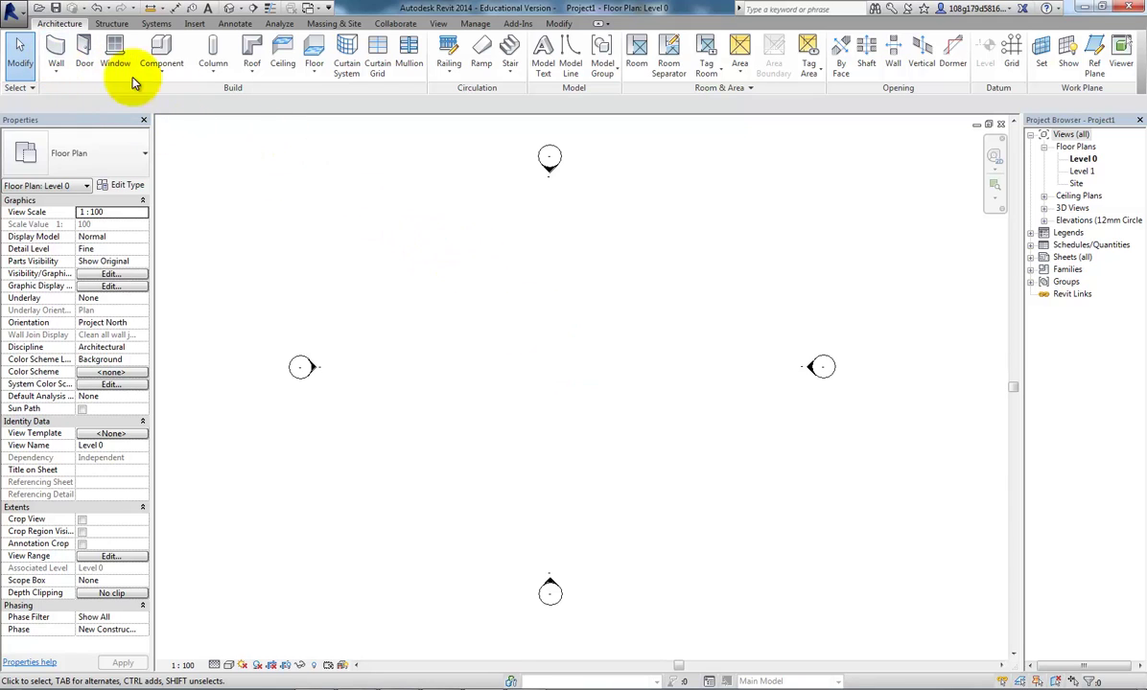
- Start the Wall tool and look through the available basic wall types
click(55, 48)
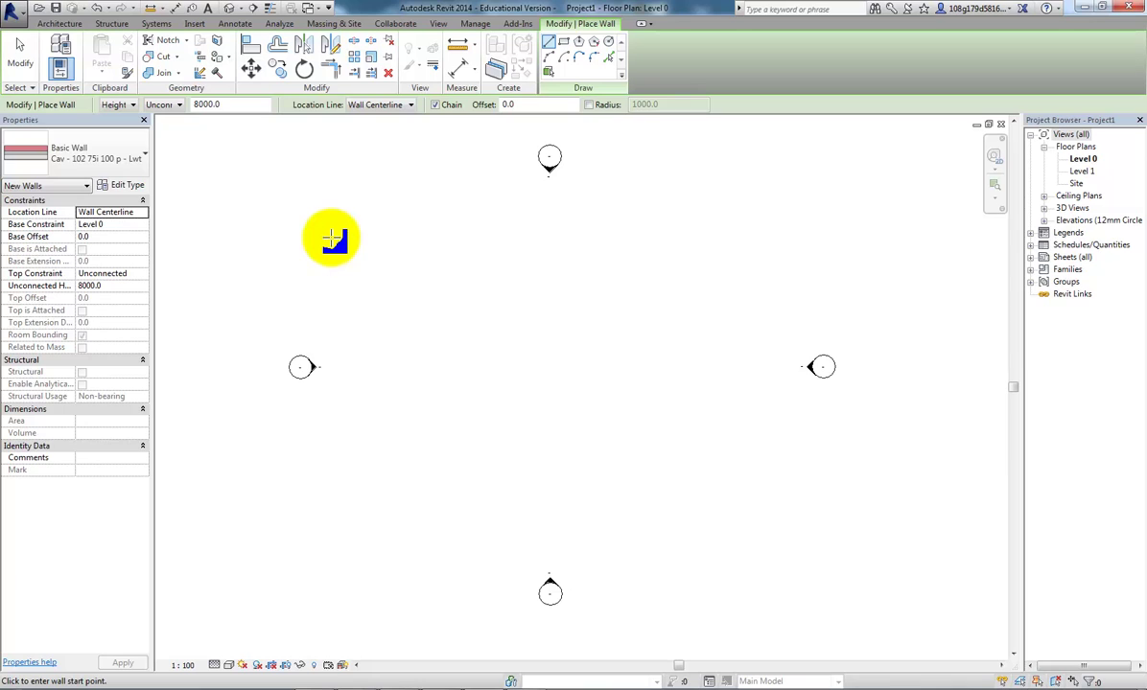
click(138, 159)
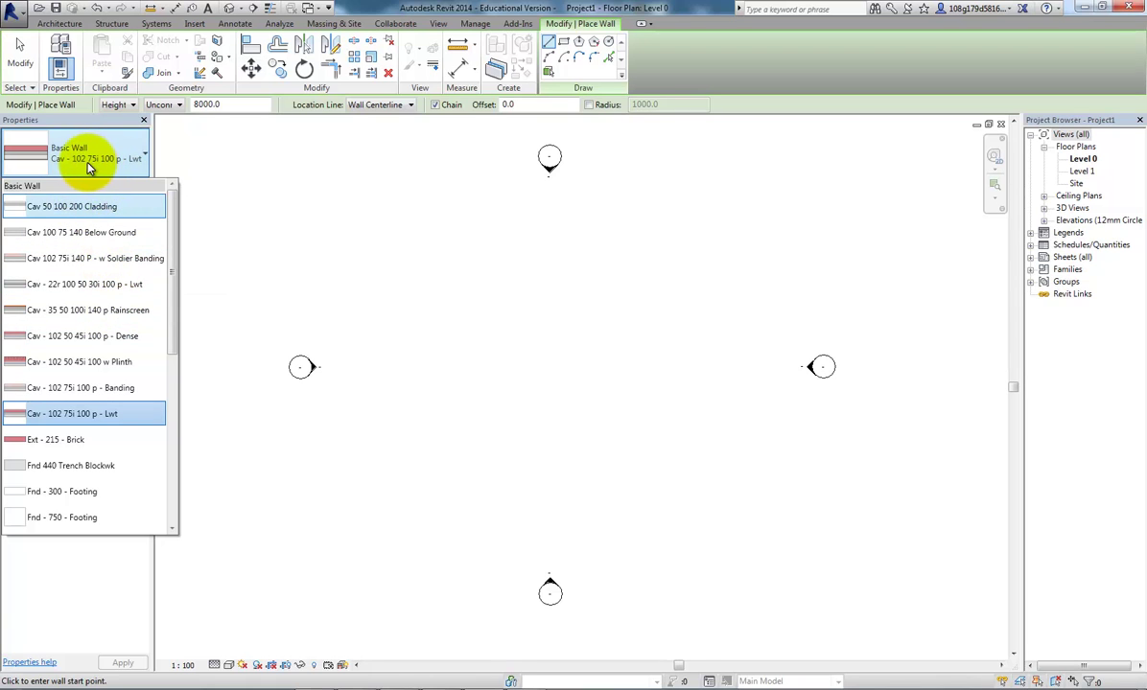
drag(172, 229, 171, 192)
click(115, 158)
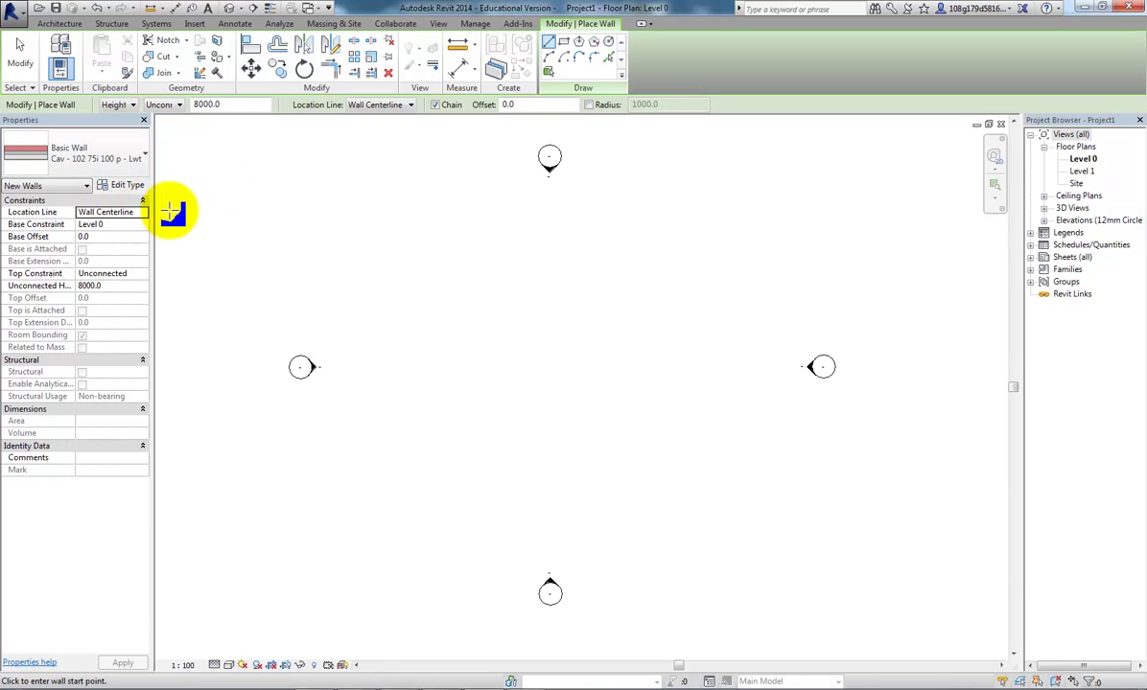
- Inspect the layer structure of the Cav - 102 75i 100 p - Lwt wall type without changing it
click(124, 187)
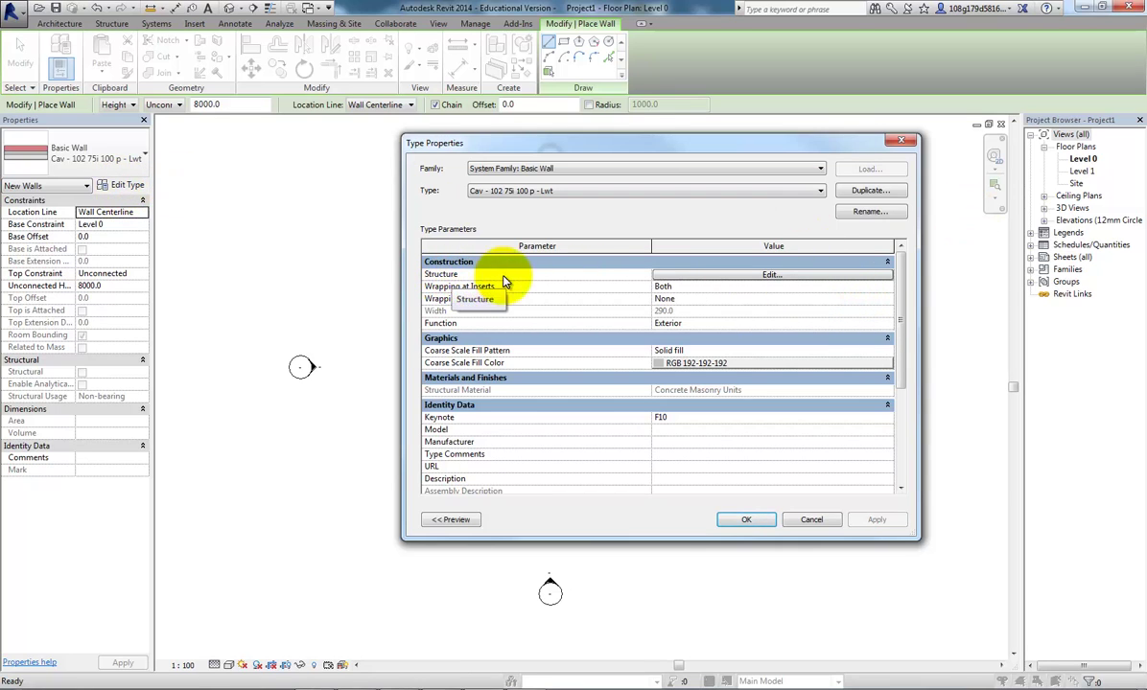
click(767, 276)
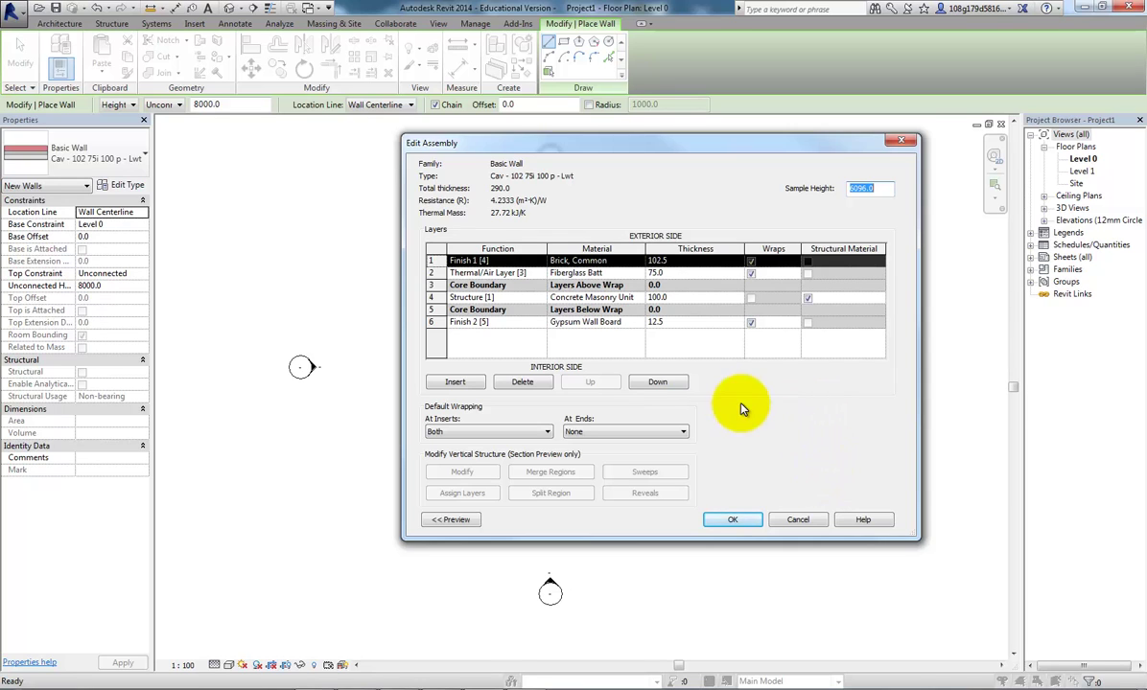
click(796, 520)
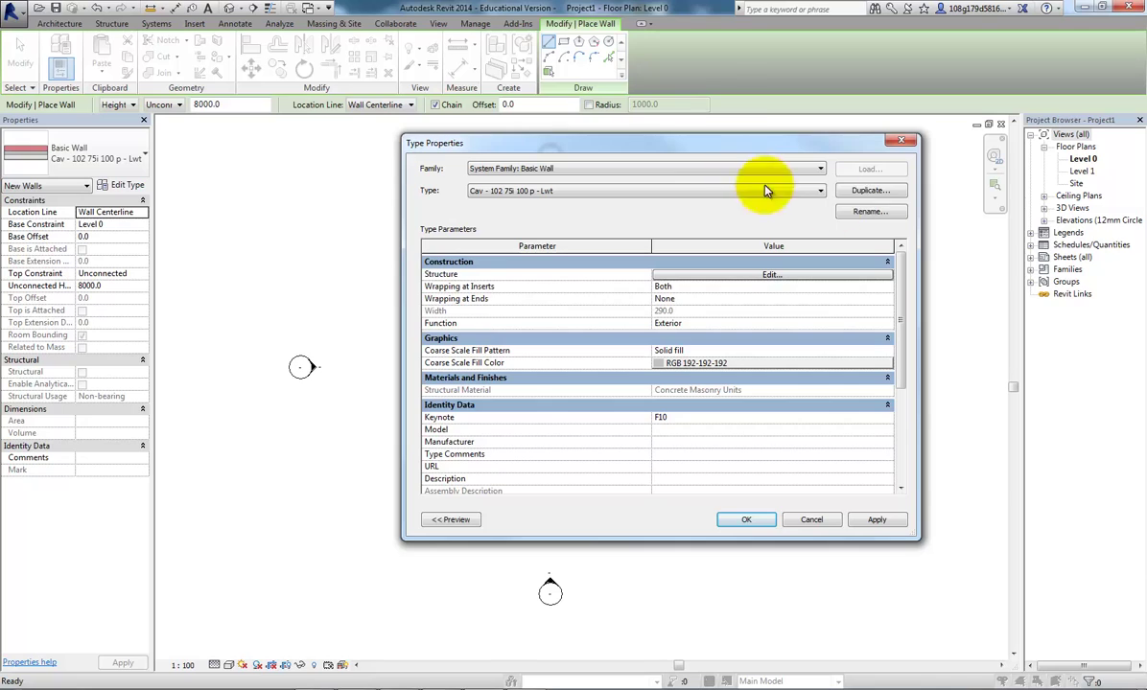
- Duplicate the Cav - 102 75i 100 p - Lwt wall type under the name "test top"
click(868, 191)
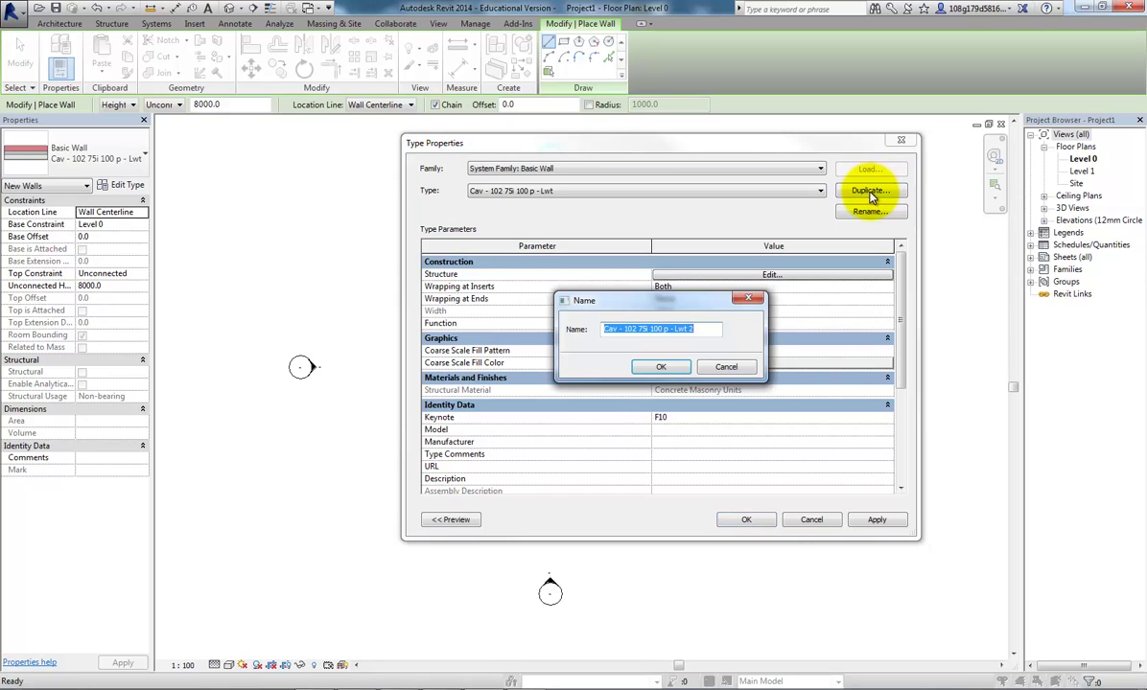
text(test)
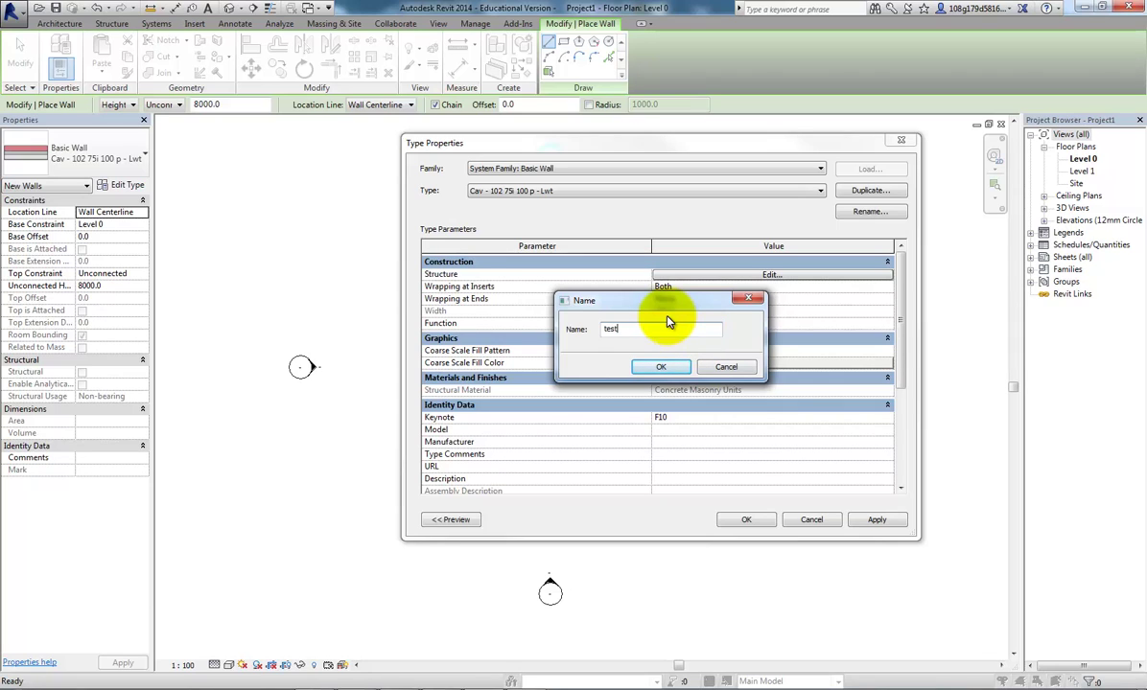
text( top)
click(671, 372)
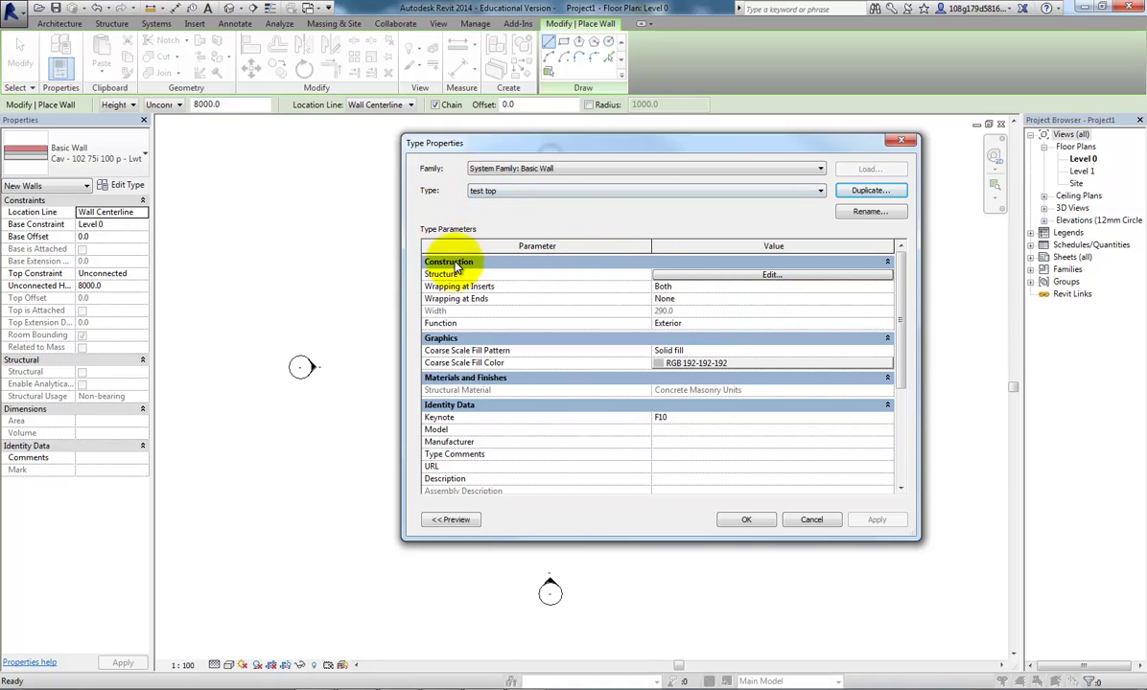
- Delete the interior Finish 2 [5] Gypsum Wall Board layer from the test top wall structure
click(776, 276)
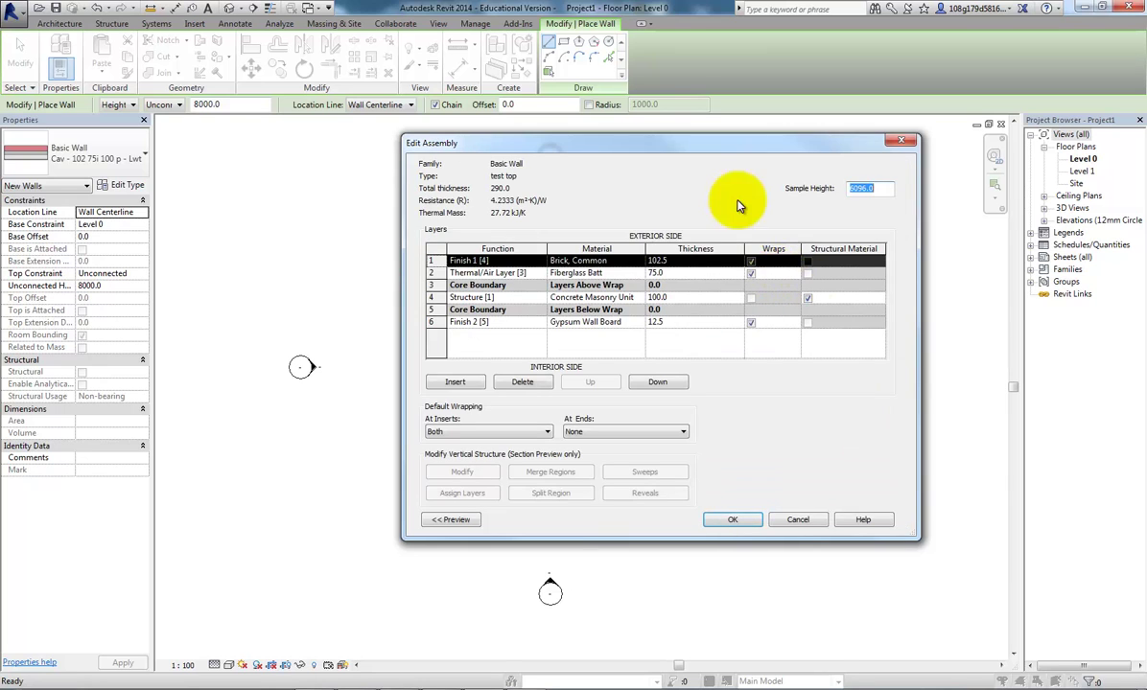
drag(688, 155, 643, 184)
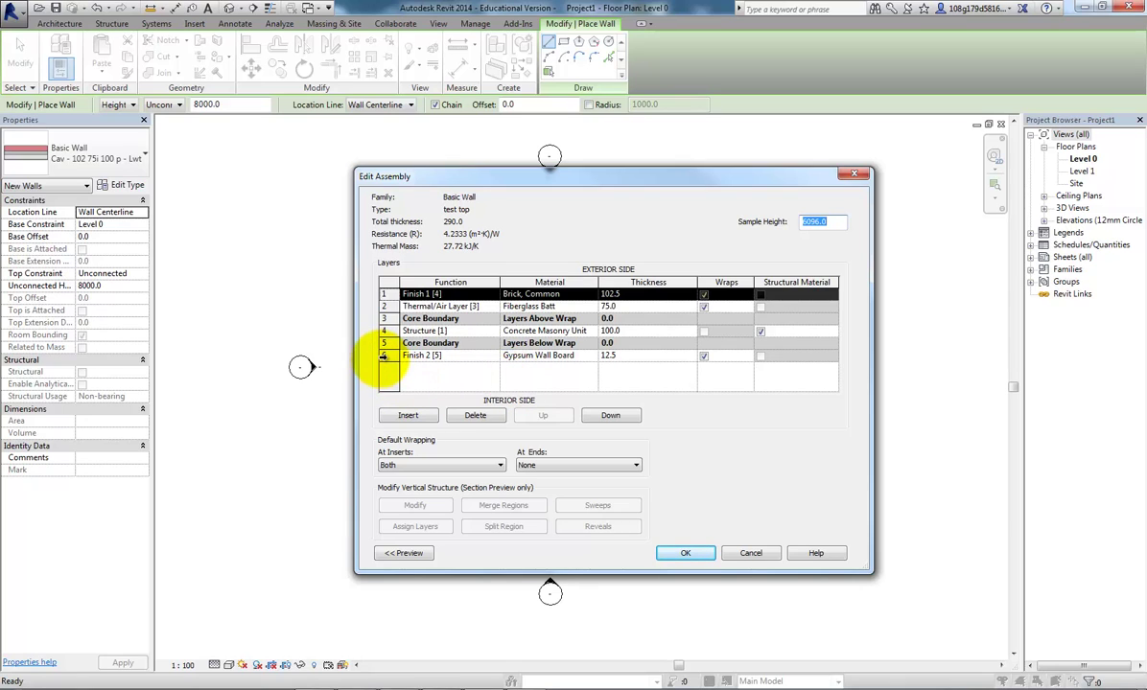
click(384, 356)
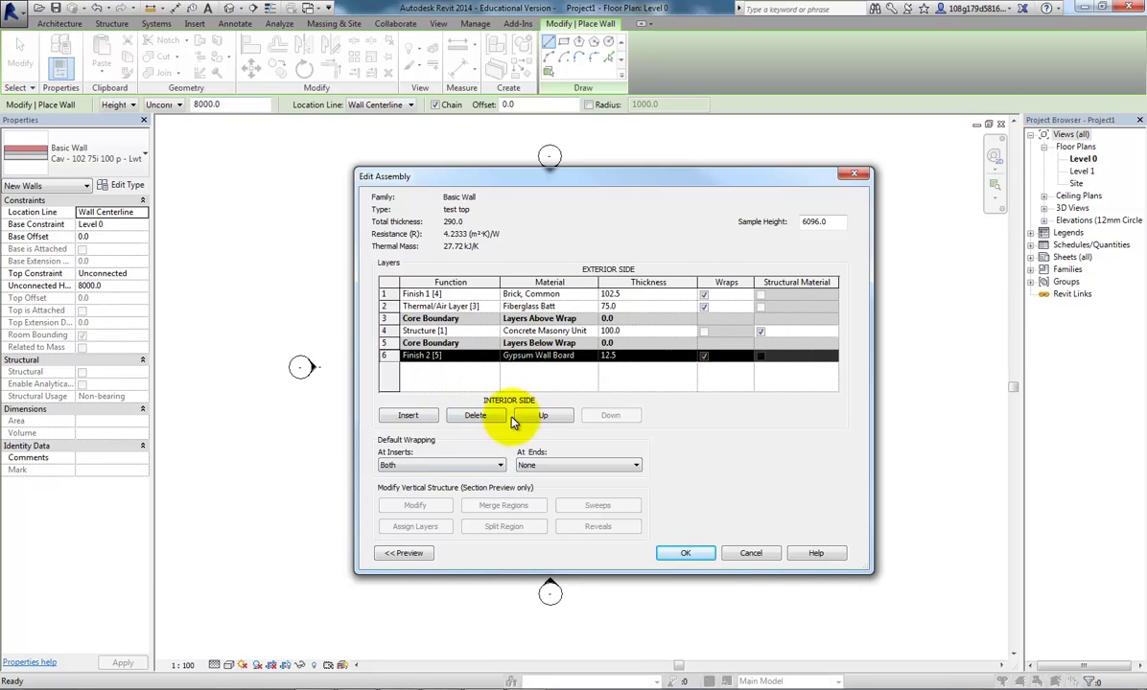
click(482, 421)
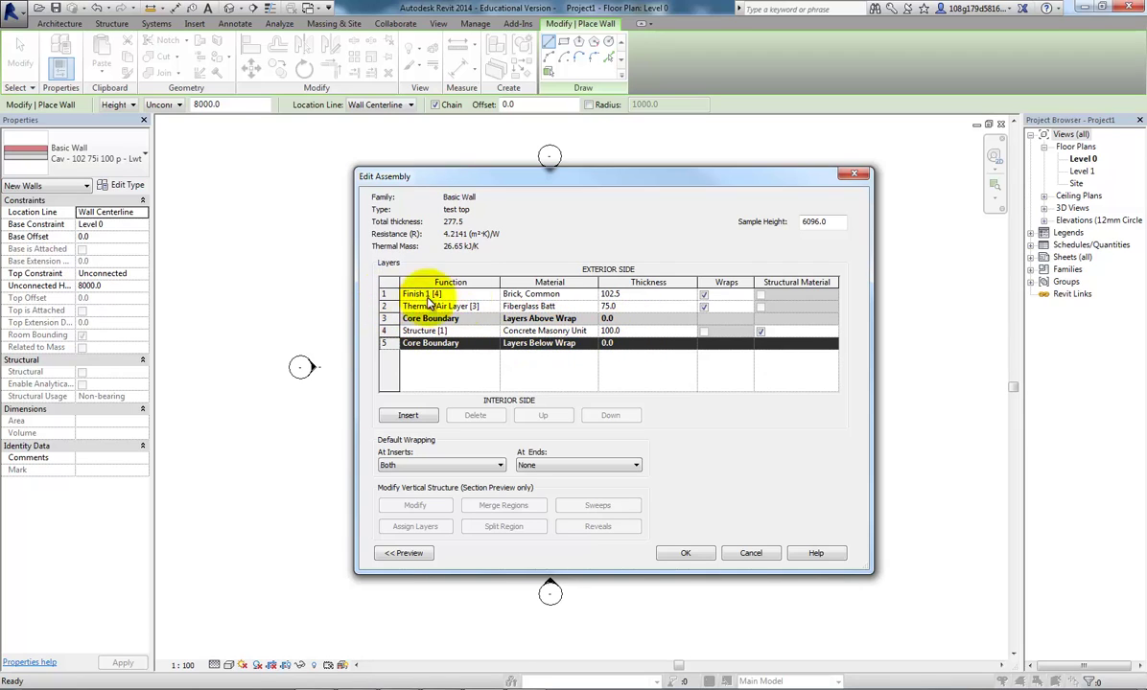
- Assign Brick, Soldier Course to the exterior Finish 1 layer of test top and accept the type changes
click(593, 296)
click(593, 296)
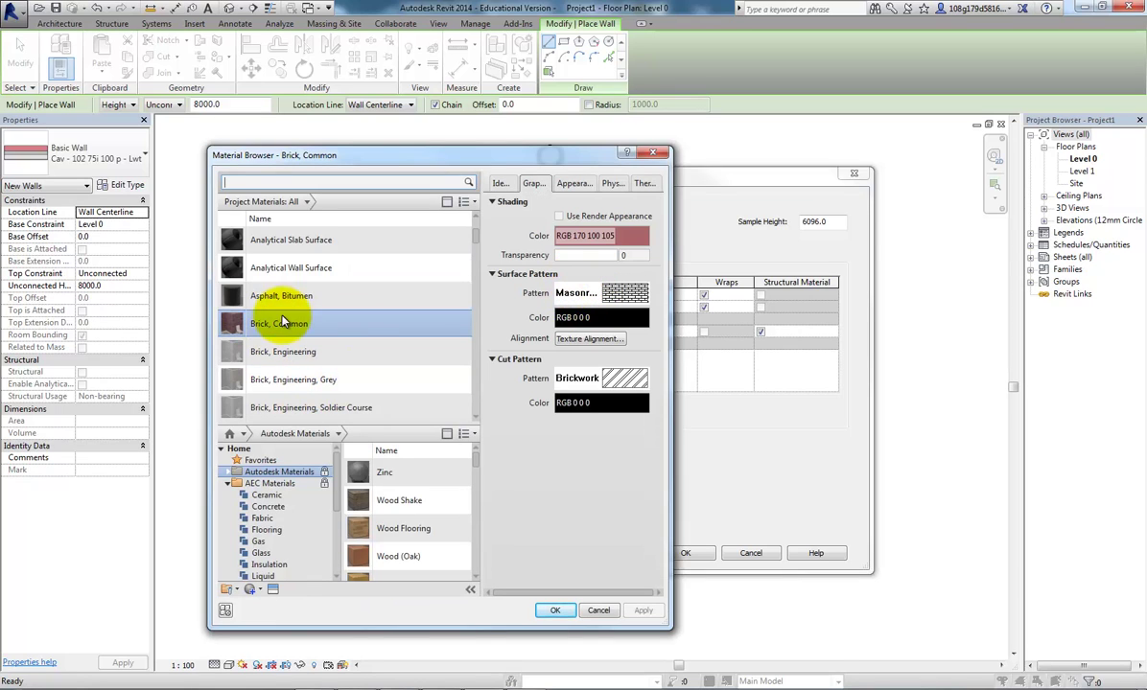
scroll(477, 230, down, 3)
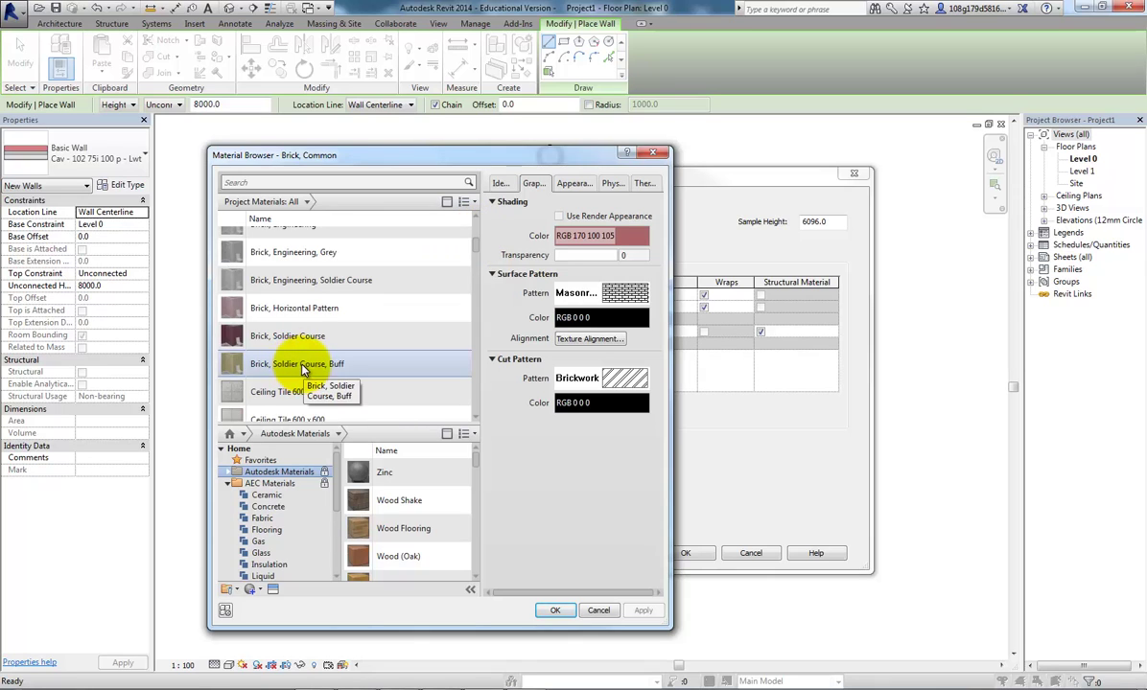
click(306, 337)
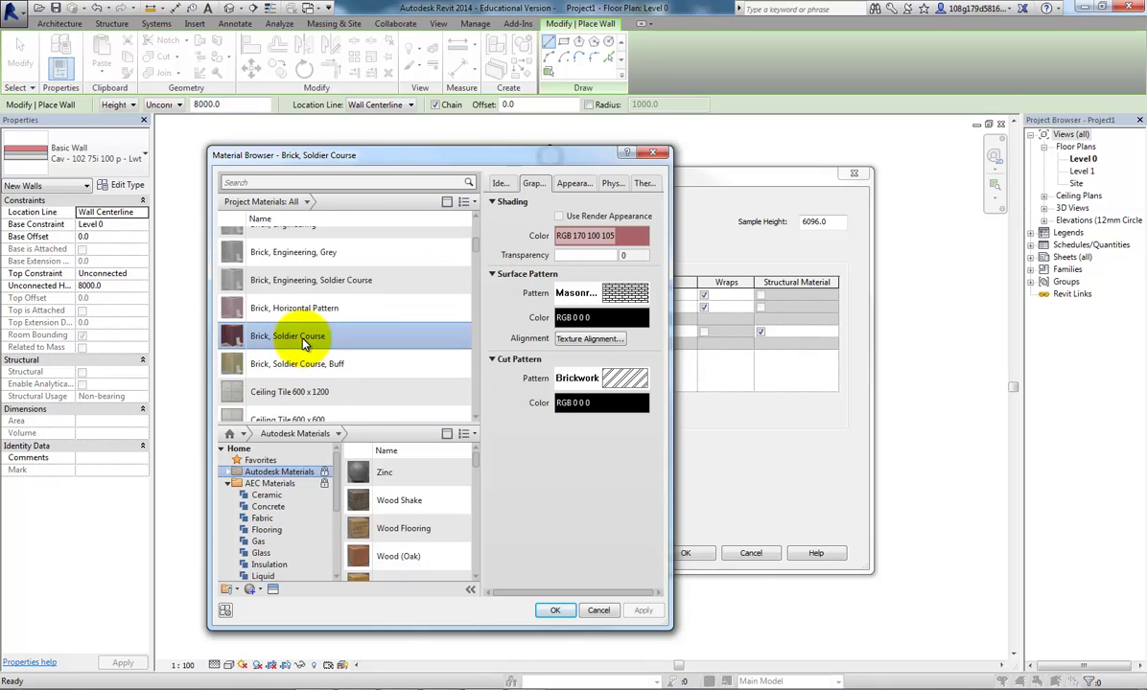
click(557, 611)
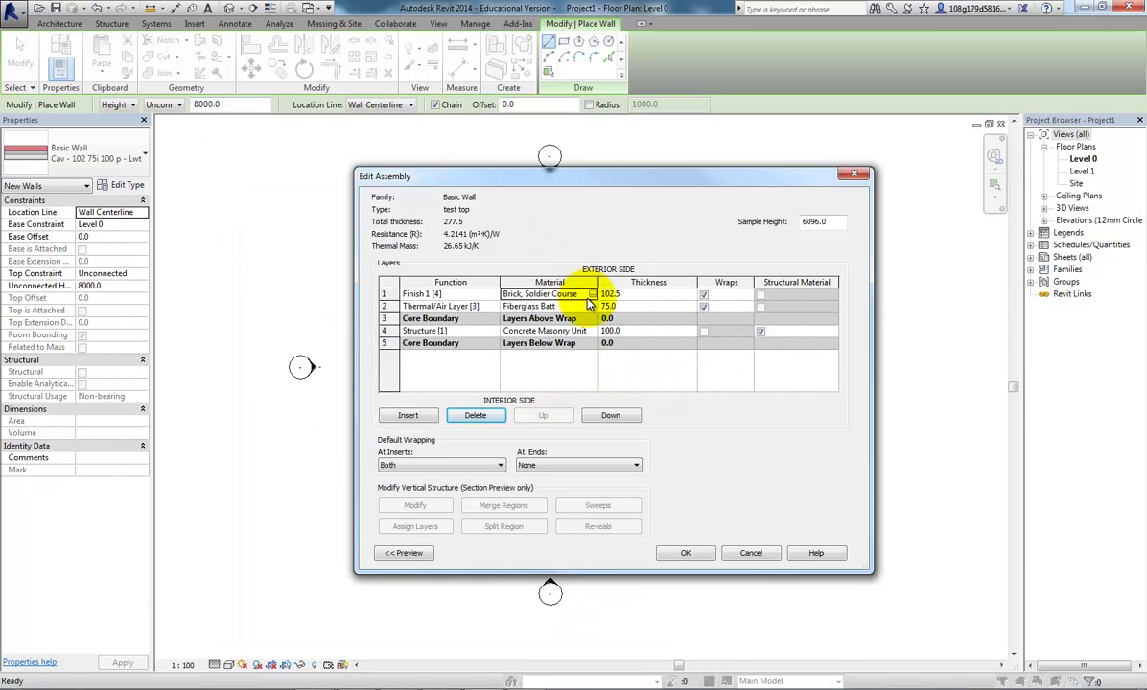
click(685, 555)
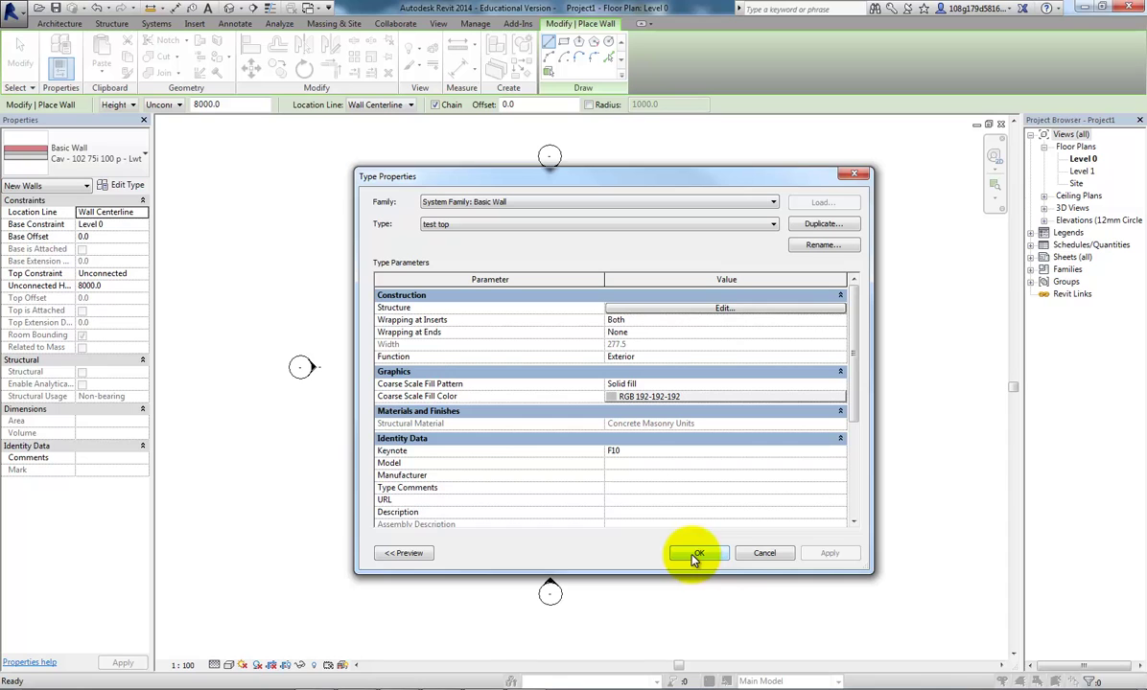
click(701, 554)
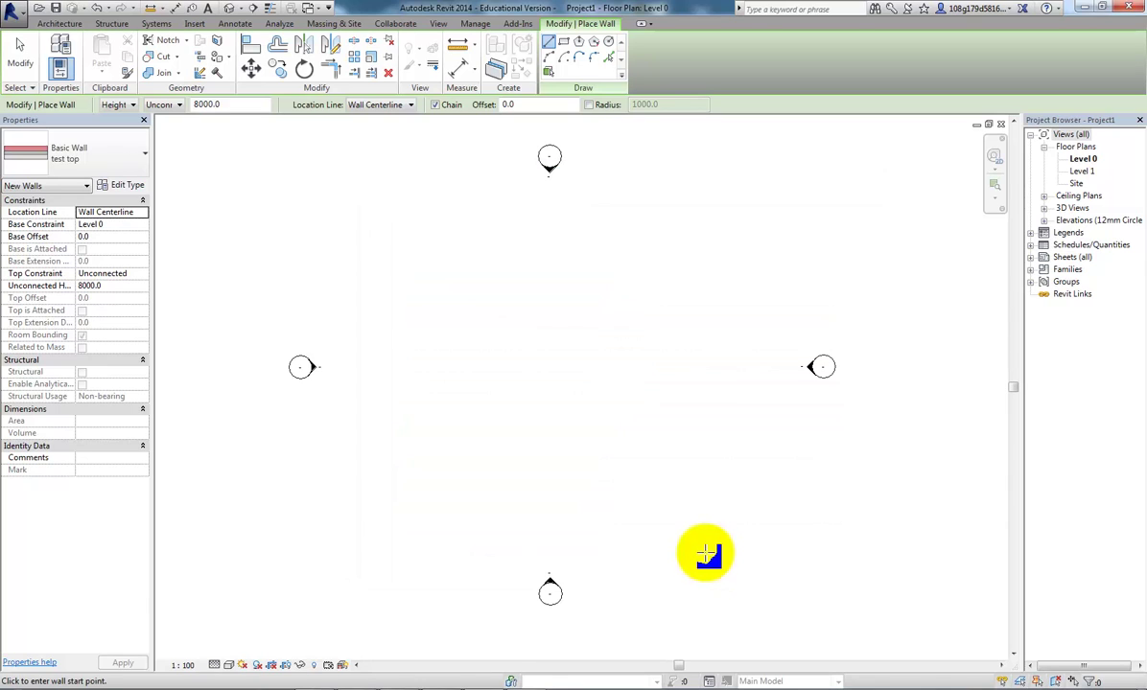
- Draw one straight test top wall about 5000 mm long on Level 0 in the default 3D view
click(227, 7)
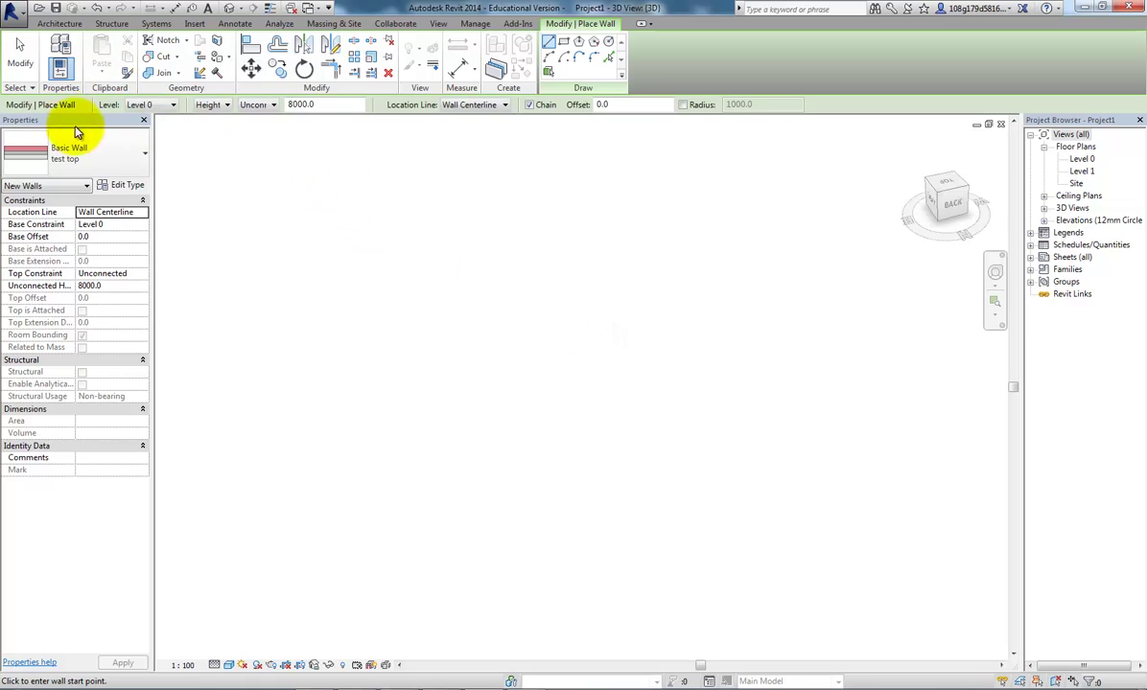
click(525, 418)
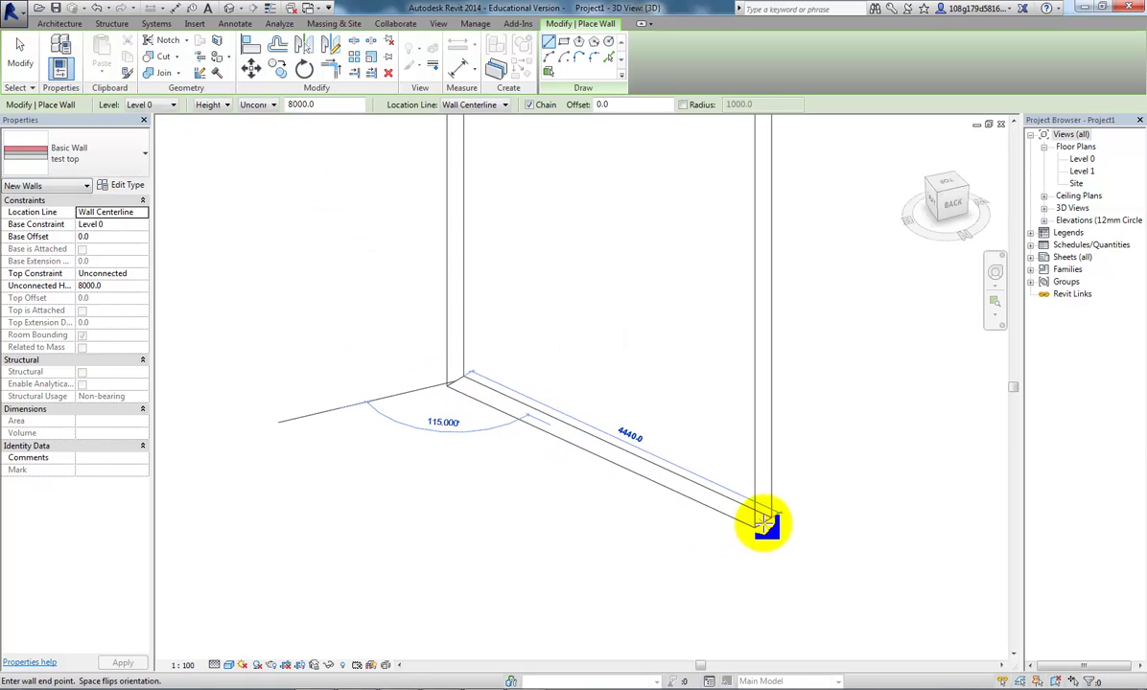
scroll(766, 526, down, 3)
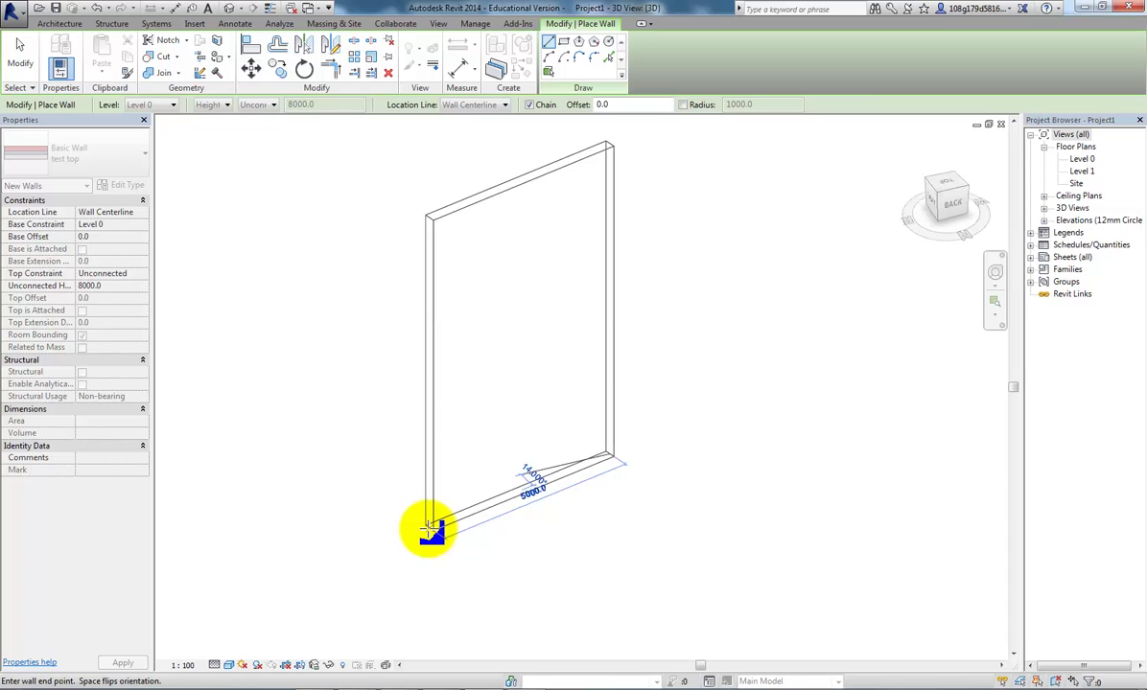
click(646, 559)
key(Escape)
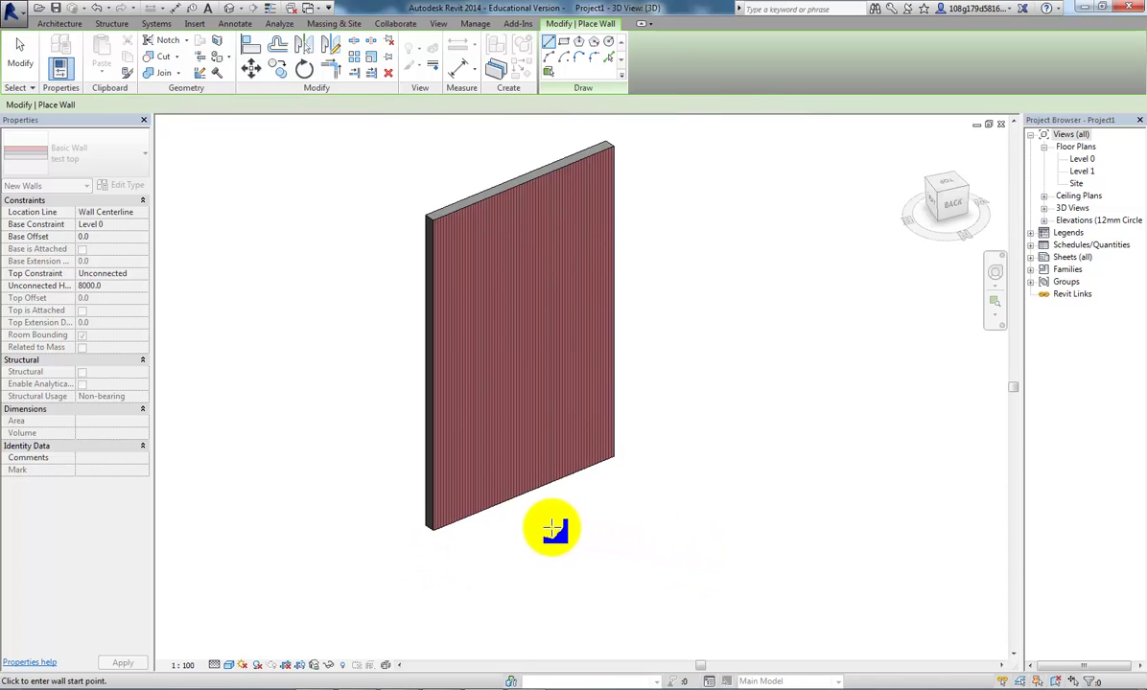
shift+middle_drag(509, 530, 218, 204)
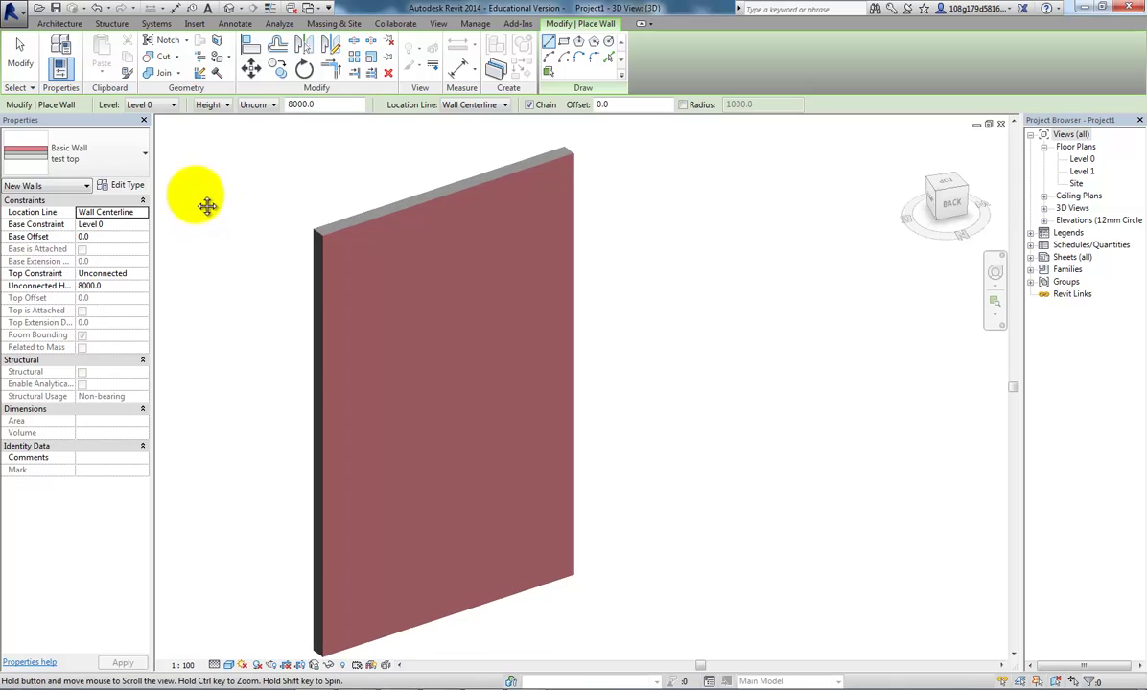
- Duplicate the test top wall type under the name "test bottom"
click(131, 187)
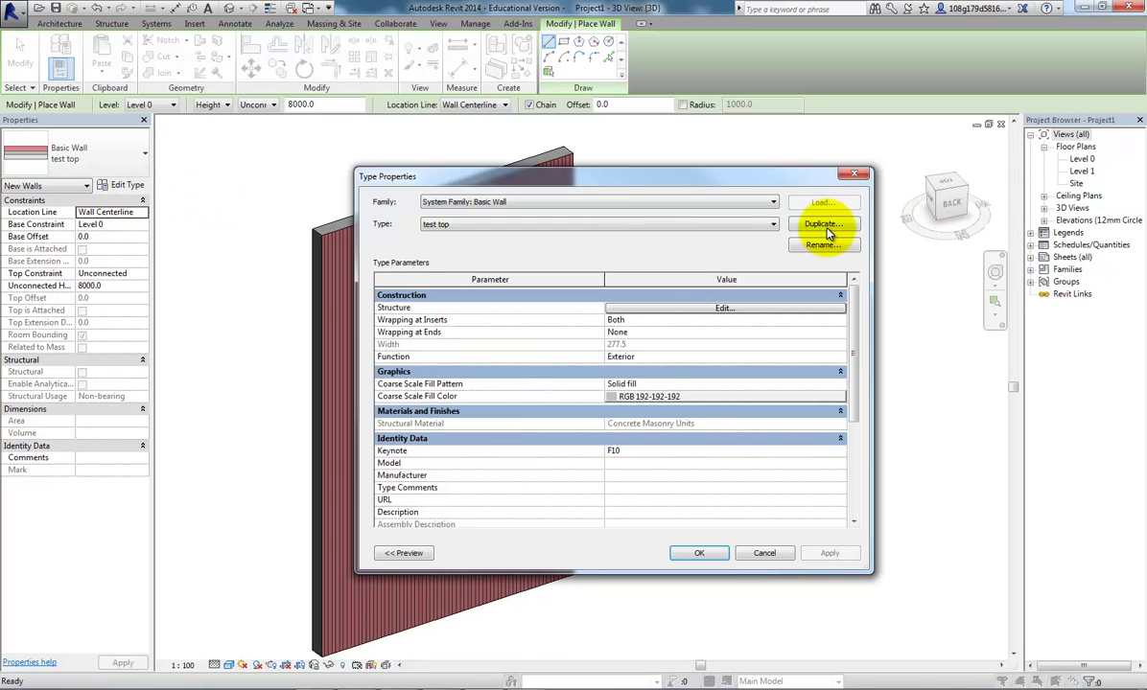
click(825, 226)
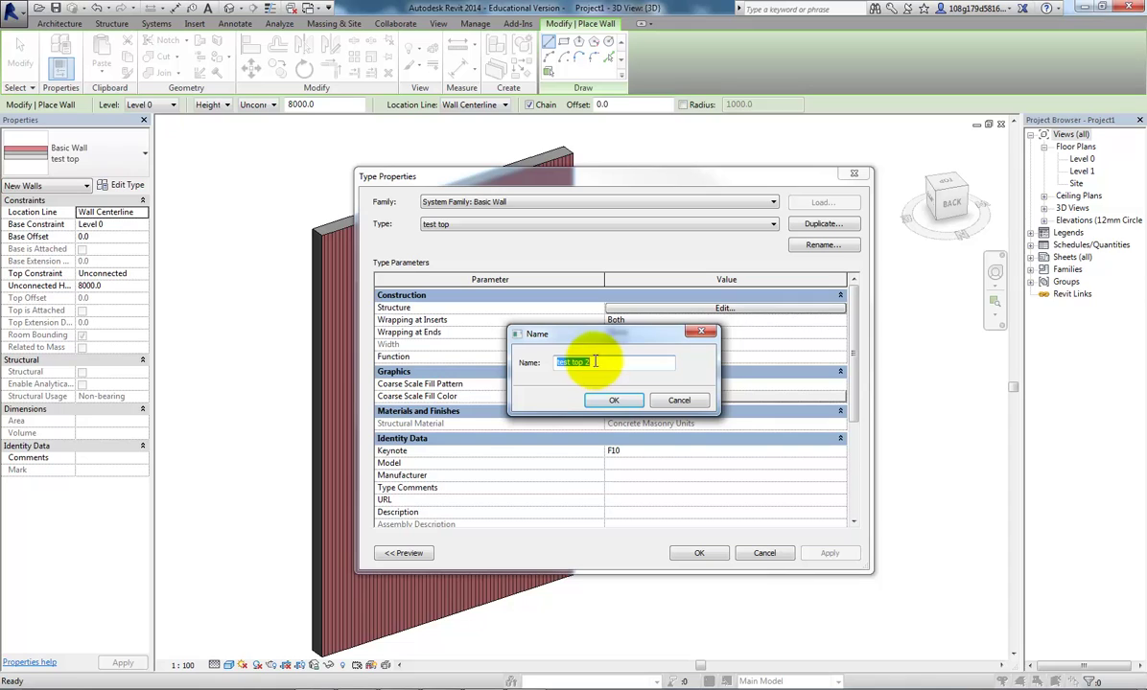
drag(591, 363, 575, 366)
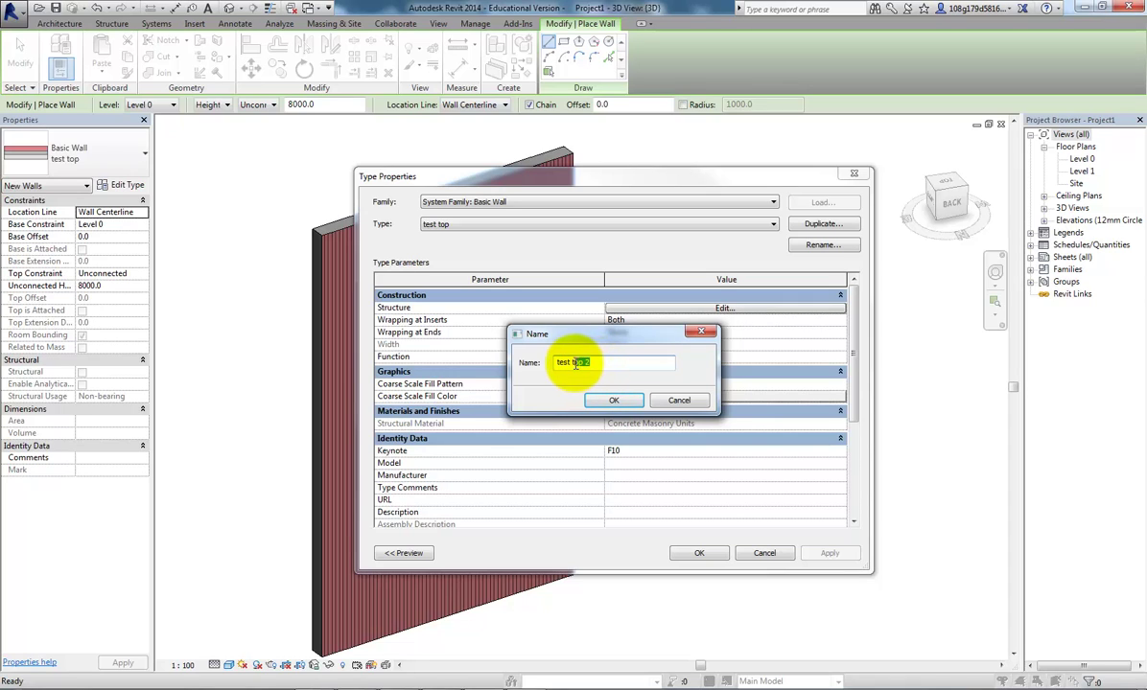
text(bottom)
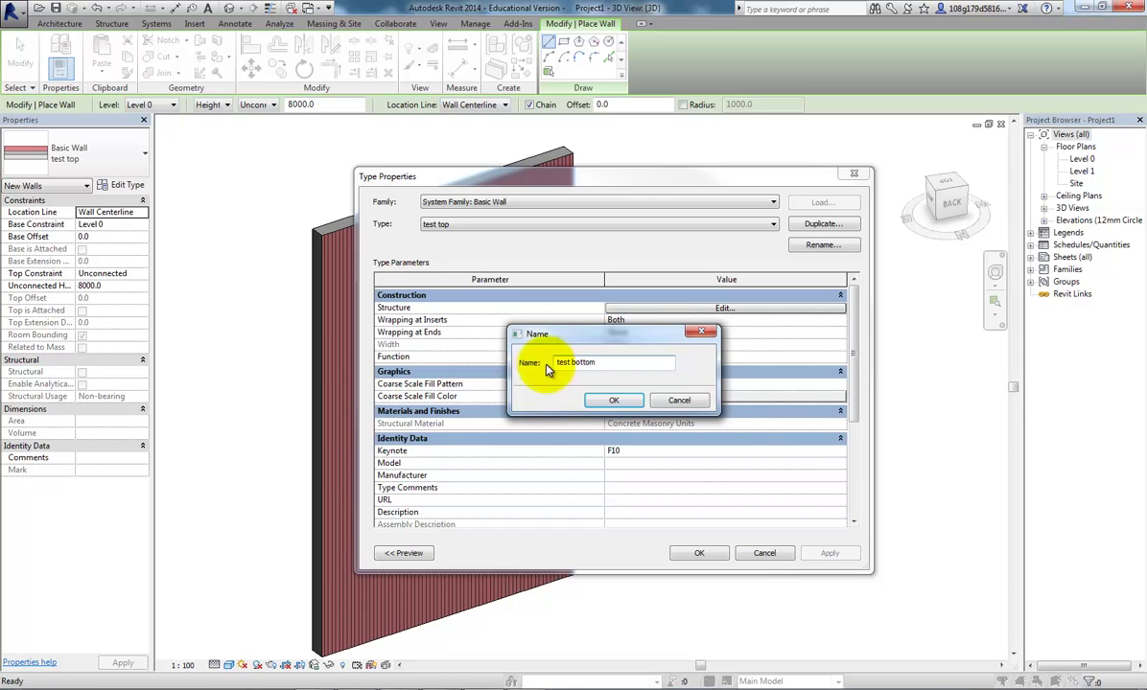
click(613, 399)
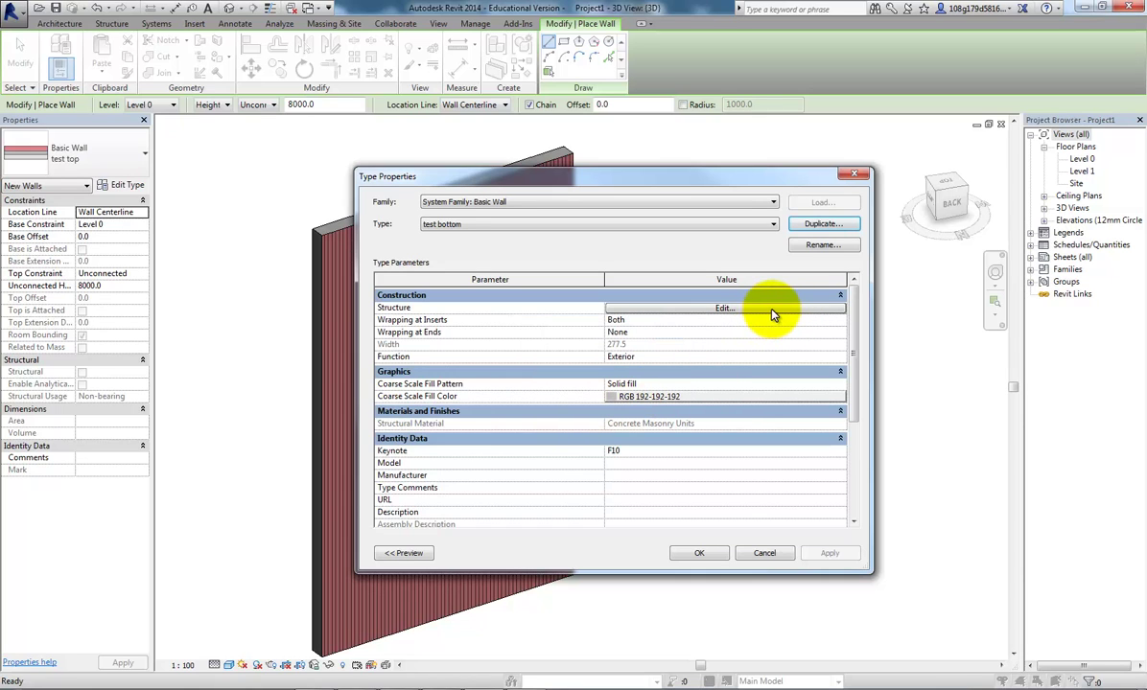
- Assign Brick, Soldier Course, Buff to the exterior Finish 1 layer of test bottom and accept the type changes
click(773, 309)
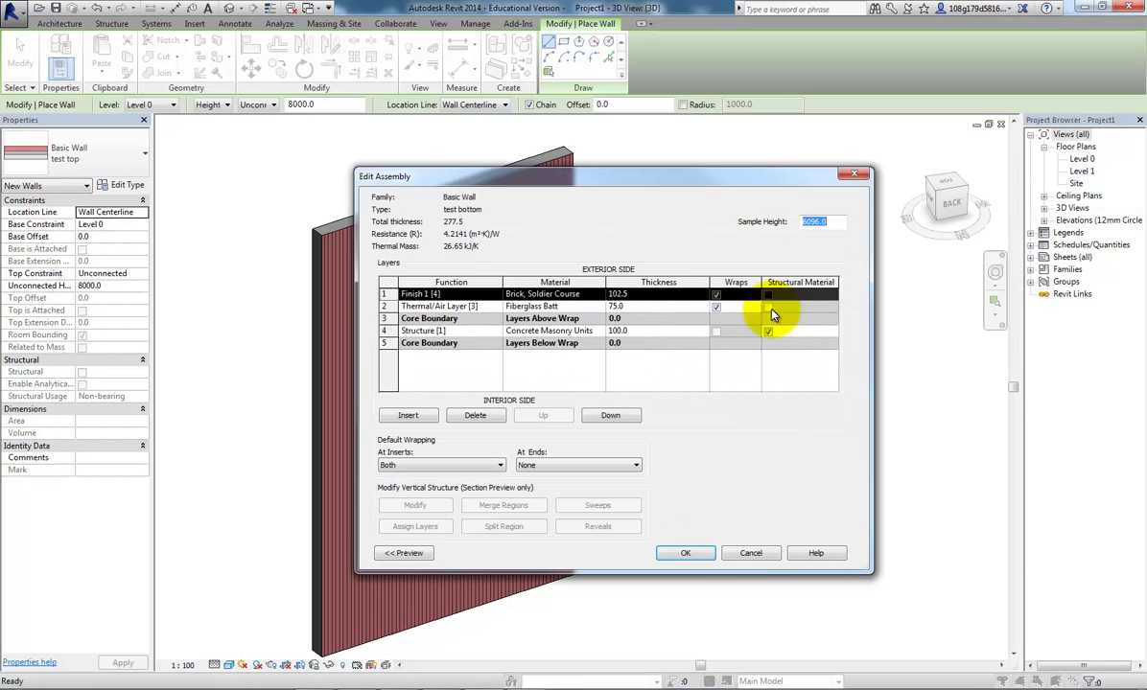
click(600, 295)
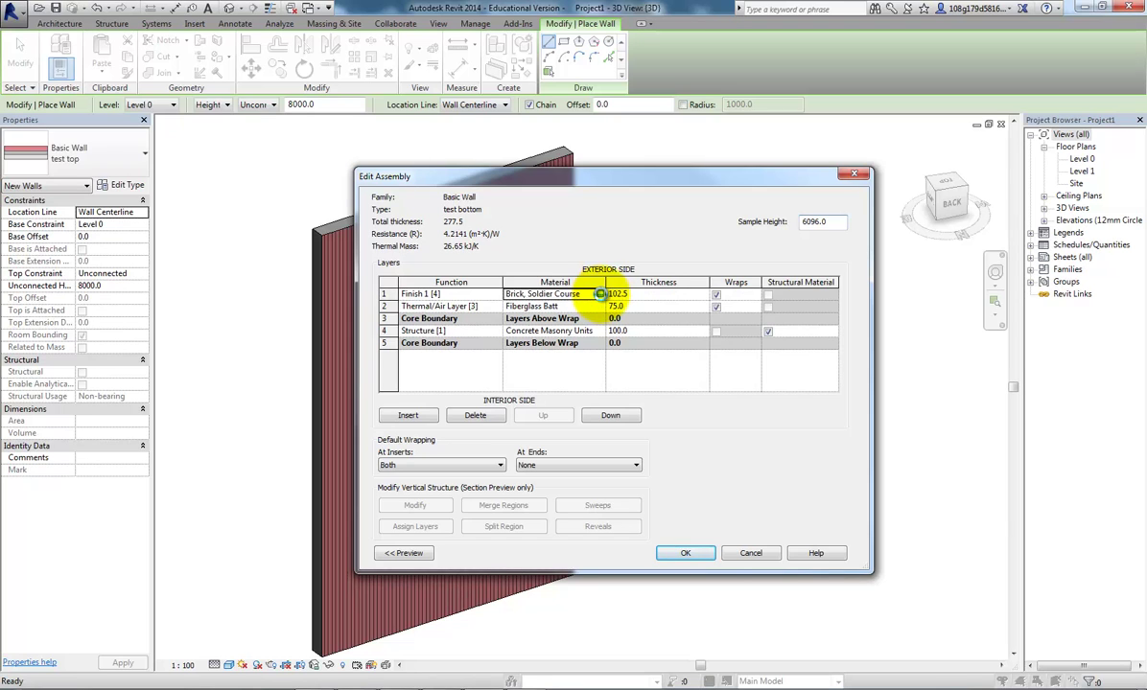
click(597, 294)
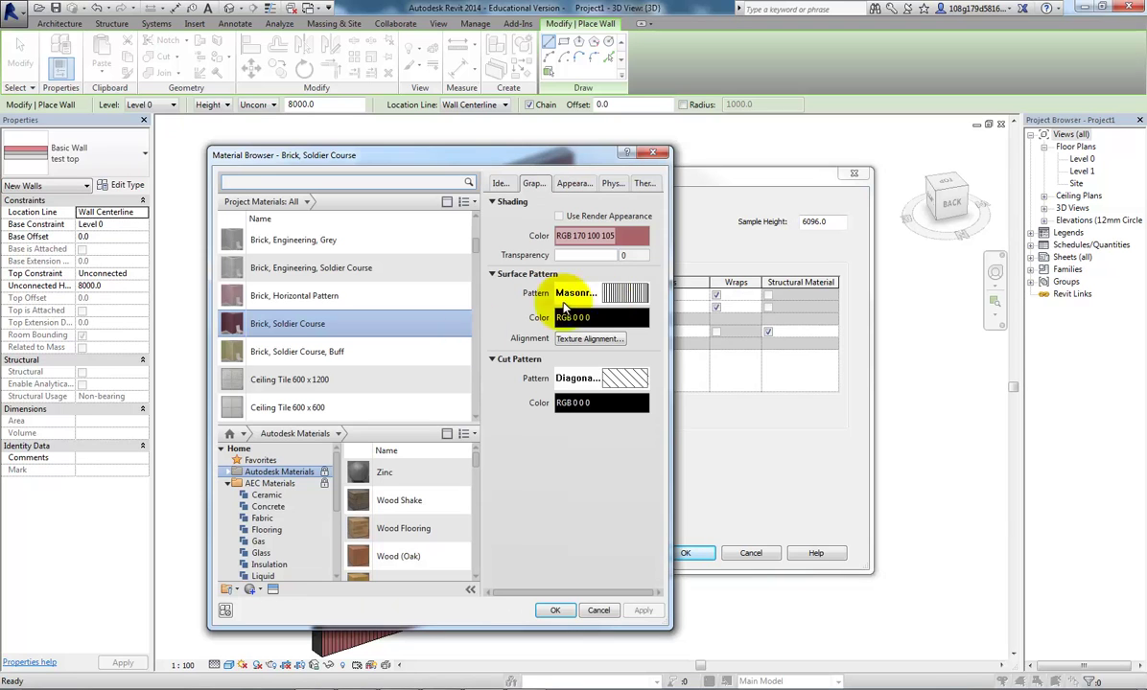
click(296, 354)
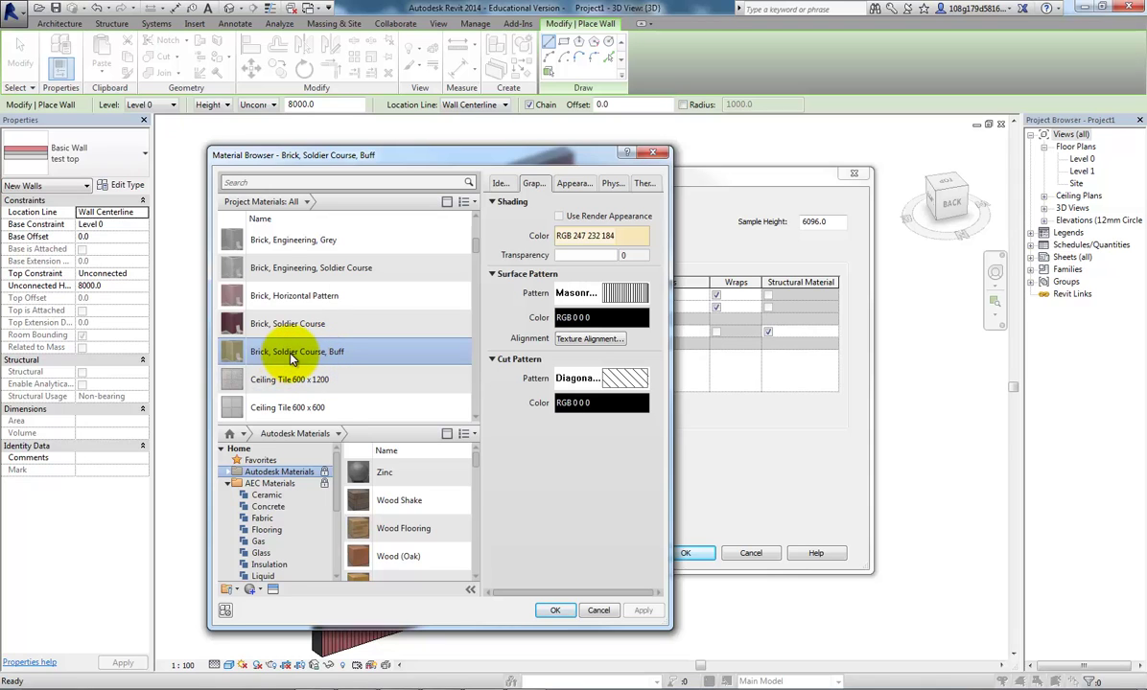
click(554, 611)
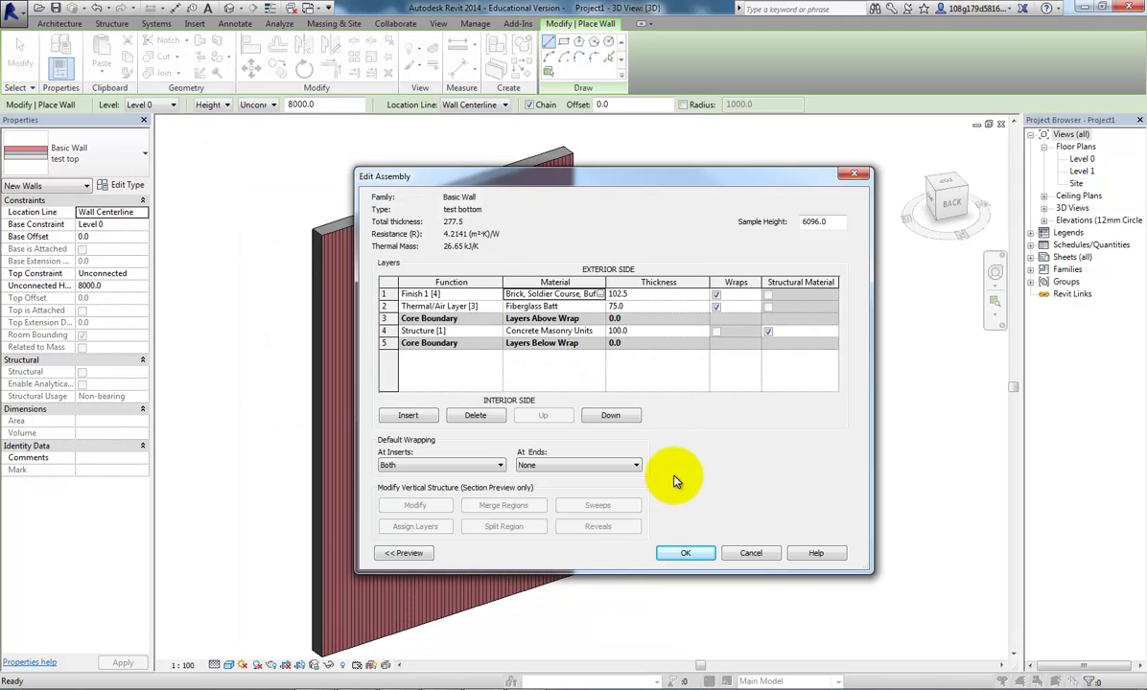
click(688, 554)
click(694, 555)
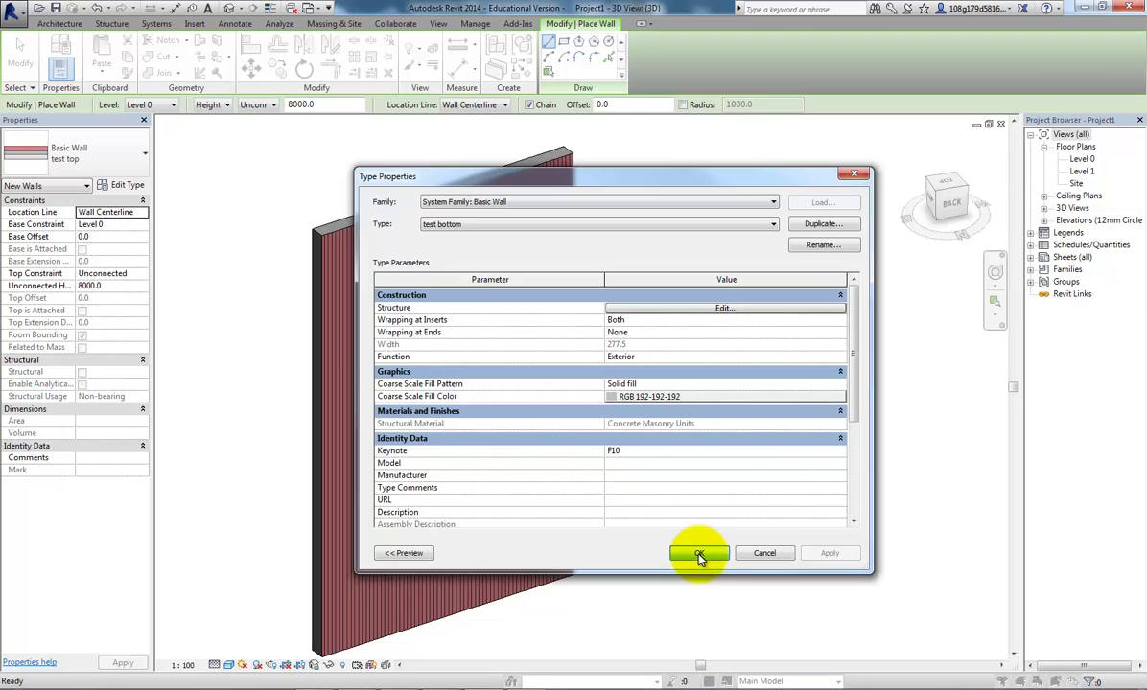
- Draw one straight test bottom wall on Level 0 beside the test top wall, with an unconnected height of 8000 mm
click(789, 463)
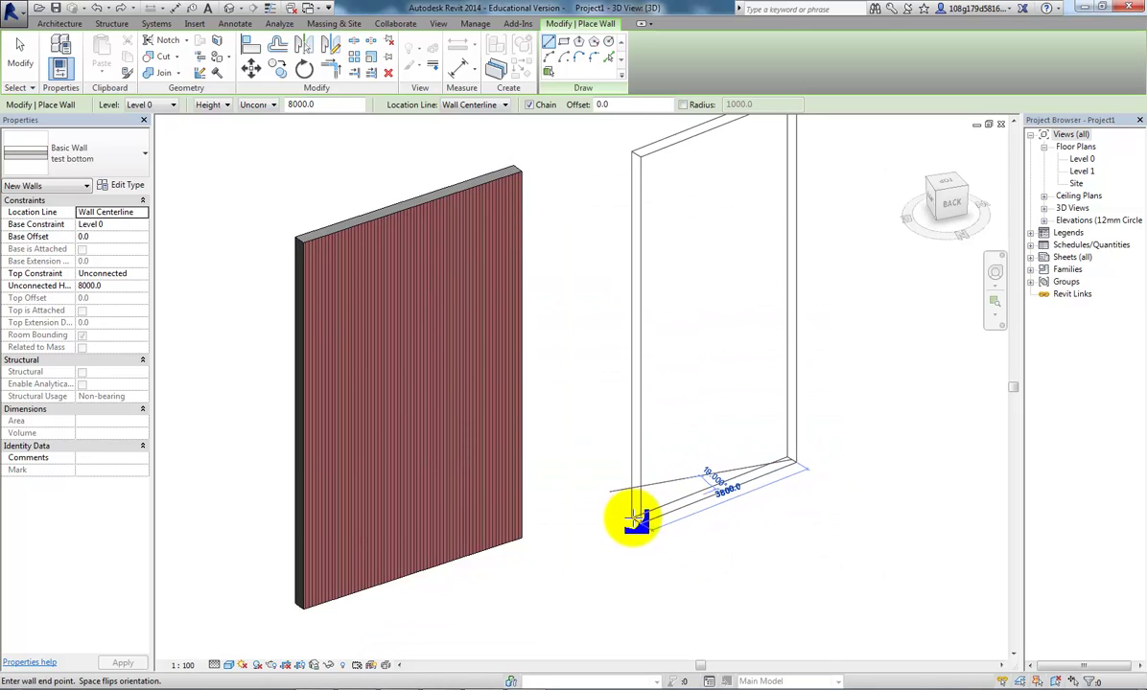
click(609, 518)
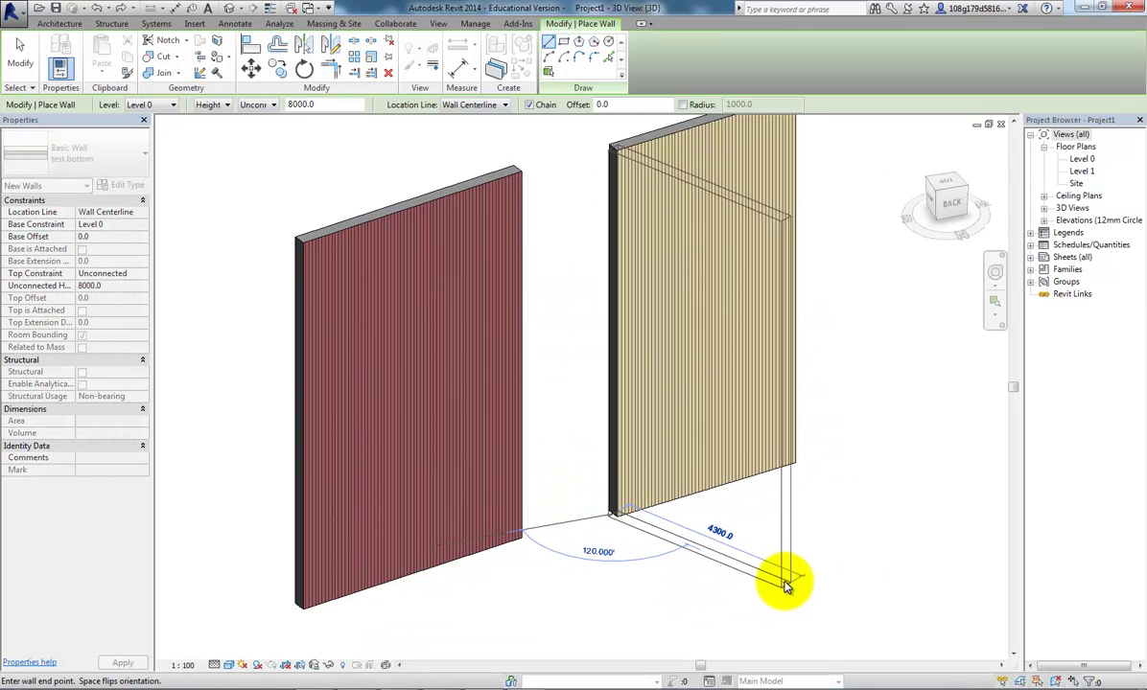
key(Escape)
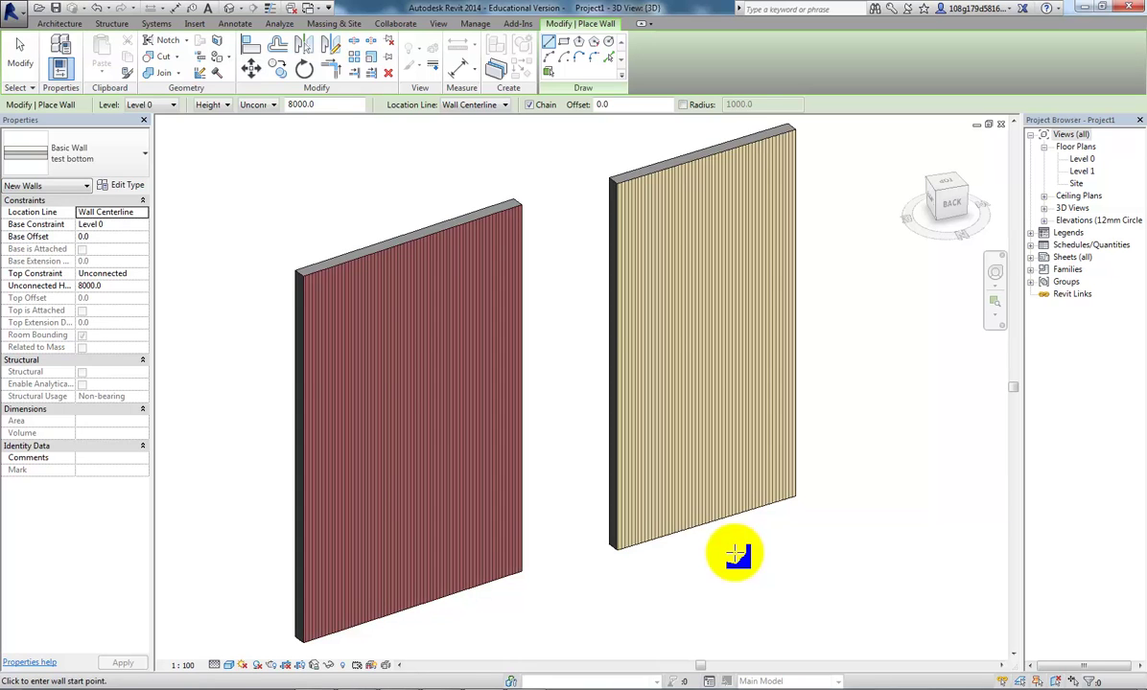
middle_drag(732, 548, 752, 569)
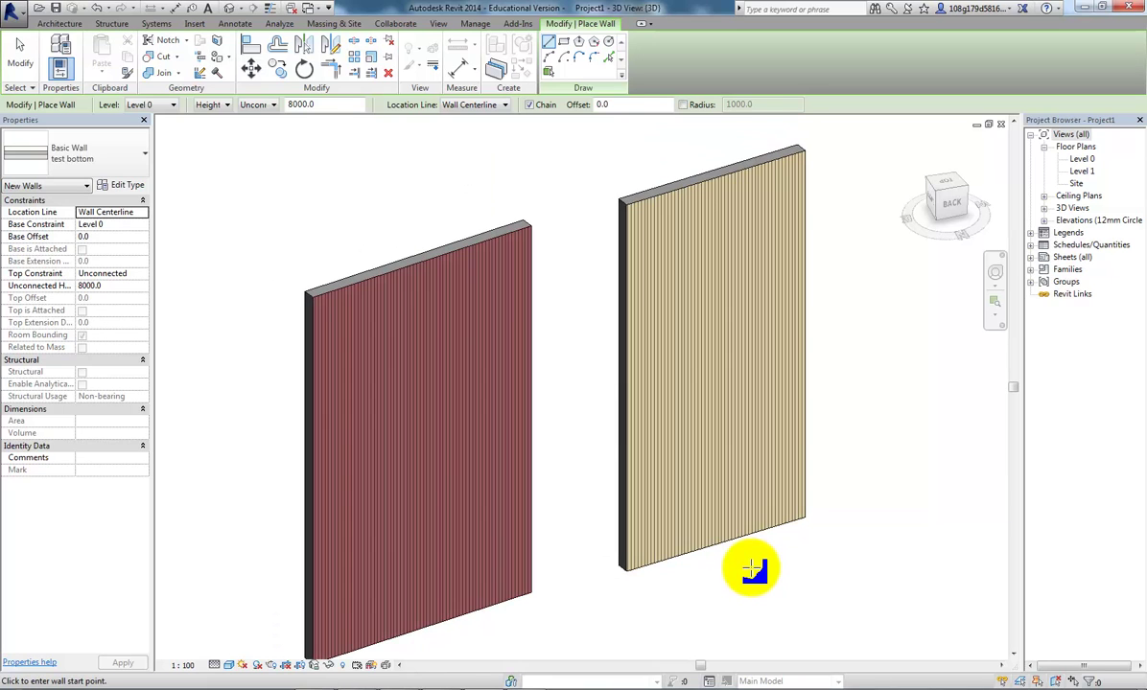
scroll(747, 538, down, 2)
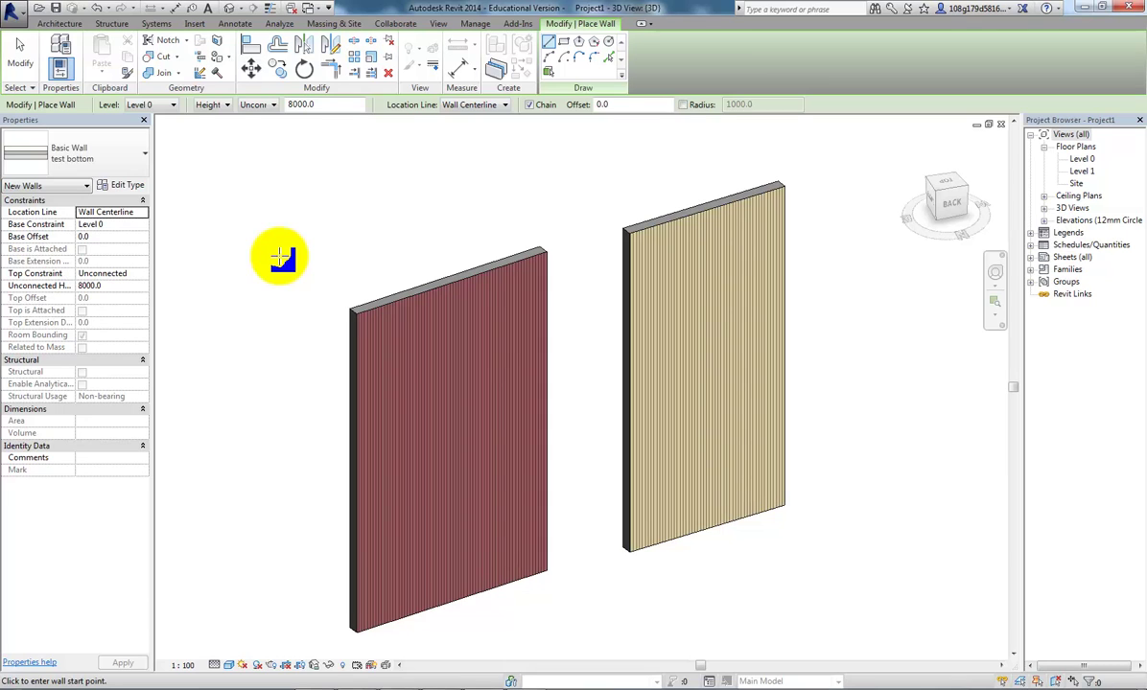
scroll(302, 264, down, 1)
middle_drag(307, 265, 276, 220)
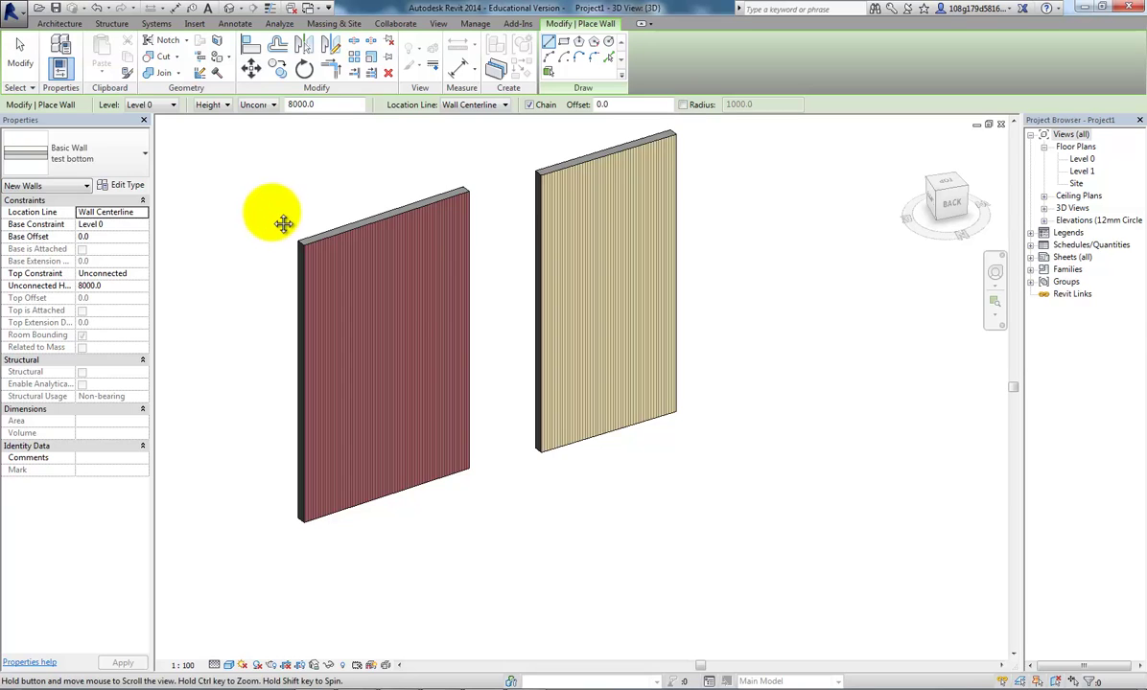
middle_drag(278, 212, 272, 219)
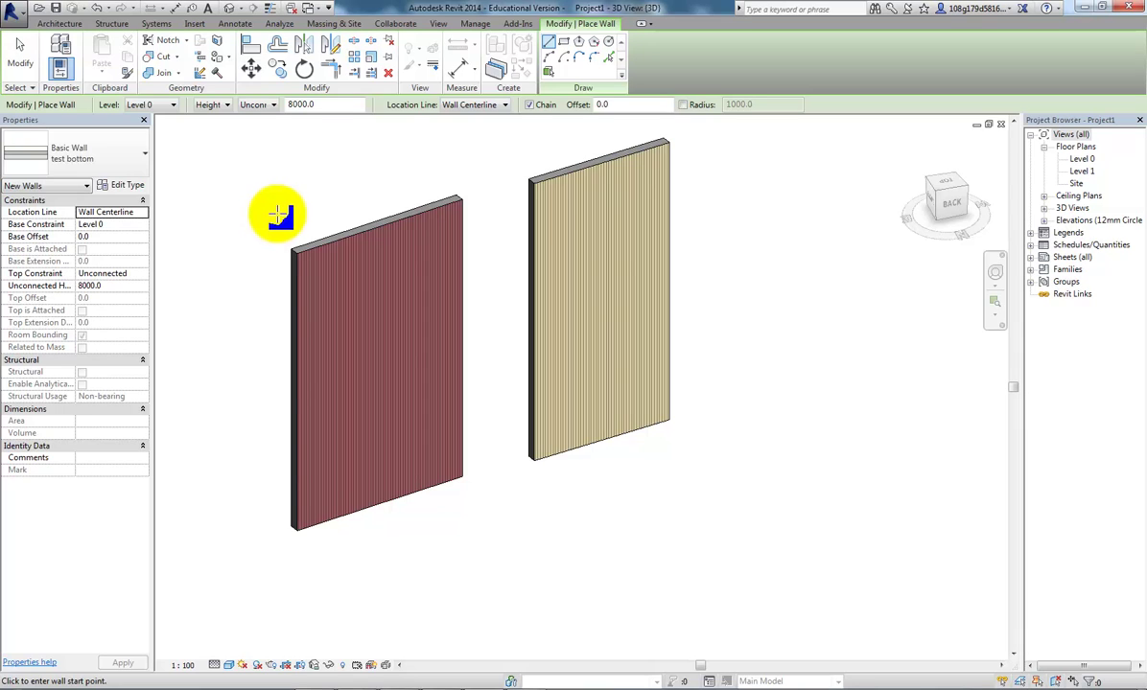
middle_drag(276, 210, 267, 224)
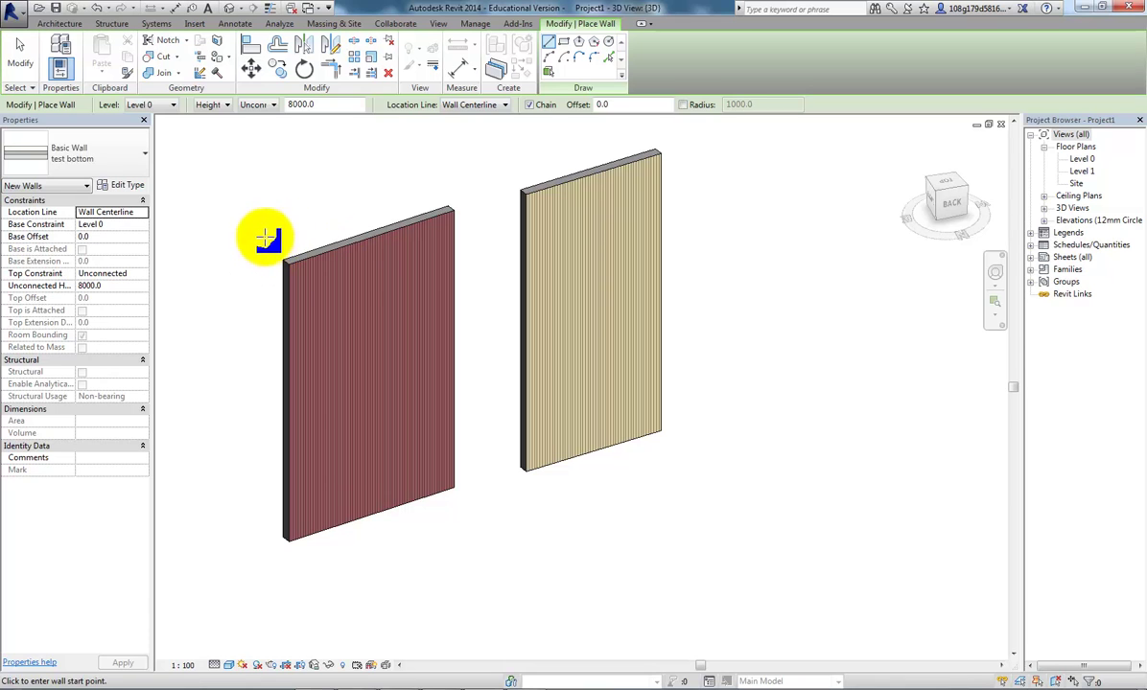
- Choose the Stacked Wall 1 type and duplicate it under the name "test stacked"
click(142, 158)
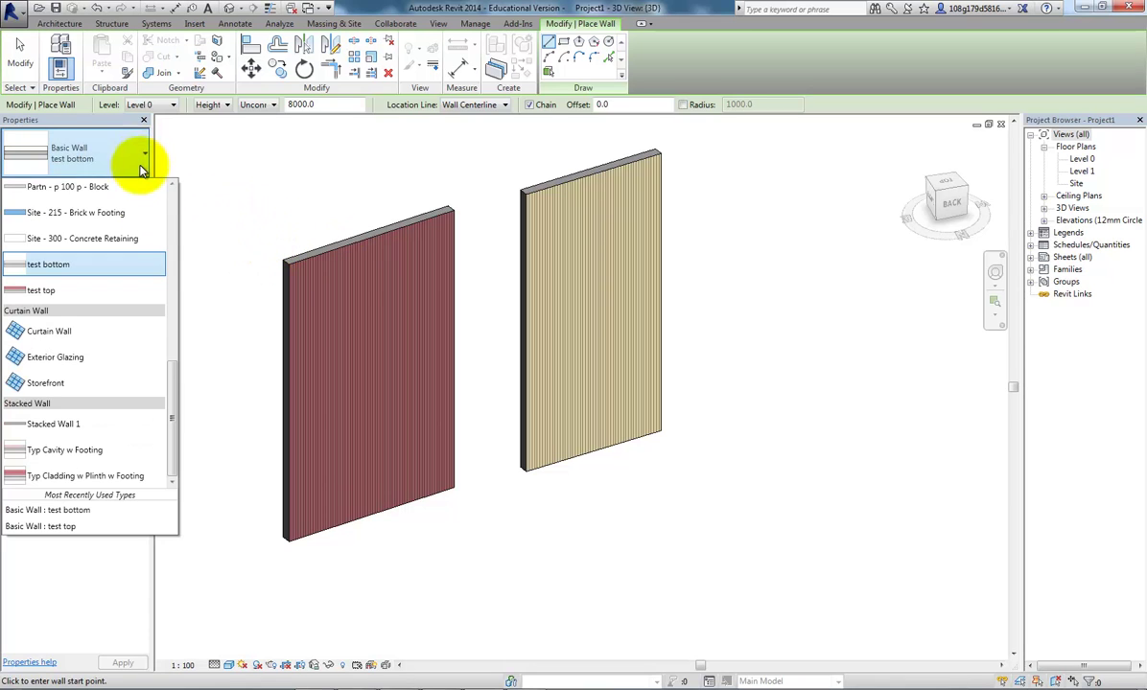
mouse_move(175, 375)
mouse_down()
mouse_move(174, 391)
mouse_move(174, 185)
mouse_move(172, 379)
mouse_up()
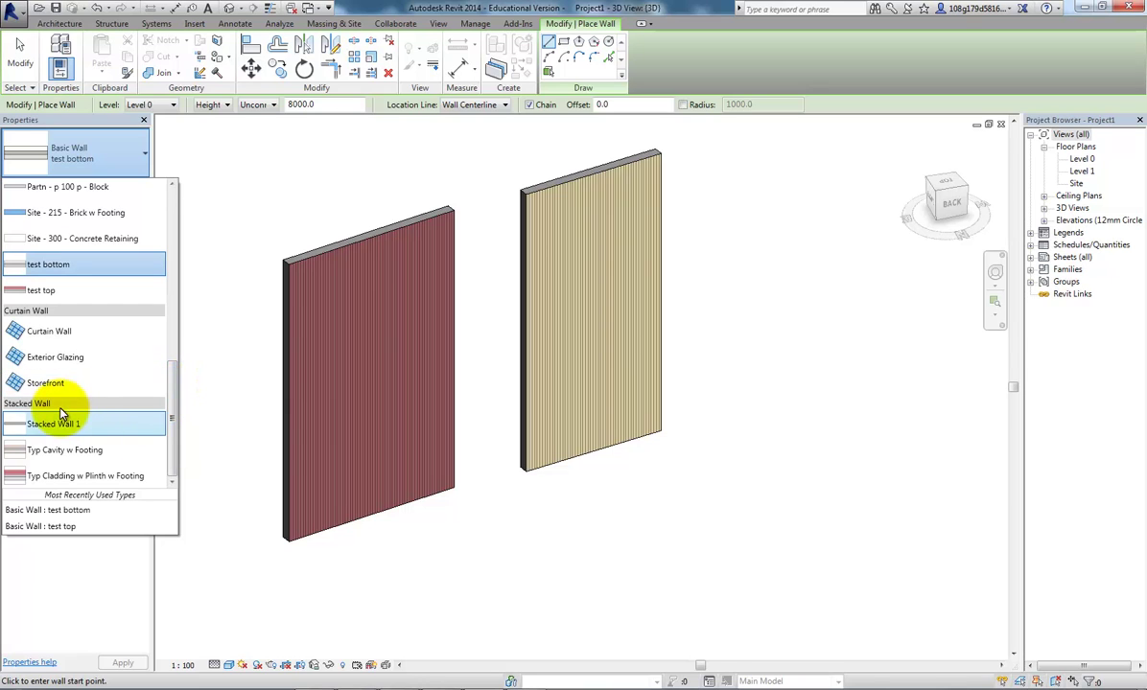
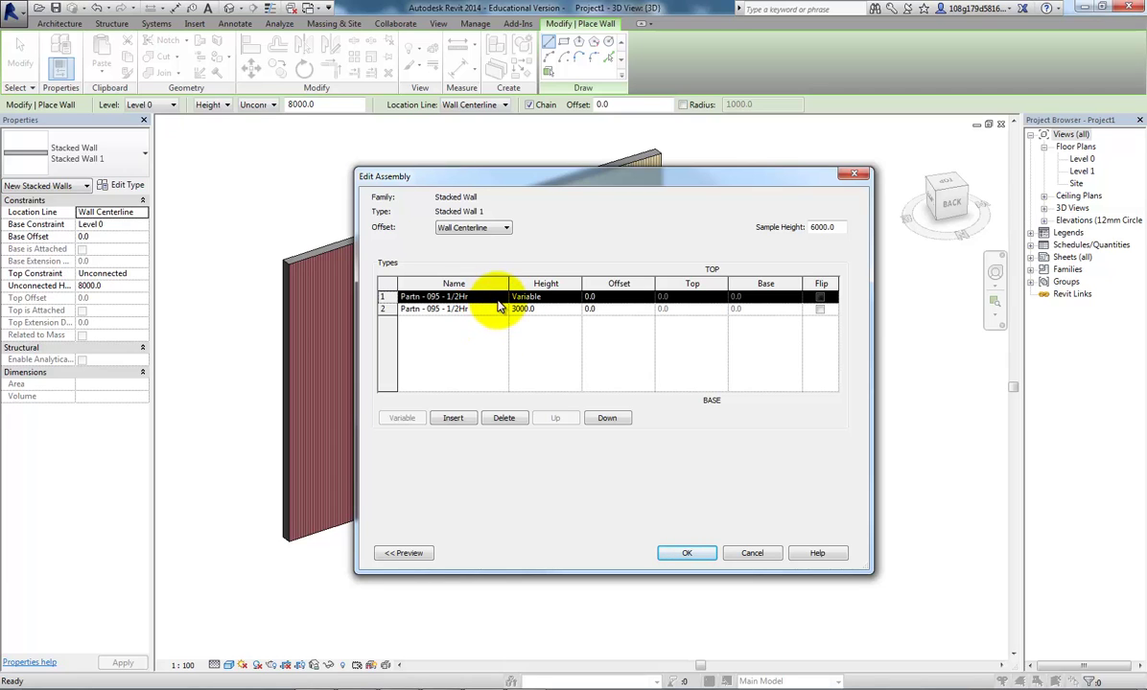
click(753, 554)
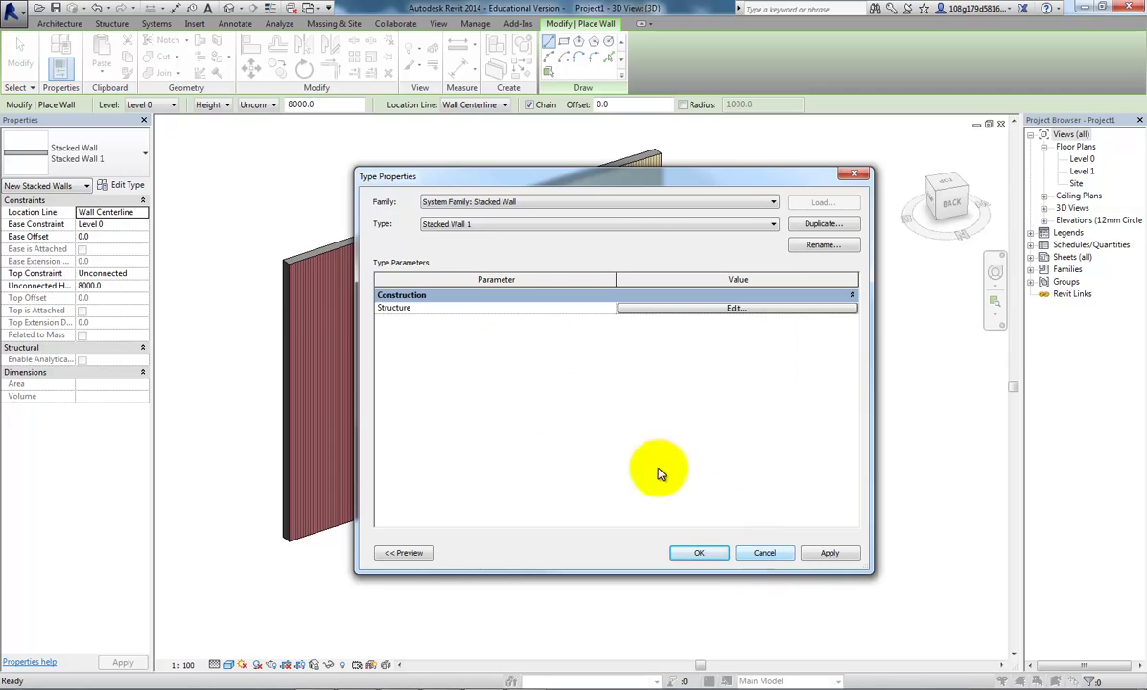
click(834, 227)
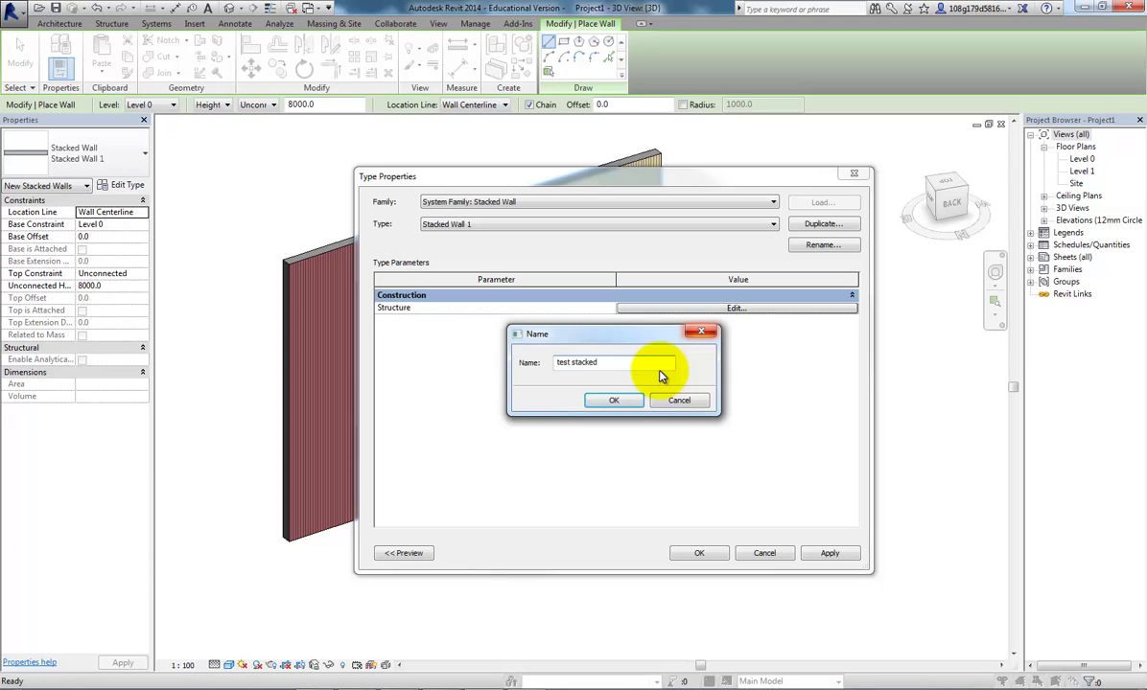
click(615, 399)
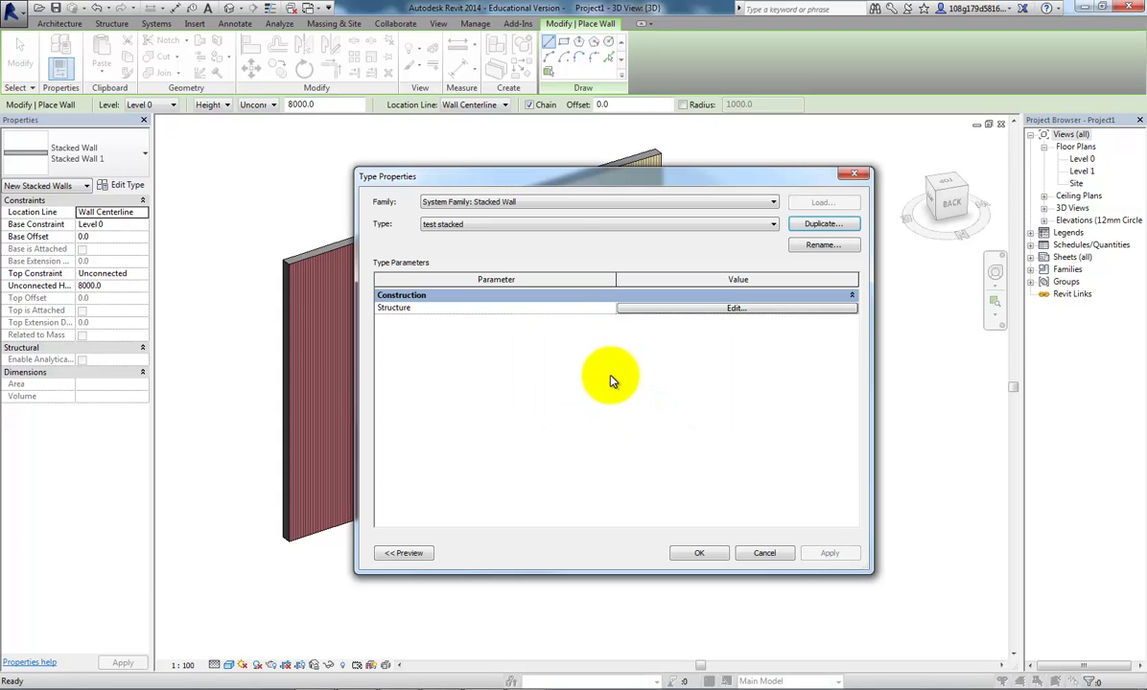
- Edit the structure of test stacked and assign test top to its upper, variable-height component
click(753, 309)
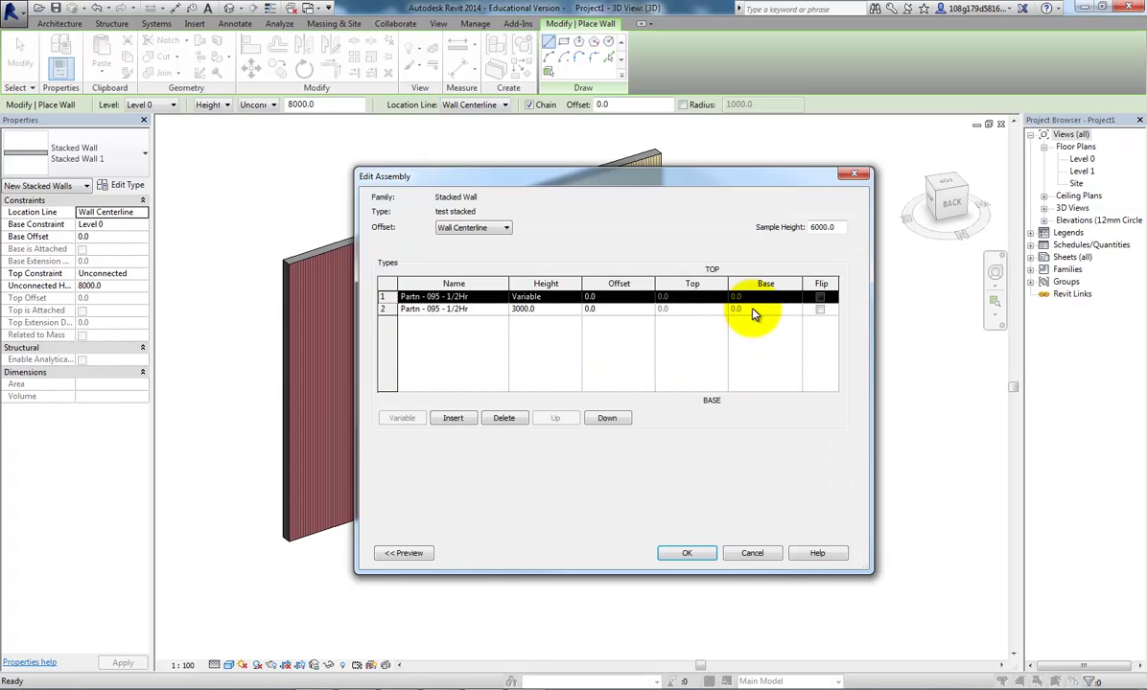
click(501, 297)
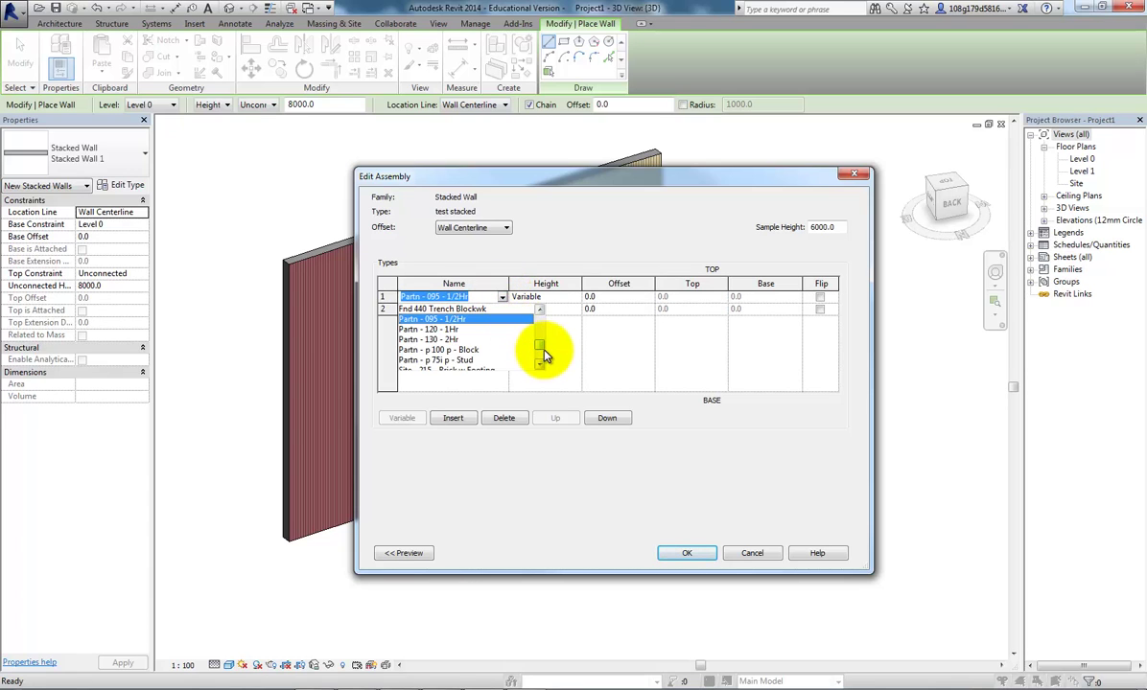
mouse_move(540, 347)
mouse_down()
mouse_move(540, 287)
mouse_move(540, 362)
mouse_up()
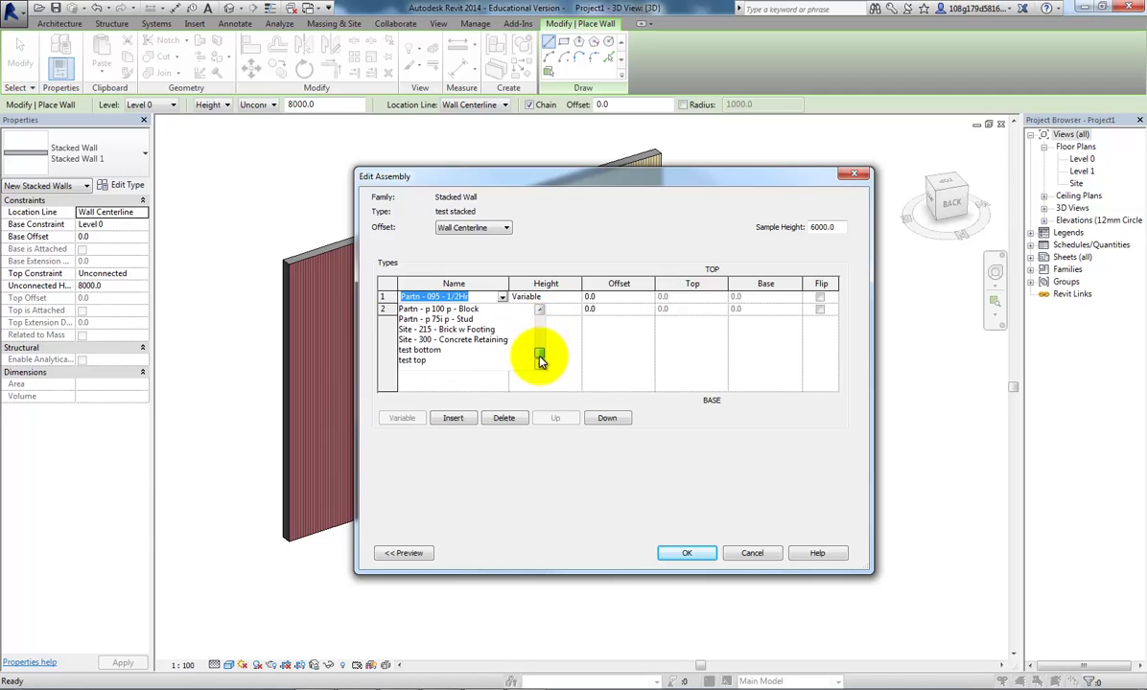
click(407, 362)
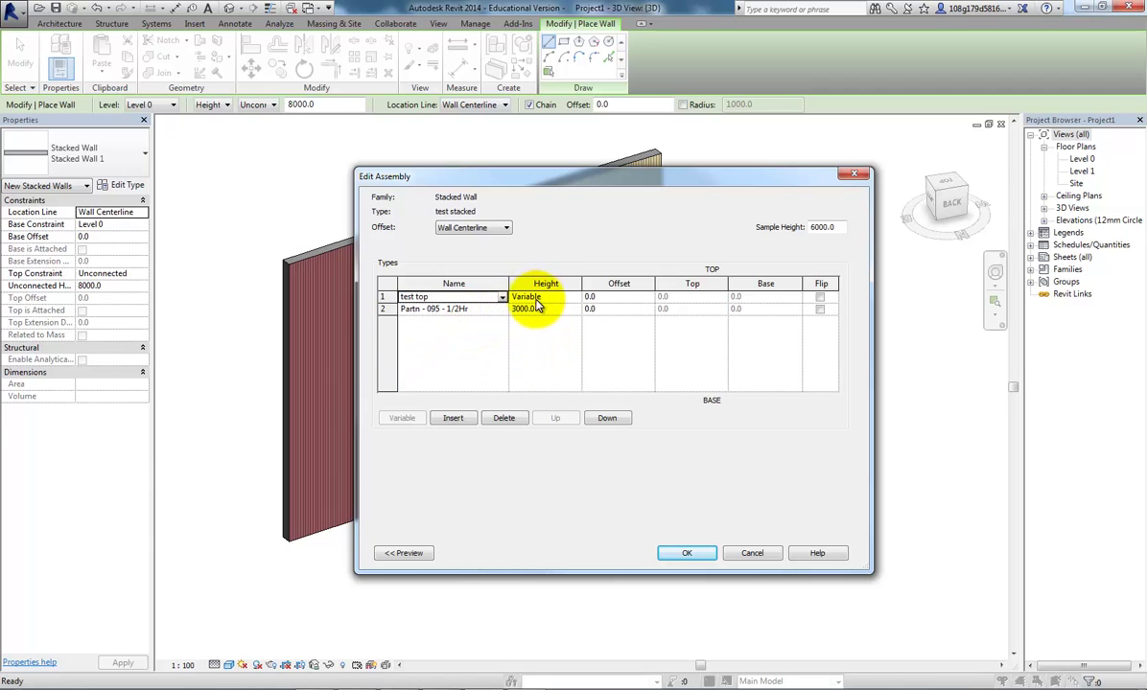
- Assign test bottom to the lower component with a height of 500 mm and accept the stacked wall type changes
click(503, 310)
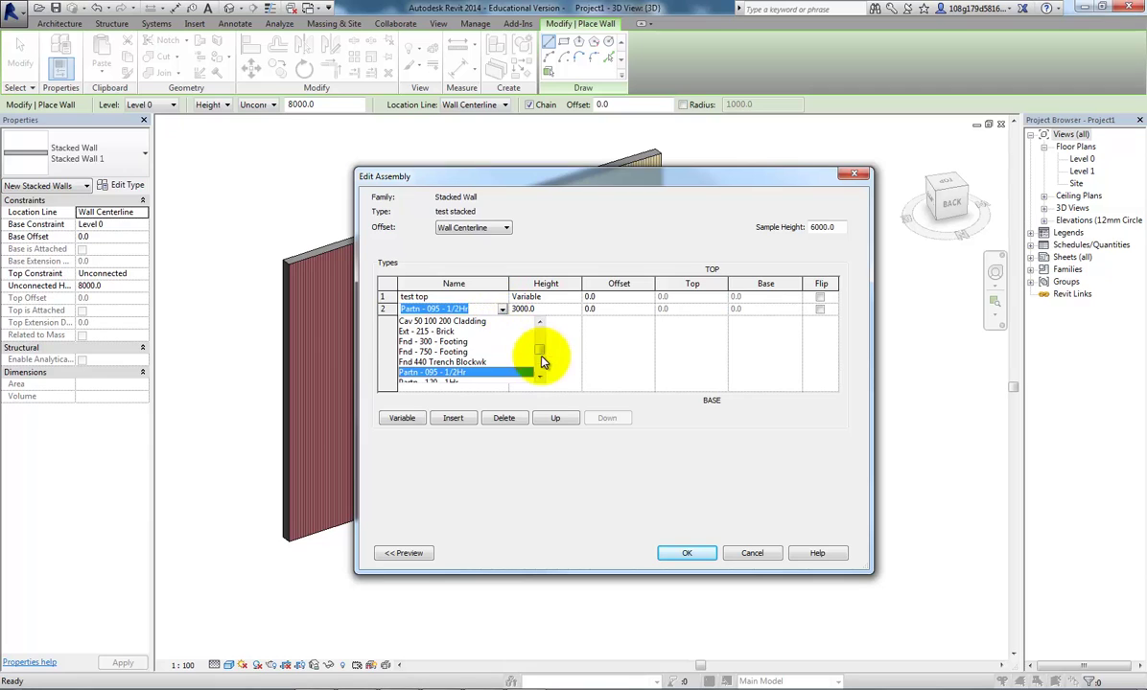
scroll(532, 354, down, 3)
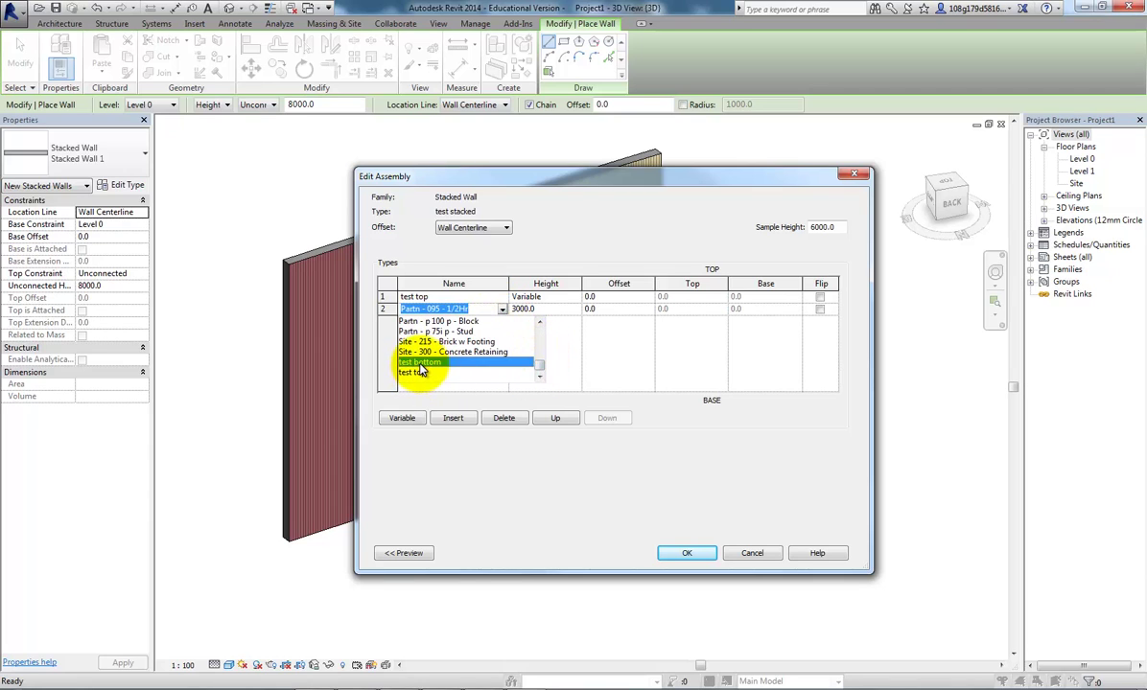
click(419, 363)
click(549, 311)
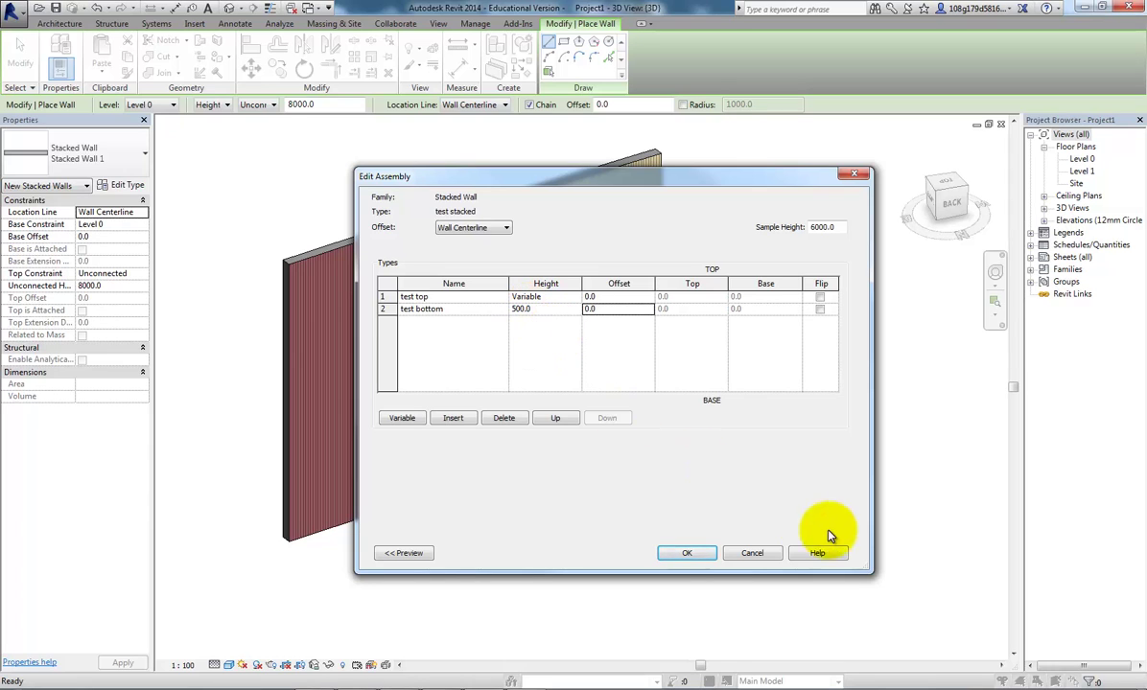
click(689, 554)
click(705, 556)
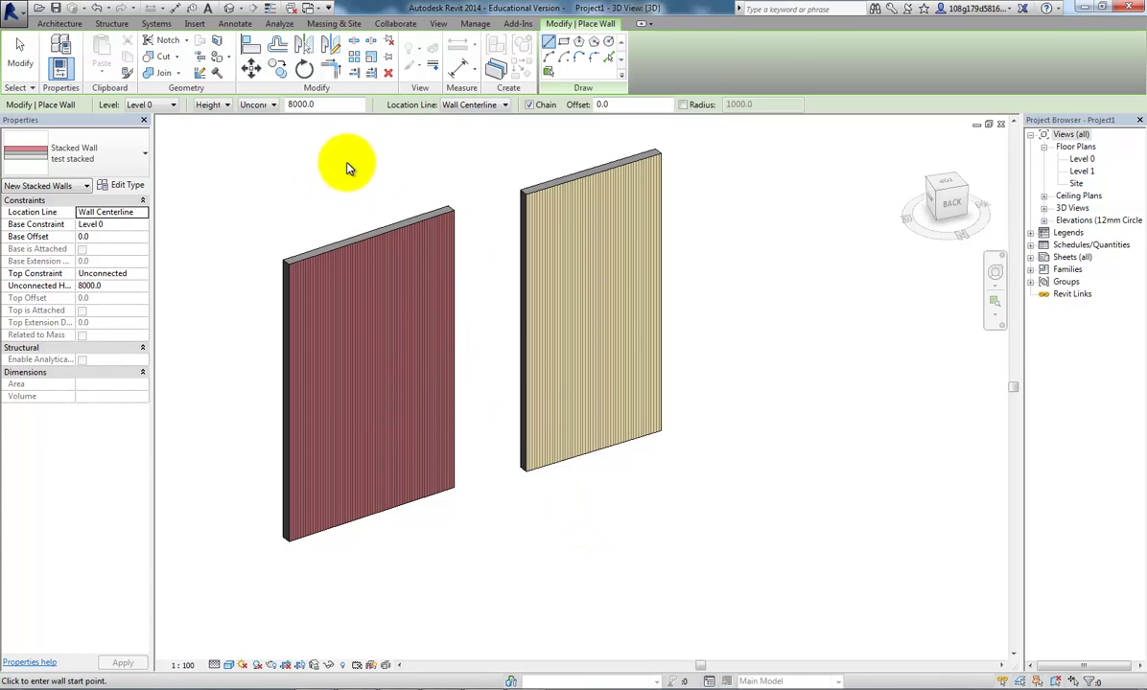
- Draw one straight test stacked wall on Level 0 in front of the test bottom wall, with an unconnected height of 8000 mm
key(Escape)
shift+middle_drag(657, 321, 668, 399)
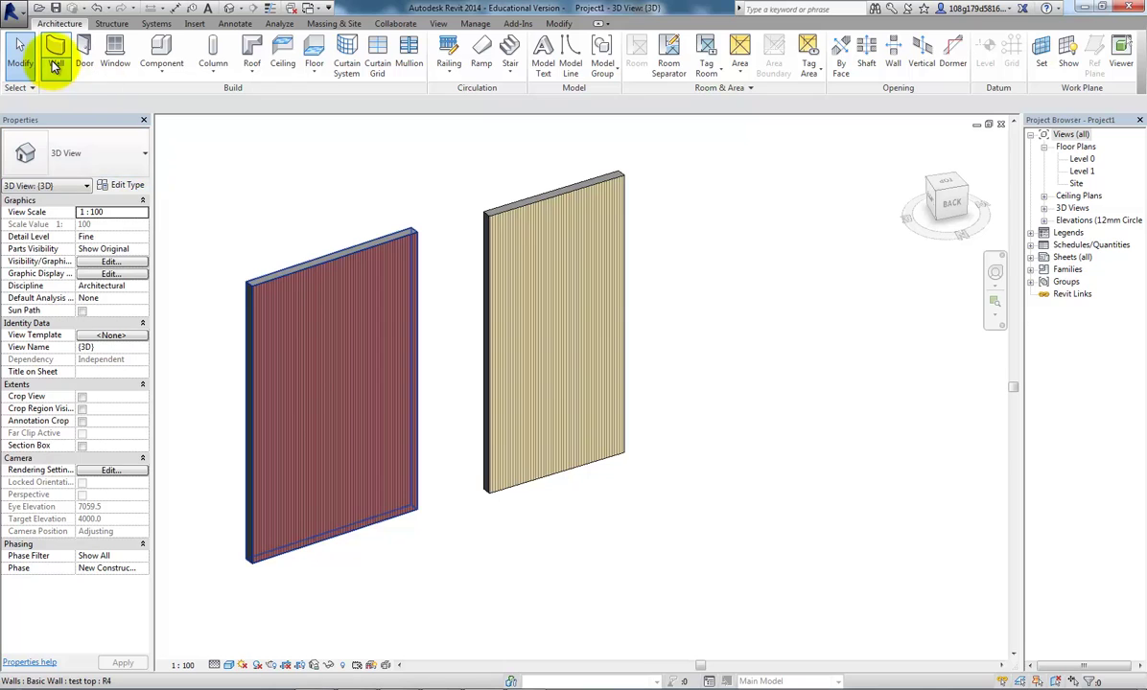
click(56, 53)
click(143, 156)
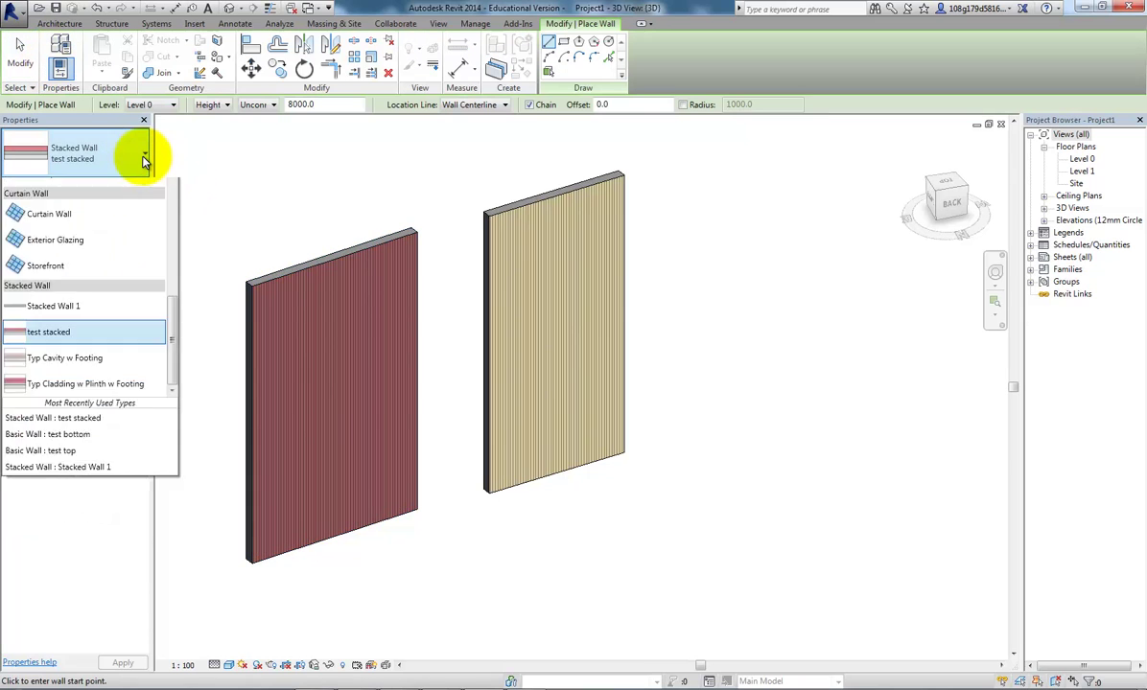
scroll(158, 374, up, 1)
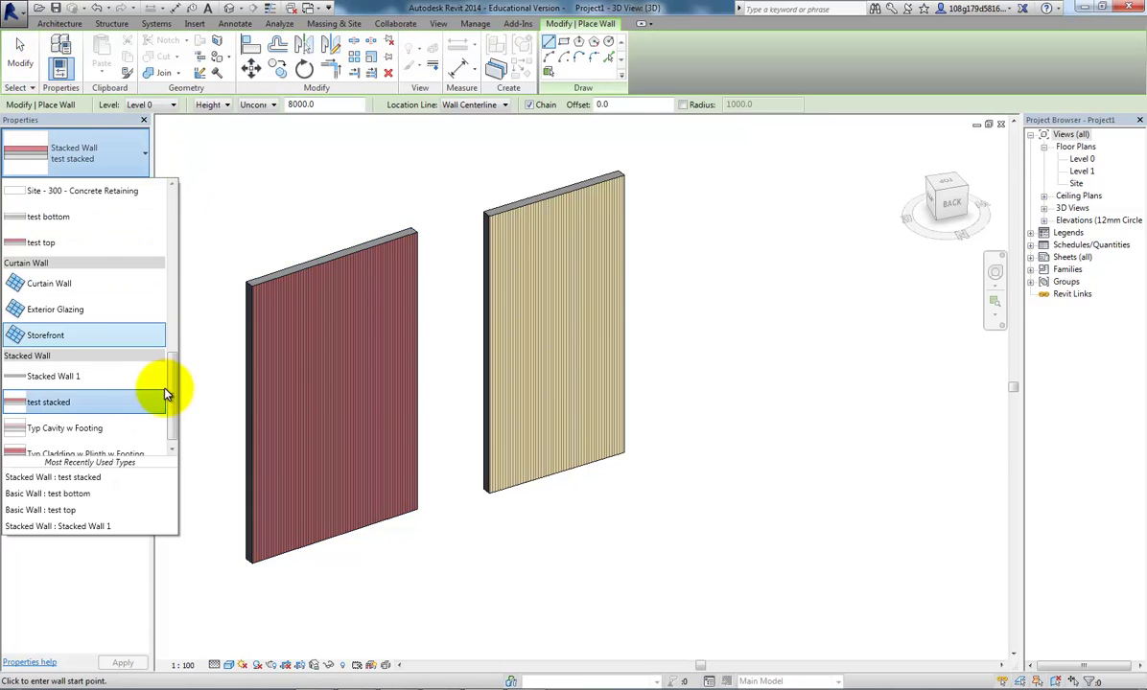
click(69, 402)
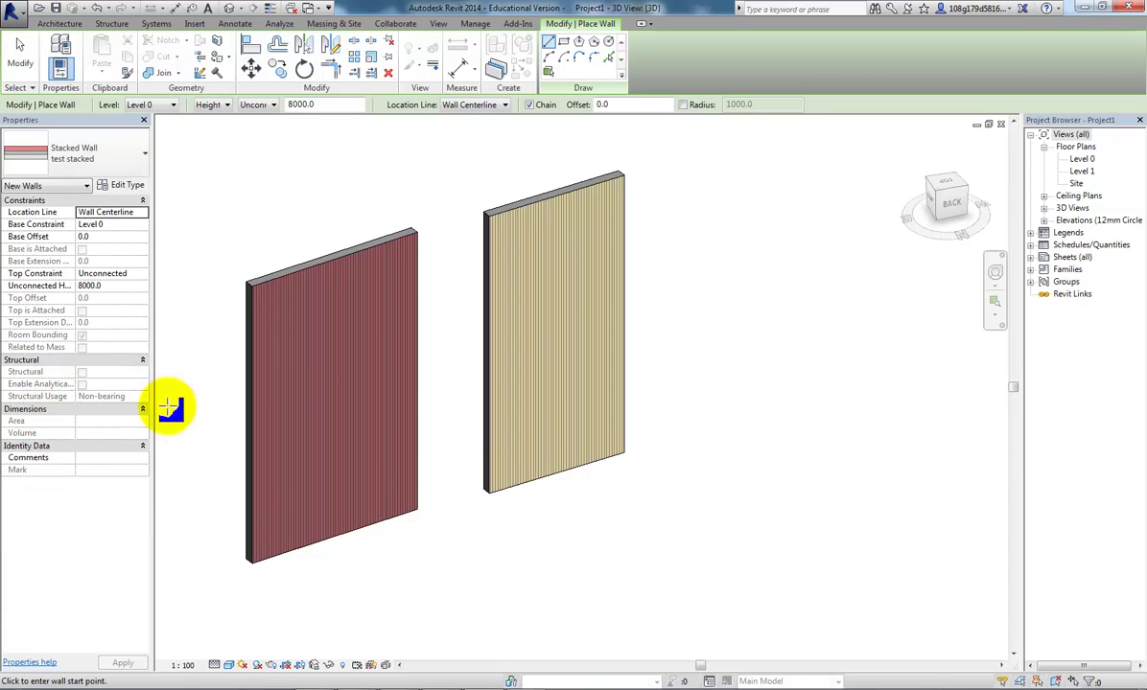
click(685, 457)
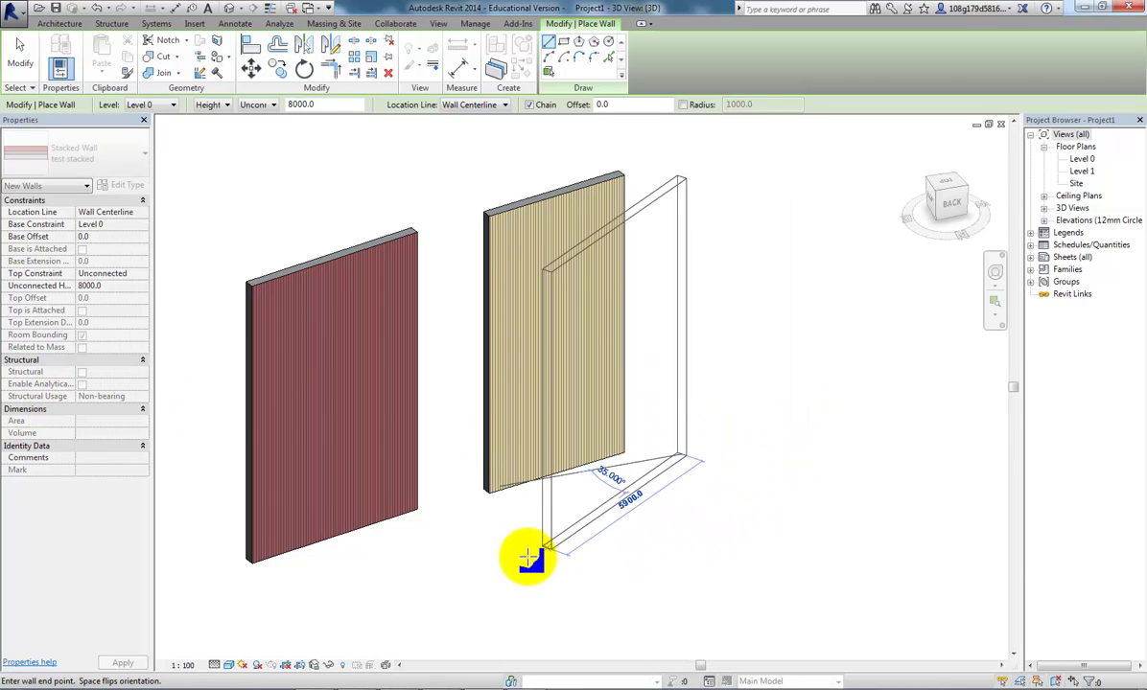
click(487, 554)
key(Escape)
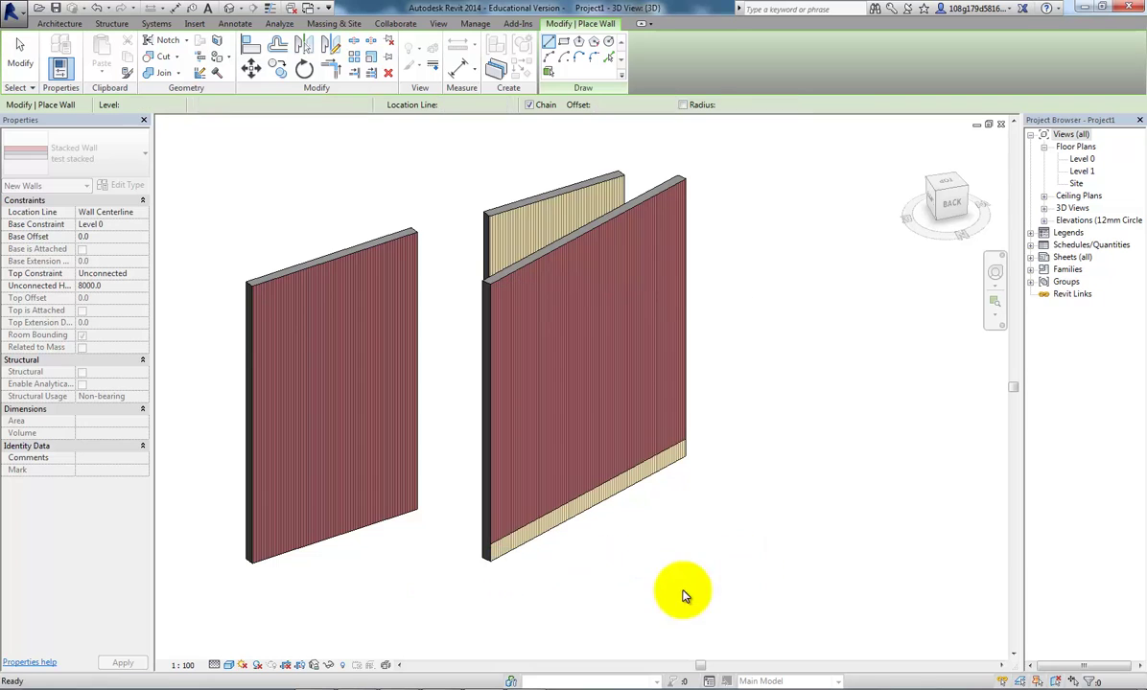
- Examine the stacked wall's upper and lower brick finishes from several angles alongside the two basic walls, and end wall placement
scroll(558, 583, up, 3)
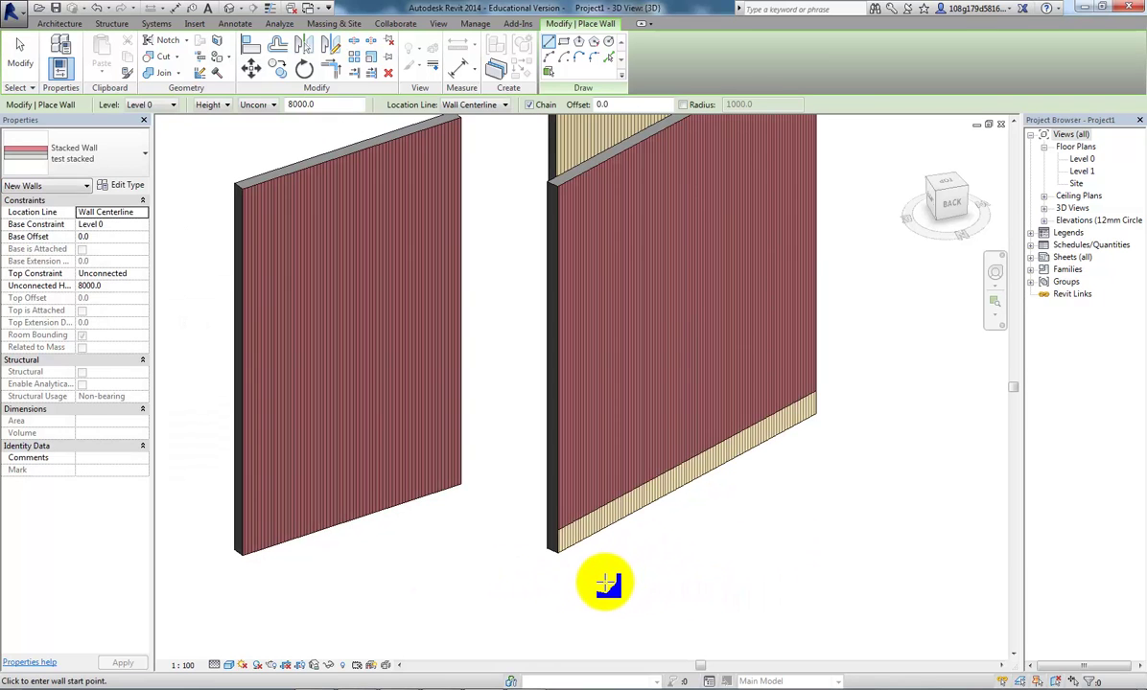
shift+middle_drag(622, 580, 748, 469)
shift+middle_drag(575, 522, 471, 455)
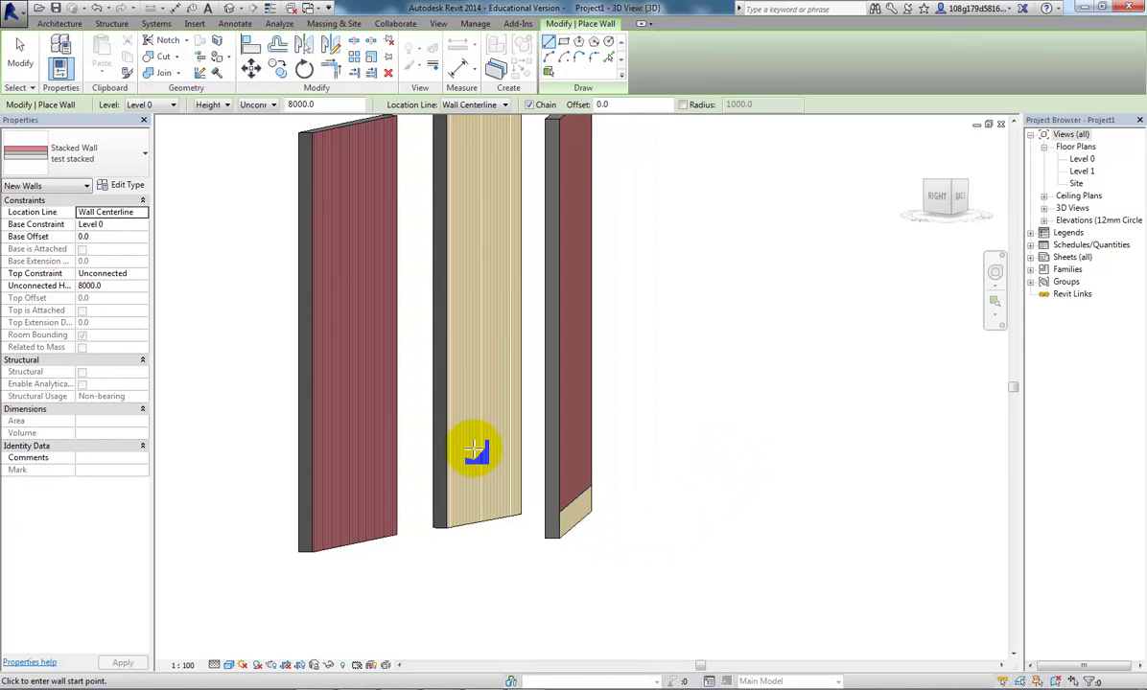
shift+middle_drag(696, 478, 639, 478)
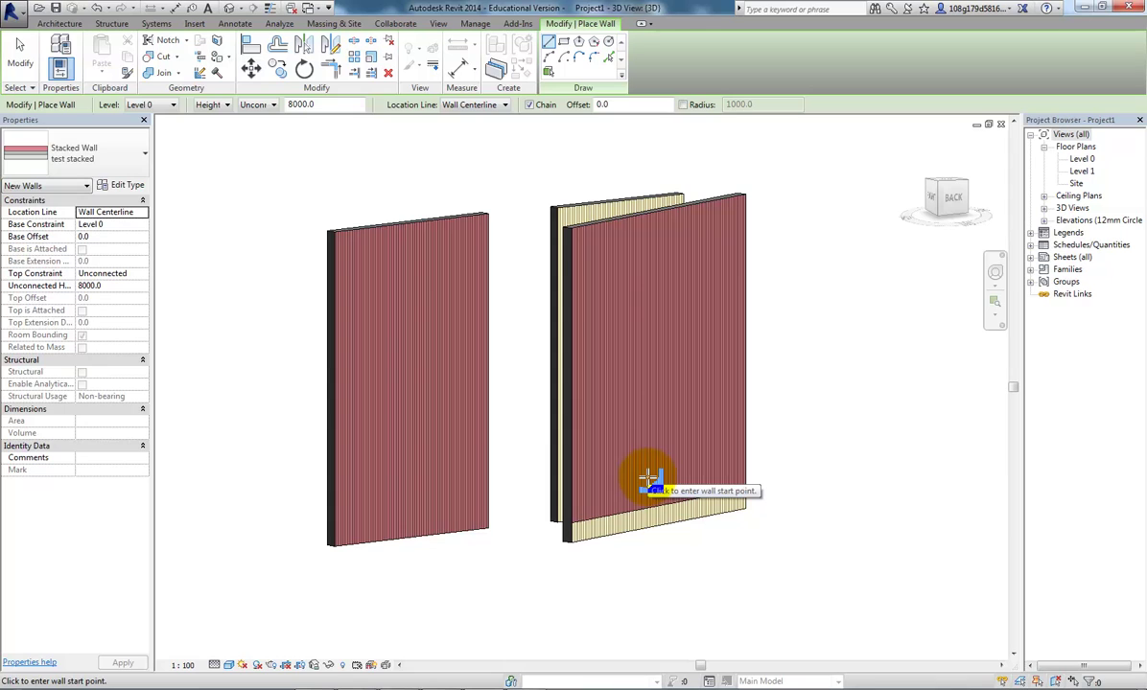
mouse_move(762, 469)
shift+middle_down()
mouse_move(762, 440)
mouse_move(770, 454)
shift+middle_up()
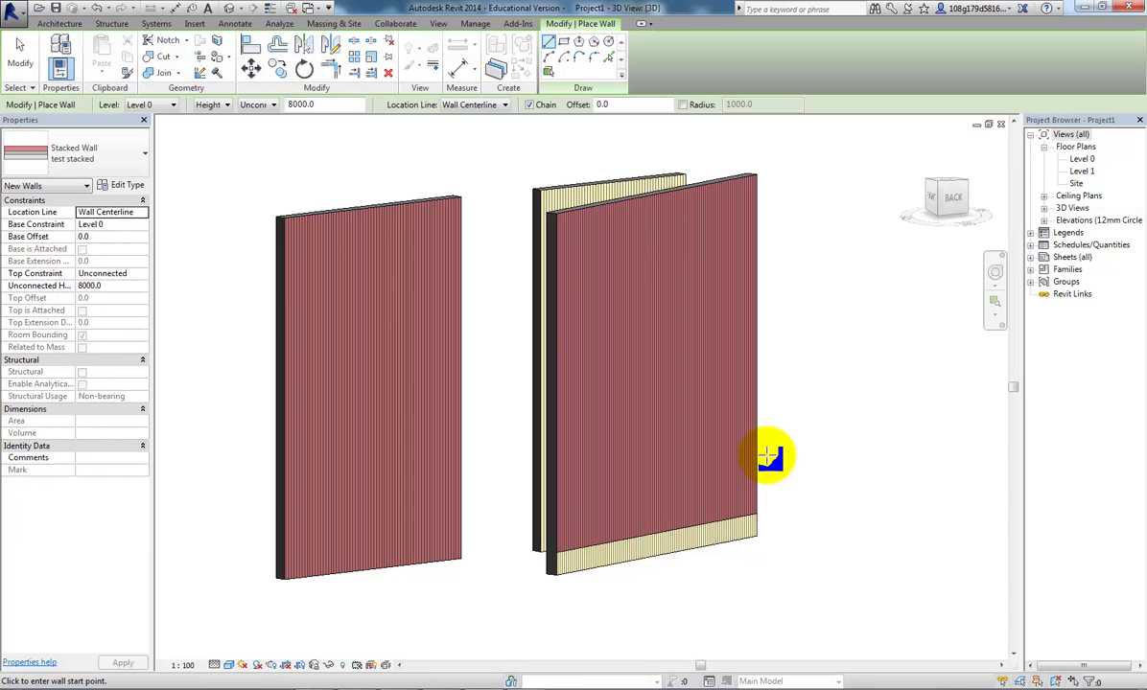
shift+middle_drag(622, 627, 583, 568)
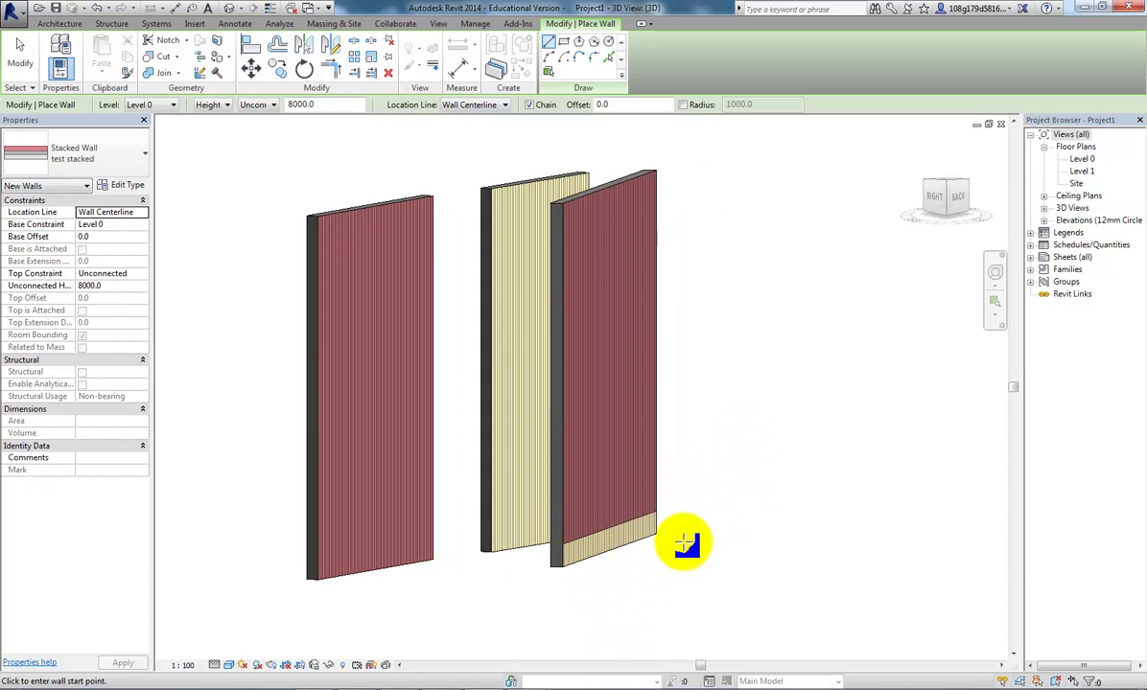
scroll(647, 545, up, 2)
scroll(706, 540, up, 2)
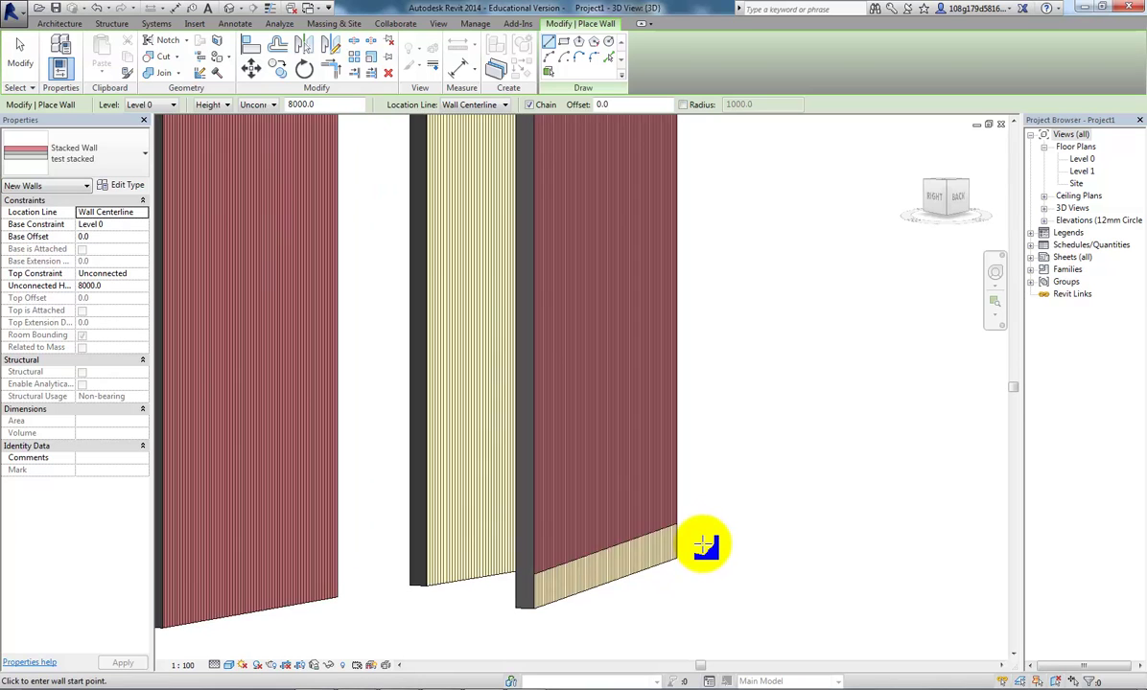
scroll(699, 542, down, 4)
key(Escape)
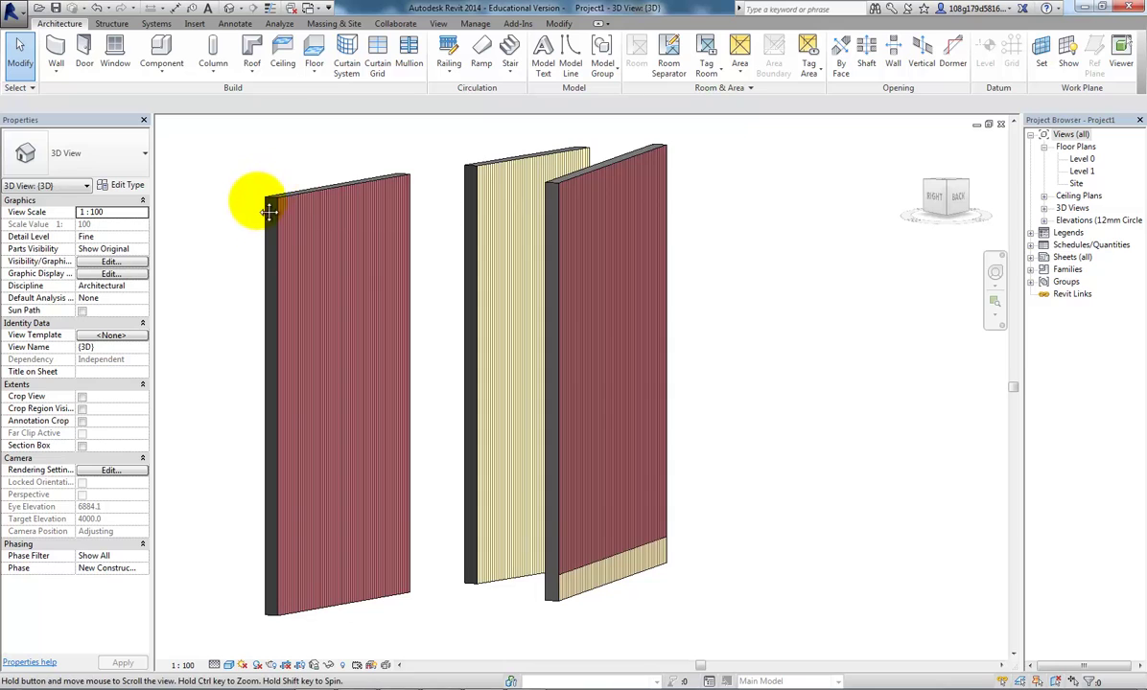
- Set the Concrete Masonry Units structure layer of the test top wall type to 215 mm thick and inspect the stacked wall's profile
middle_drag(249, 214, 255, 202)
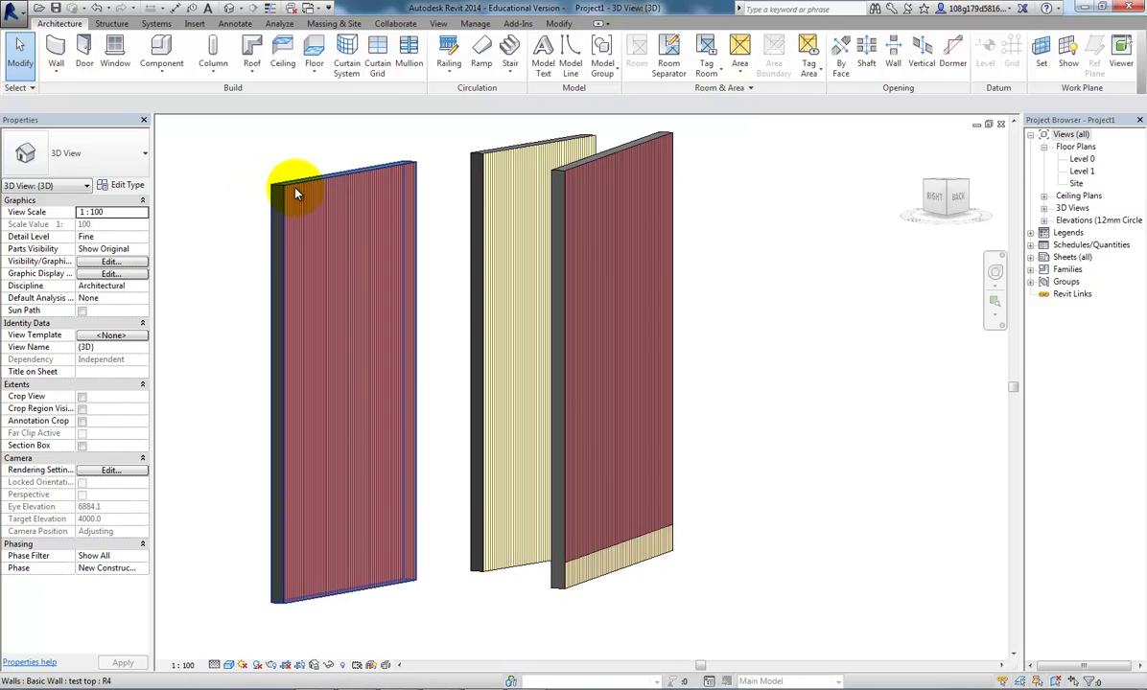
click(299, 182)
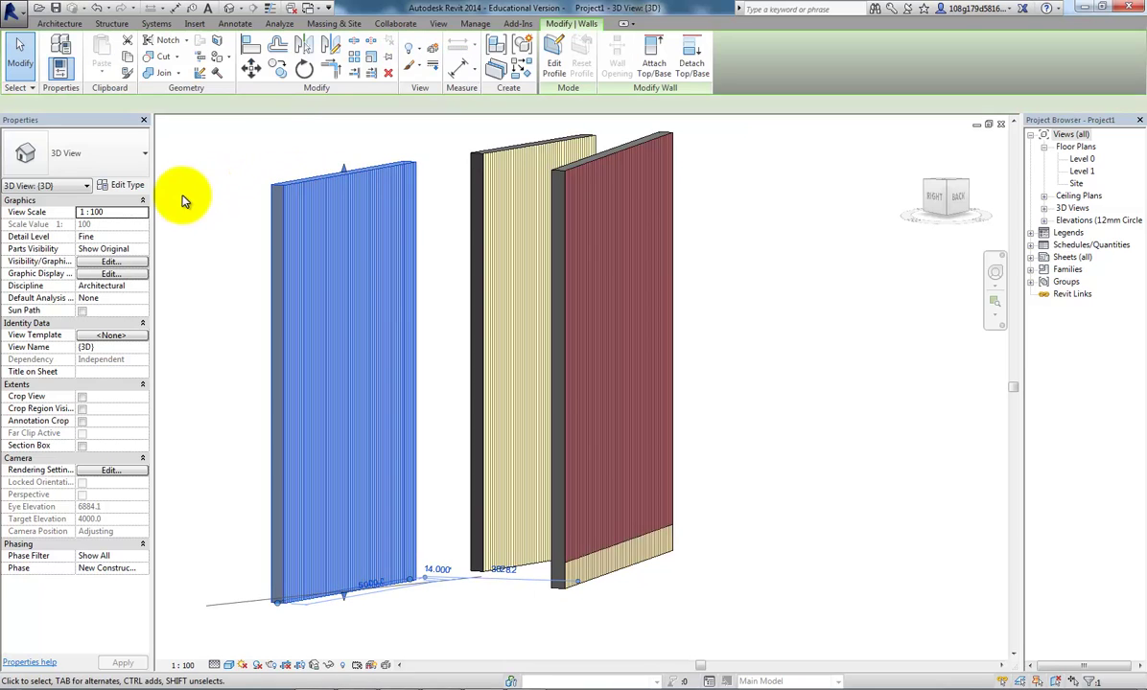
click(129, 186)
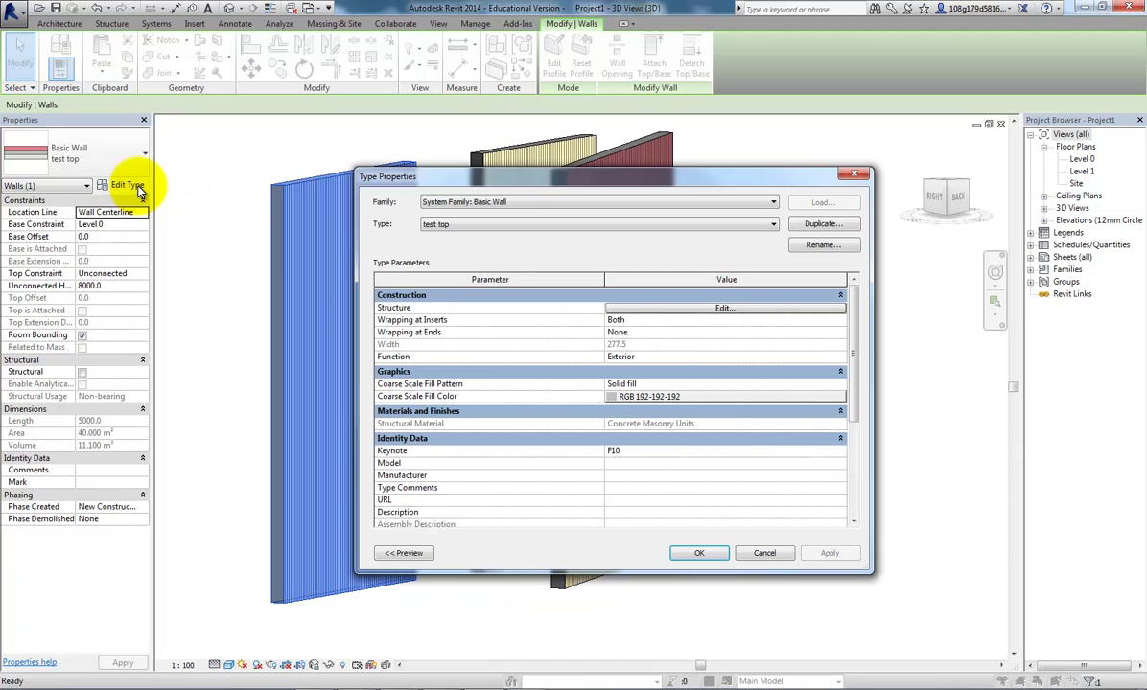
click(717, 307)
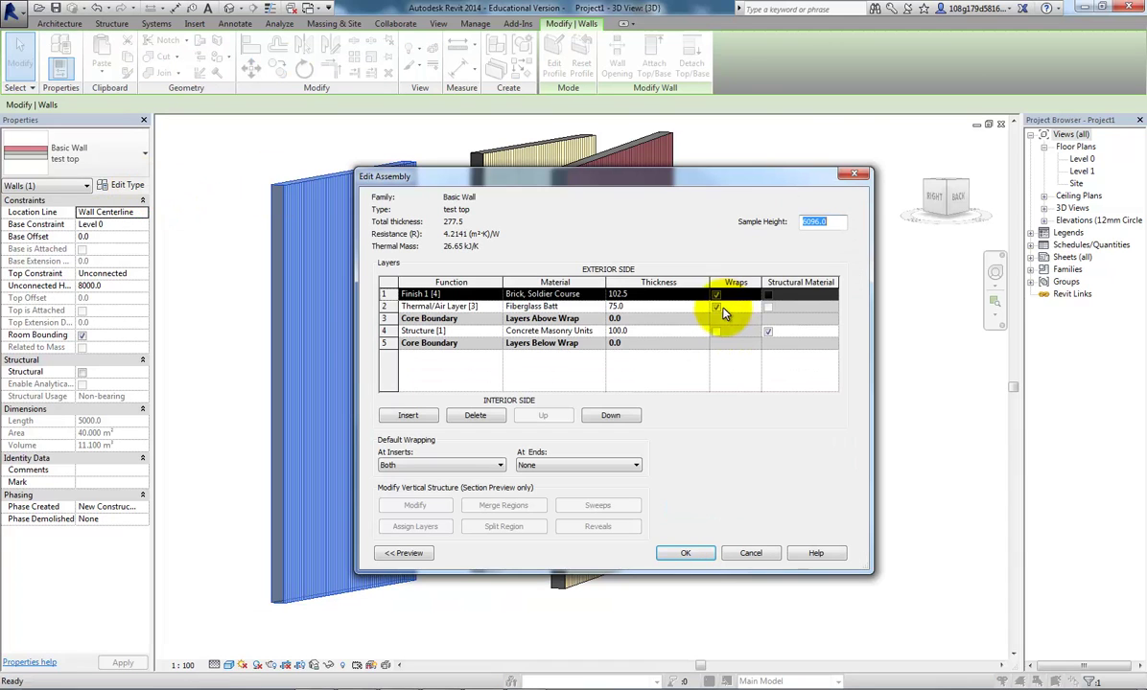
click(661, 331)
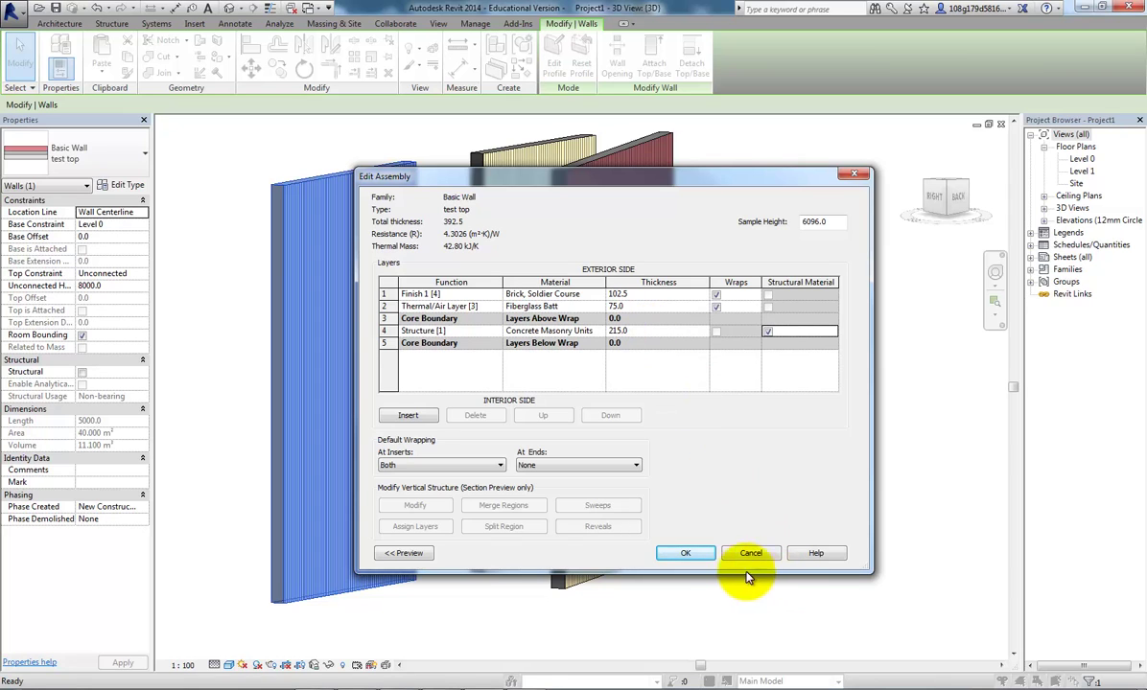
click(694, 554)
click(825, 553)
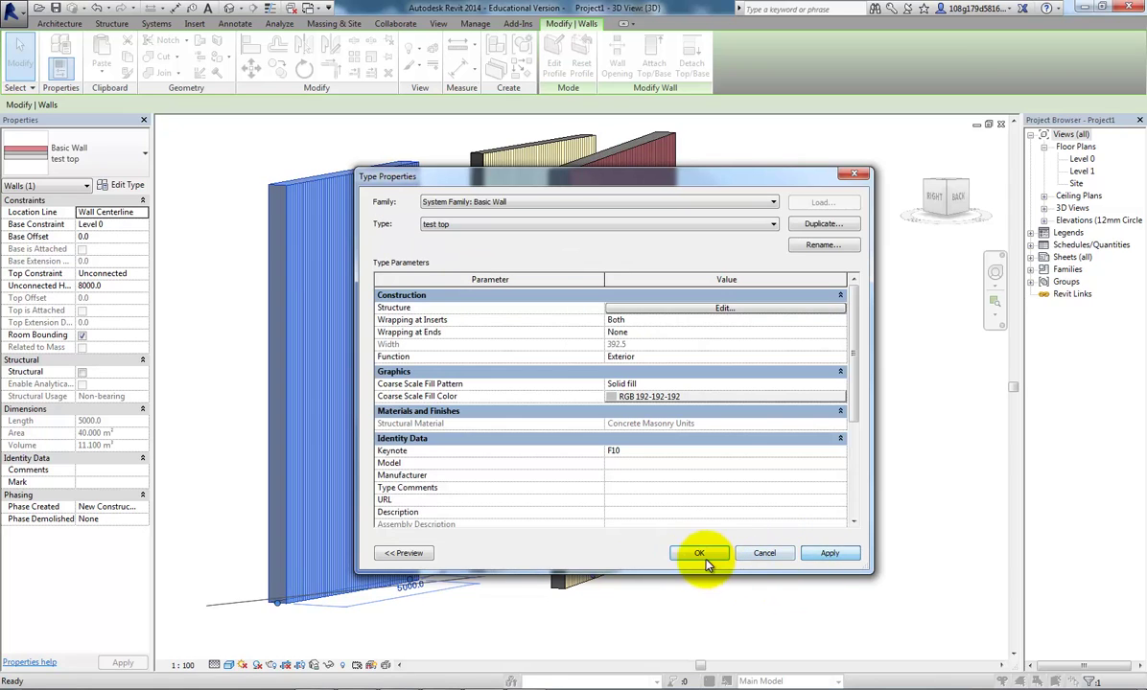
click(699, 553)
click(643, 609)
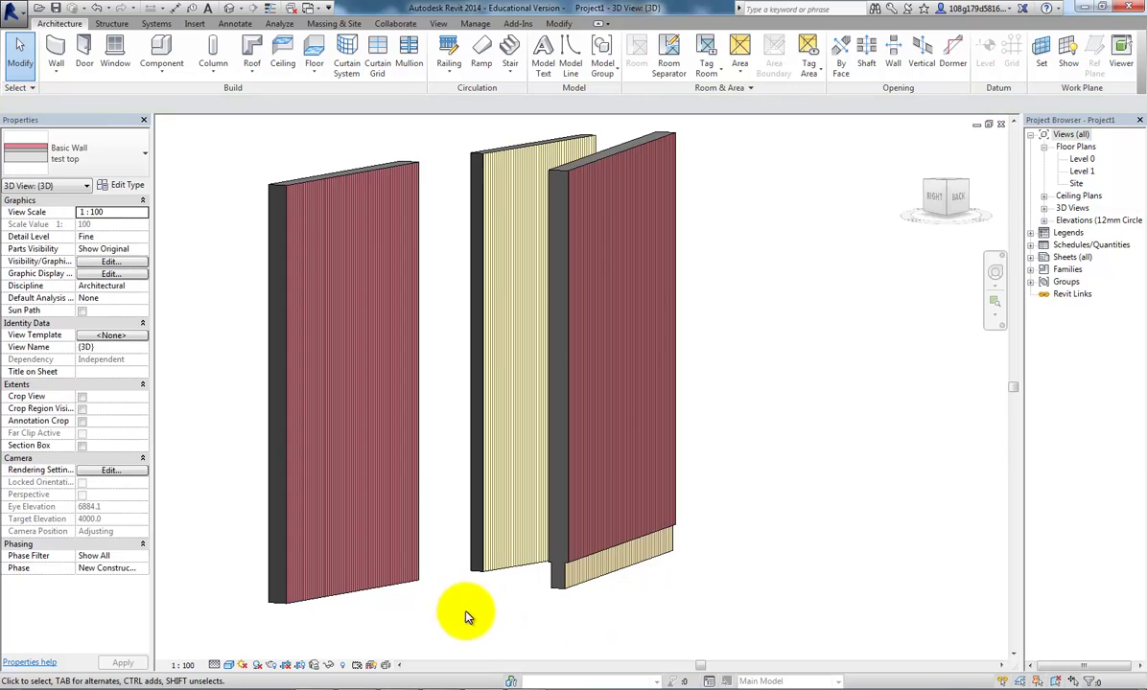
shift+middle_drag(460, 611, 714, 614)
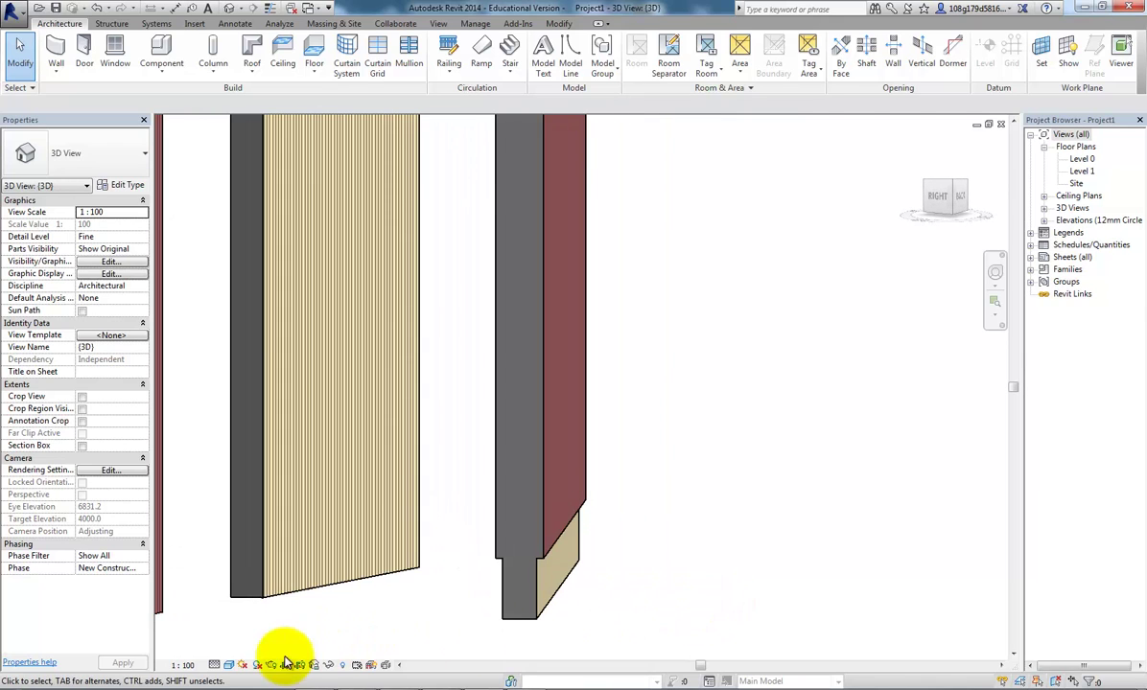
key(z)
key(f)
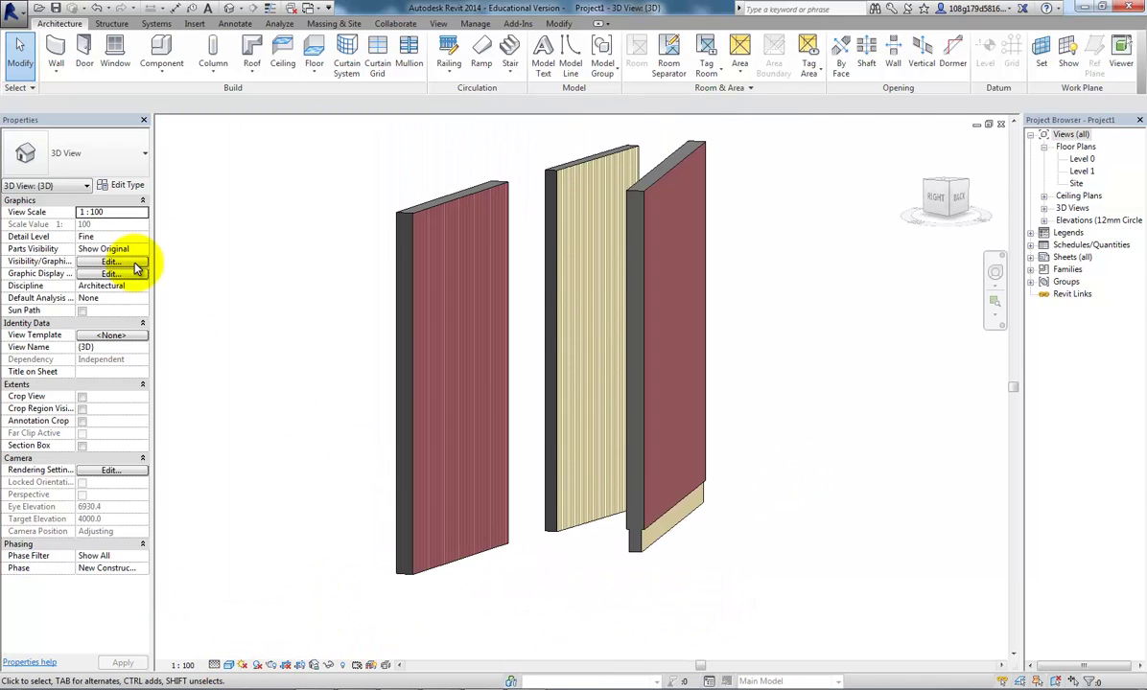
- Draw one straight Typ Cavity w Footing stacked wall on Level 0 beside the test stacked wall, with an unconnected height of 8000 mm
middle_drag(187, 266, 182, 317)
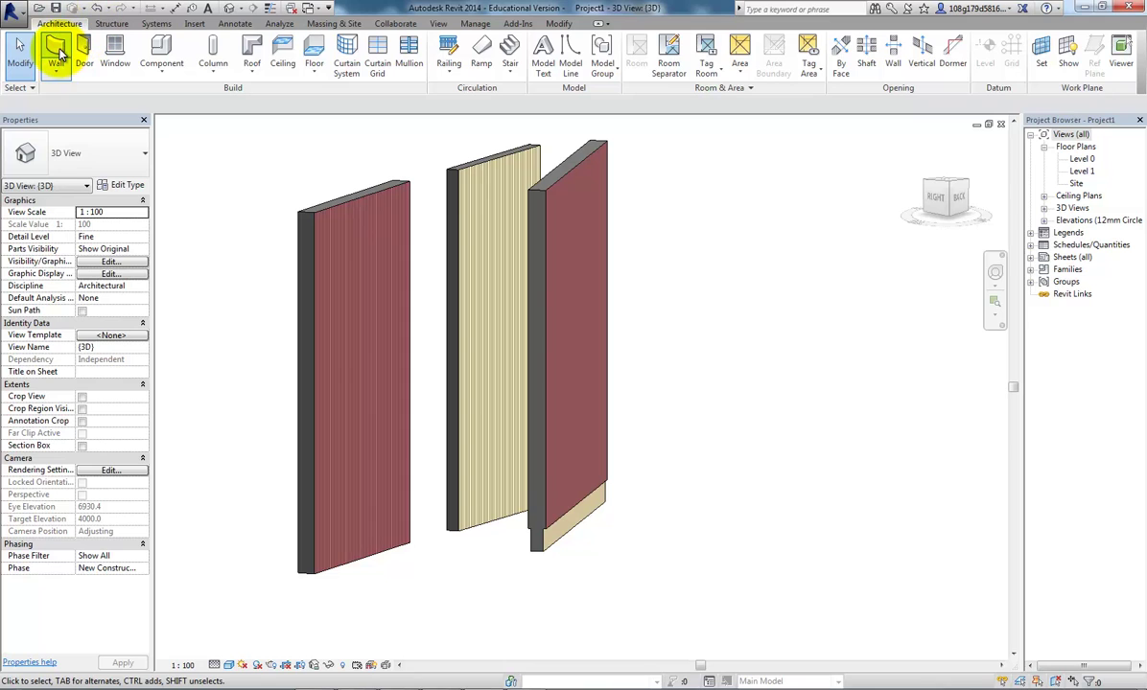
click(57, 53)
click(143, 156)
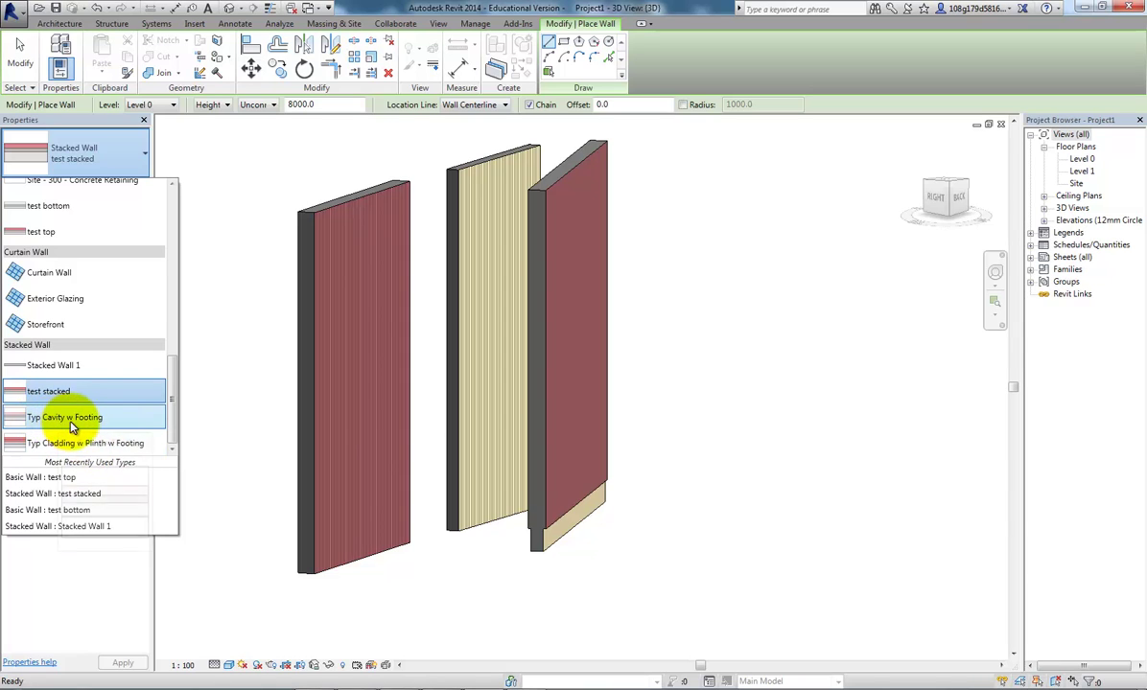
mouse_move(63, 425)
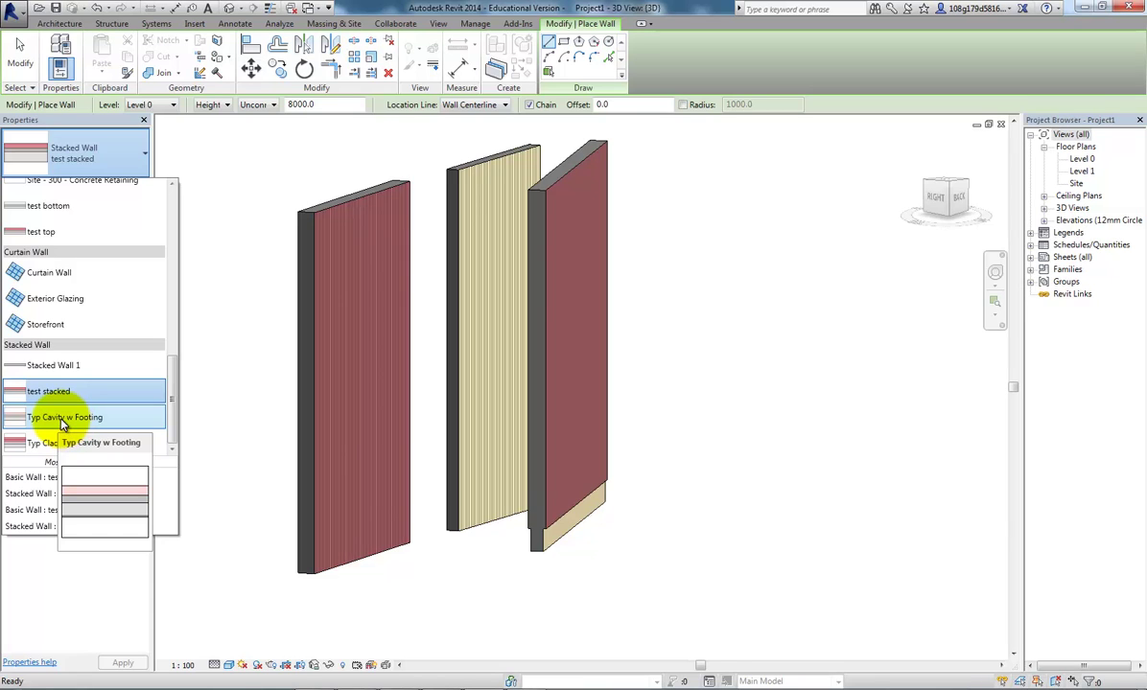
click(64, 424)
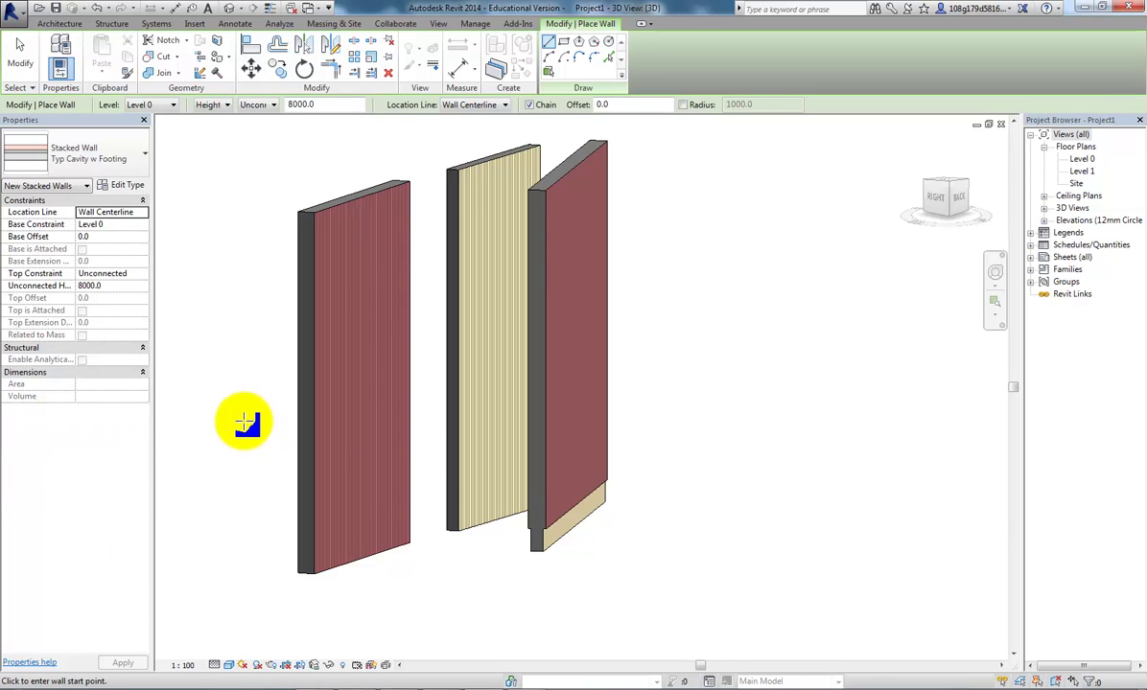
click(902, 523)
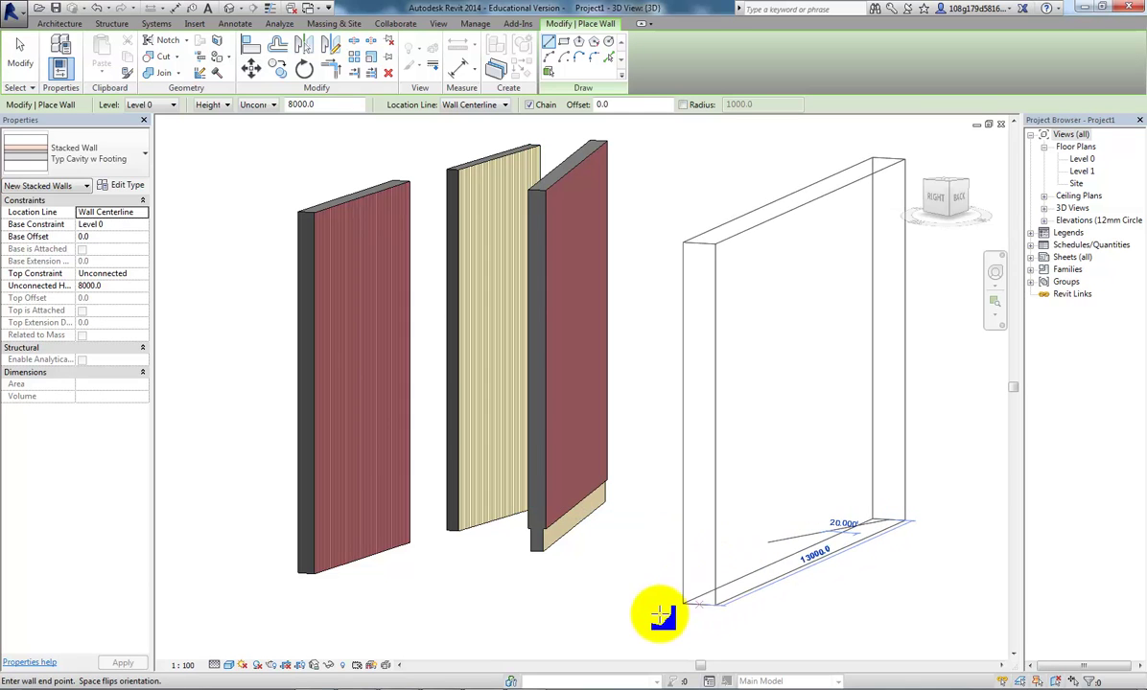
click(660, 615)
key(Escape)
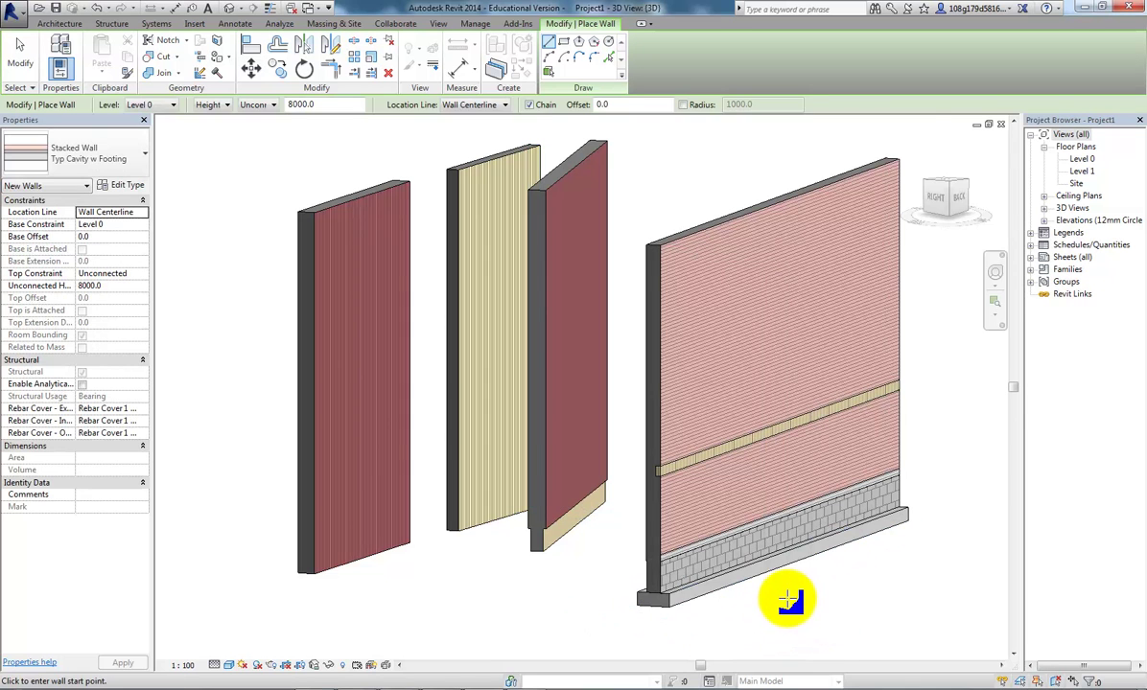
scroll(768, 609, up, 5)
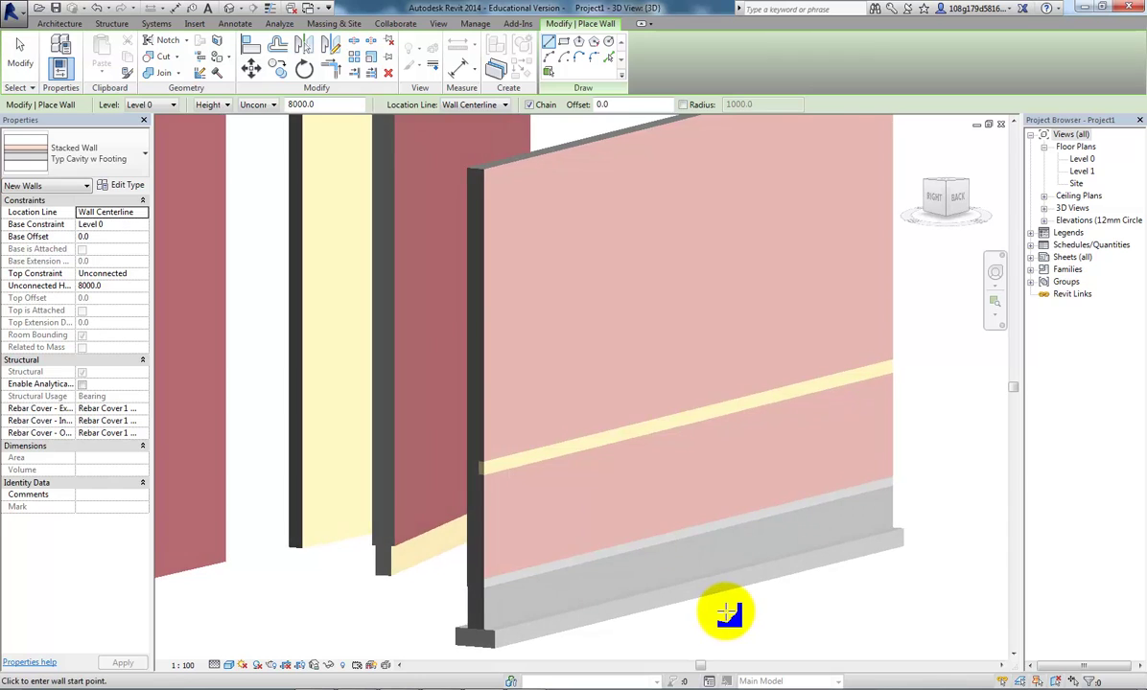
scroll(728, 614, down, 4)
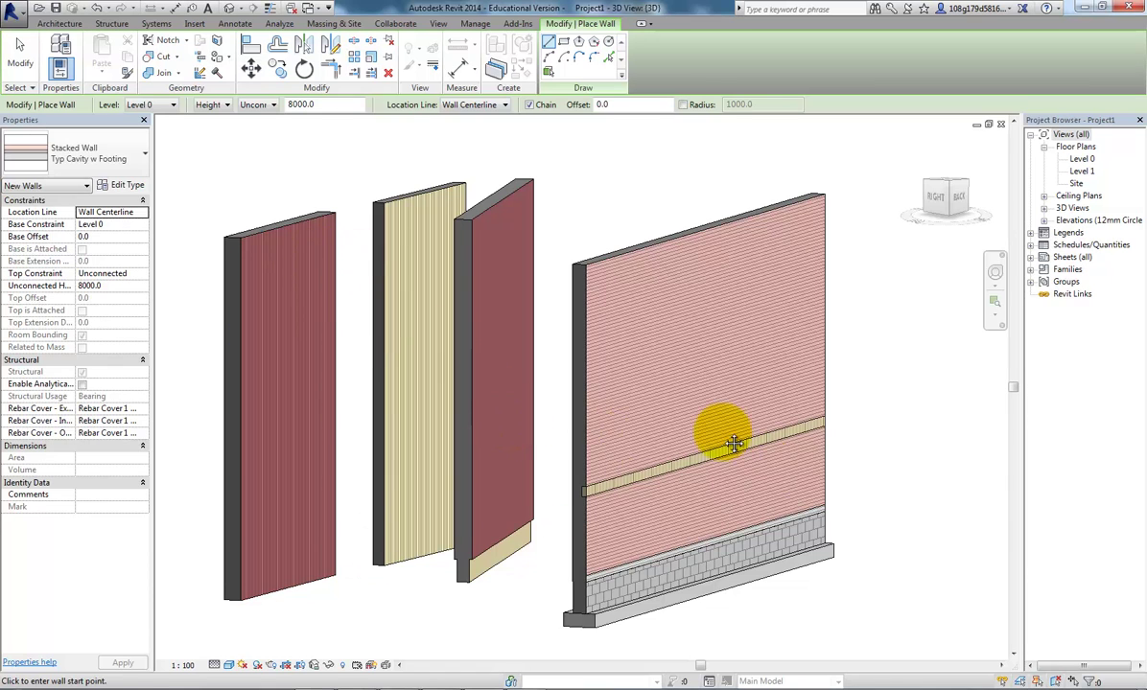
scroll(589, 409, up, 3)
scroll(537, 545, down, 3)
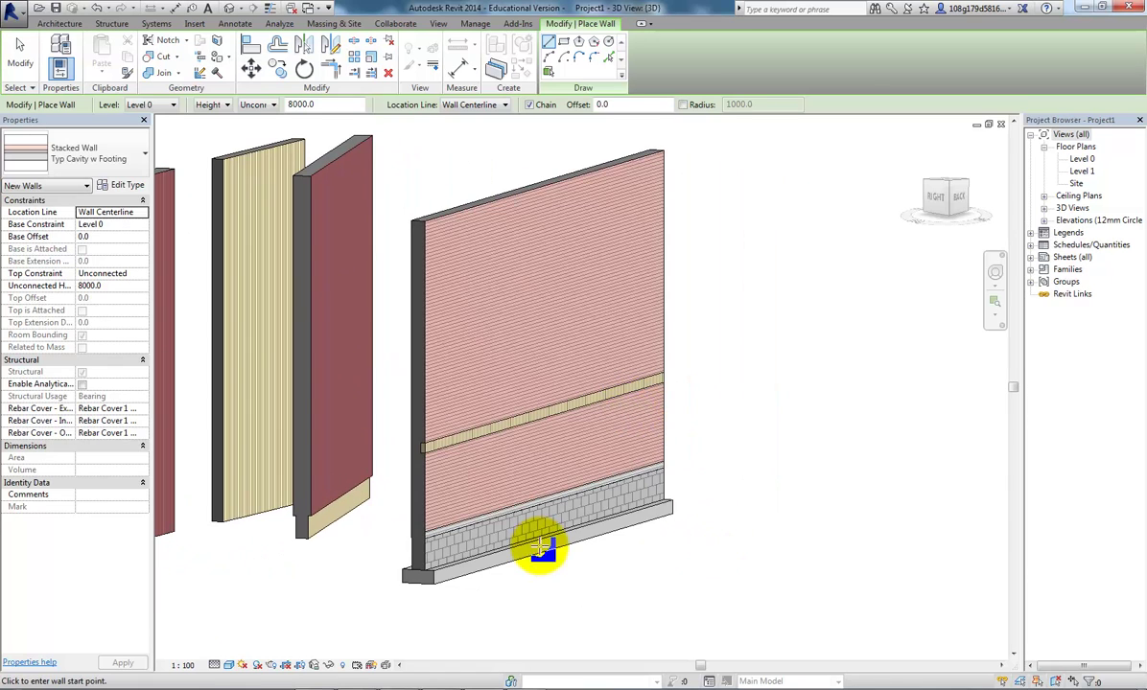
- Duplicate the Typ Cavity w Footing stacked wall type as test stacked with footing
click(125, 185)
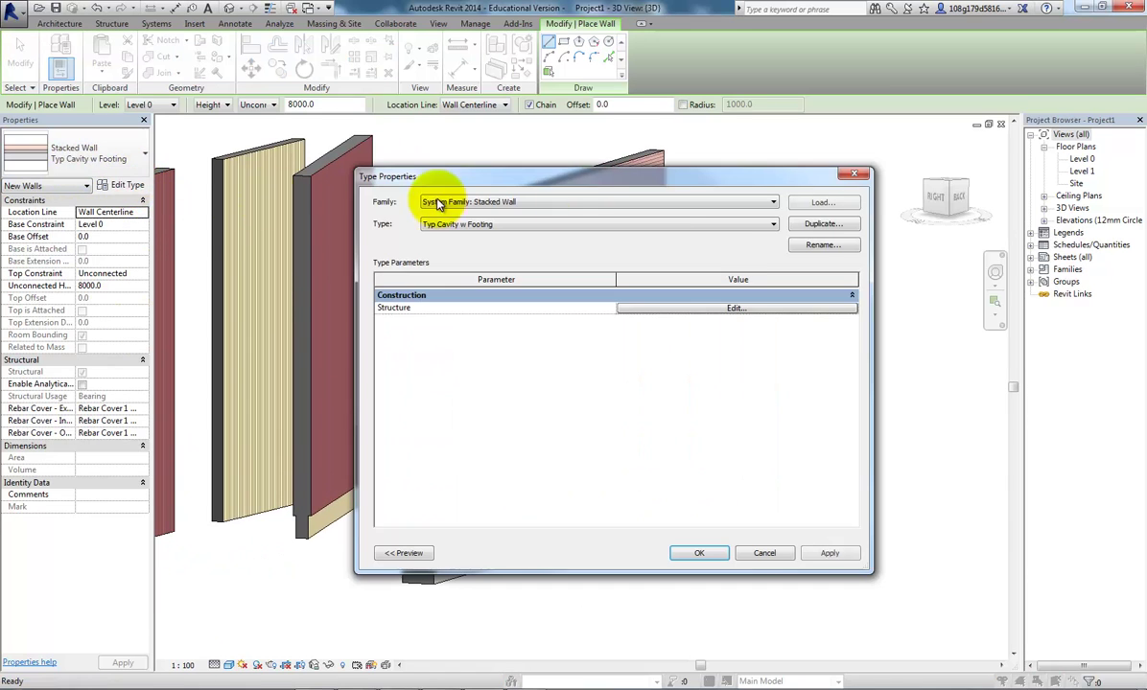
click(820, 227)
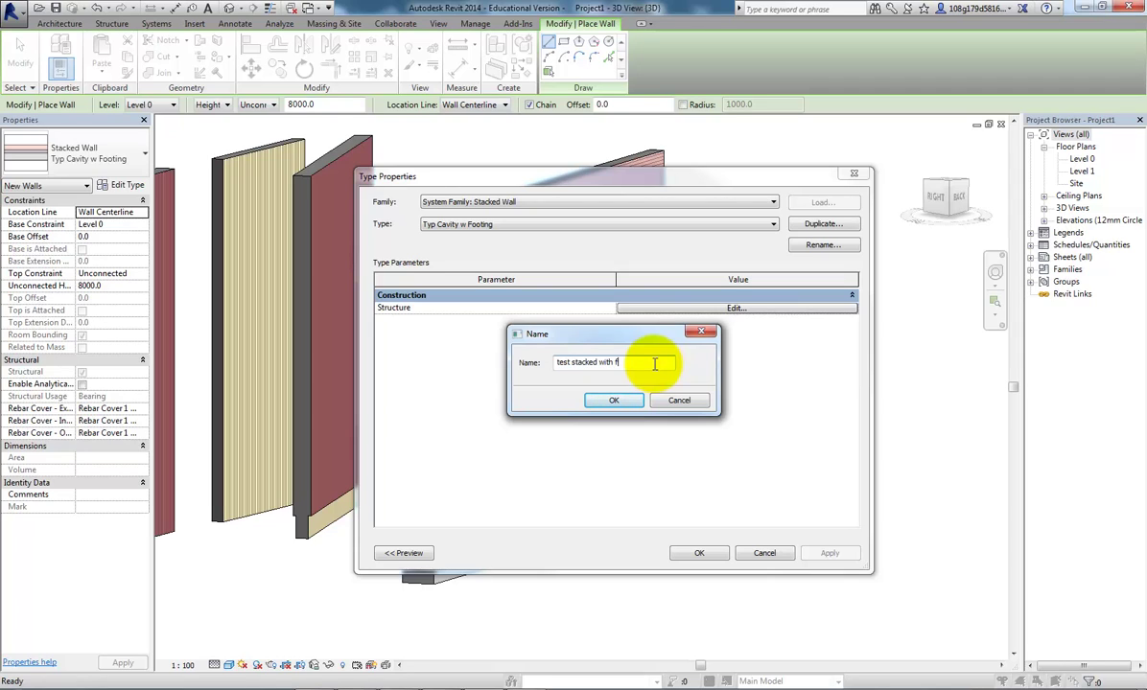
key(Return)
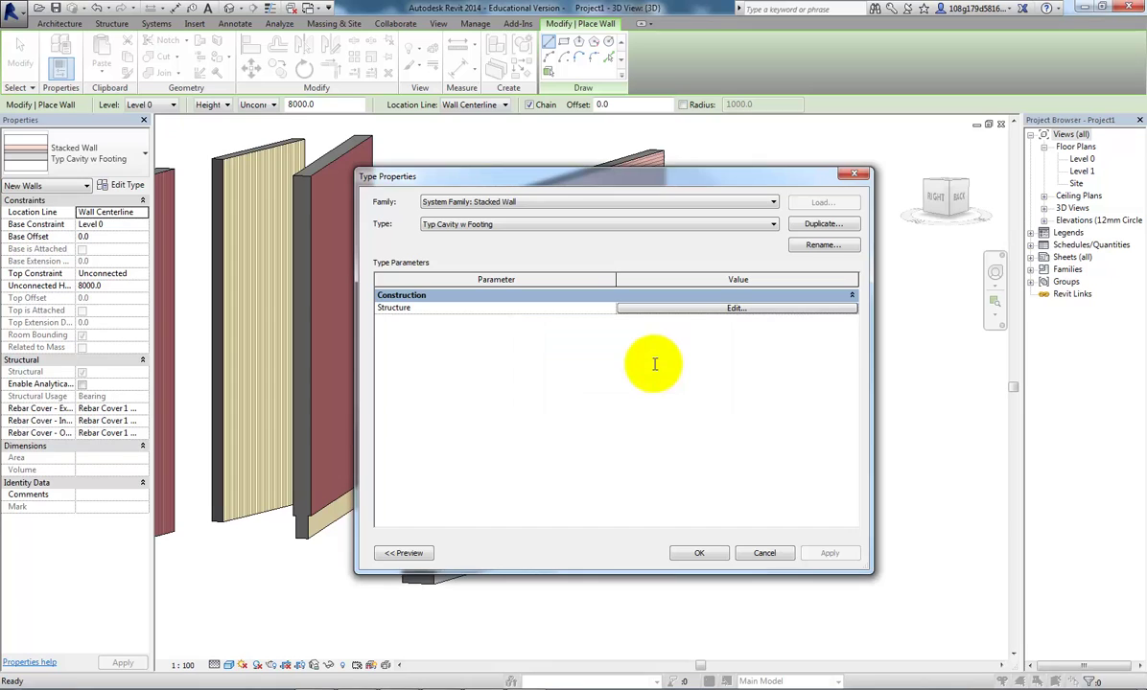
- Edit the structure of test stacked with footing and assign test top to its upper, variable-height component
click(757, 308)
click(485, 298)
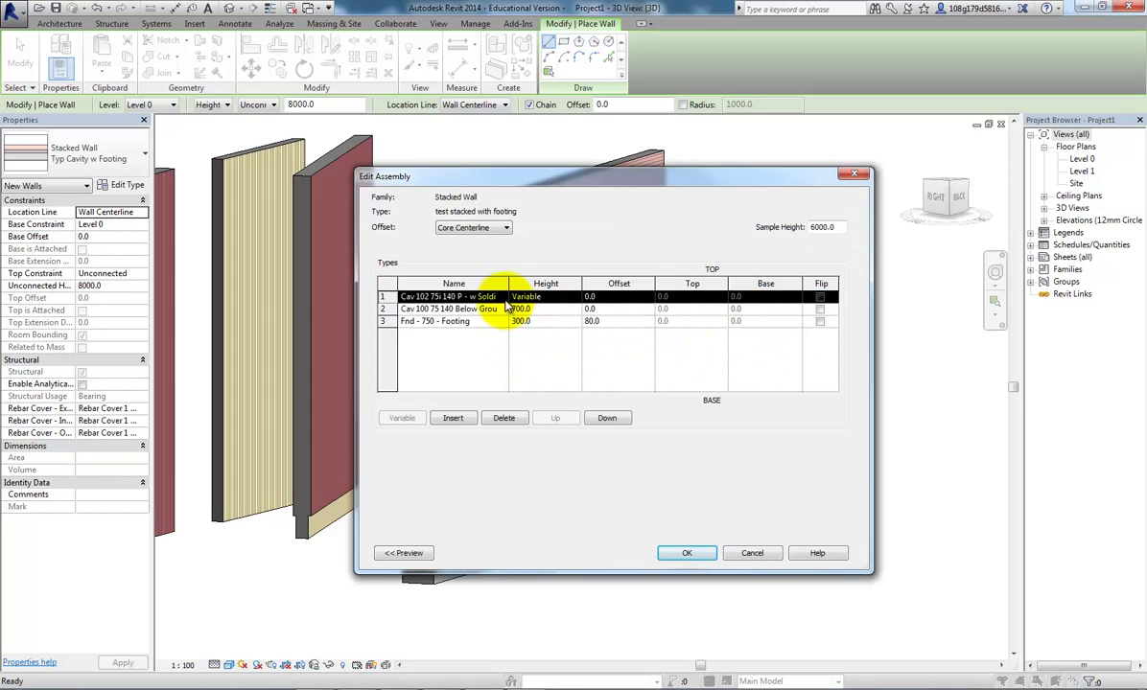
click(506, 298)
drag(539, 343, 540, 358)
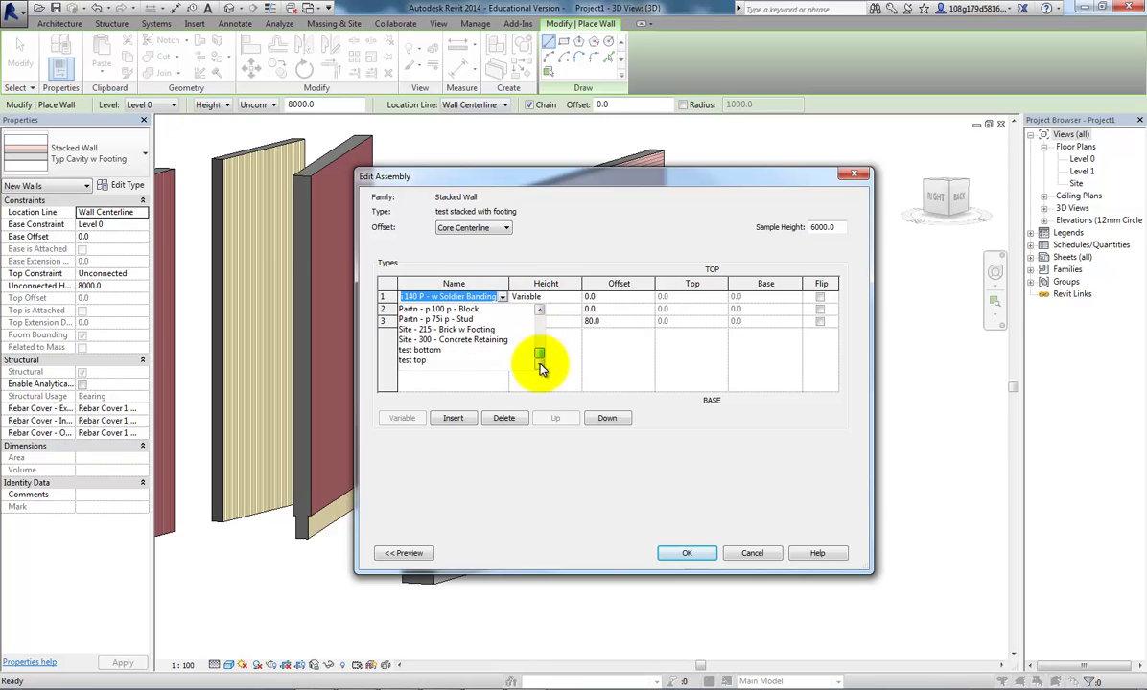
click(427, 361)
- Assign test bottom to the middle component above the footing and accept the stacked wall type changes
click(465, 309)
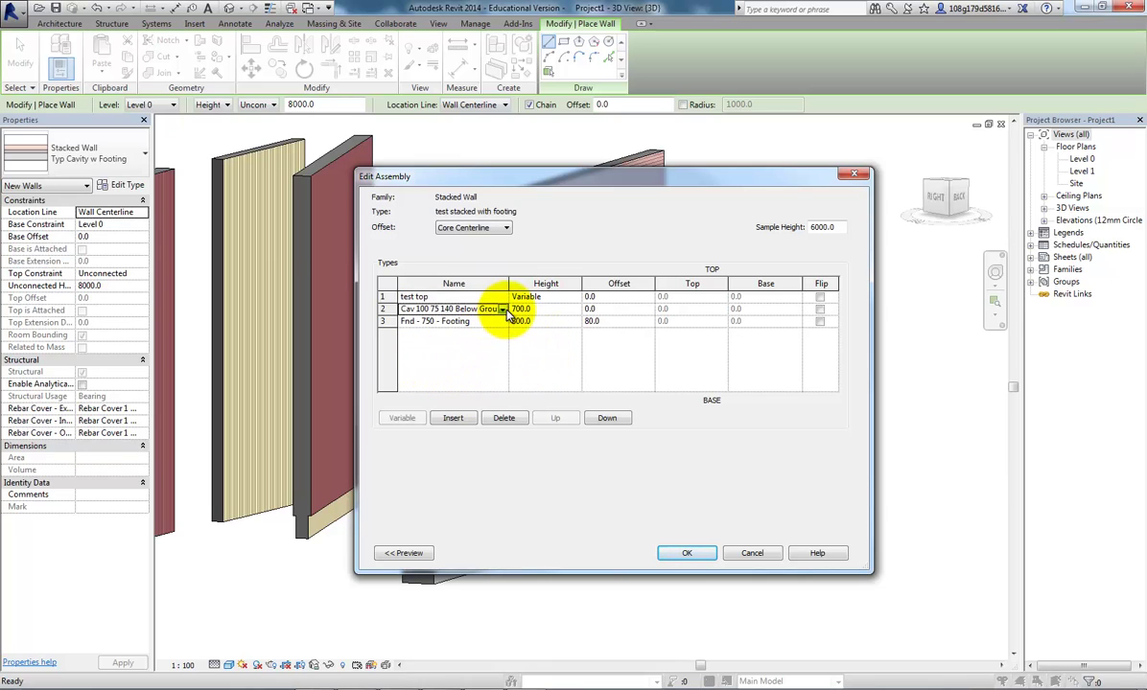
click(502, 308)
scroll(505, 340, down, 5)
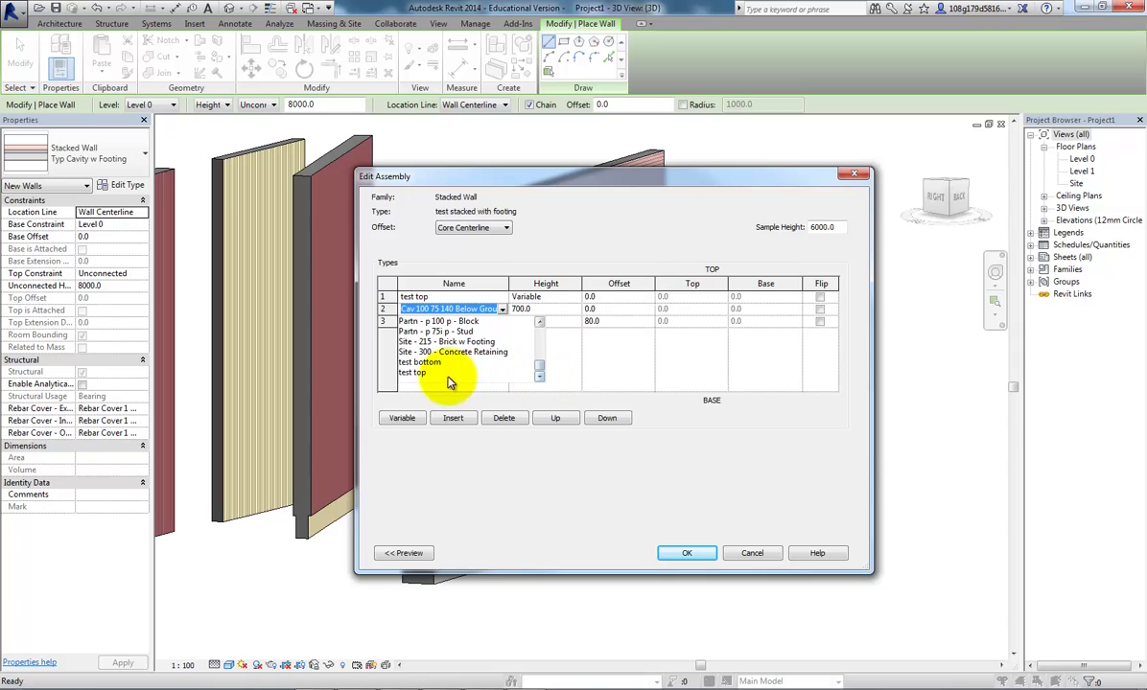
click(420, 363)
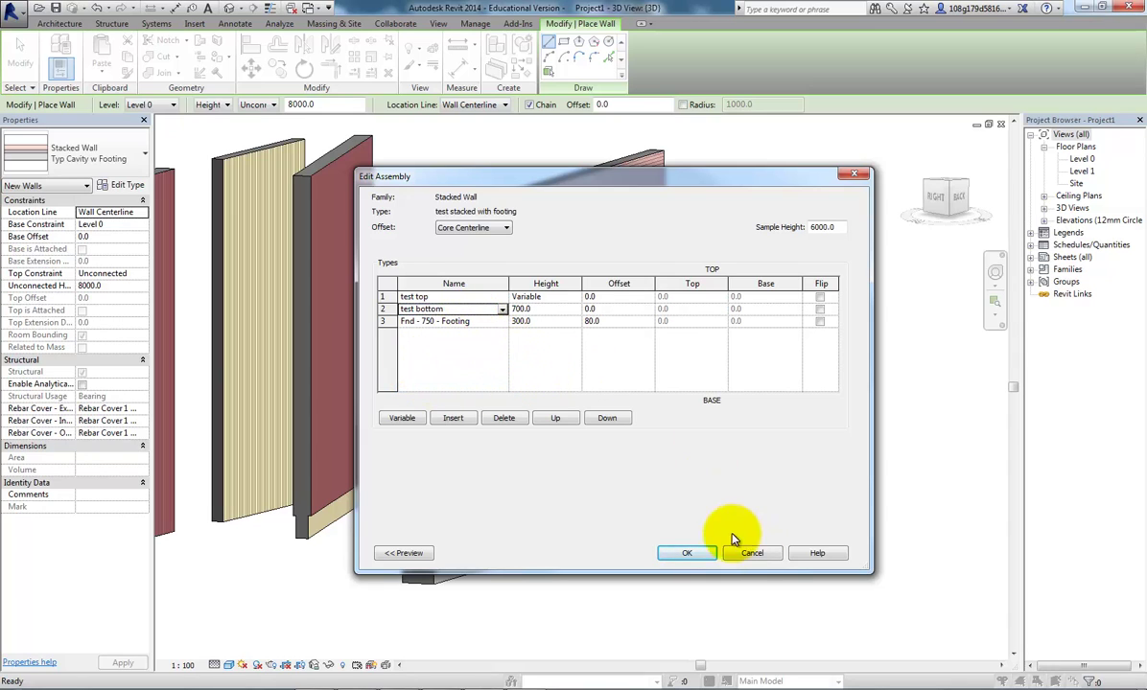
click(686, 555)
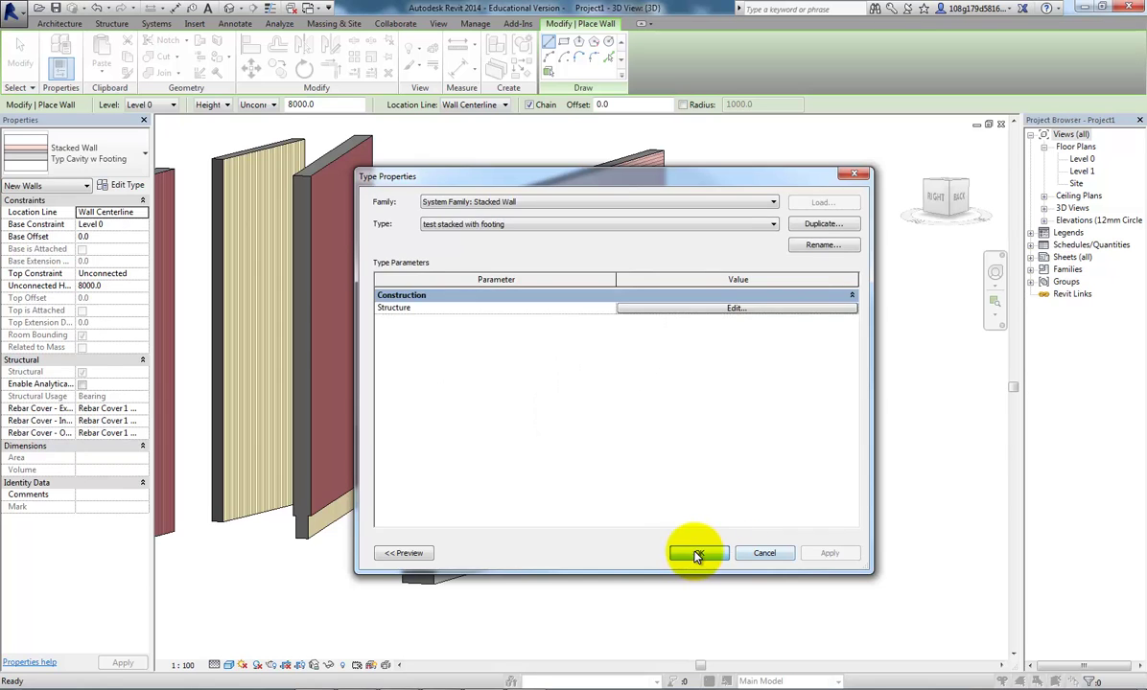
click(697, 556)
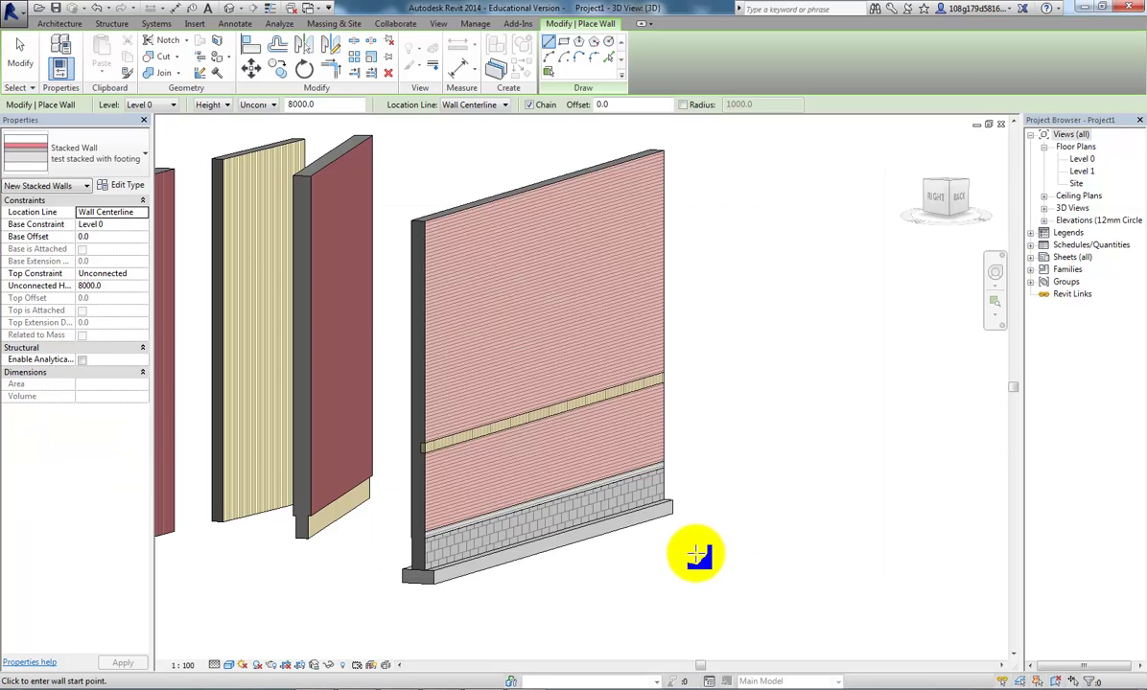
- Draw one straight test stacked with footing wall about 16100 mm long in front of the Typ Cavity w Footing wall, and end wall placement
click(887, 530)
click(623, 613)
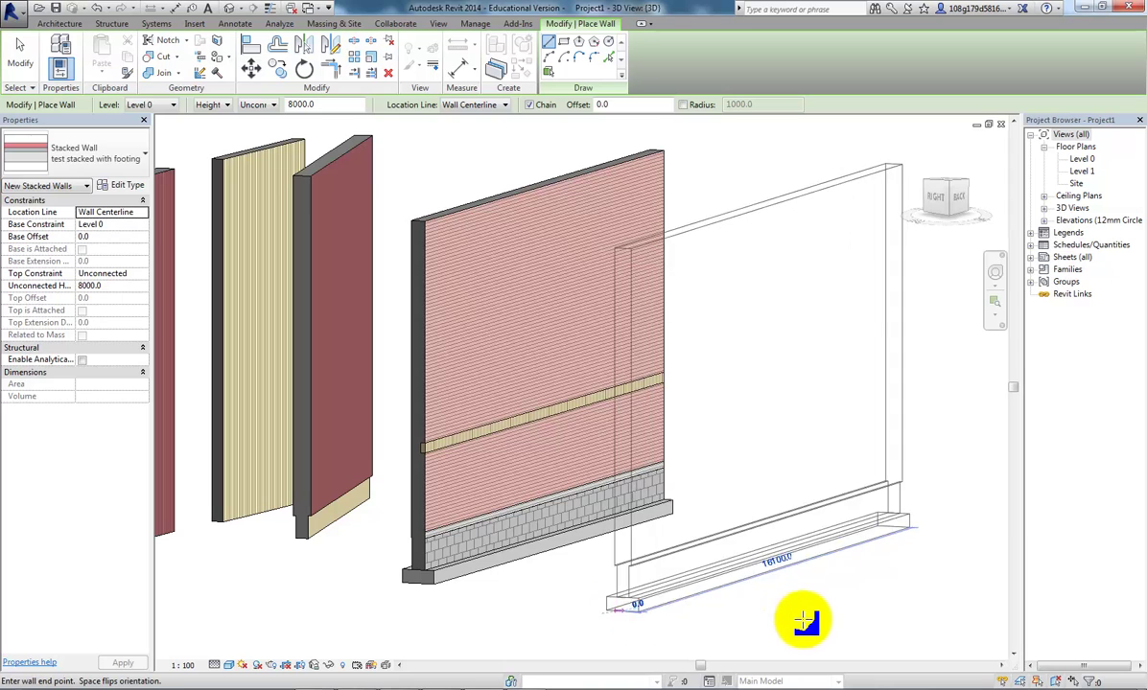
key(Escape)
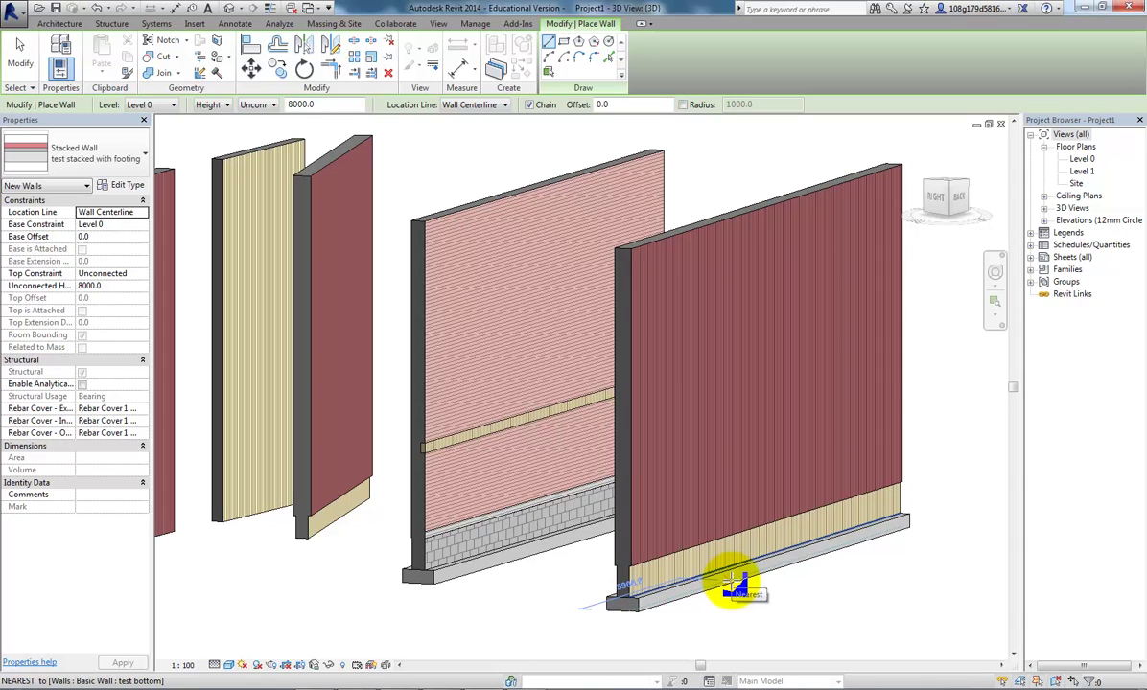
scroll(724, 506, down, 3)
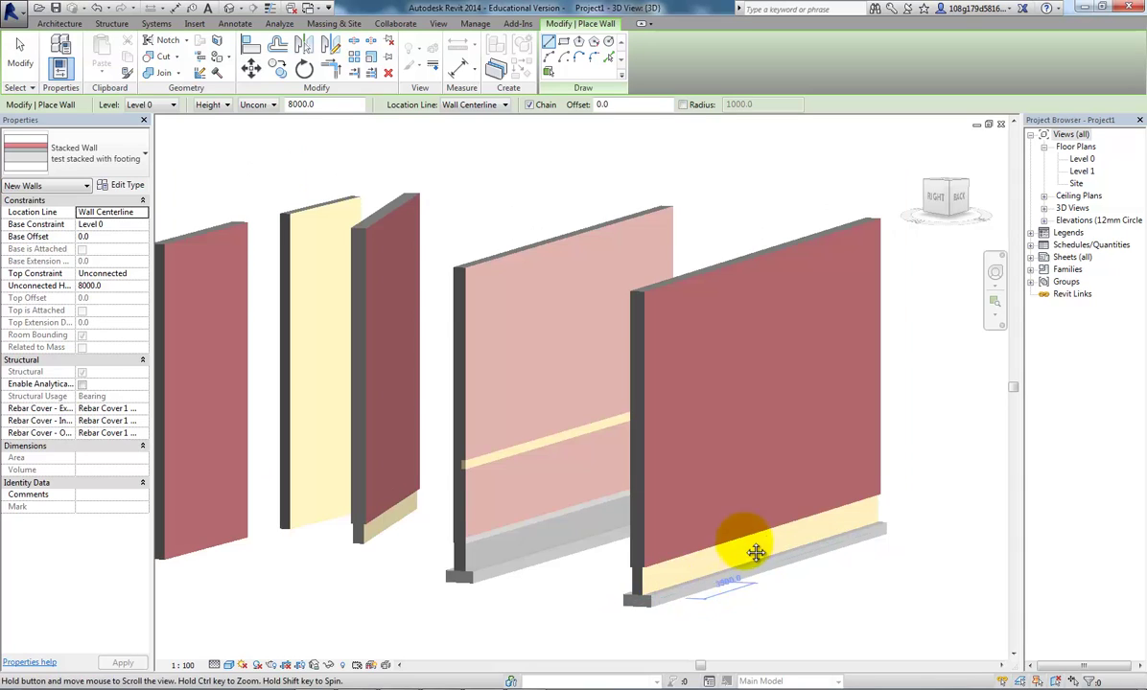
mouse_move(741, 545)
middle_down()
mouse_move(756, 602)
mouse_move(727, 546)
middle_up()
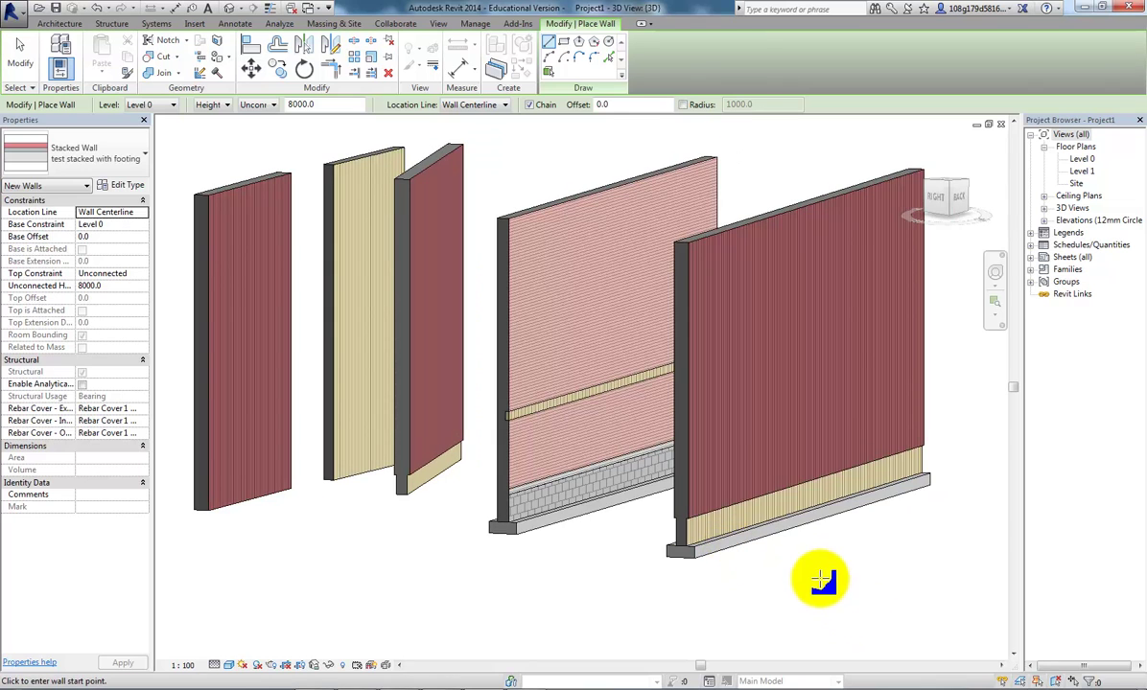
key(Escape)
key(Escape)
middle_drag(822, 566, 828, 604)
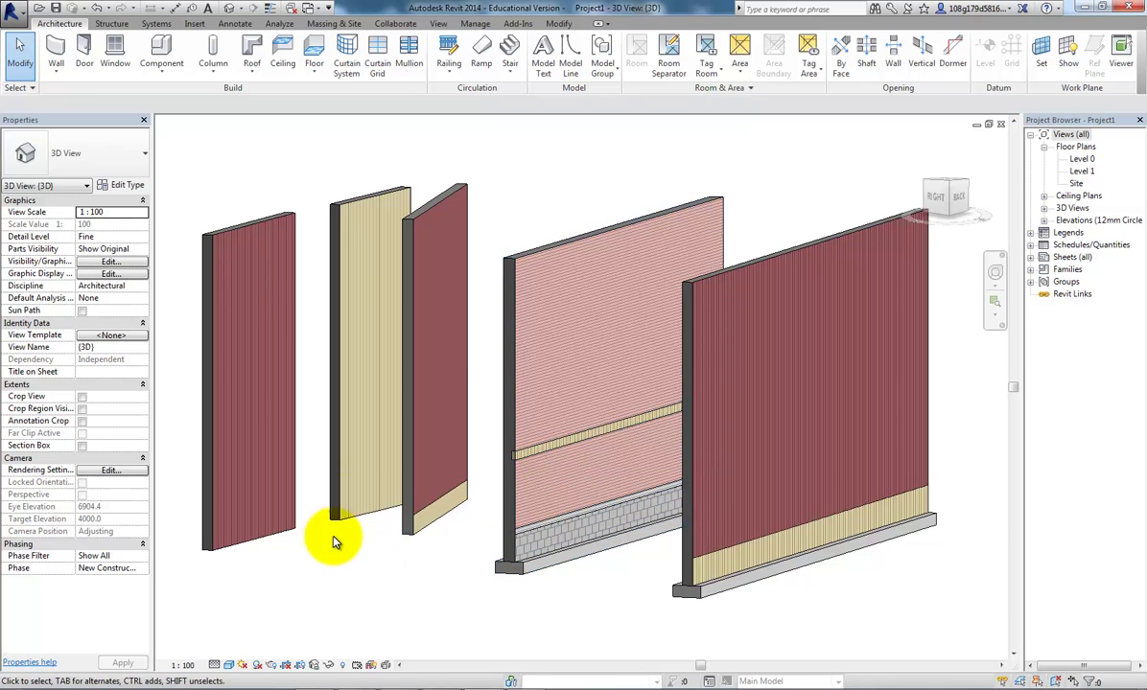
- Select the standalone test top basic wall
click(255, 229)
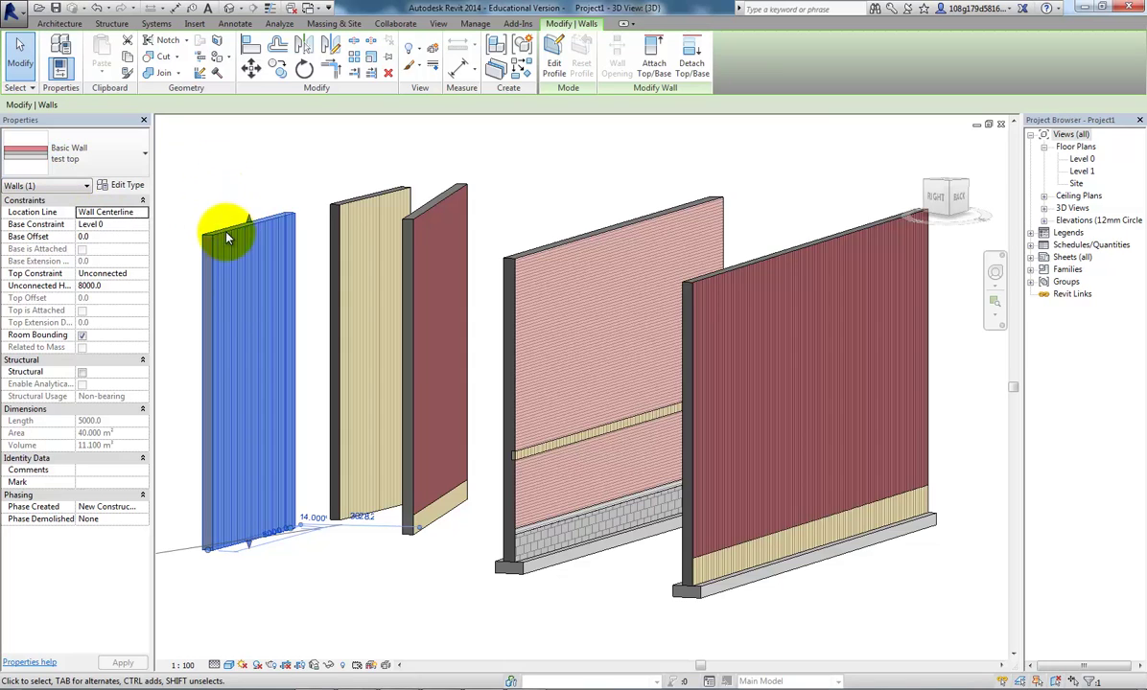
click(265, 266)
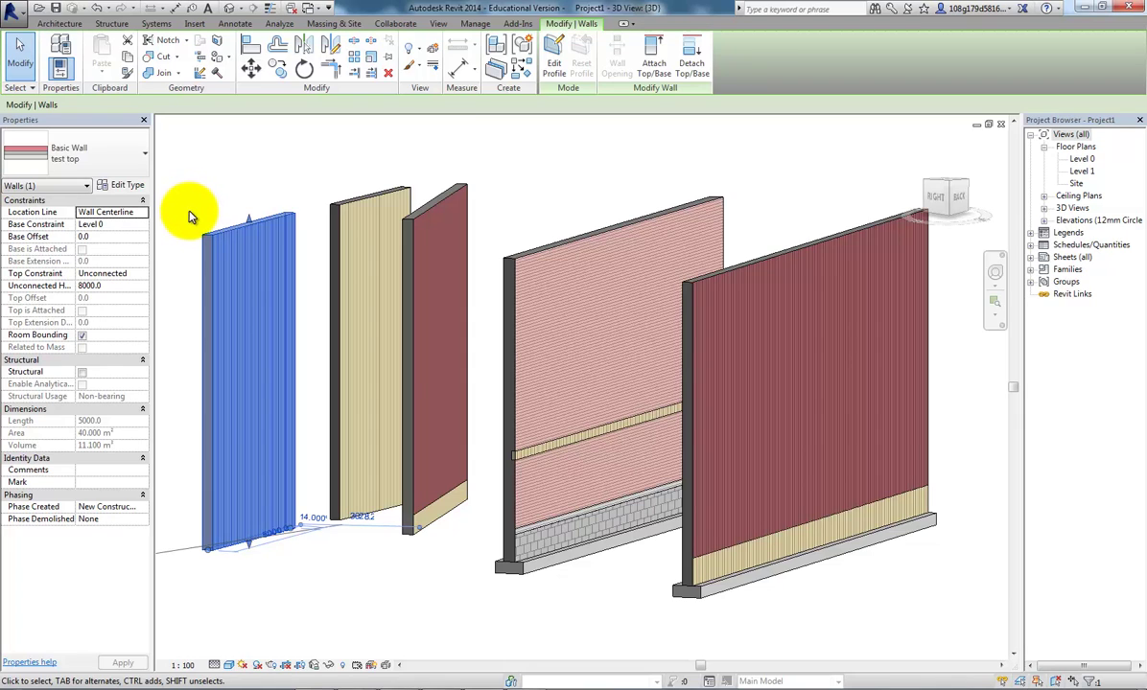
- Duplicate the selected test top wall's type as test top banding
click(129, 185)
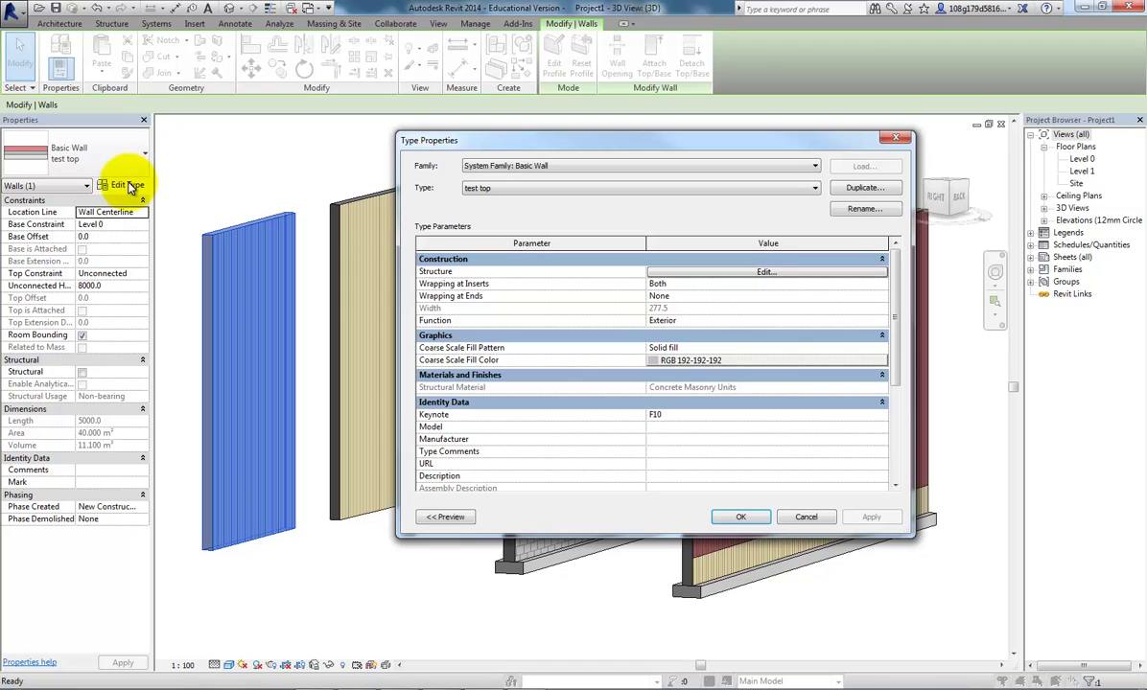
click(849, 187)
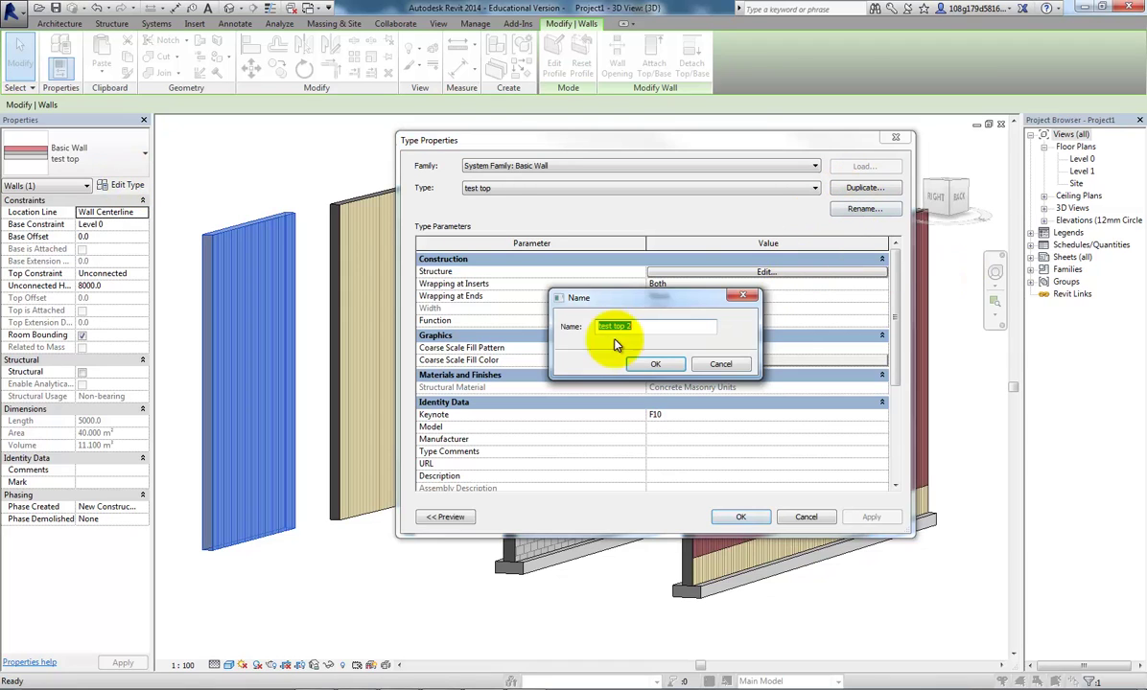
click(641, 326)
double_click(627, 326)
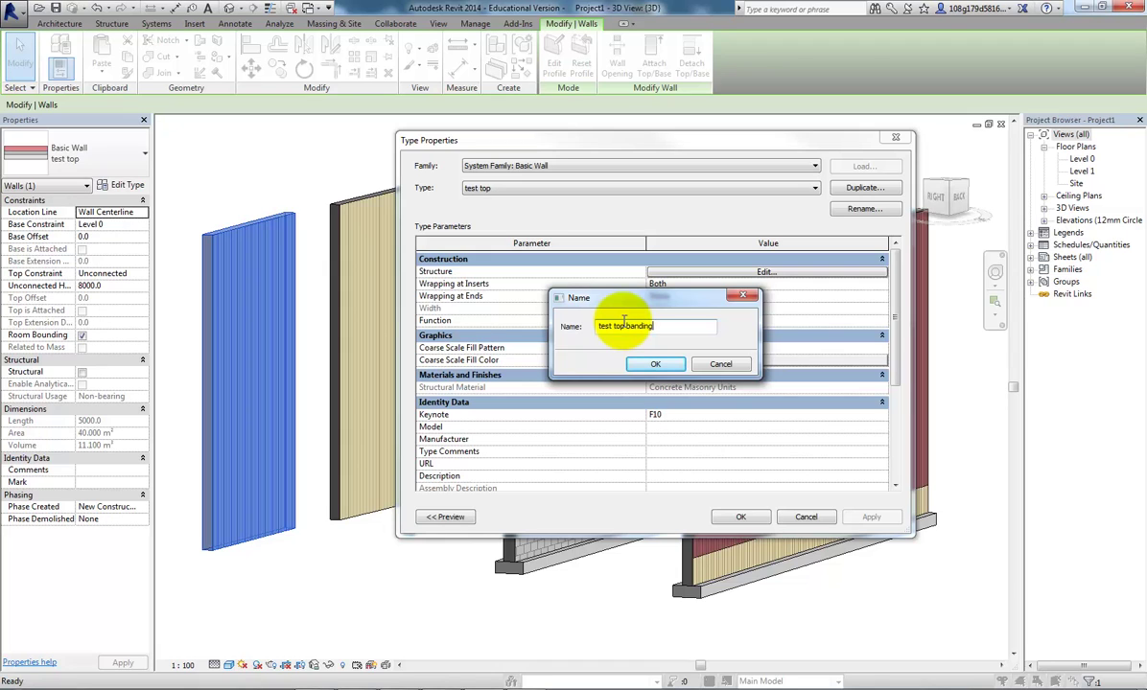
text(banding)
click(656, 364)
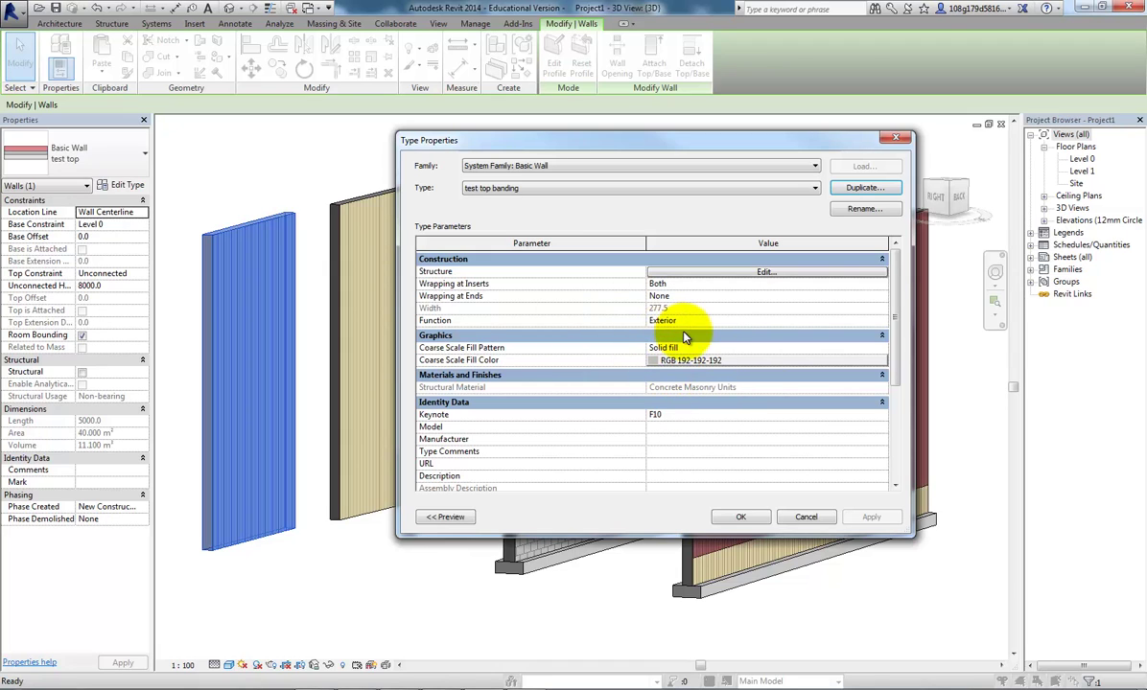
- Open the structure of test top banding and show its section preview, enlarged at the wall base
click(739, 276)
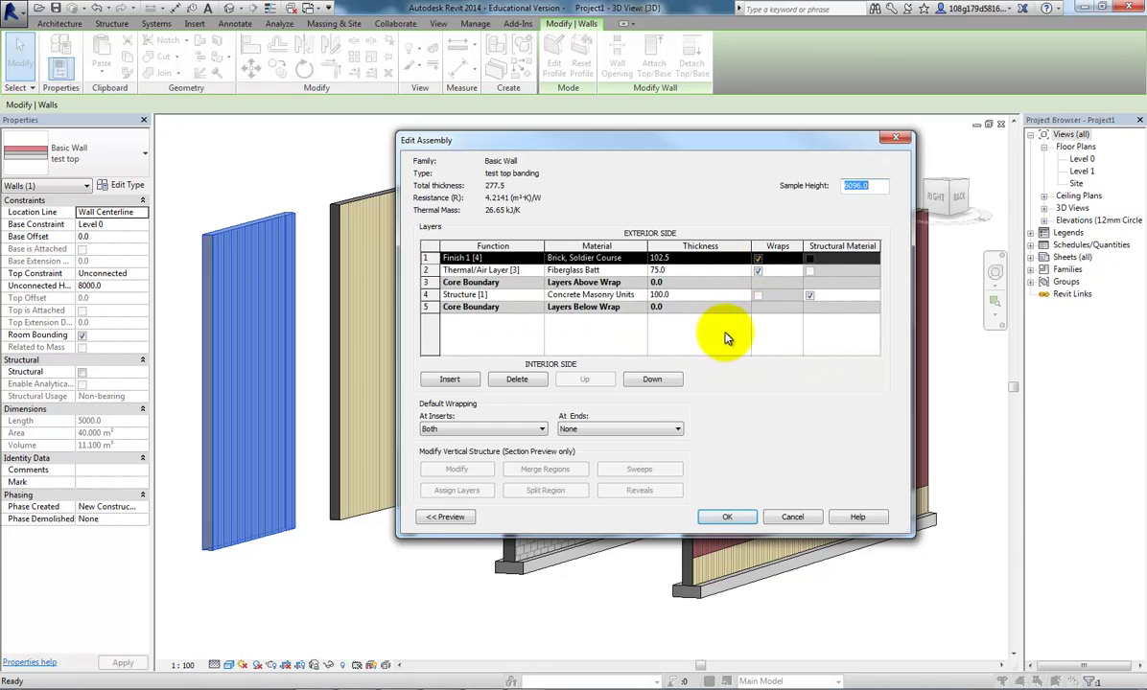
drag(627, 150, 612, 155)
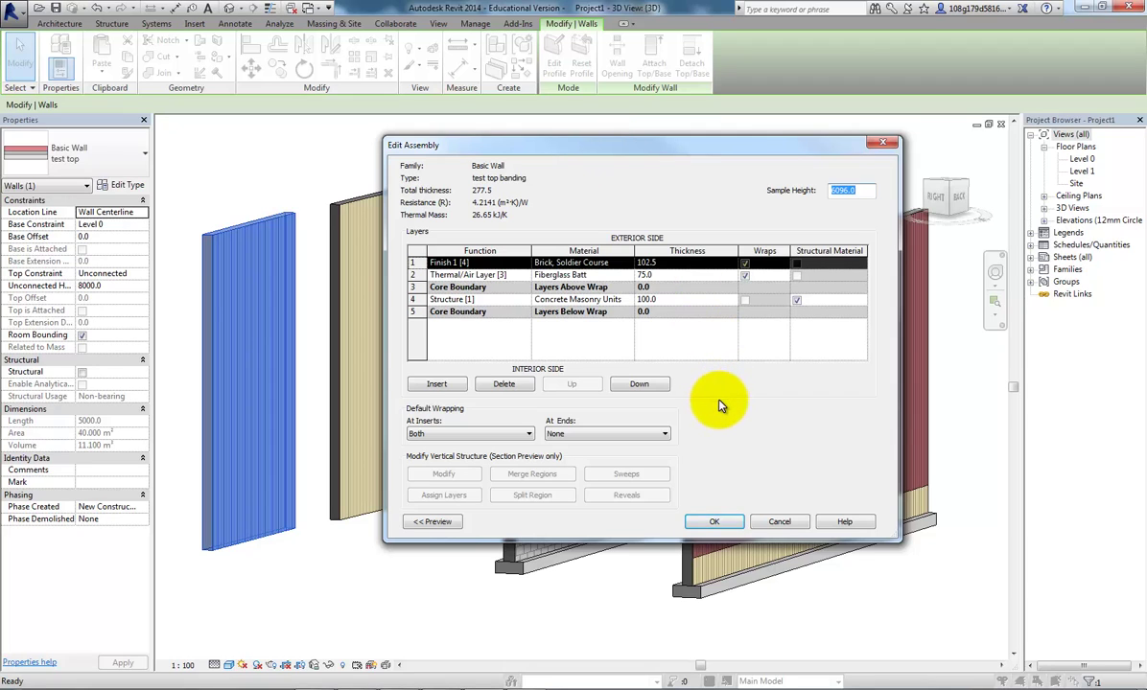
click(444, 525)
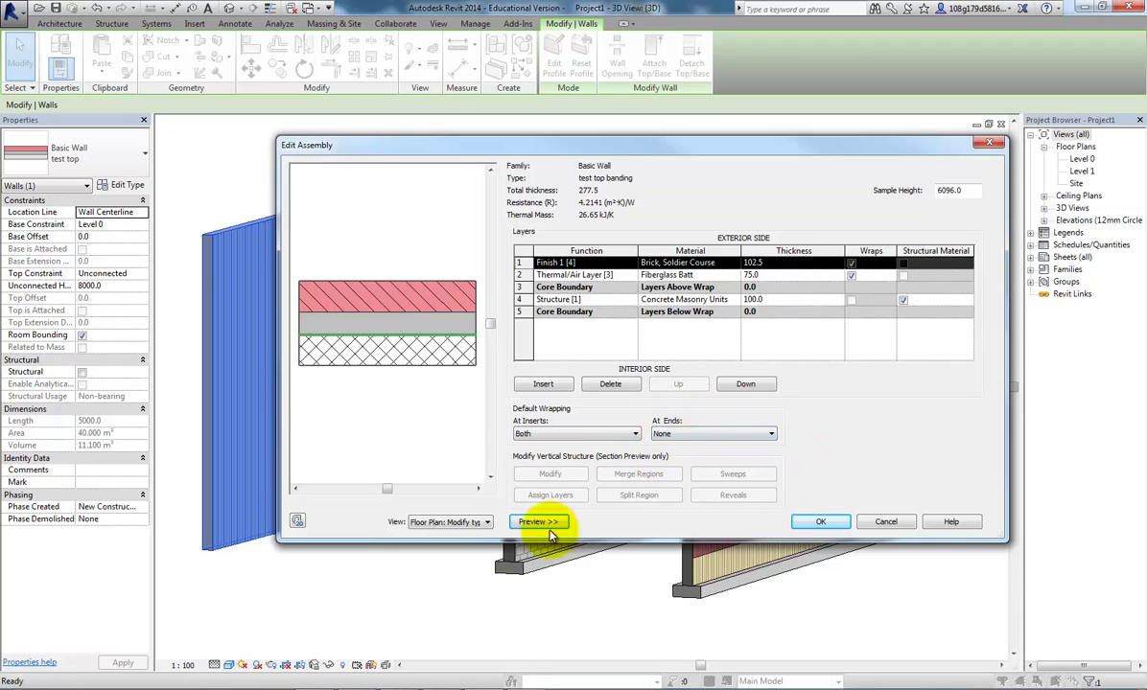
click(488, 525)
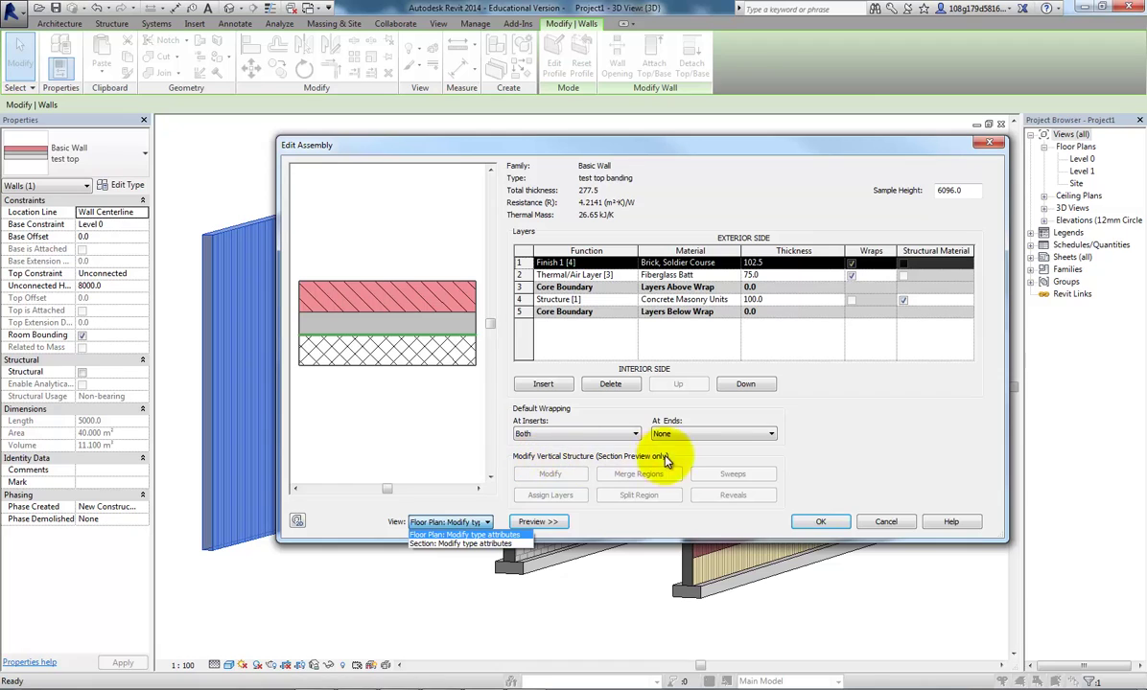
click(464, 544)
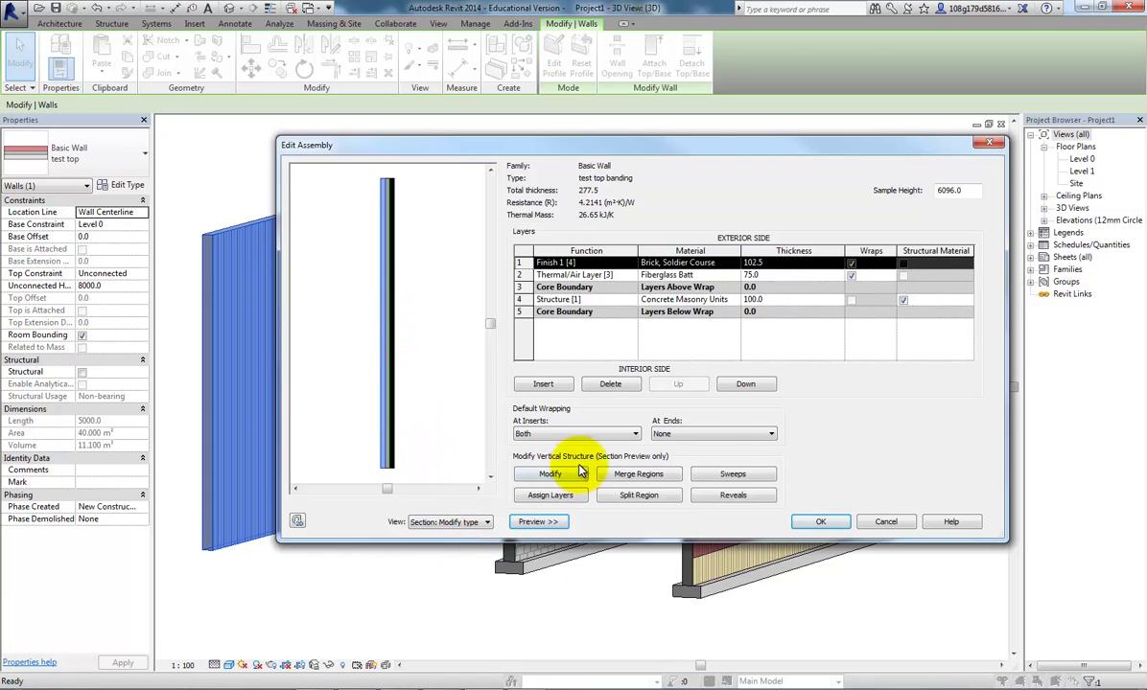
scroll(405, 476, up, 2)
scroll(393, 470, up, 3)
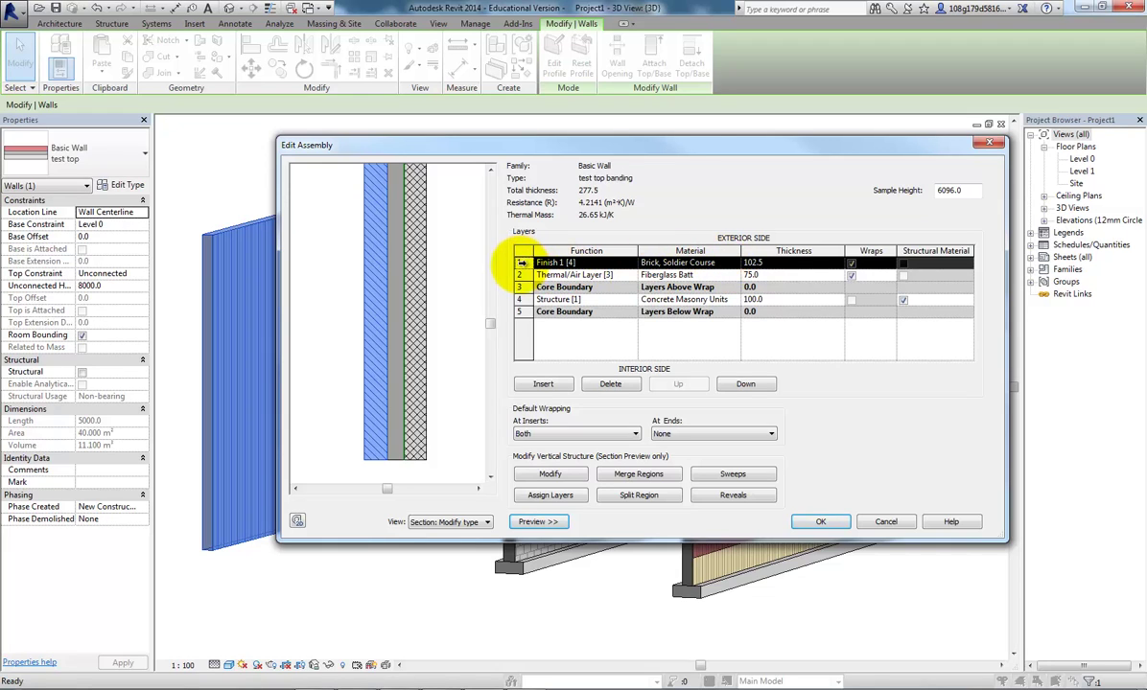
- Insert a new outermost exterior layer with function Finish 1 [4] and material Brick, Common
click(545, 385)
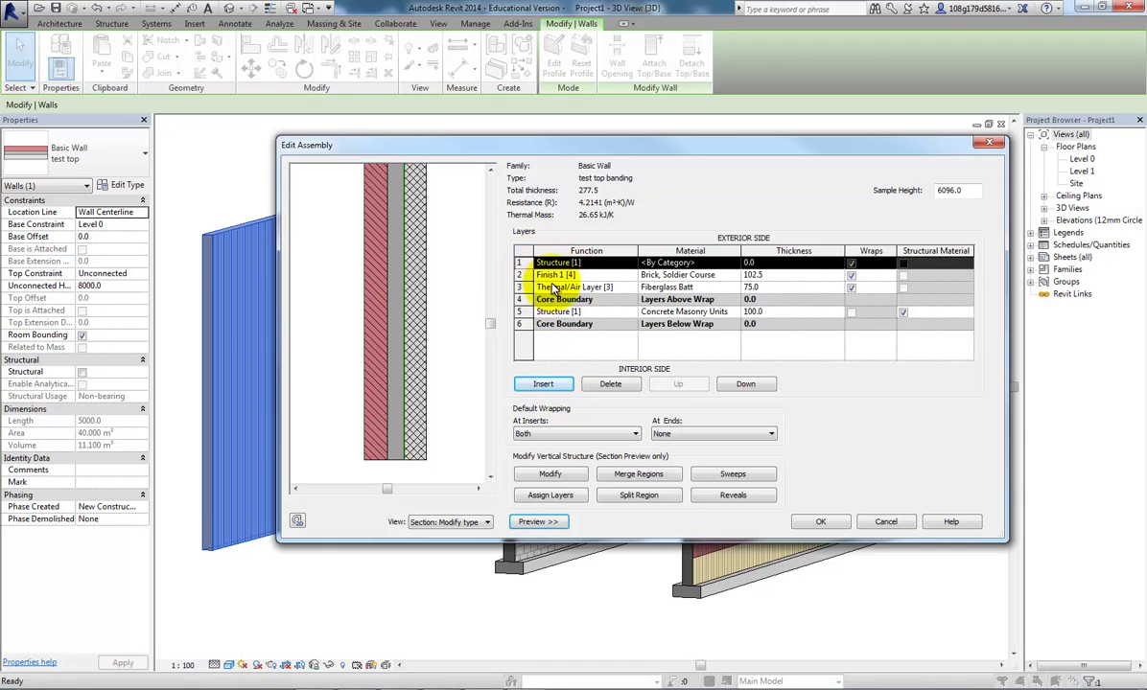
click(632, 263)
click(632, 264)
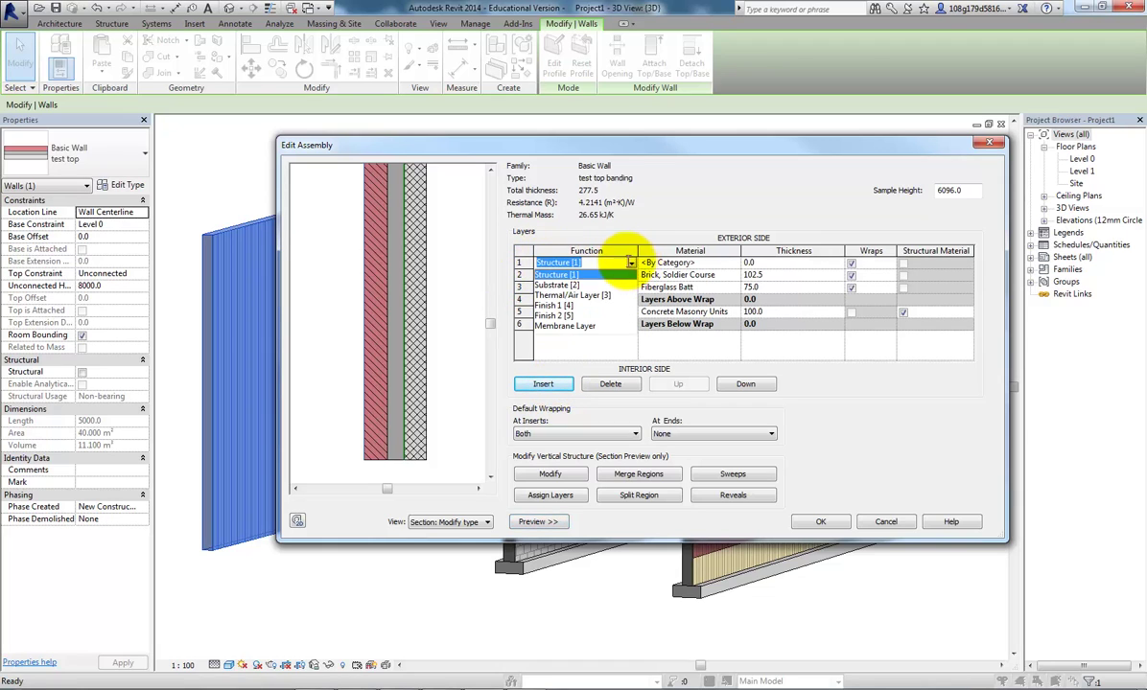
click(542, 308)
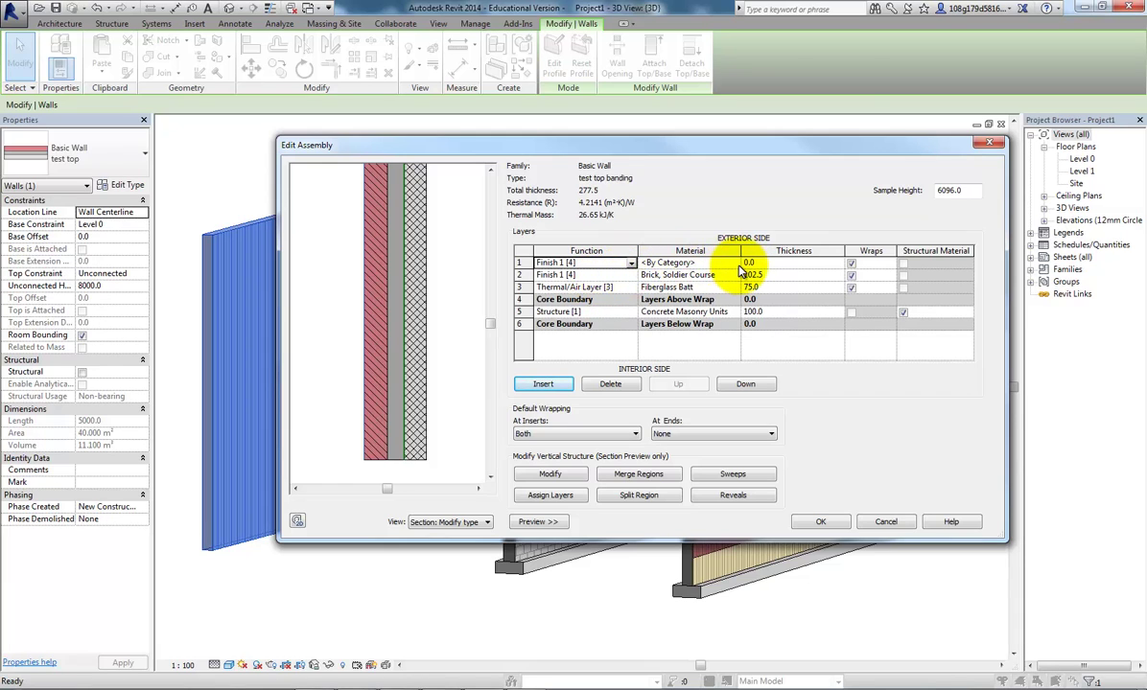
click(700, 261)
click(734, 262)
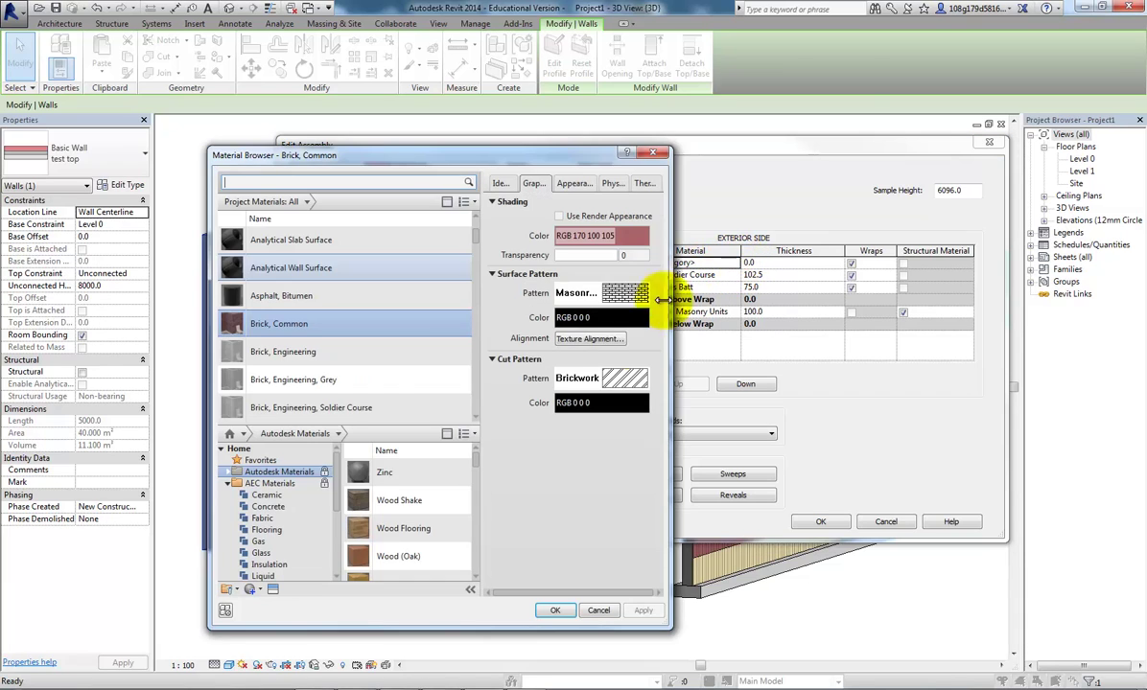
click(261, 316)
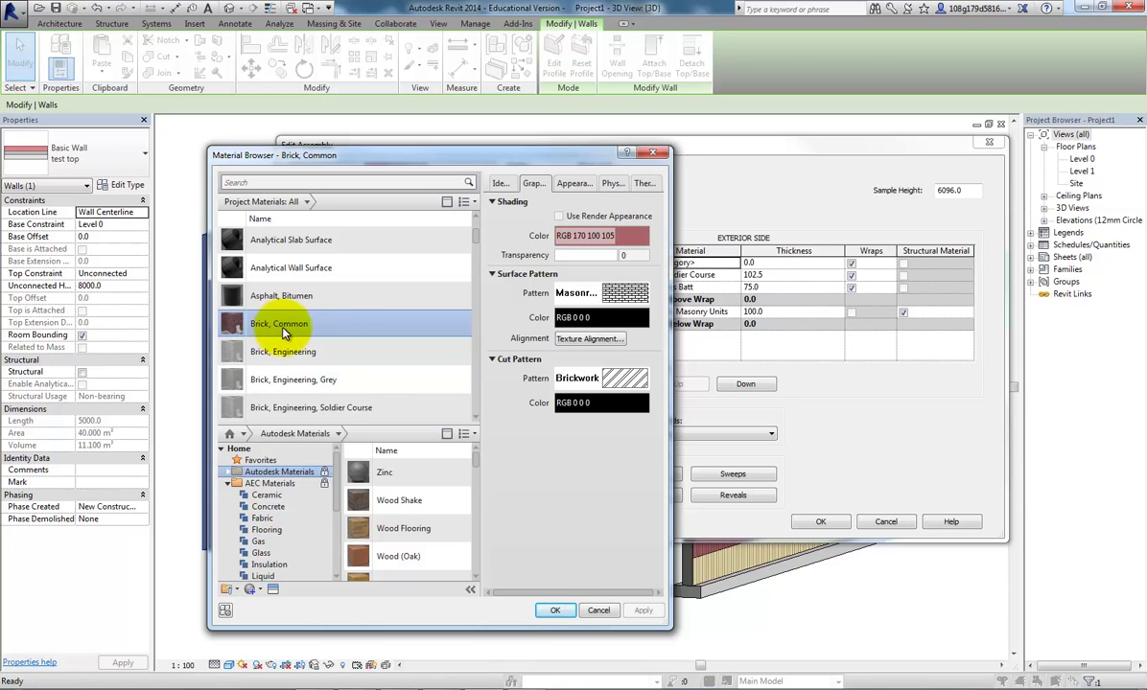
click(558, 610)
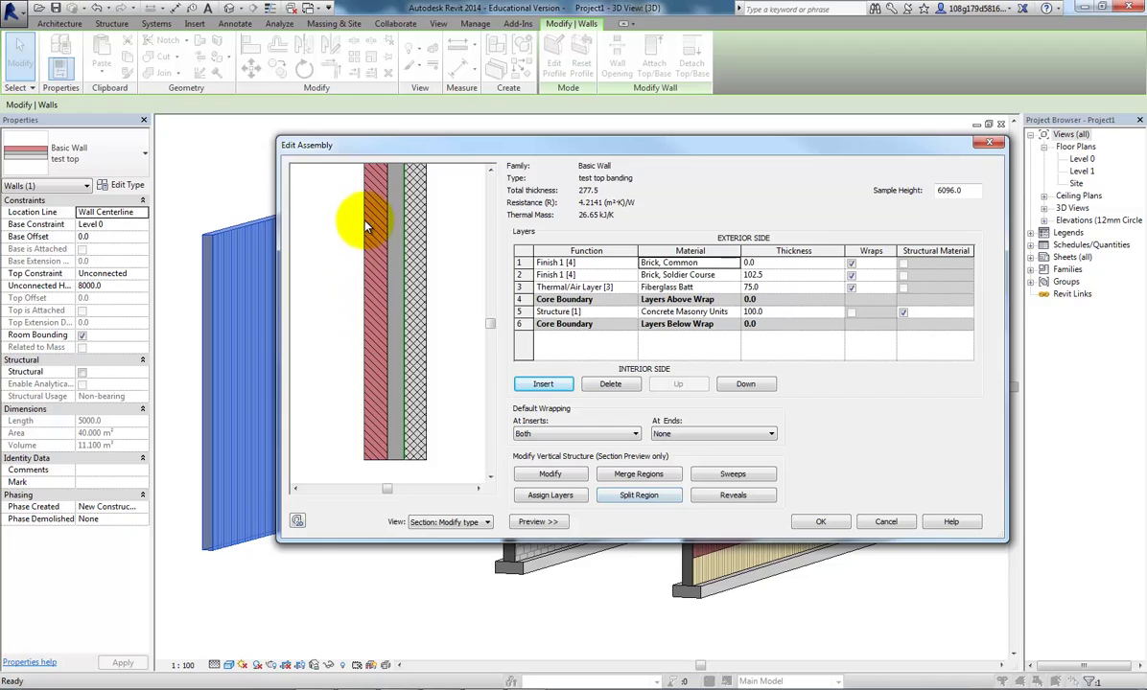
- Split the Brick, Soldier Course layer 1000 mm above the wall base and again 500 mm higher, and end splitting
click(648, 497)
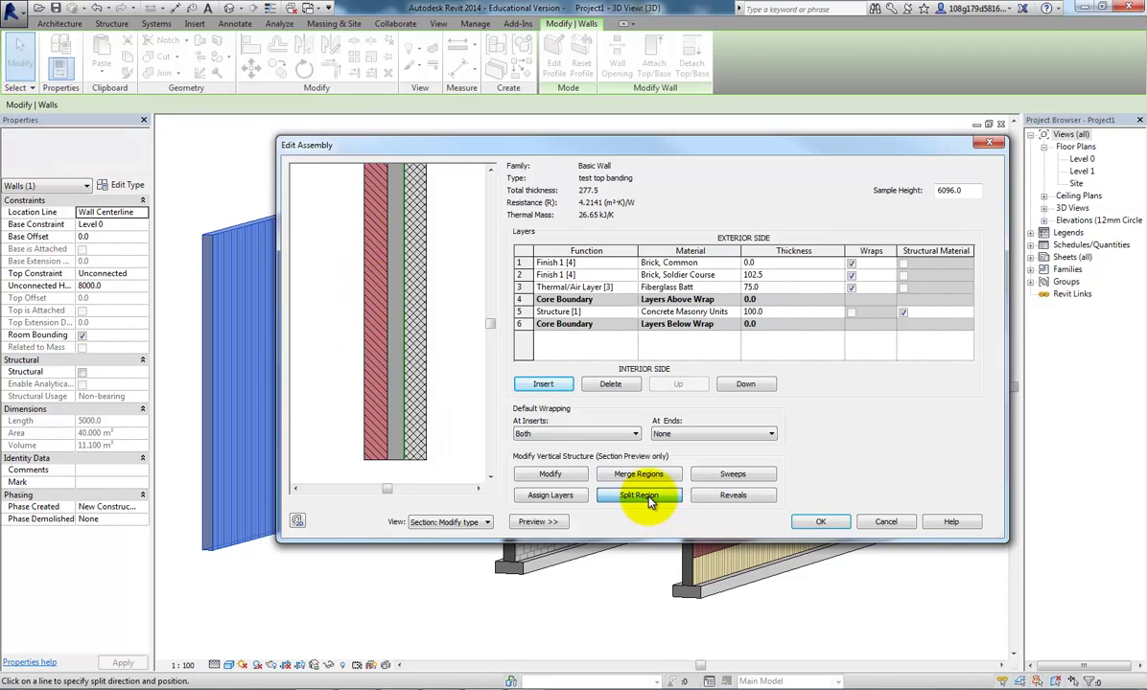
scroll(431, 318, down, 2)
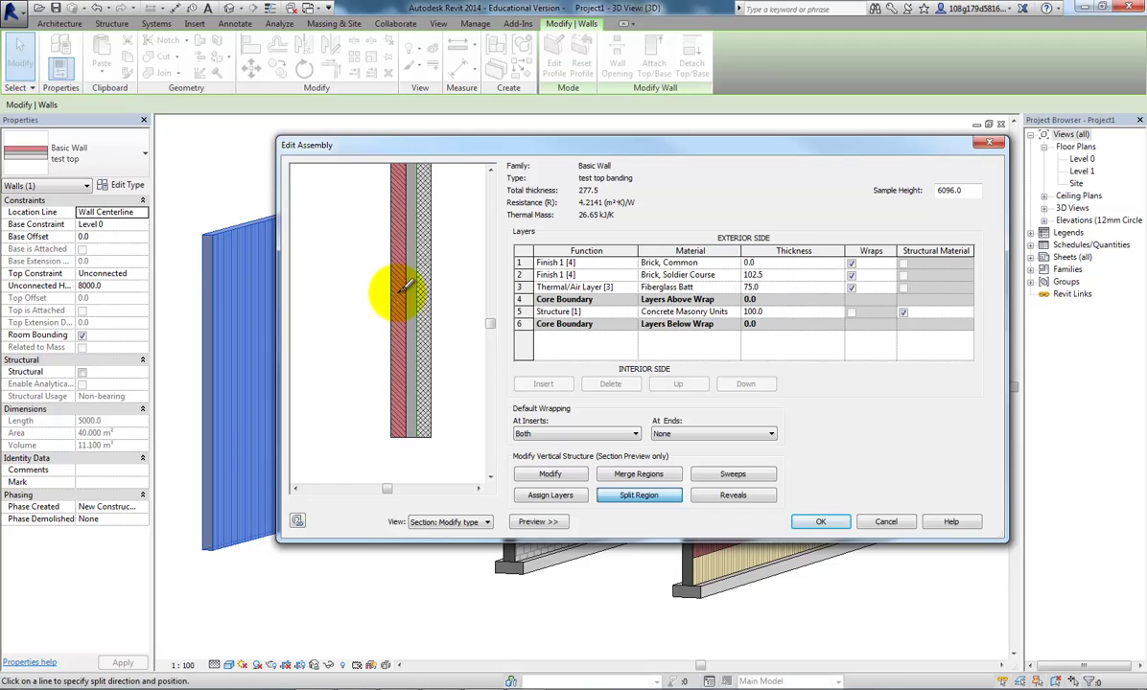
click(400, 290)
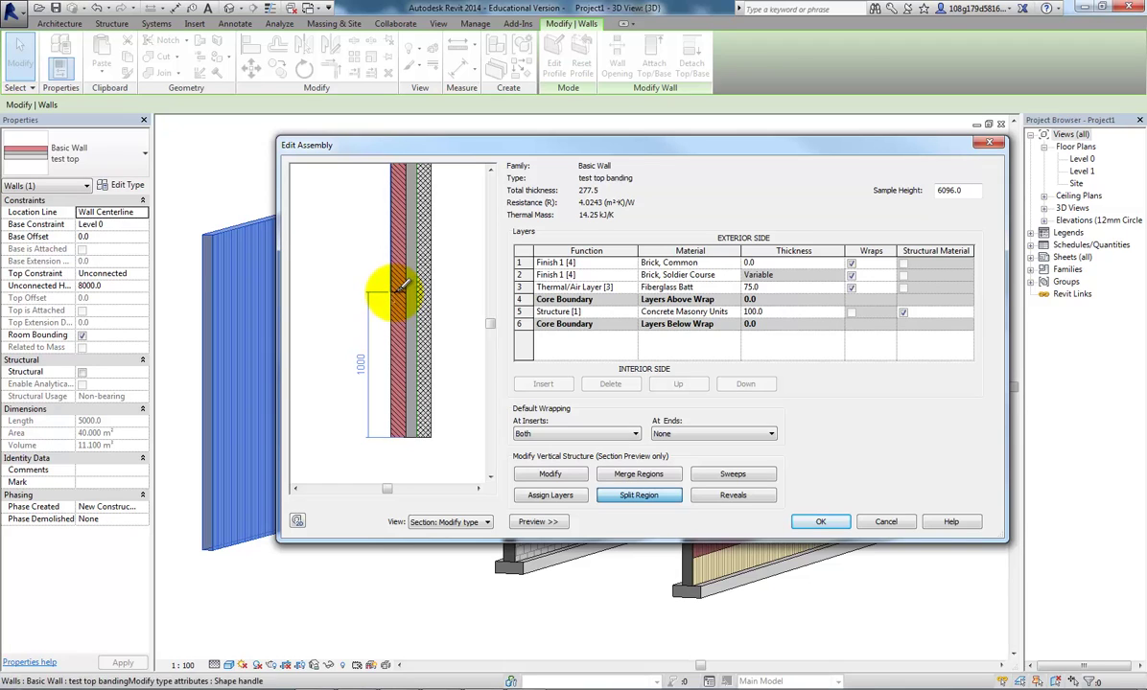
click(399, 217)
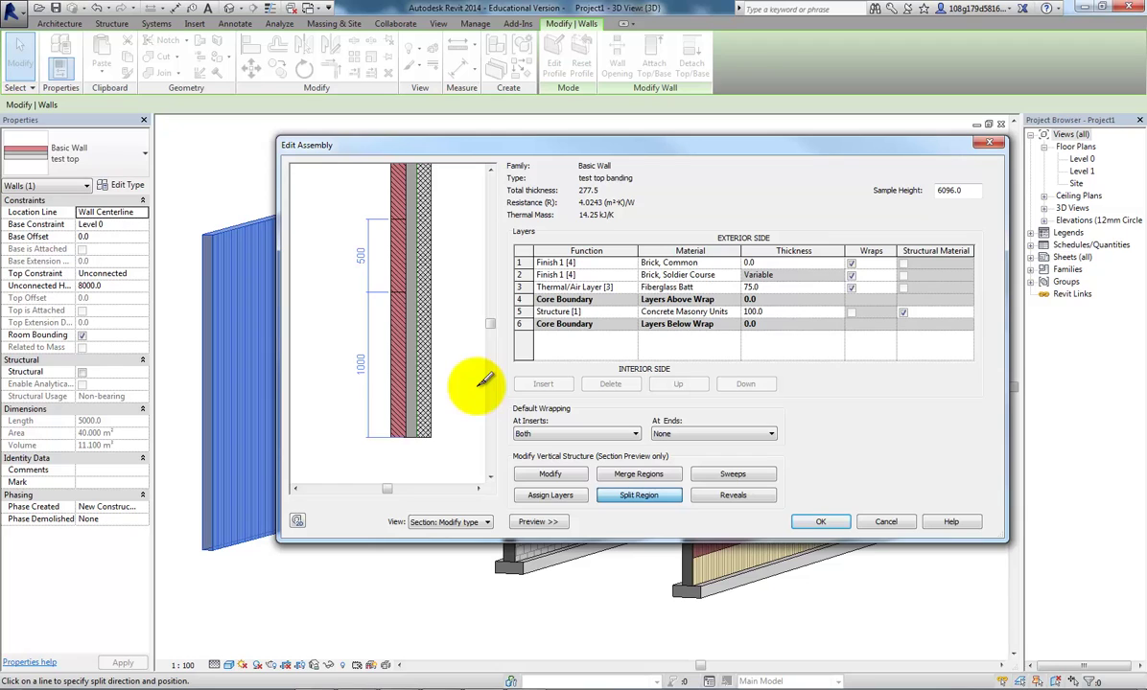
click(548, 474)
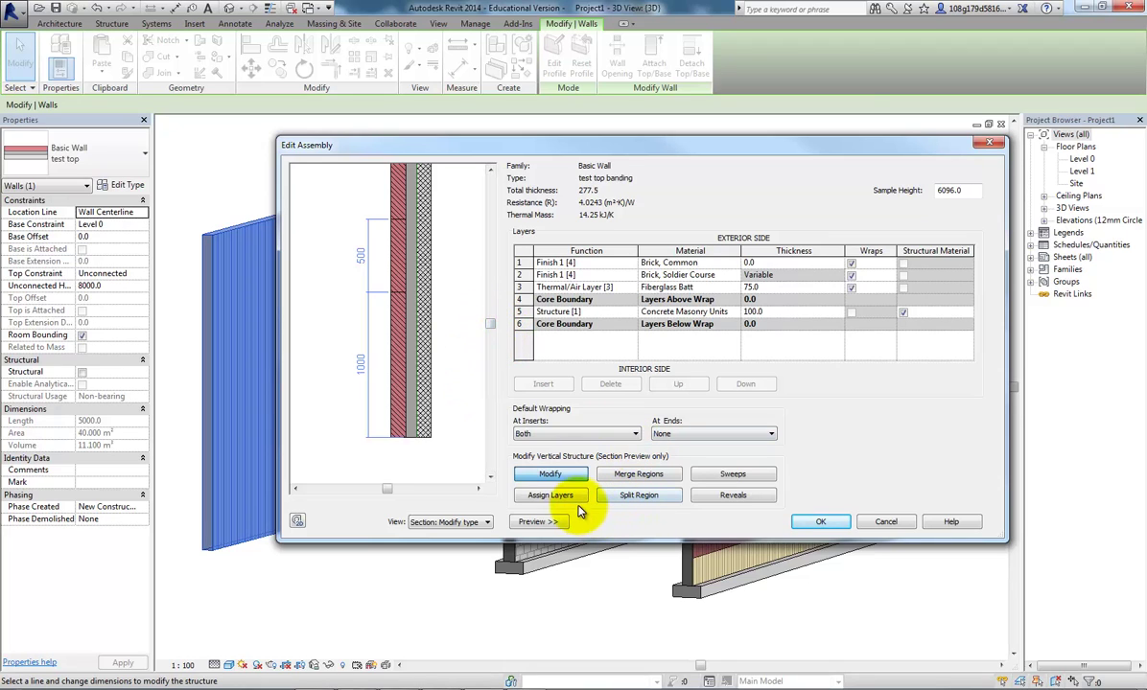
- Assign the Brick, Common layer to the 500 mm band region, accept the wall type changes and deselect the wall
click(519, 263)
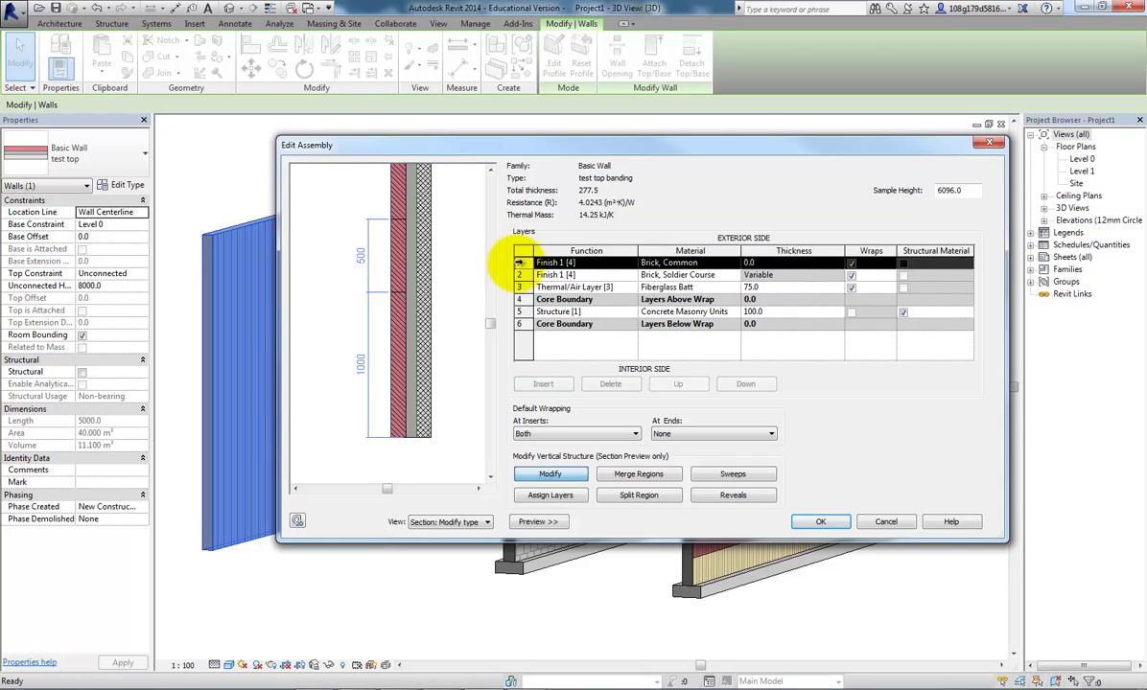
click(552, 498)
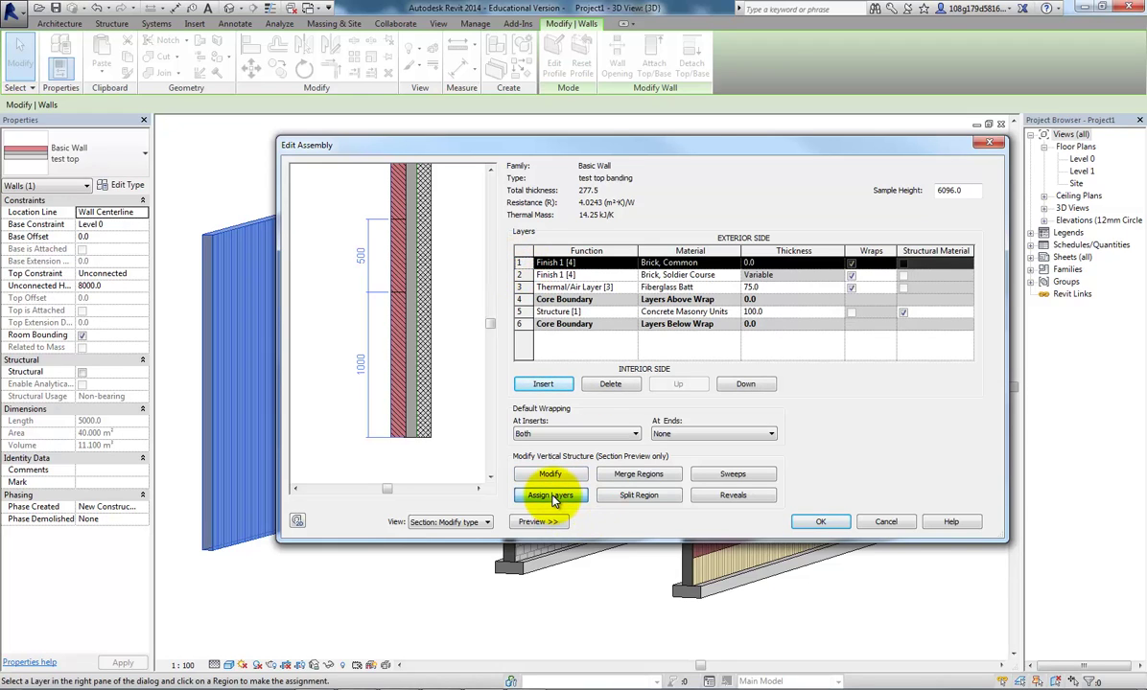
click(393, 251)
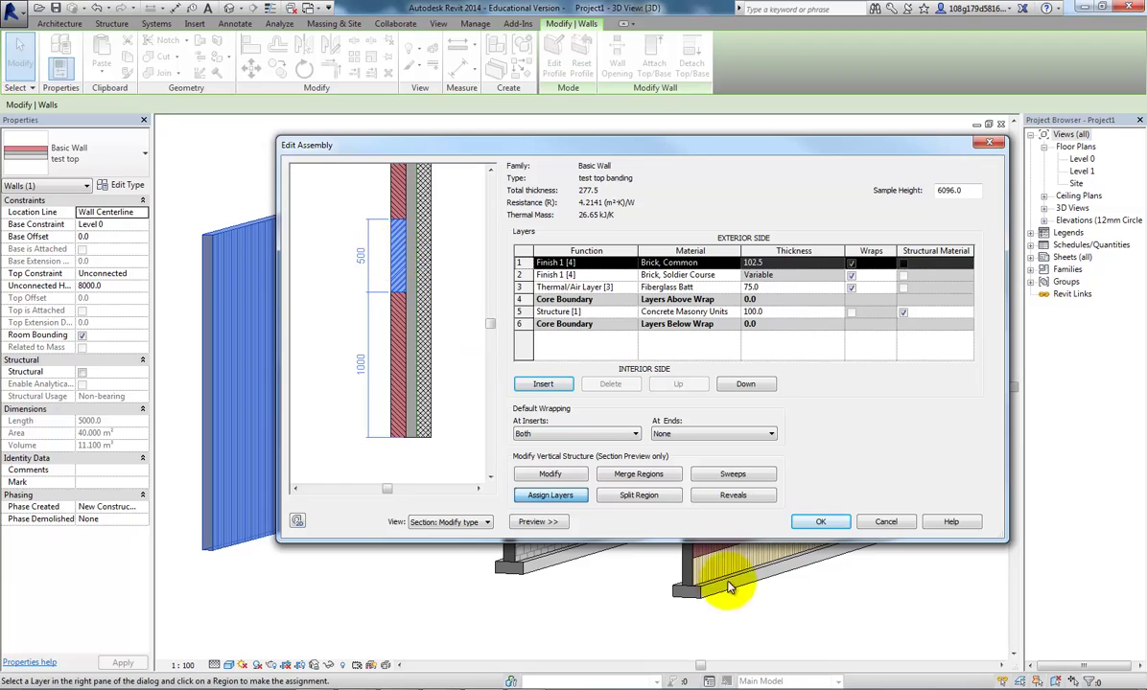
click(550, 474)
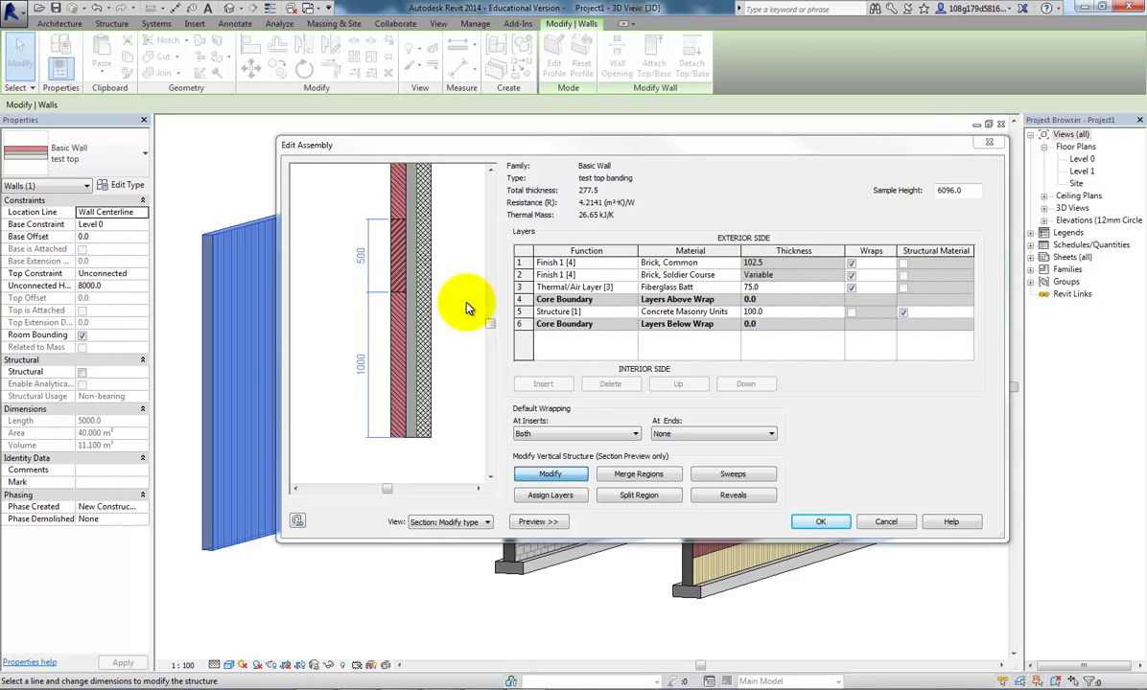
click(824, 523)
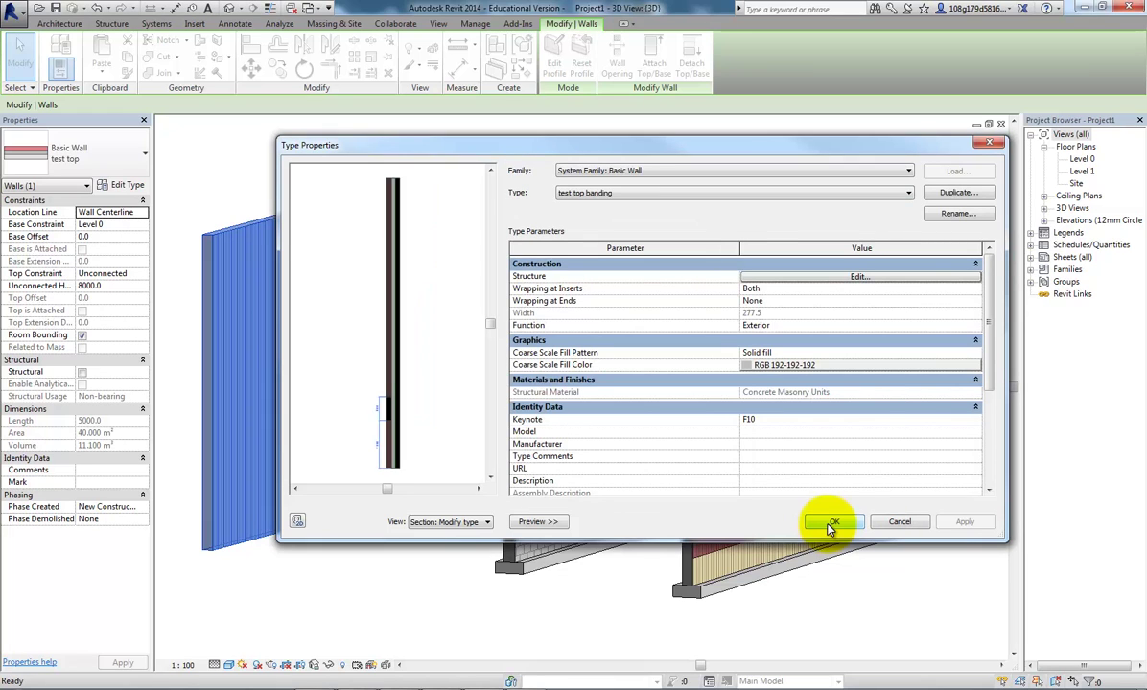
click(834, 523)
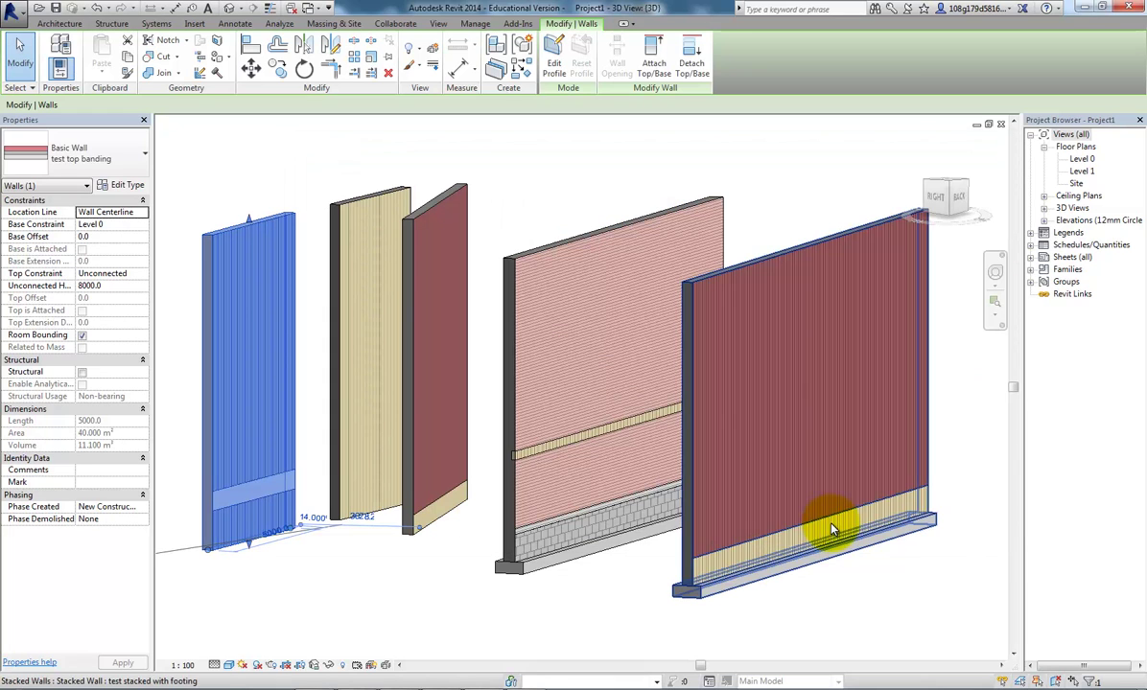
click(307, 588)
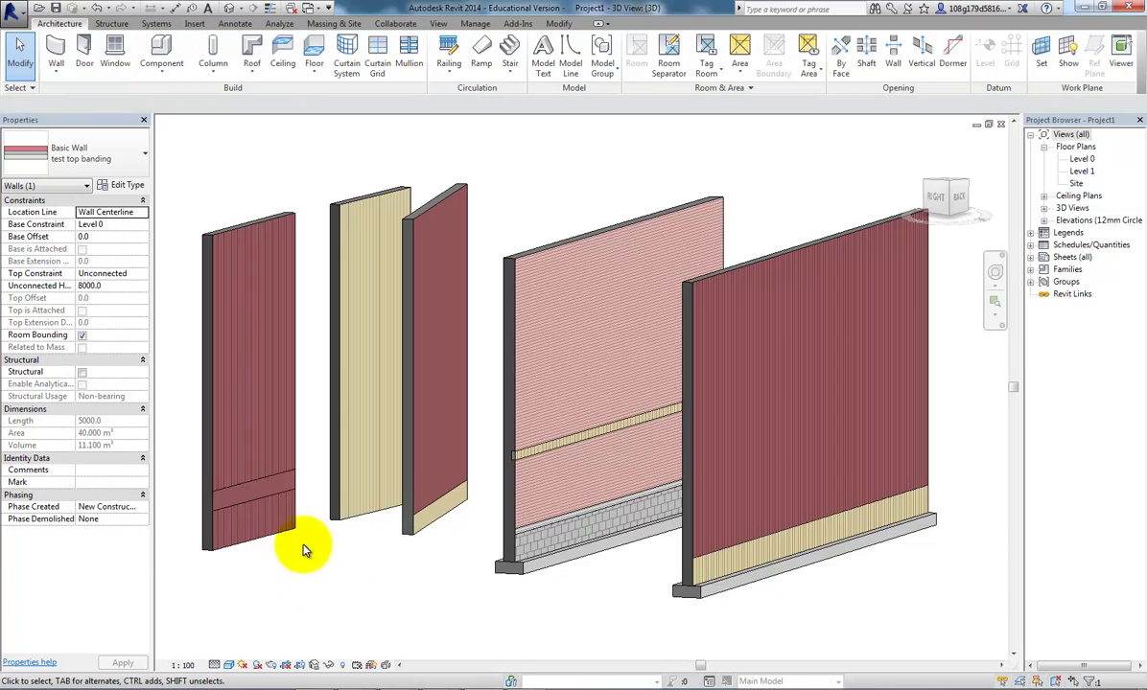
- Examine the brick band on the test top banding wall up close and compare it with the neighbouring walls
scroll(201, 508, up, 5)
scroll(207, 512, up, 2)
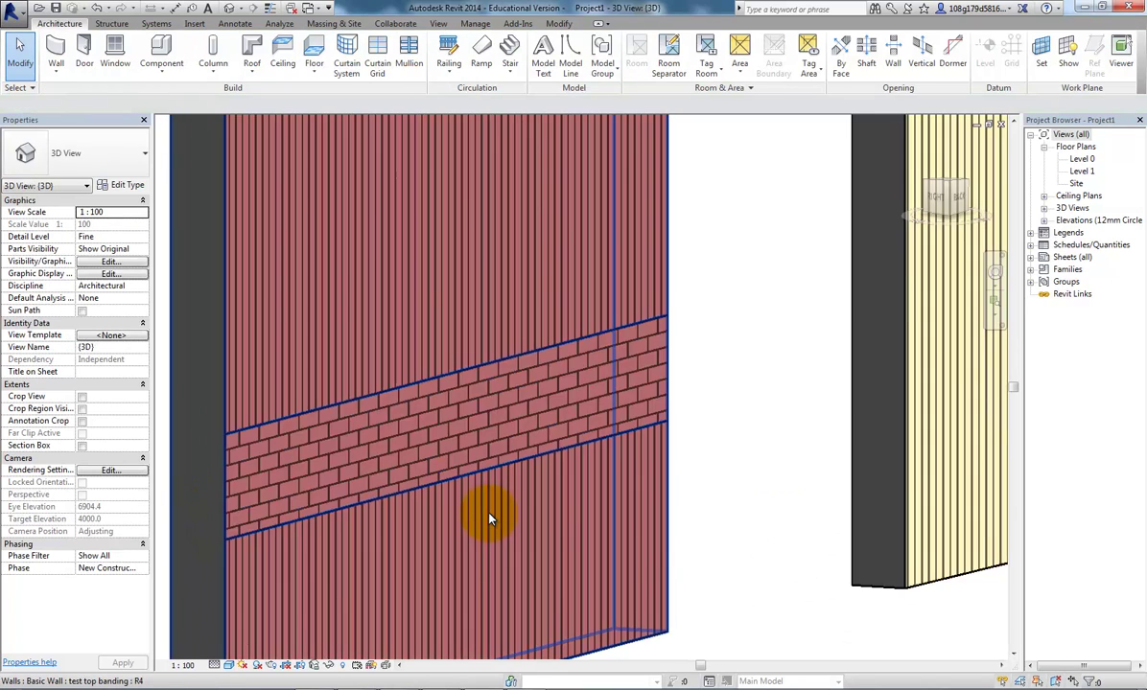
scroll(486, 519, down, 2)
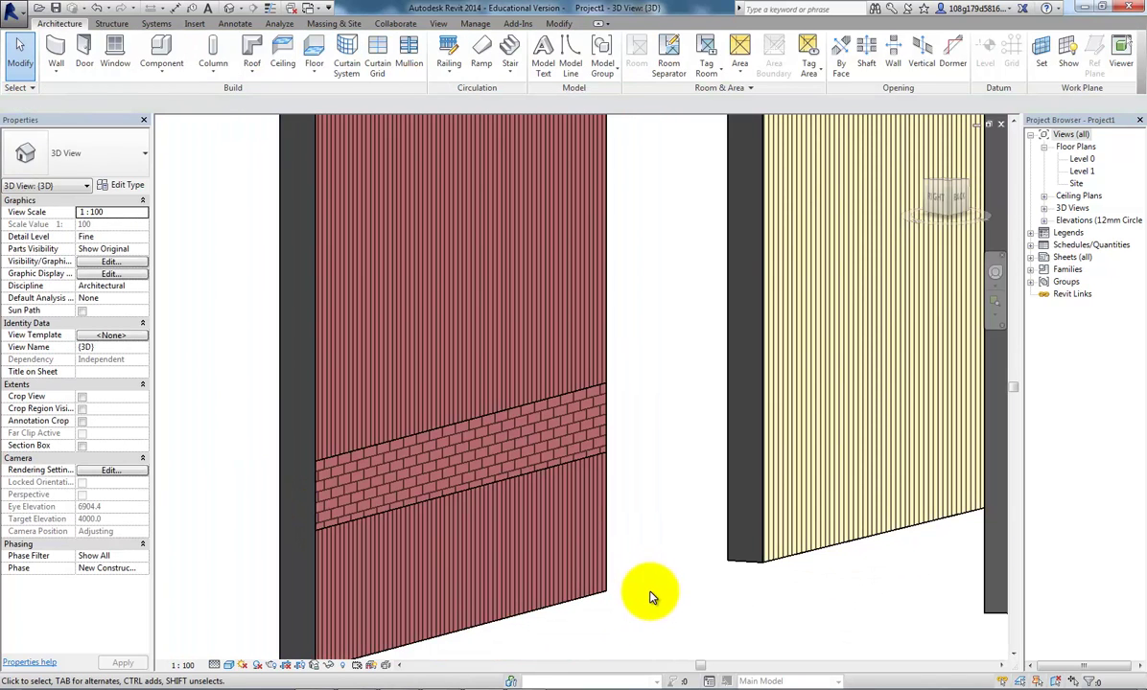
scroll(649, 597, down, 3)
middle_drag(649, 597, 477, 539)
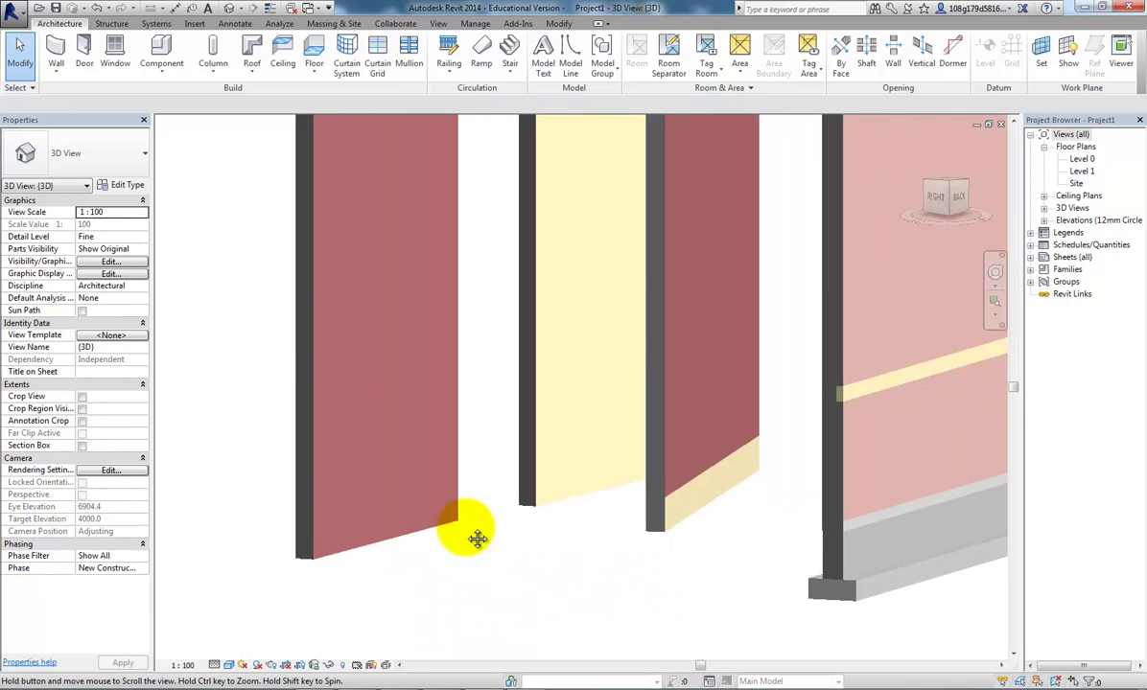
scroll(476, 539, down, 4)
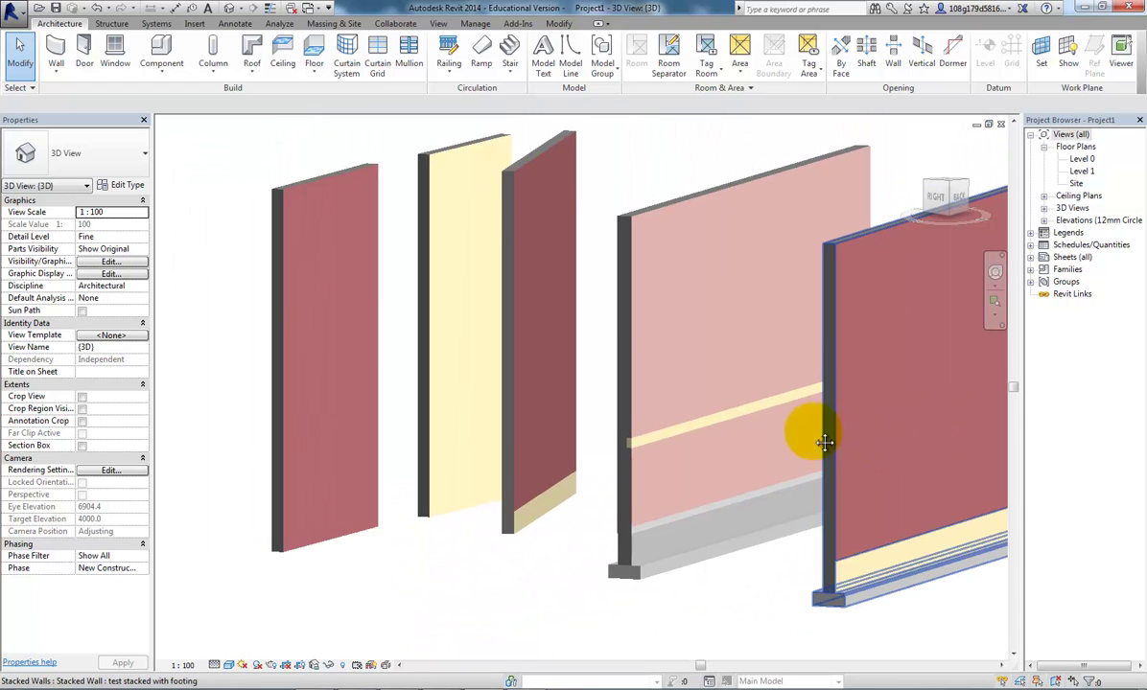
middle_drag(824, 442, 698, 461)
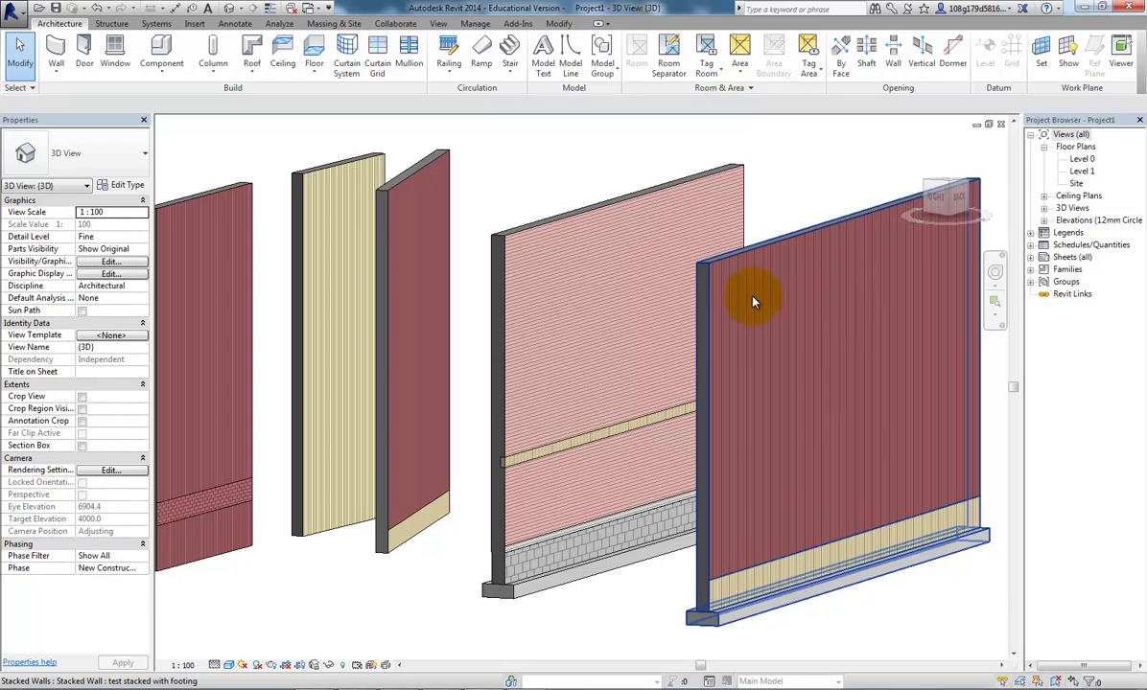
middle_drag(754, 302, 760, 260)
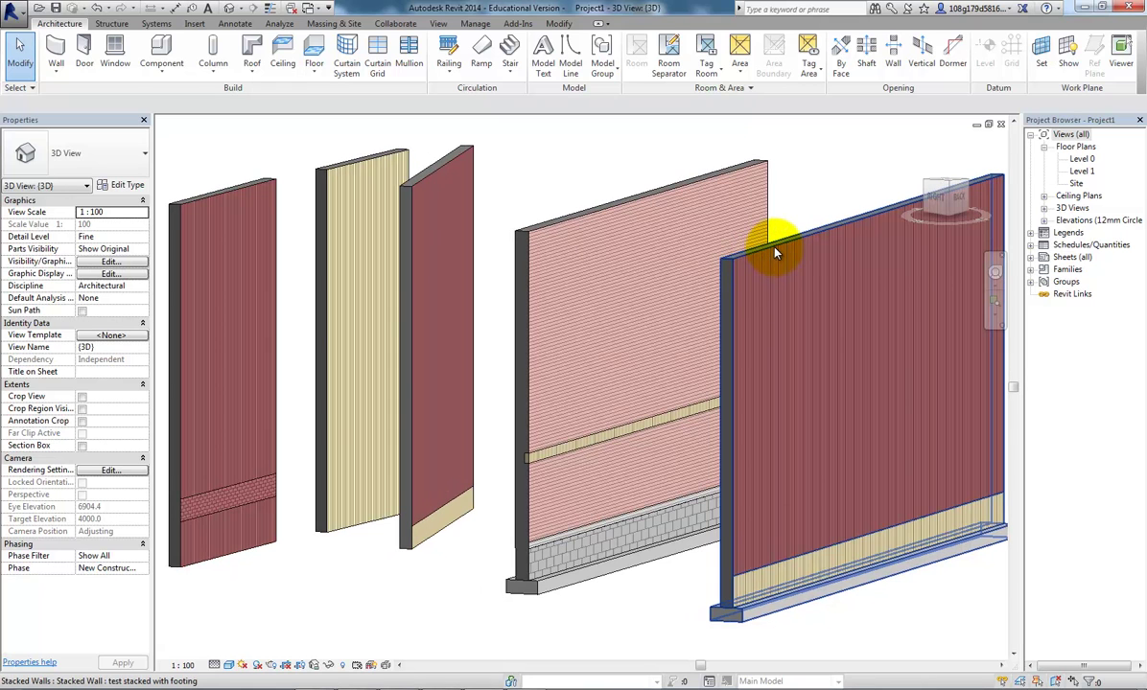
- Replace the test top segment with test top banding in the test stacked with footing wall type, accept the changes and deselect the wall
click(777, 252)
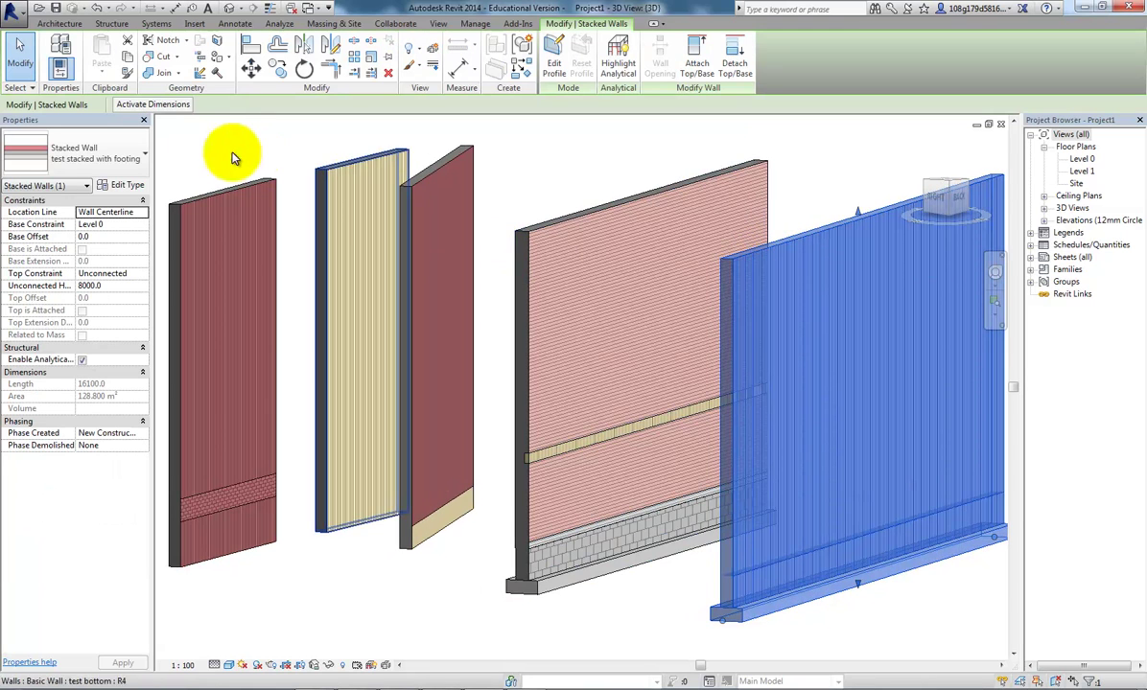
click(122, 184)
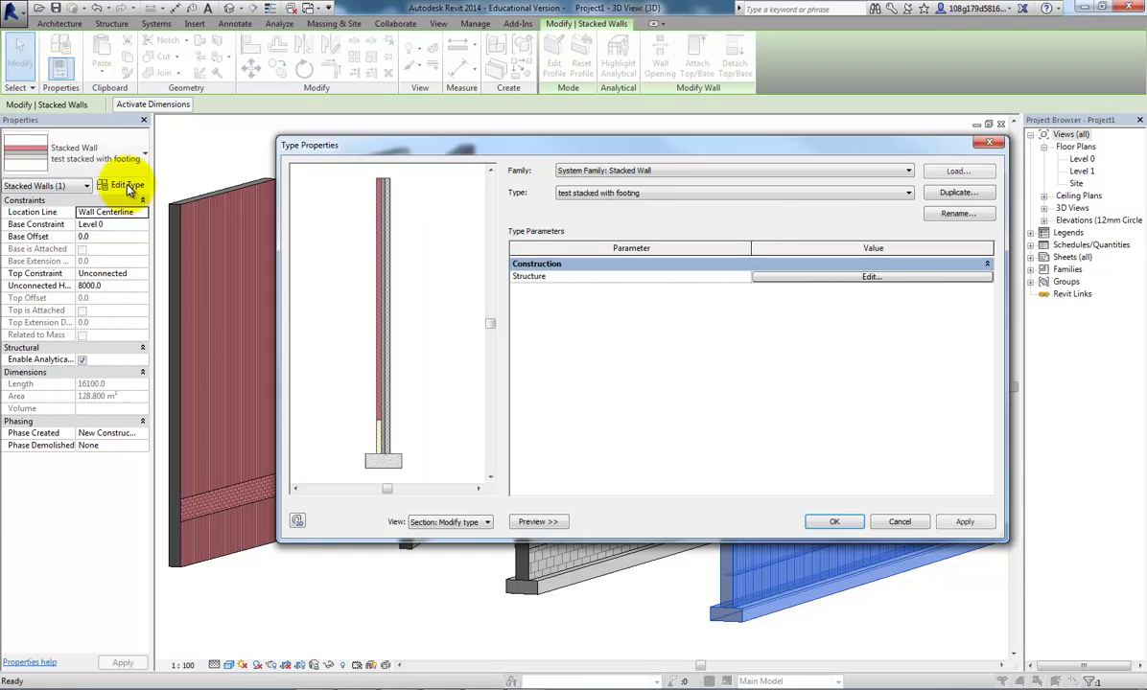
click(853, 277)
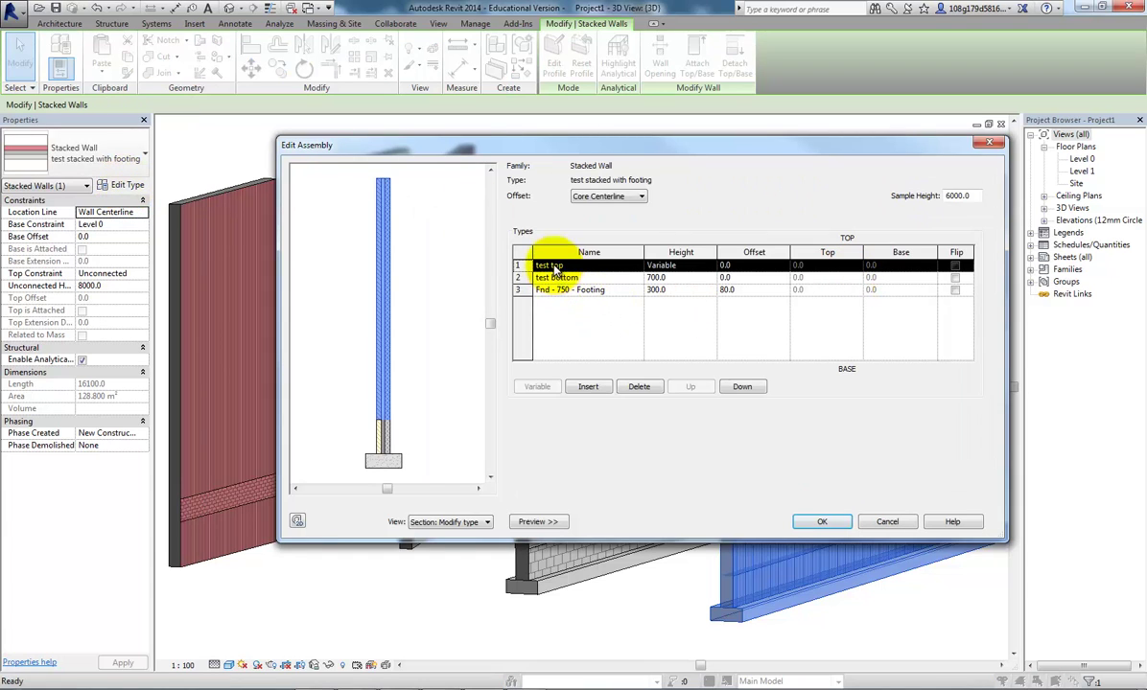
click(556, 265)
click(639, 266)
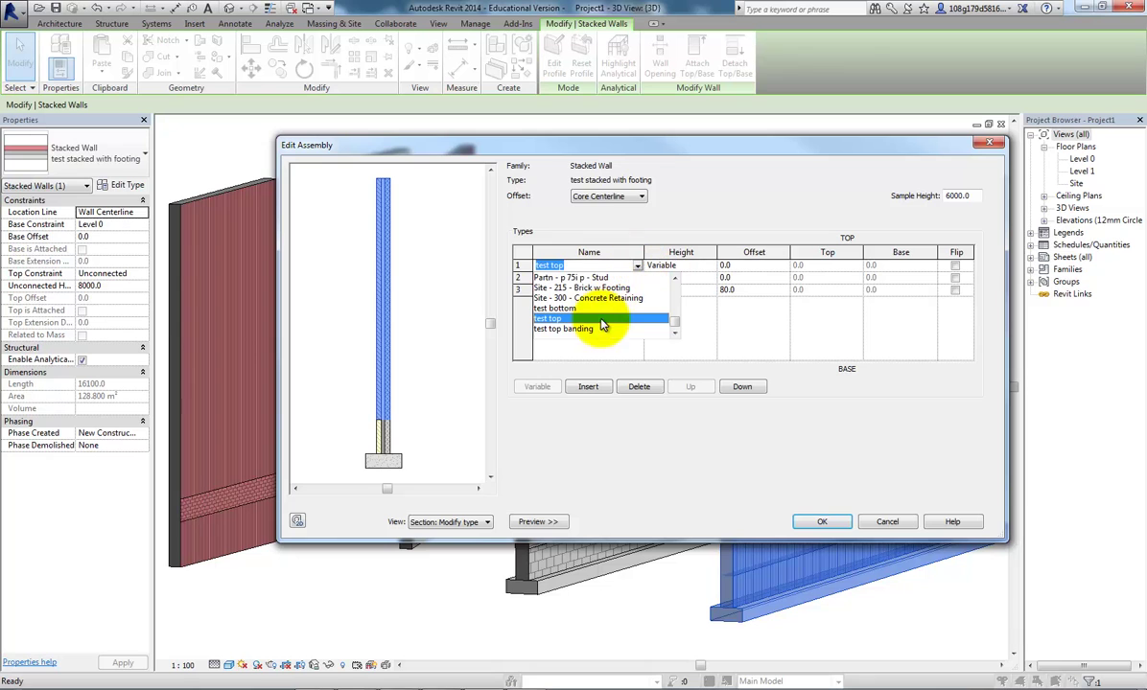
click(557, 328)
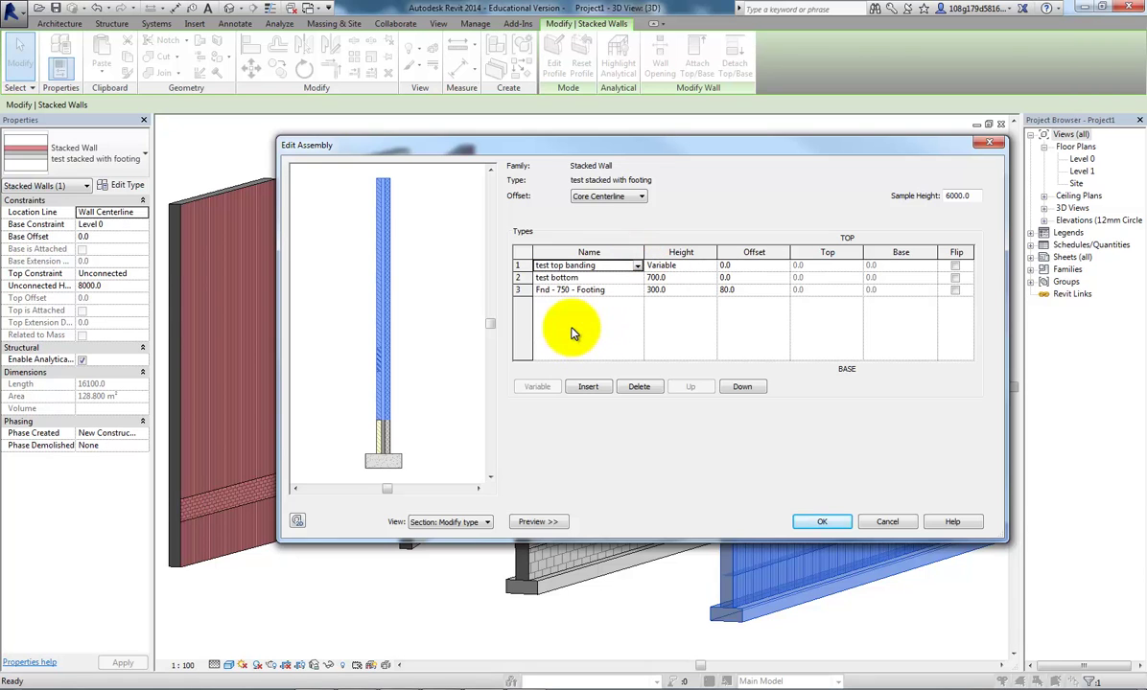
click(822, 521)
click(834, 521)
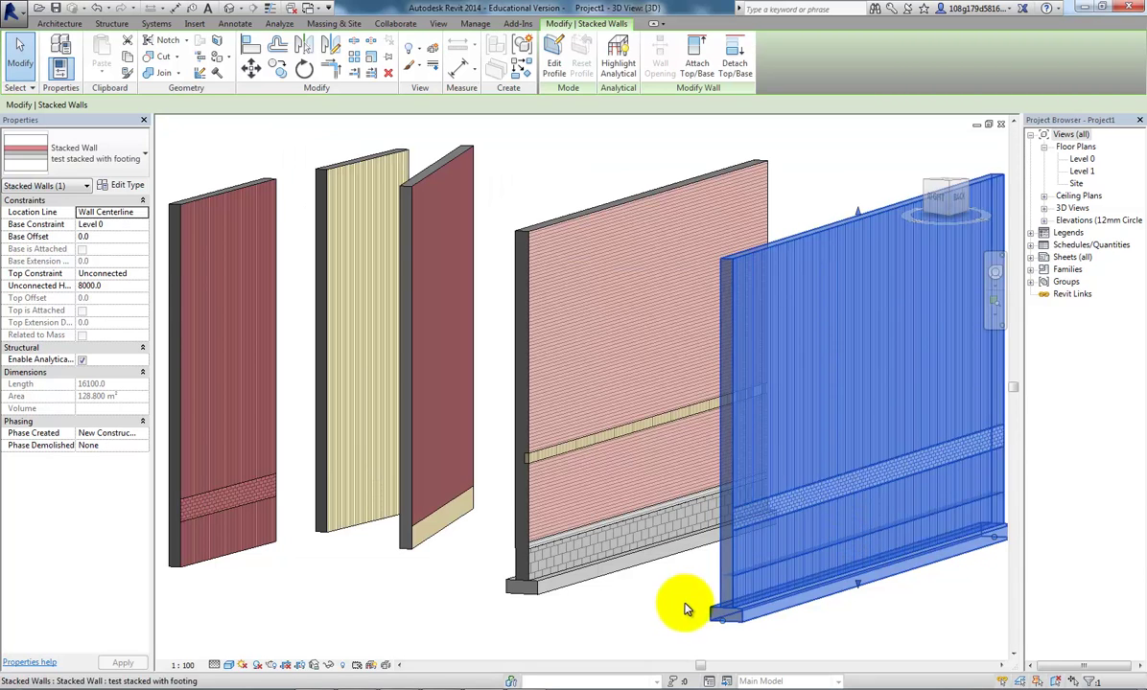
click(639, 623)
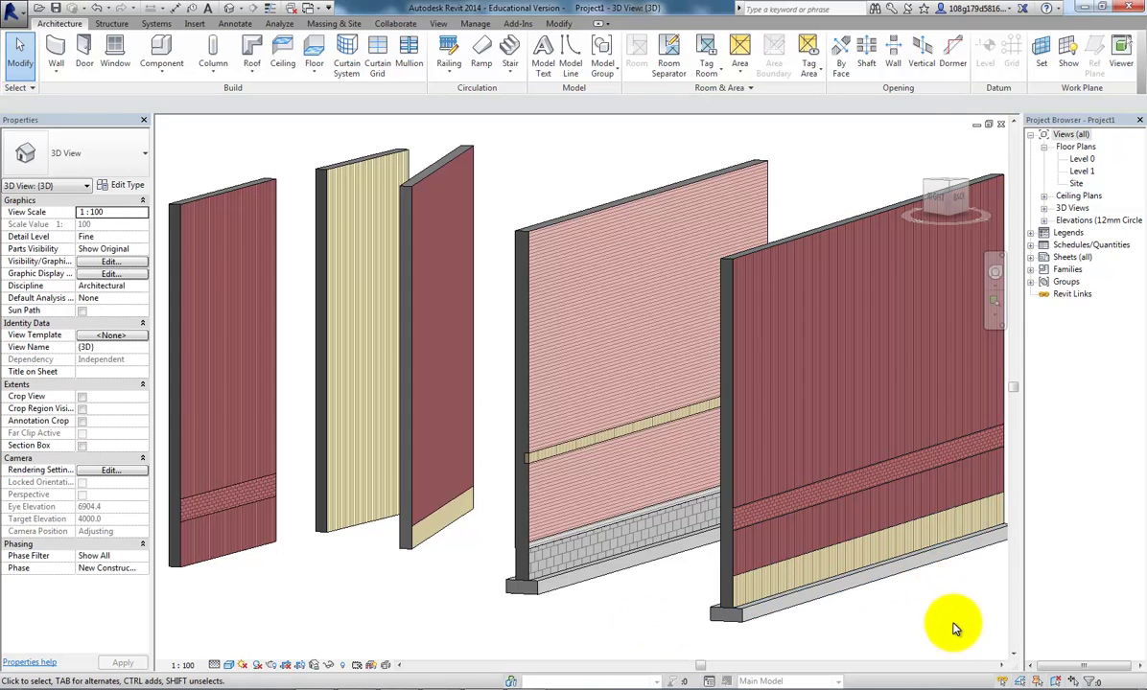
- Open the reveal settings in the structure of the standalone test top banding wall type
middle_drag(500, 608, 425, 571)
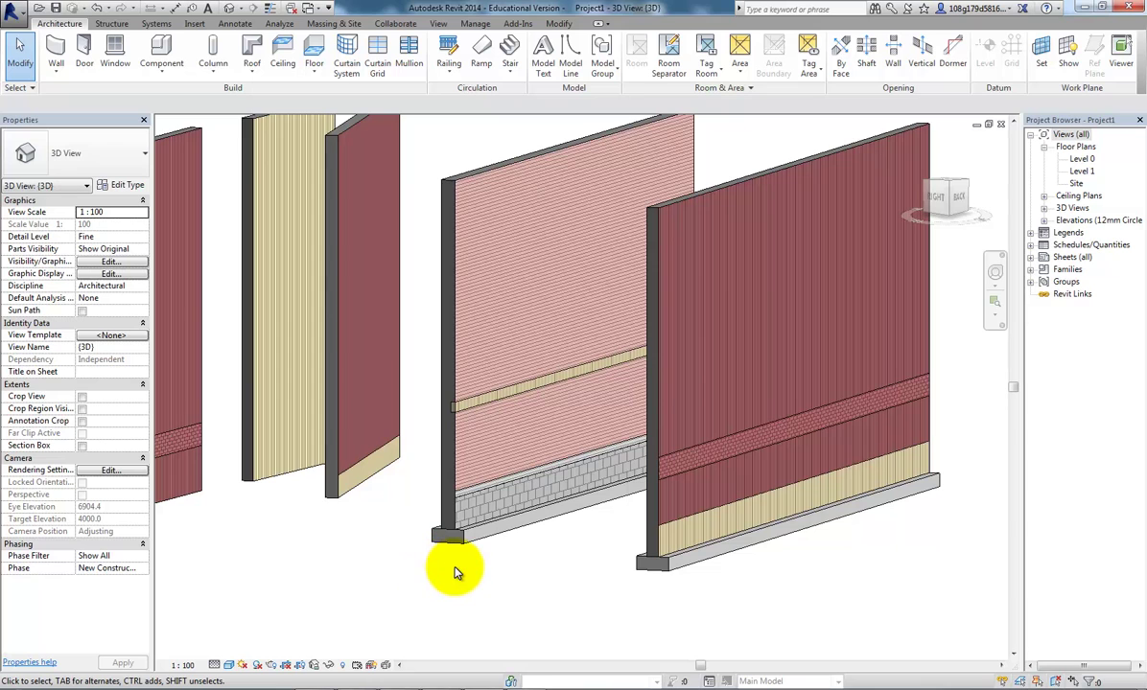
middle_drag(457, 573, 568, 610)
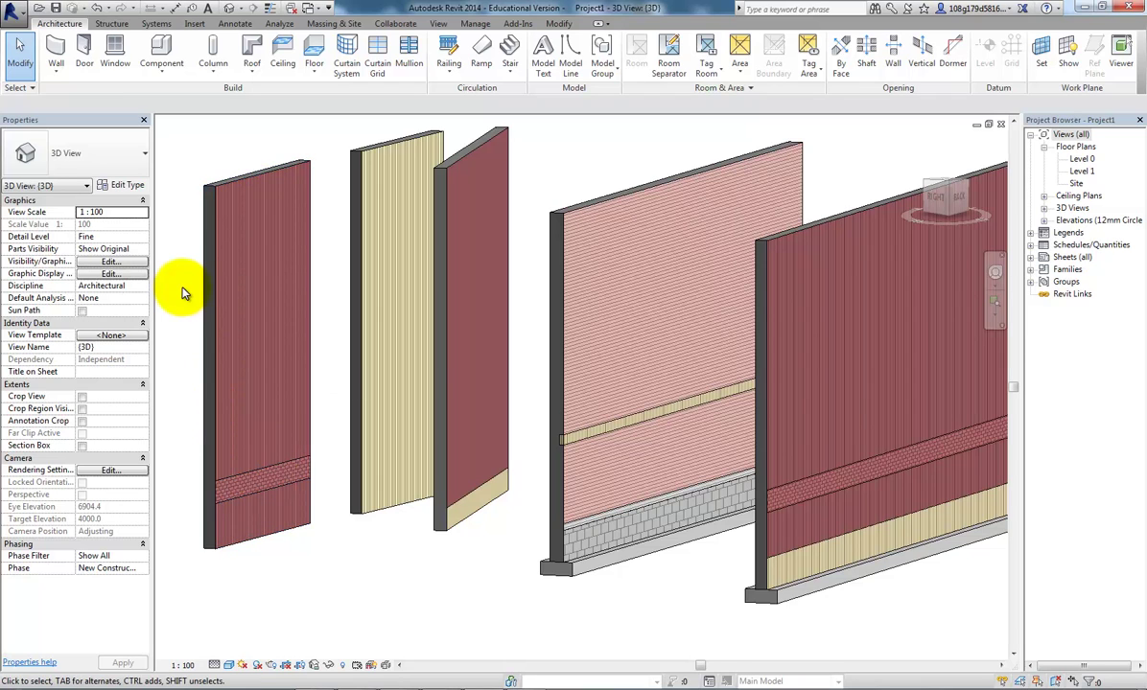
click(217, 275)
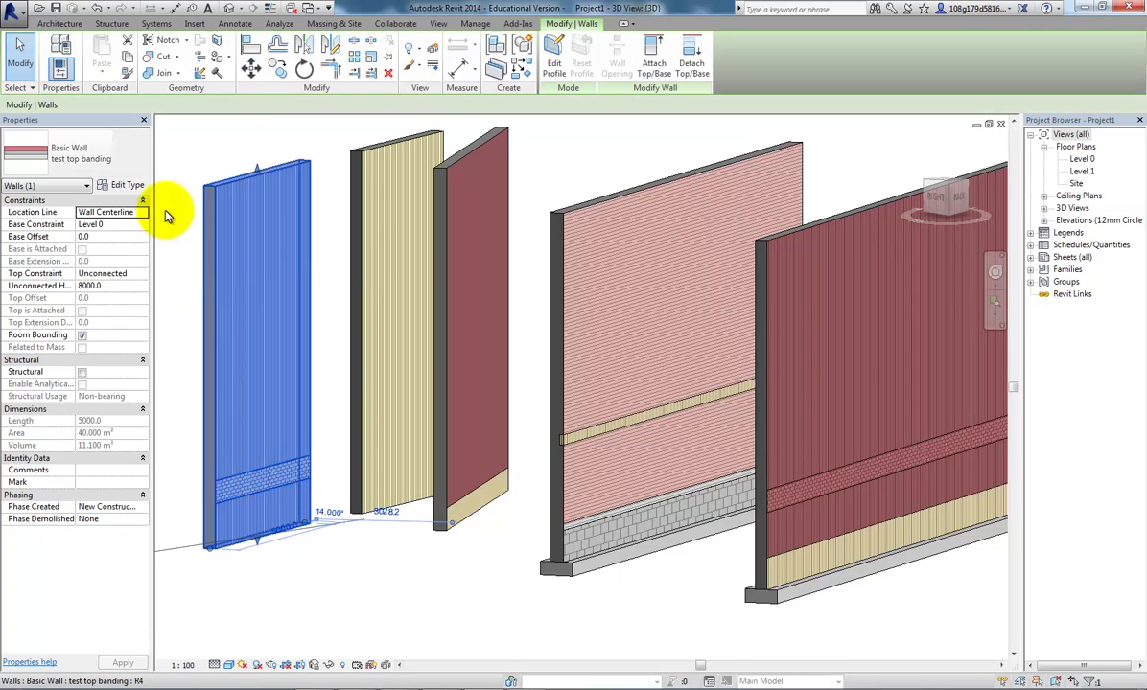
click(122, 184)
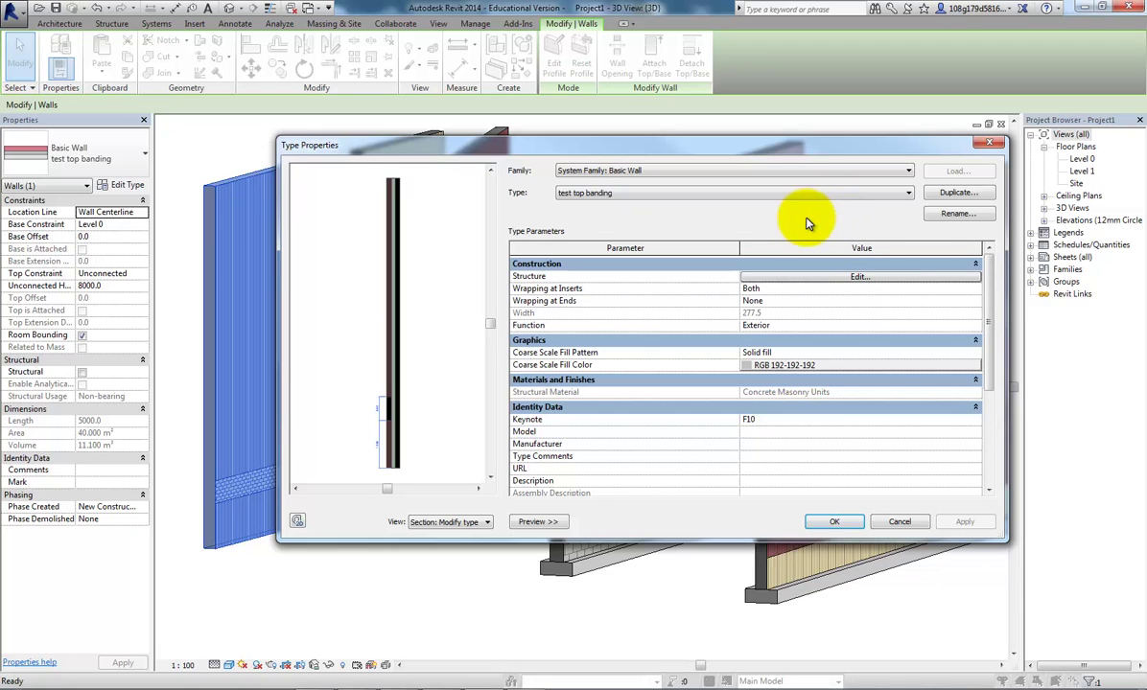
click(810, 278)
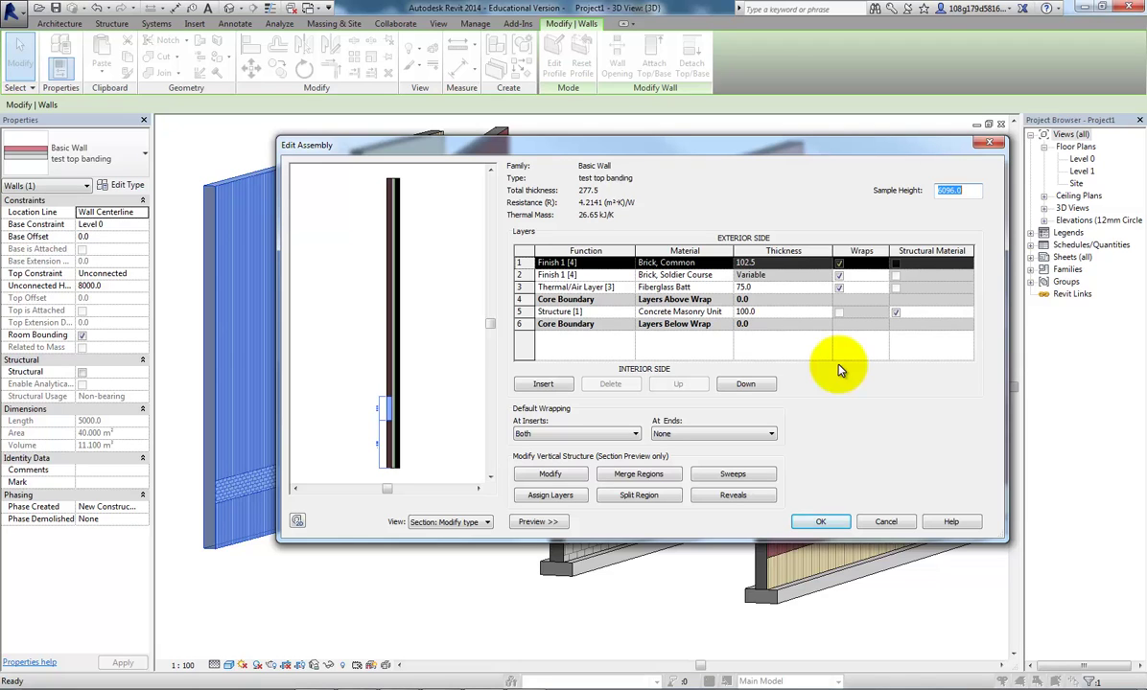
scroll(402, 430, up, 4)
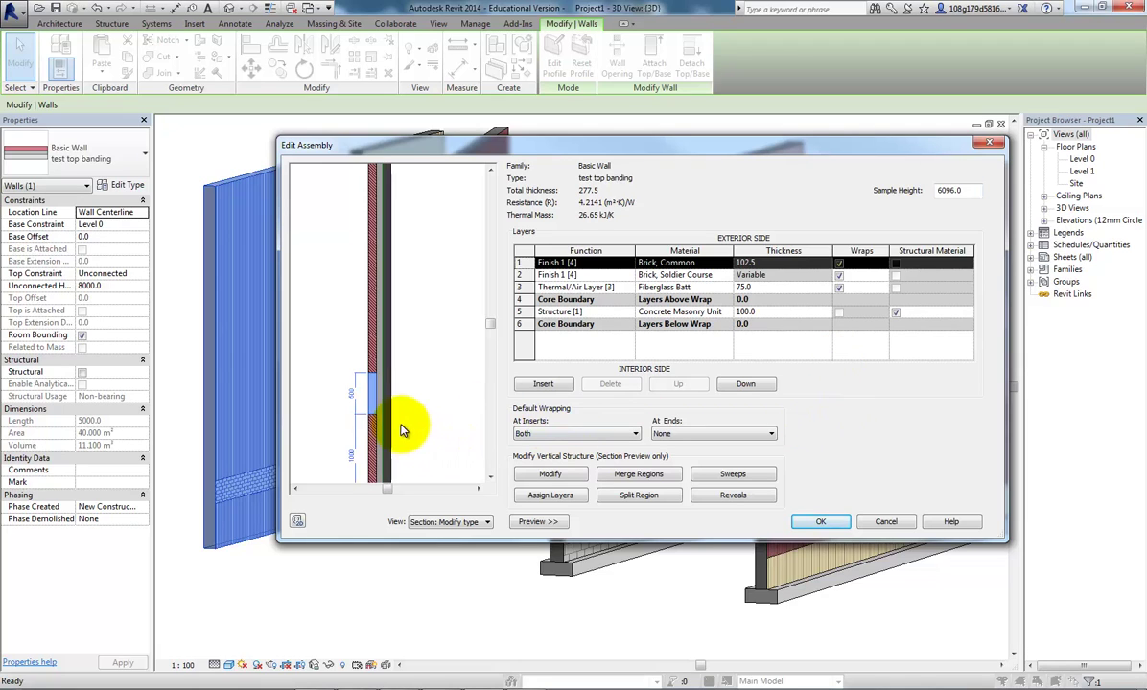
click(618, 495)
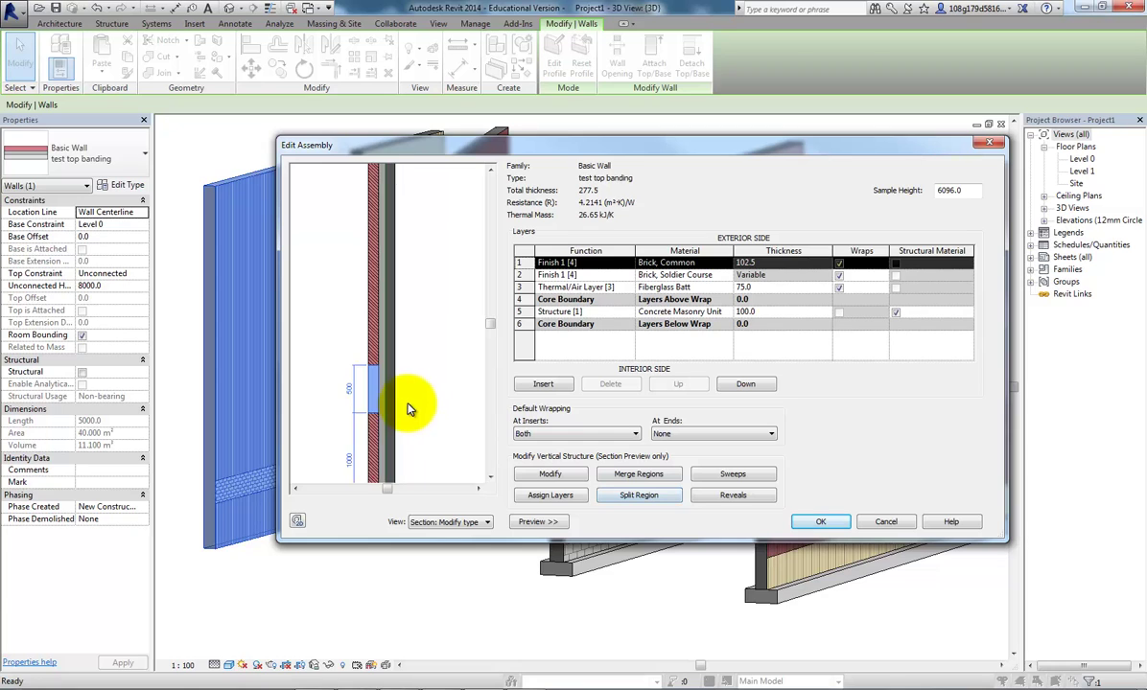
scroll(408, 409, down, 3)
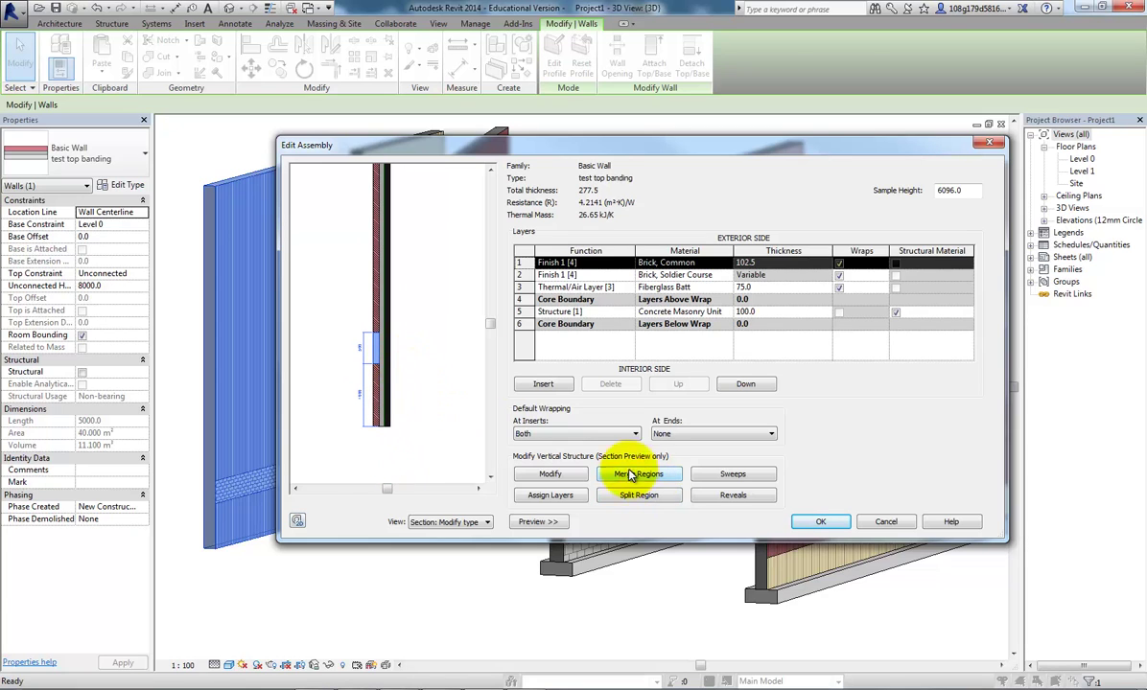
scroll(403, 324, up, 3)
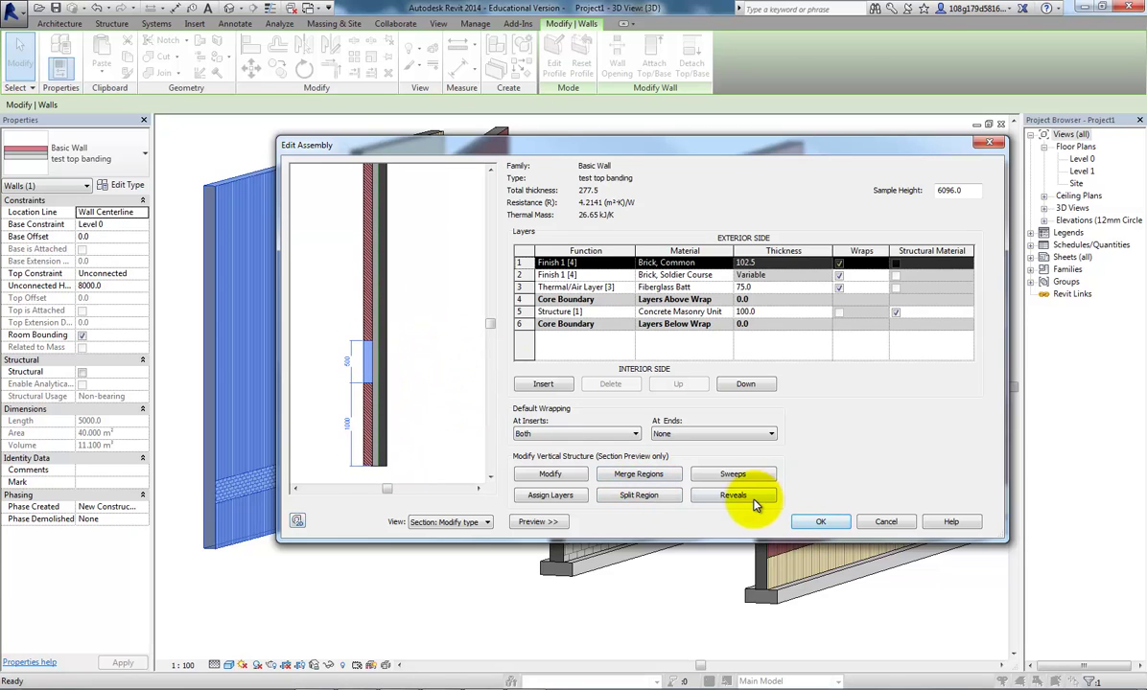
click(750, 507)
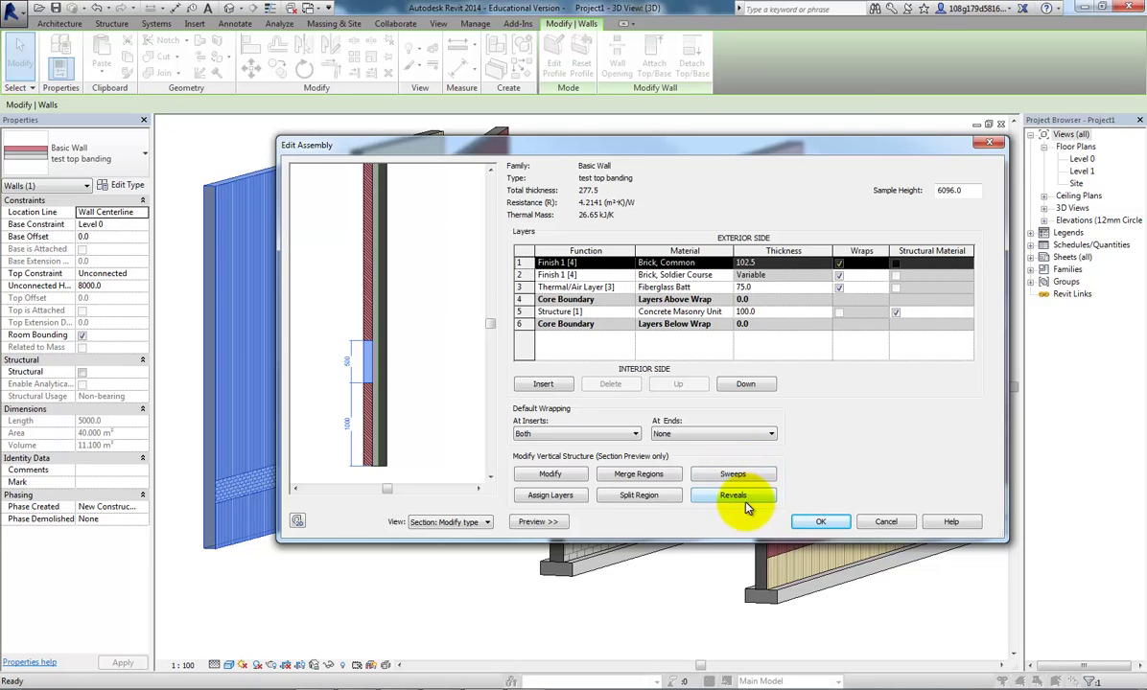
click(734, 498)
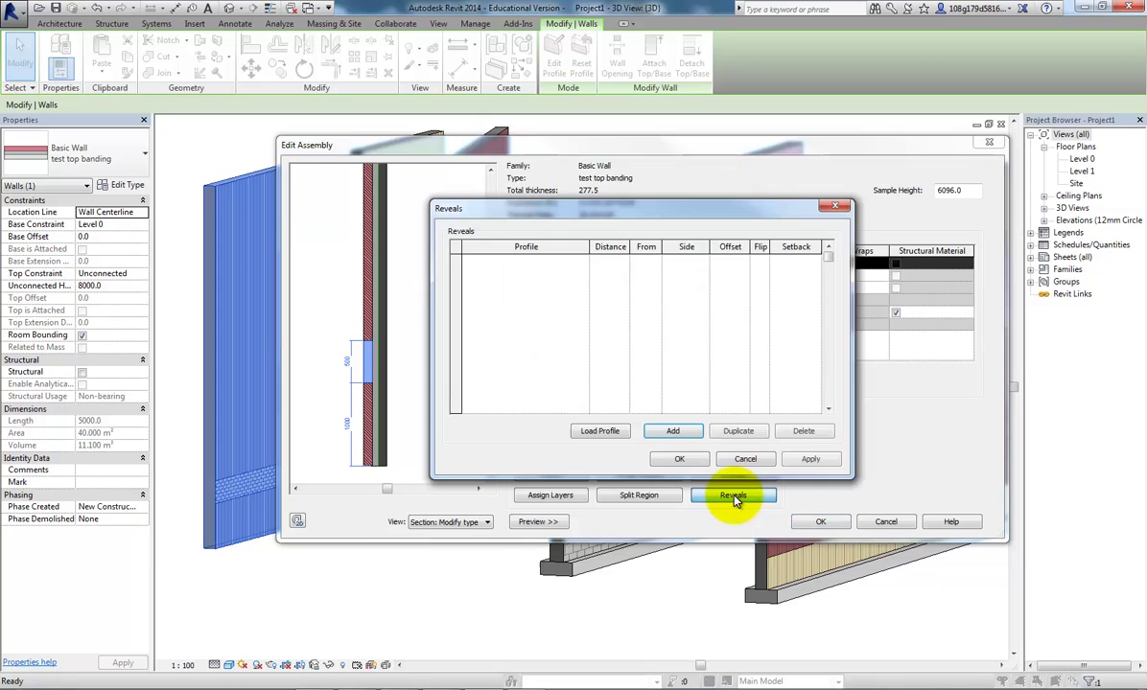
- Add a reveal to the wall type using the profile Brick Soldier : Brick Soldier - 3 Courses
click(675, 432)
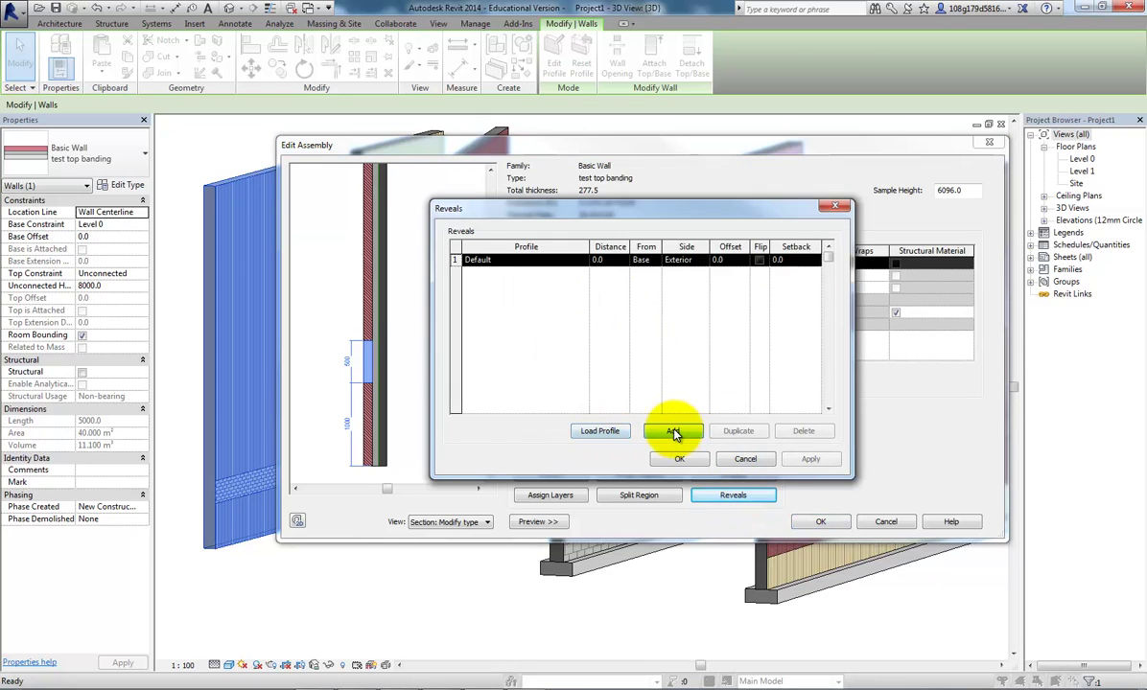
click(512, 262)
click(584, 262)
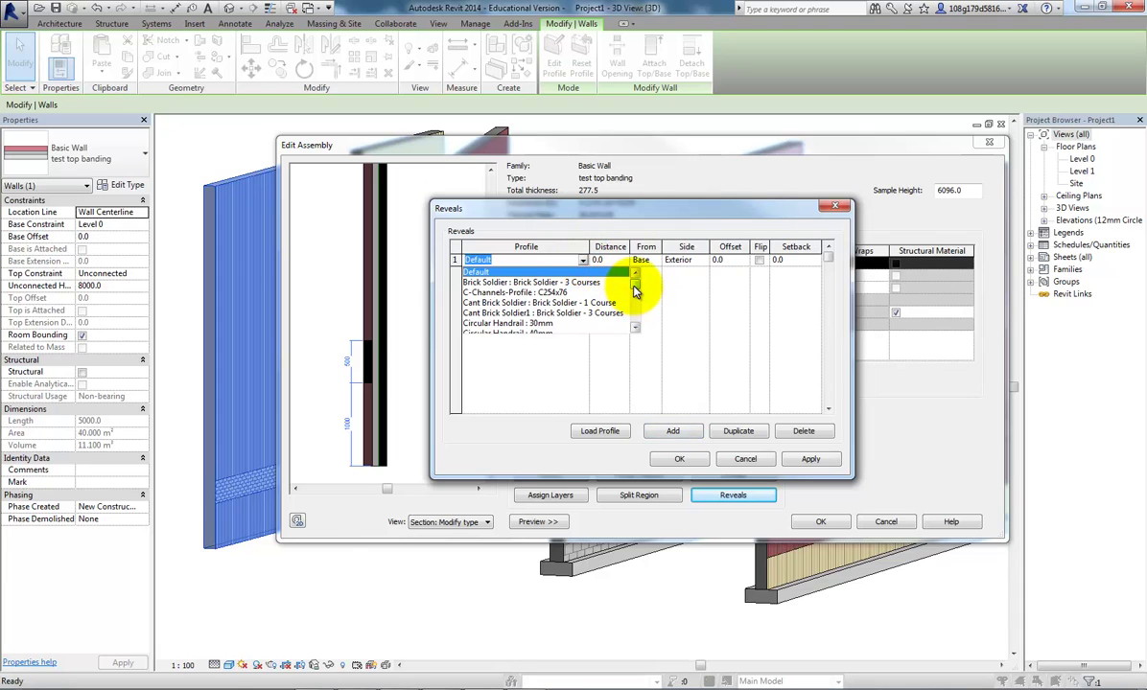
mouse_move(634, 289)
mouse_down()
mouse_move(634, 326)
mouse_move(635, 290)
mouse_up()
click(568, 284)
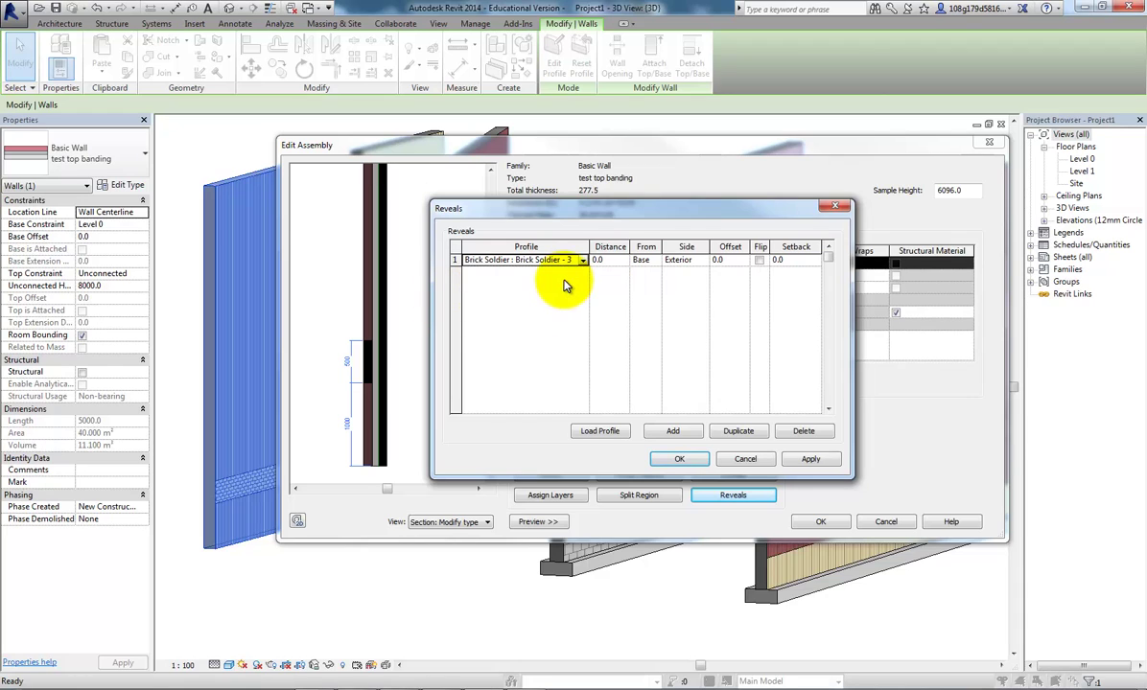
- Reference the reveal from the wall's Top, accept it, and reopen the reveal settings with the top section preview in view
click(649, 265)
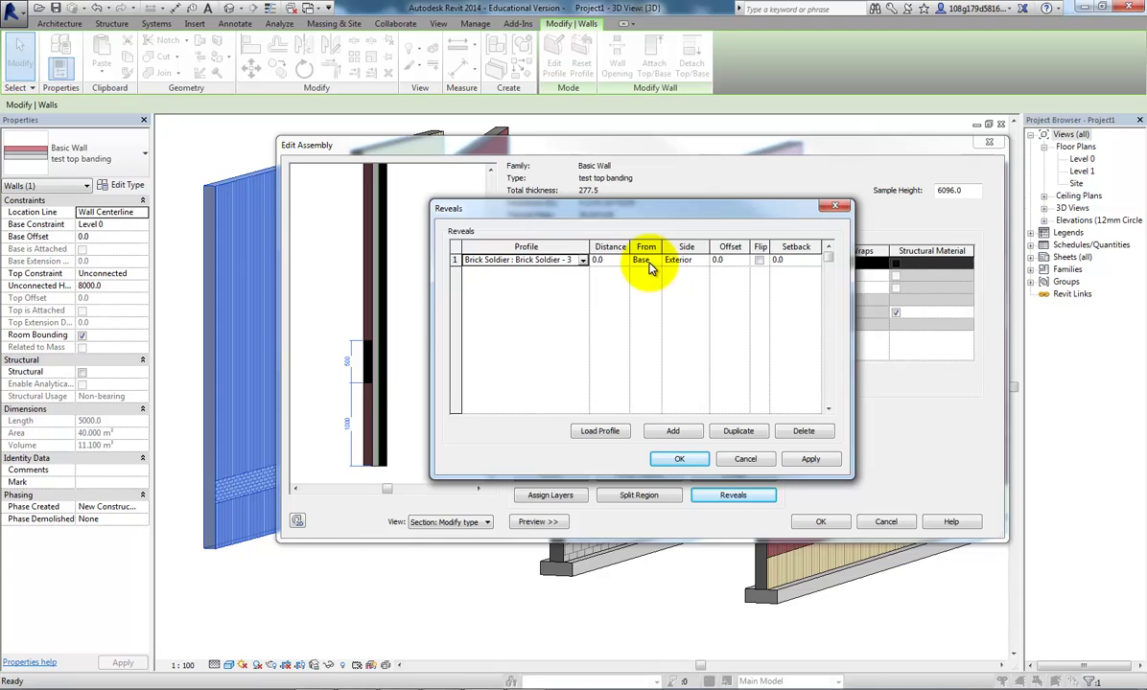
click(649, 267)
click(644, 228)
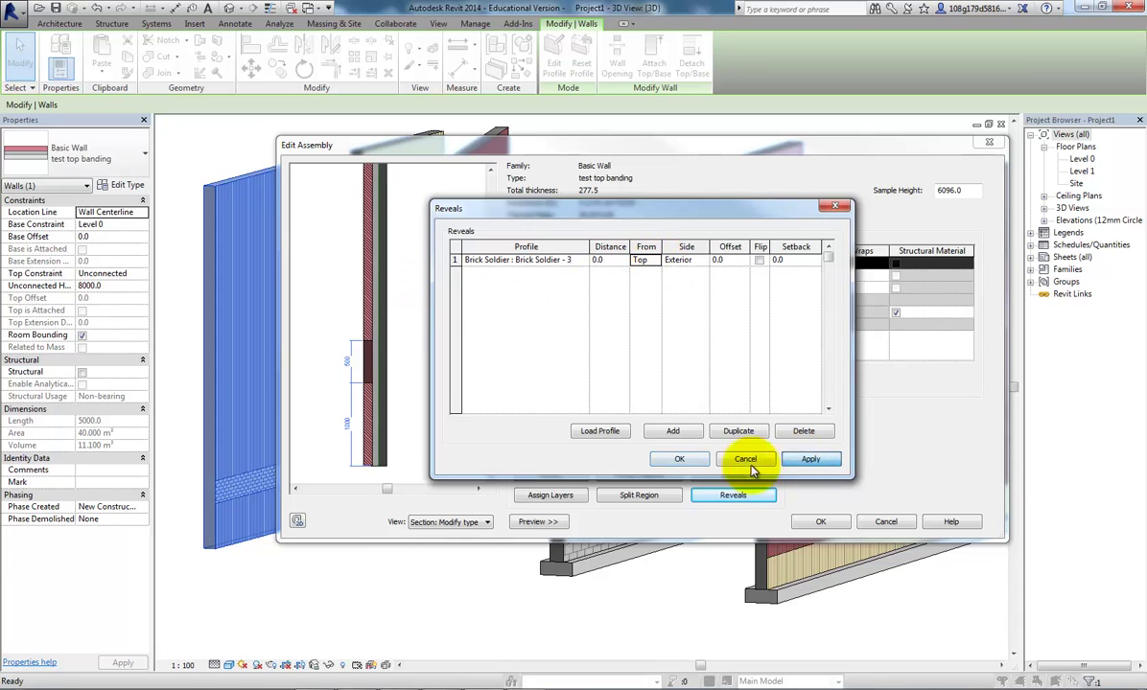
click(680, 459)
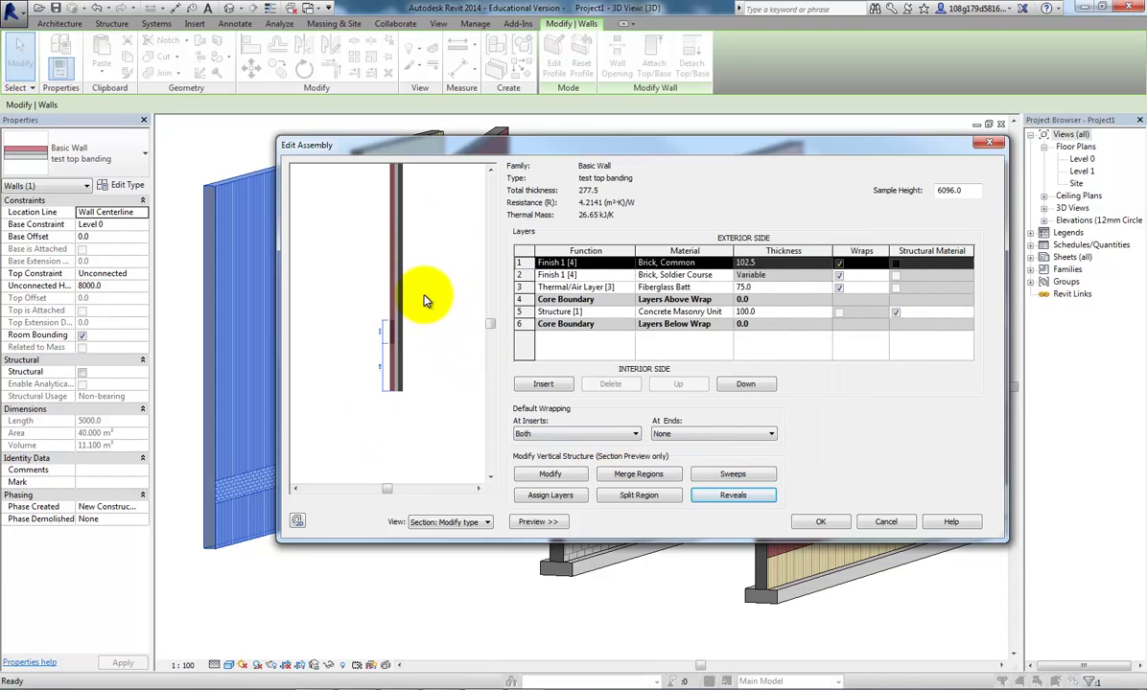
scroll(390, 187, up, 5)
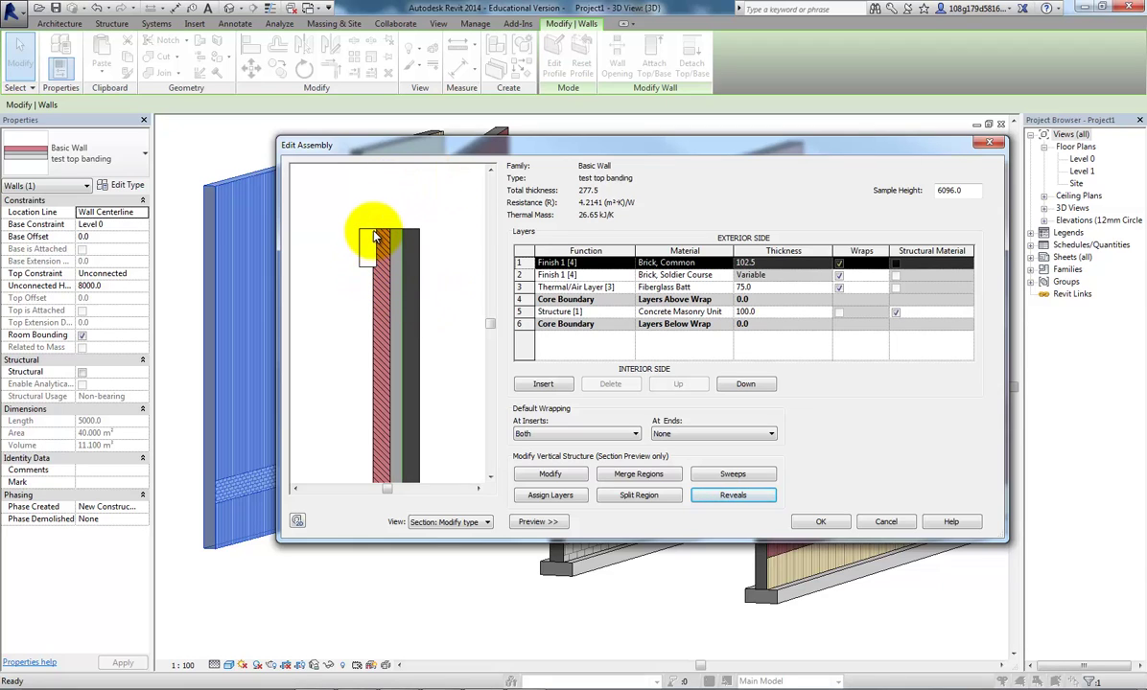
scroll(363, 228, up, 2)
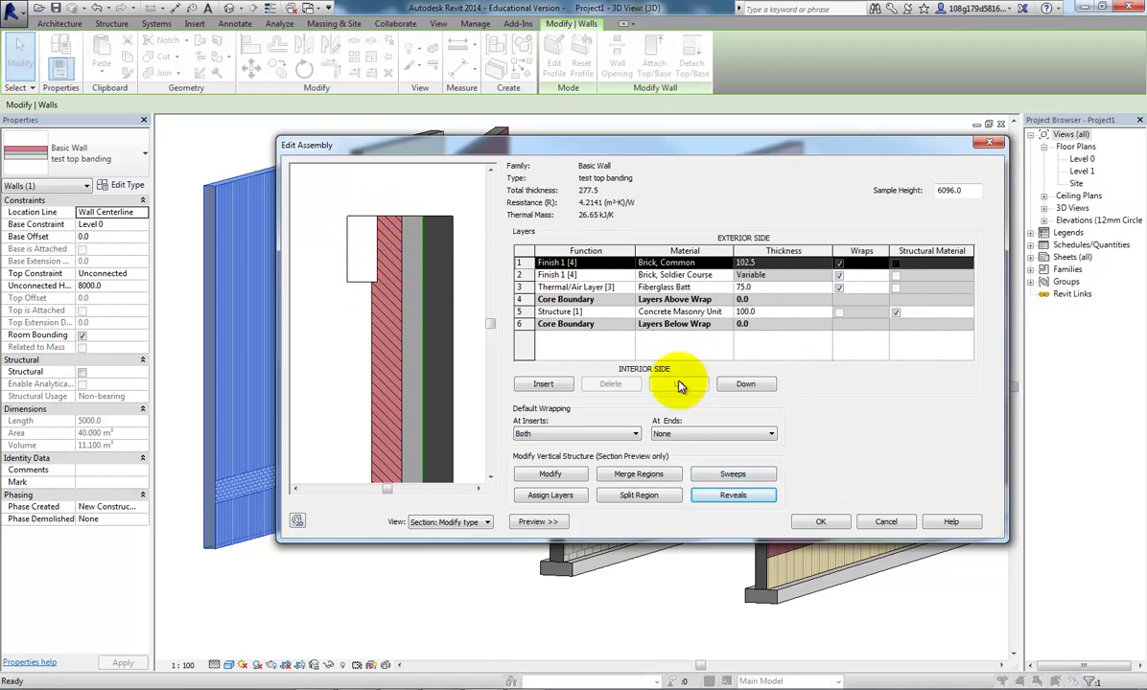
click(745, 497)
drag(614, 205, 731, 169)
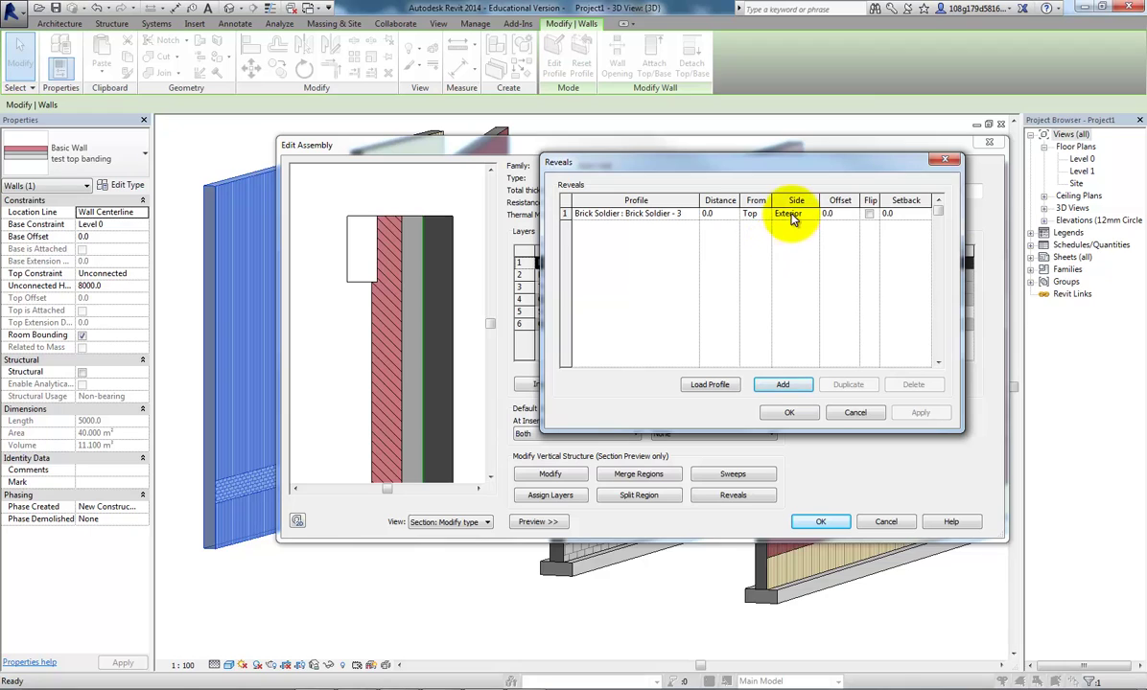
- Try to offset the reveal vertically from the wall top with a distance of 300 mm
click(730, 215)
text(30)
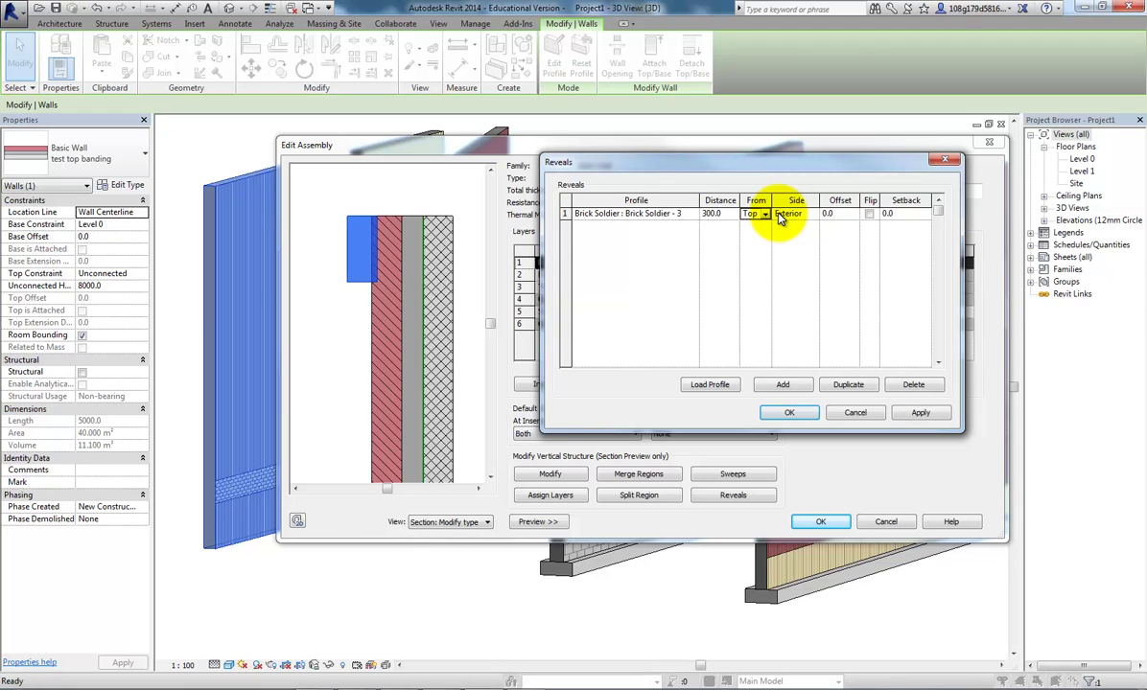
click(923, 414)
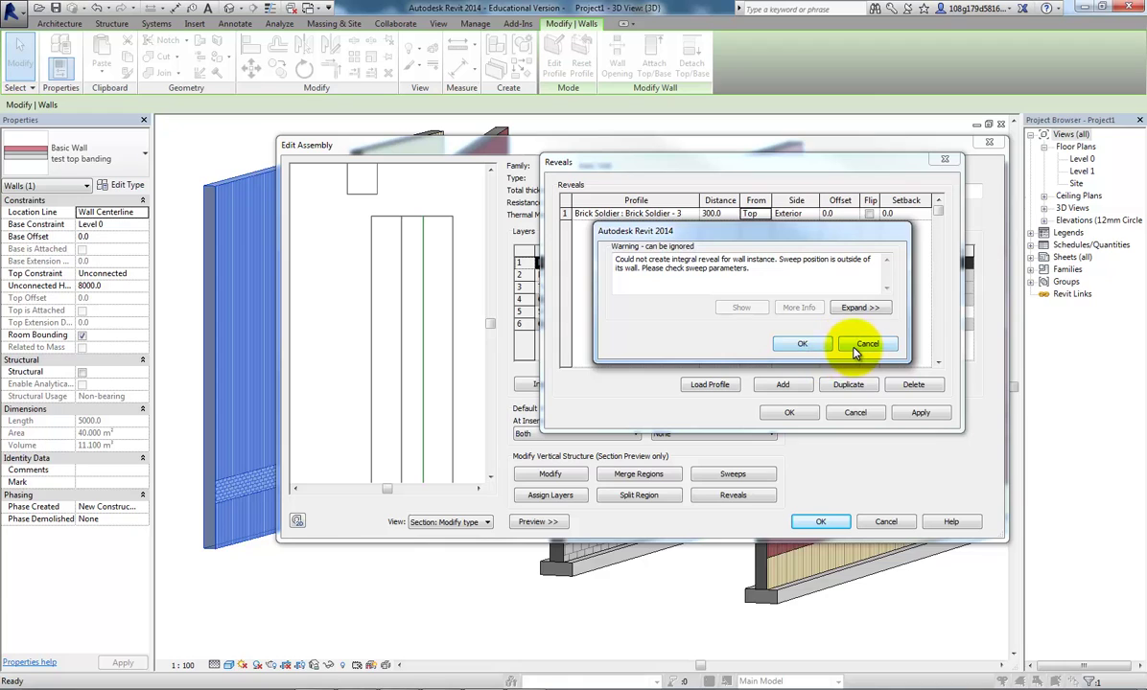
click(802, 343)
- Set the reveal's distance from the top to -300 mm and its offset to 100 mm, applying both changes
click(712, 214)
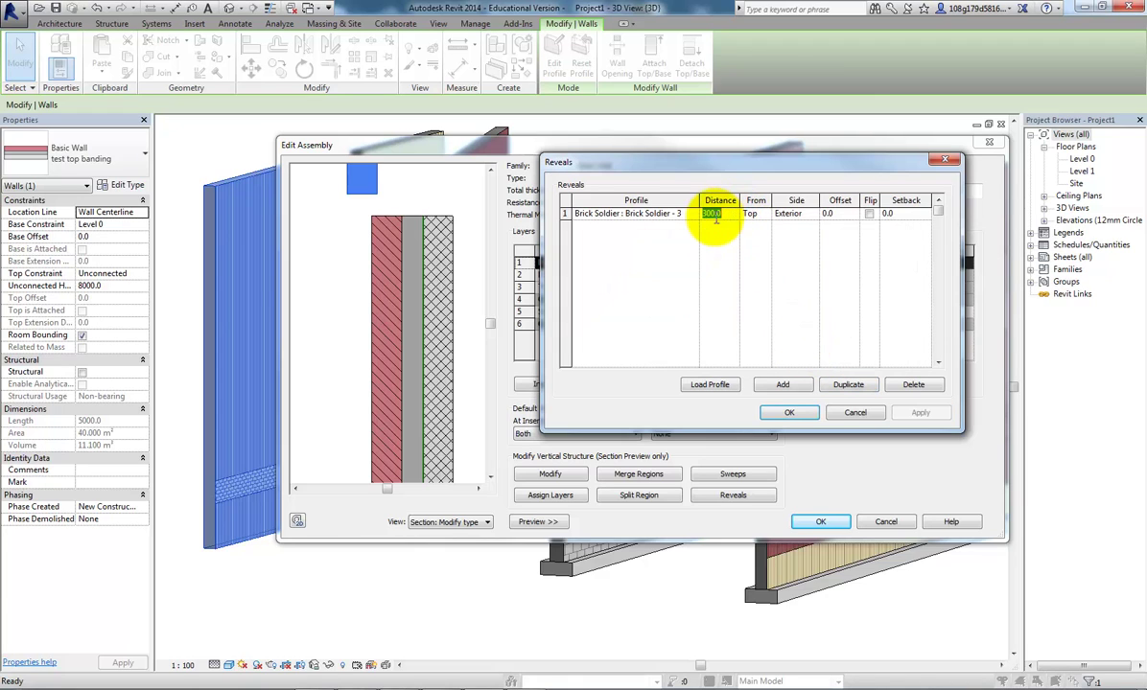
click(705, 213)
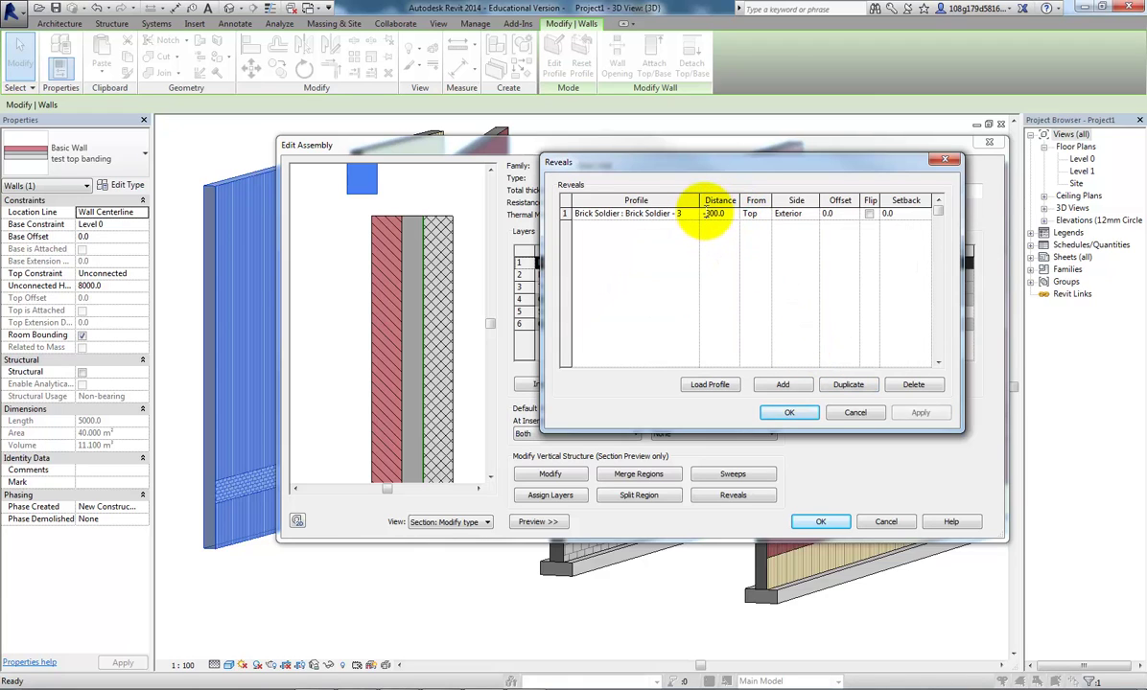
text(-)
key(Tab)
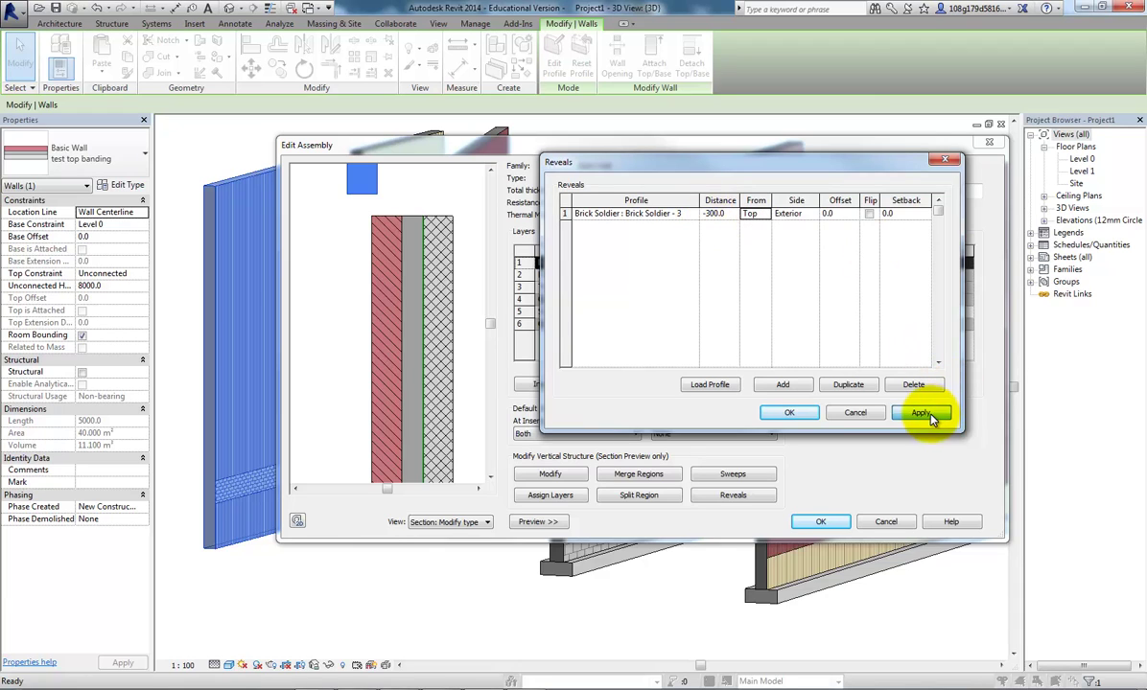
click(923, 414)
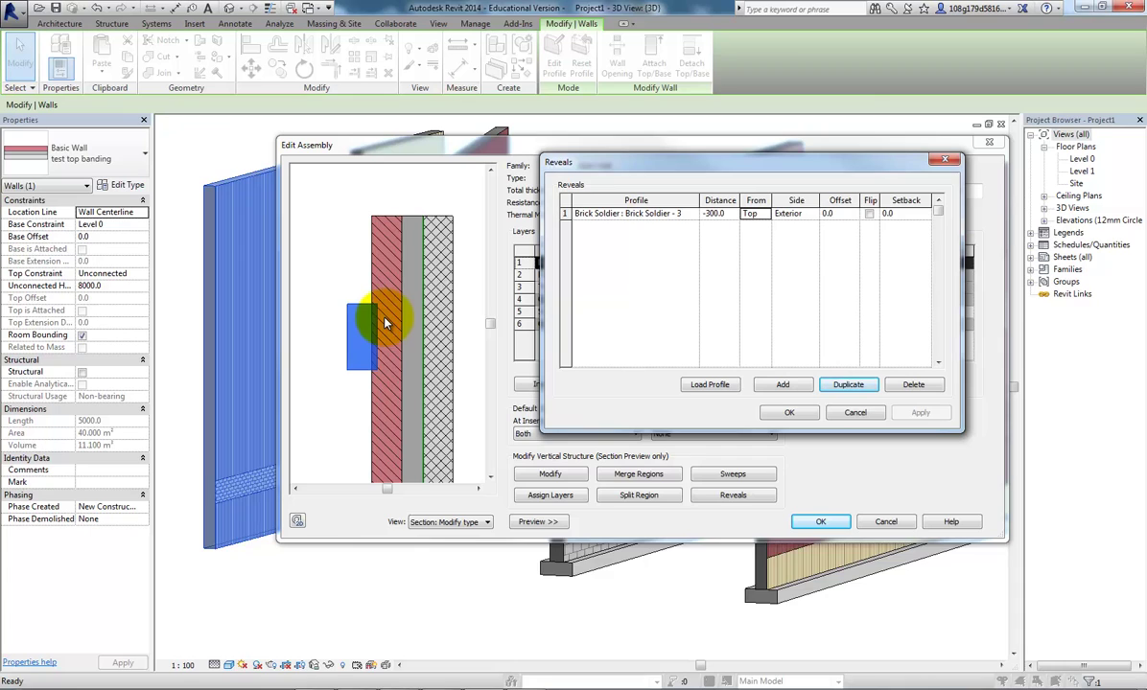
click(856, 213)
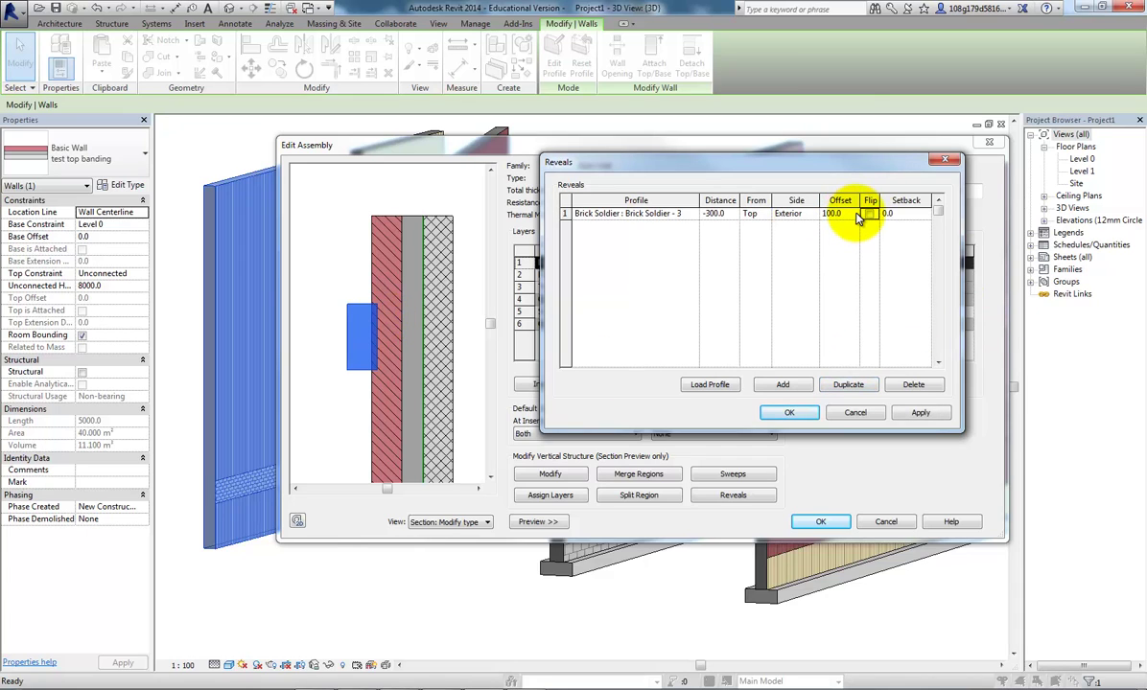
click(923, 415)
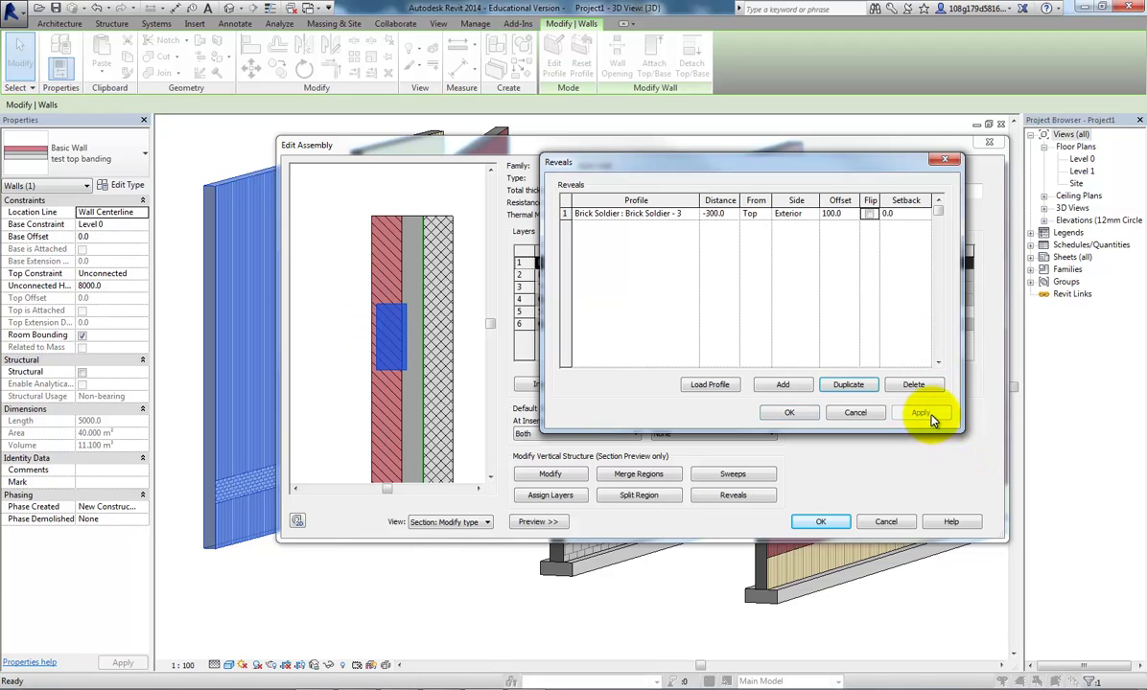
- Set the reveal's offset to 40 mm and apply the change
click(848, 214)
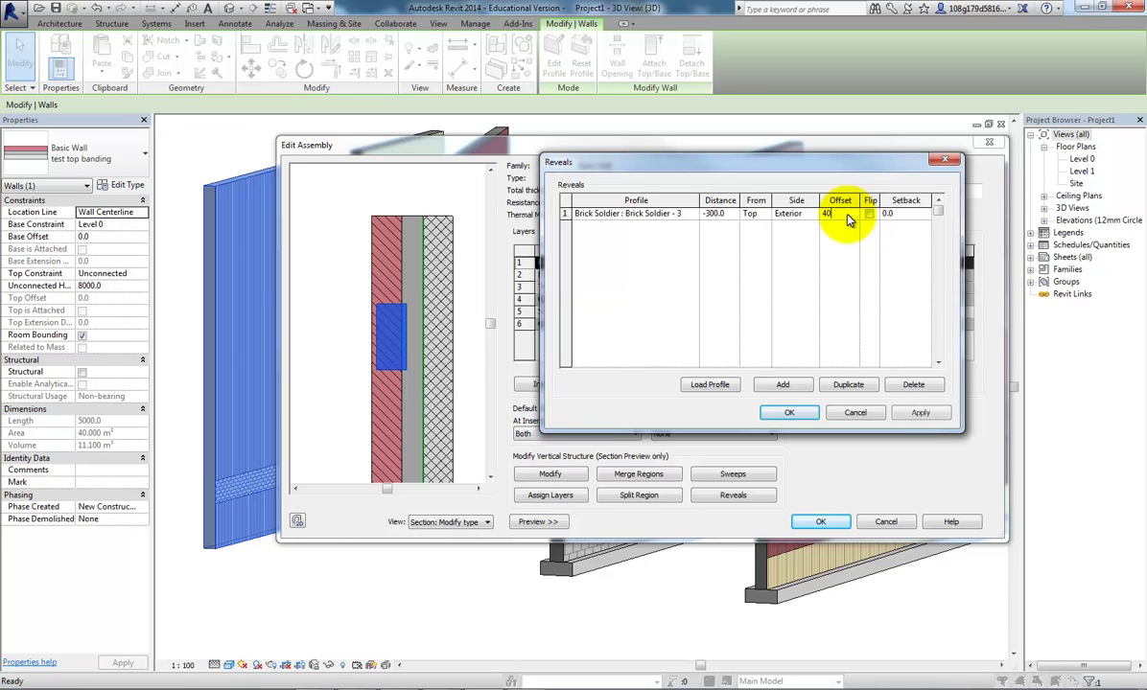
click(923, 413)
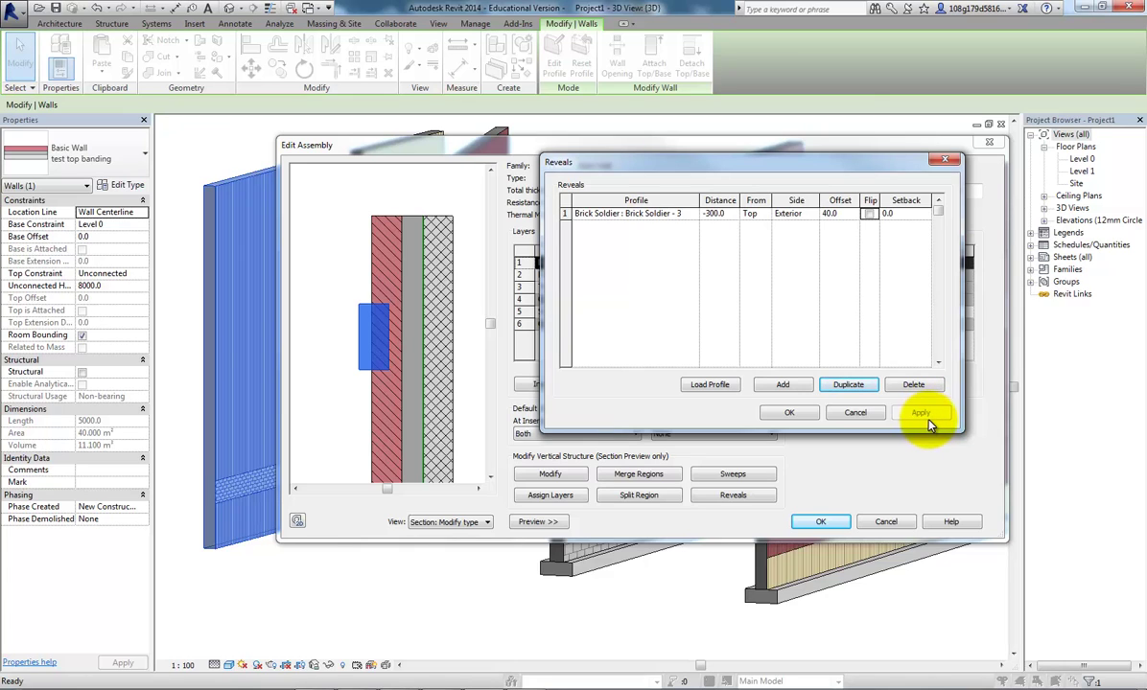
- Try the reveal's Flip option and turn it off again, applying each change to the section preview
click(870, 214)
click(869, 214)
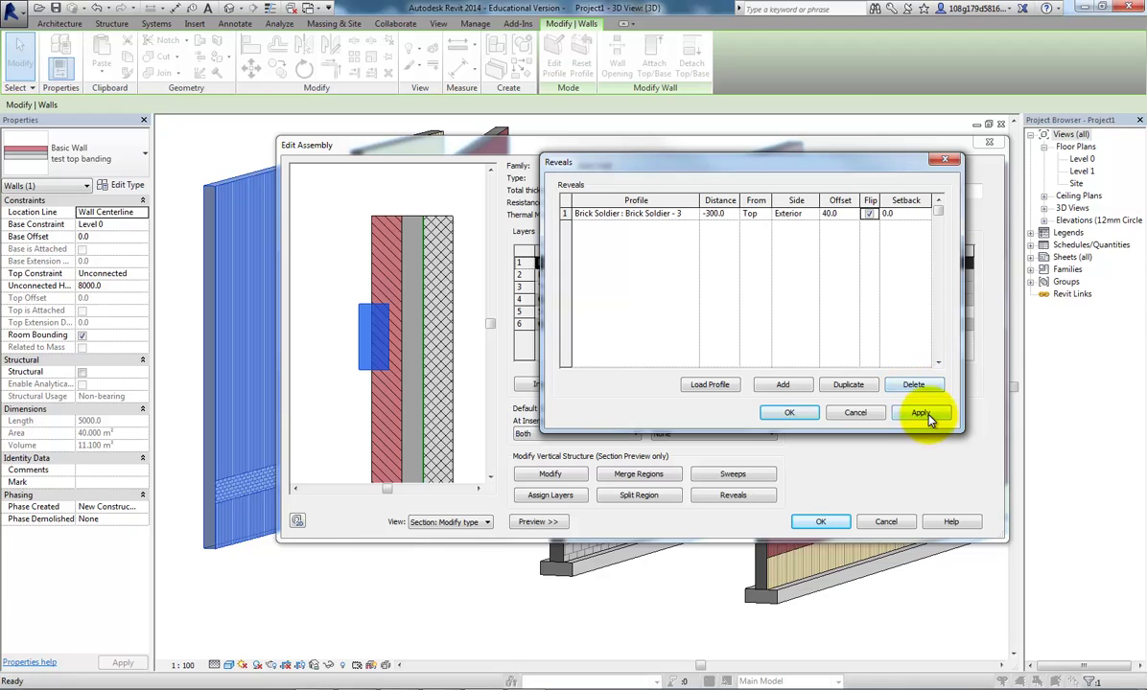
click(922, 413)
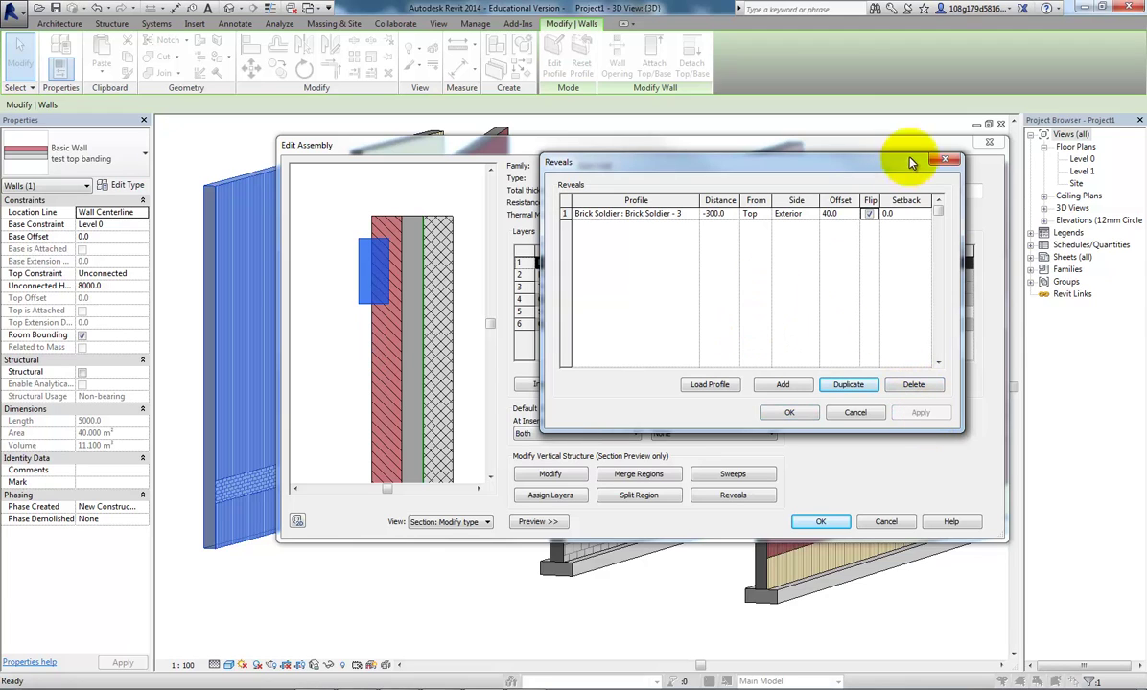
click(870, 214)
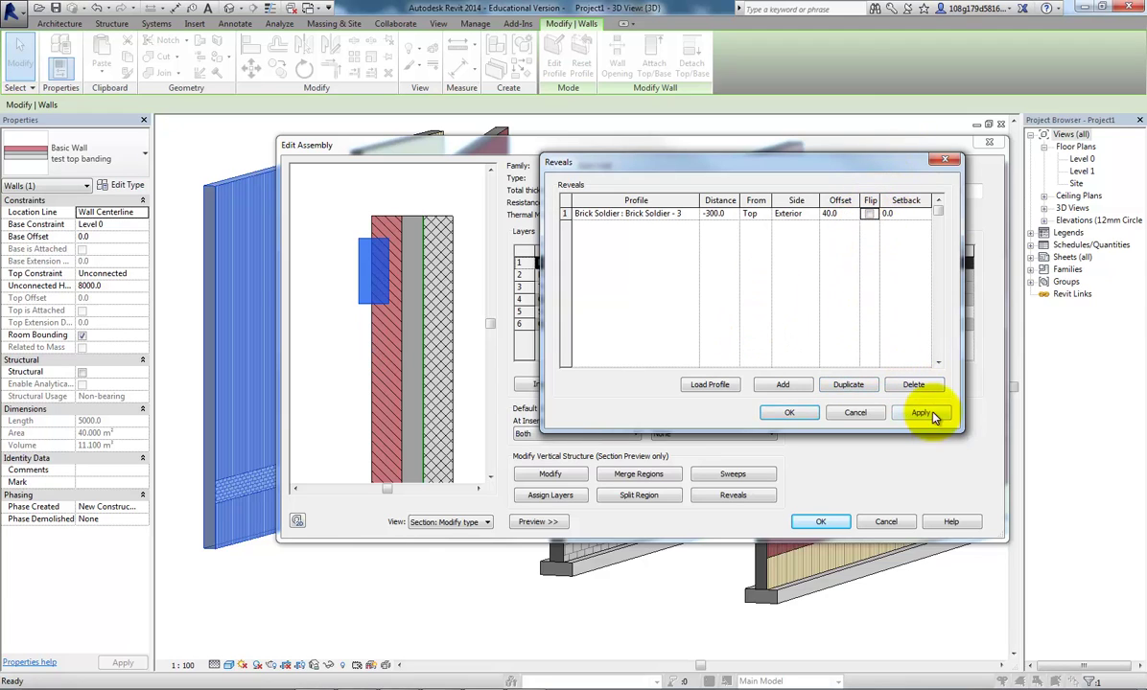
click(921, 413)
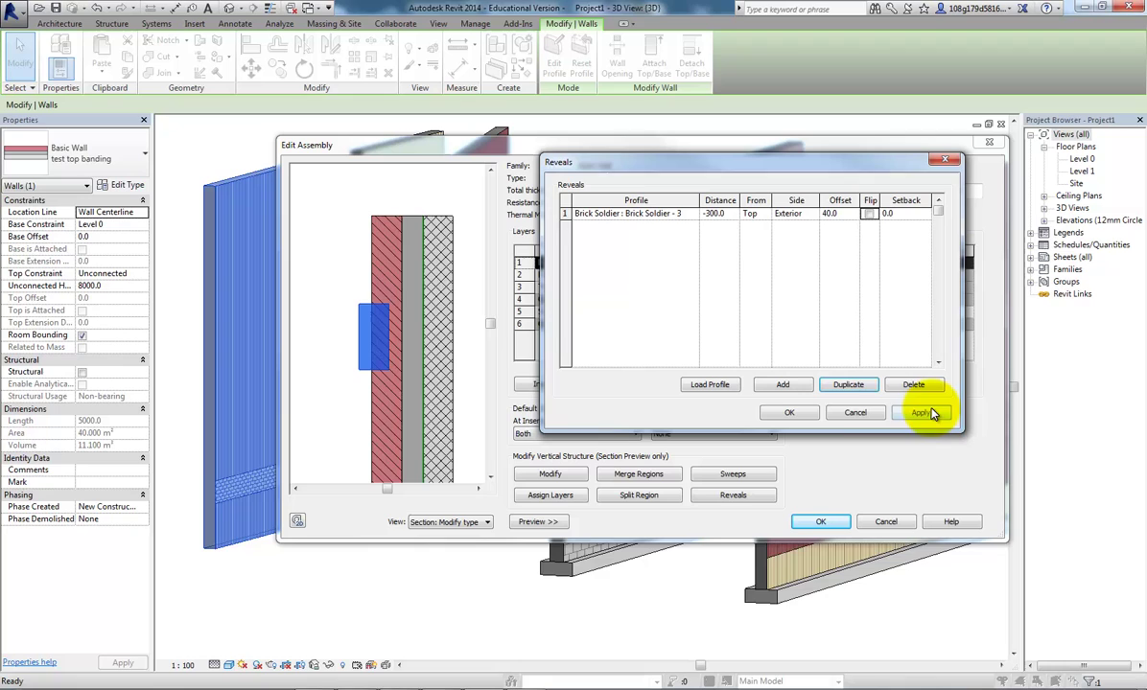
- Try the reveal on the wall's Interior side and return it to Exterior, applying both changes
click(793, 215)
click(790, 236)
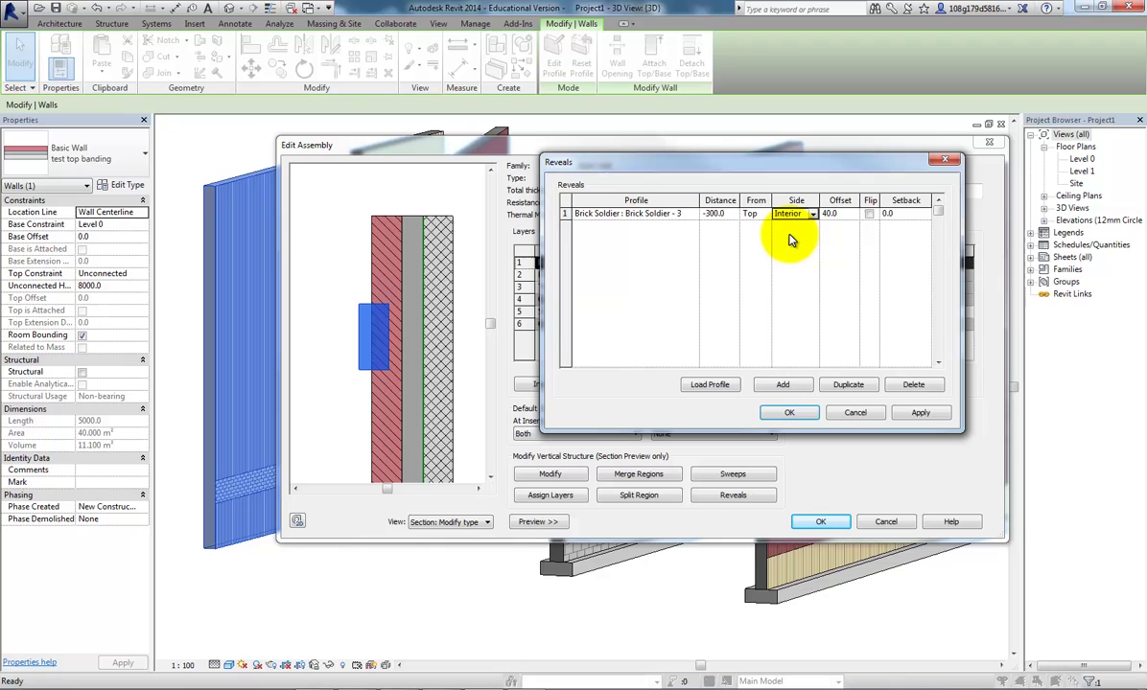
click(921, 413)
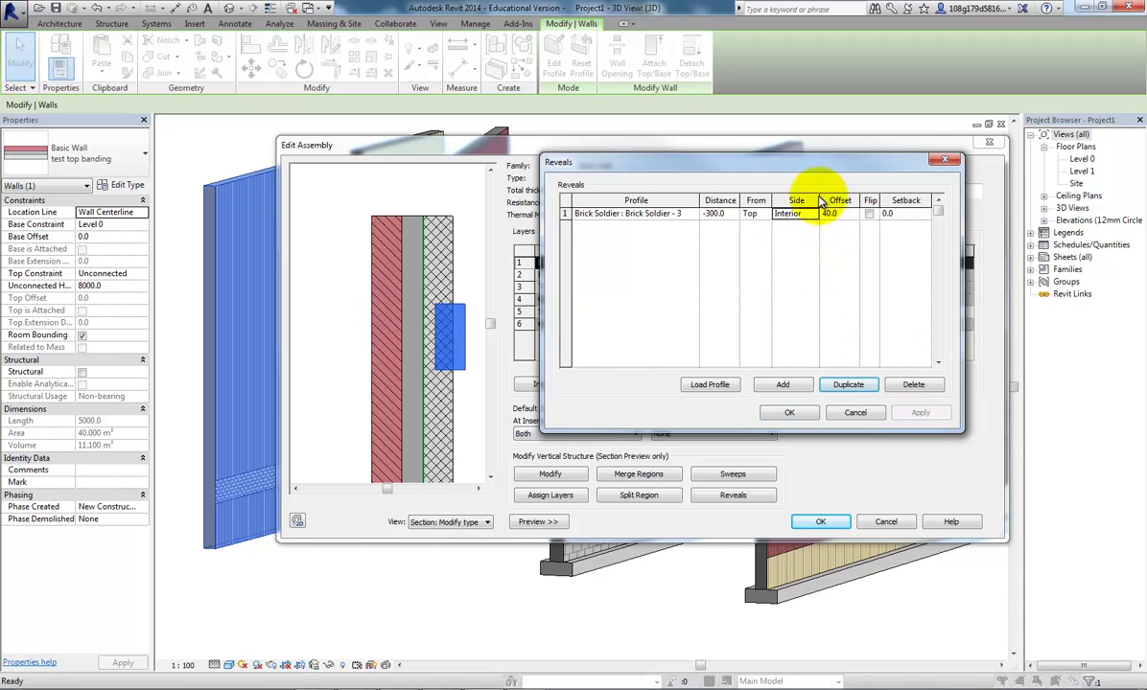
click(793, 214)
click(794, 226)
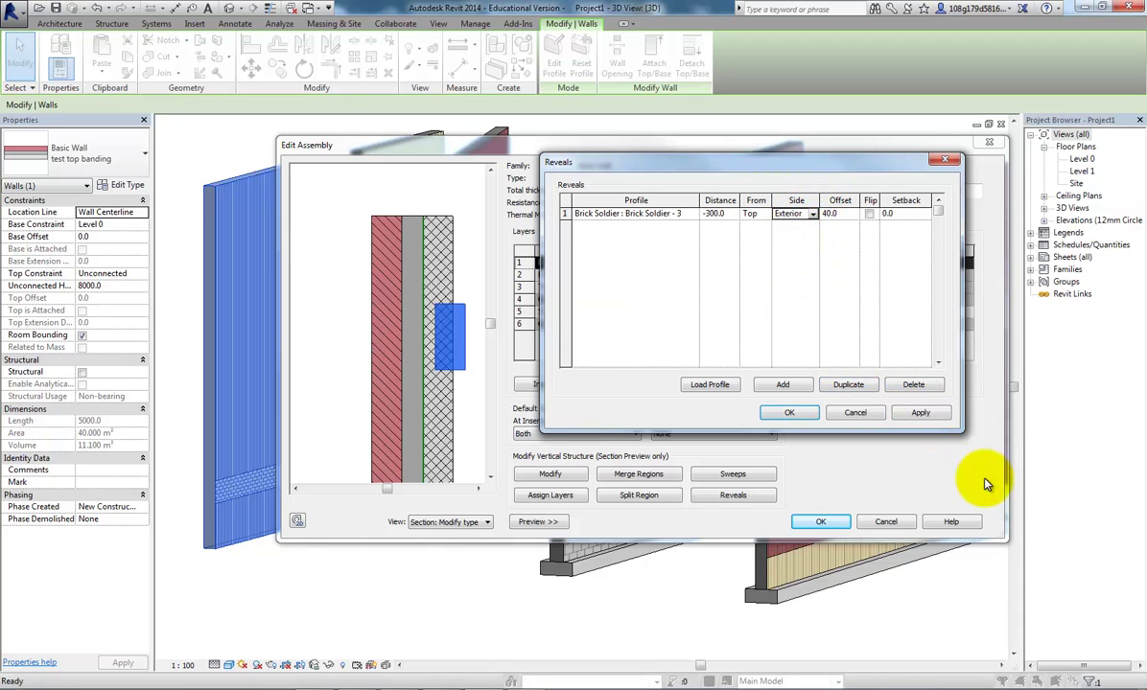
click(921, 413)
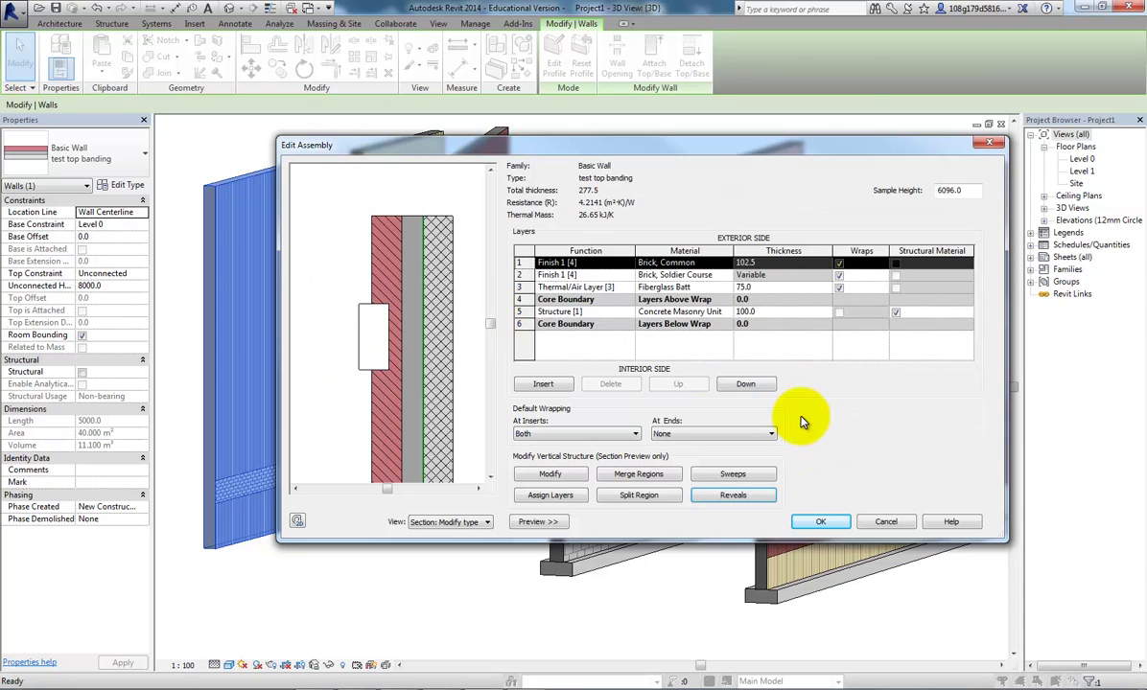
- Accept the reveal settings, the wall assembly and the type properties of test top banding
click(789, 412)
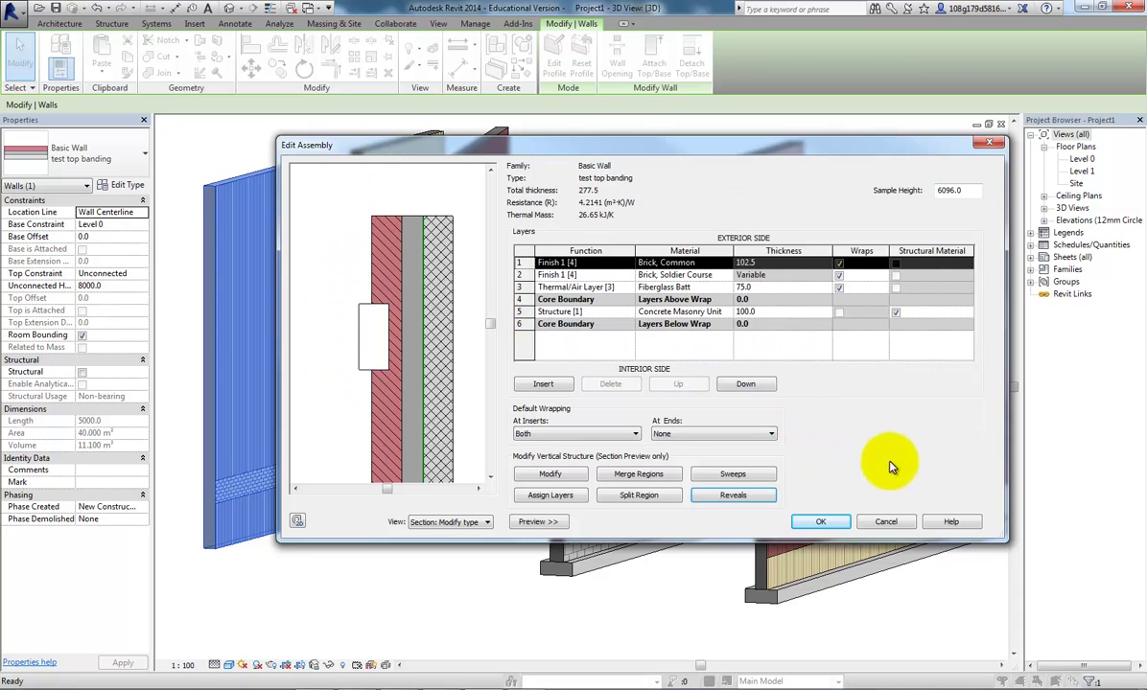
click(822, 521)
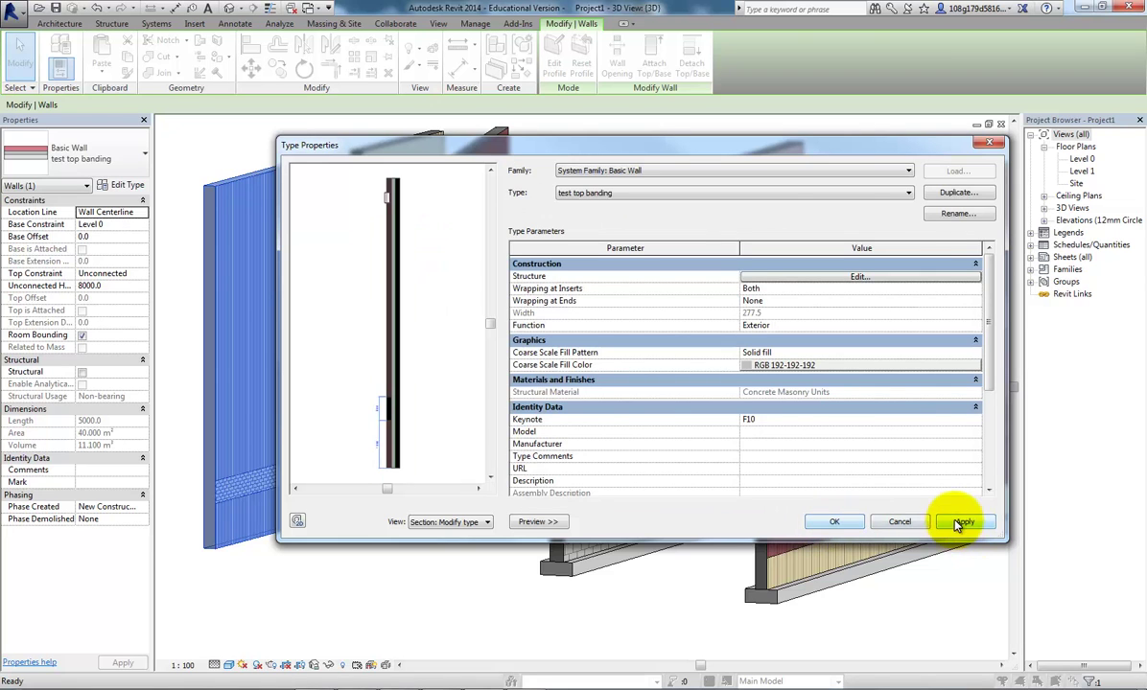
click(847, 524)
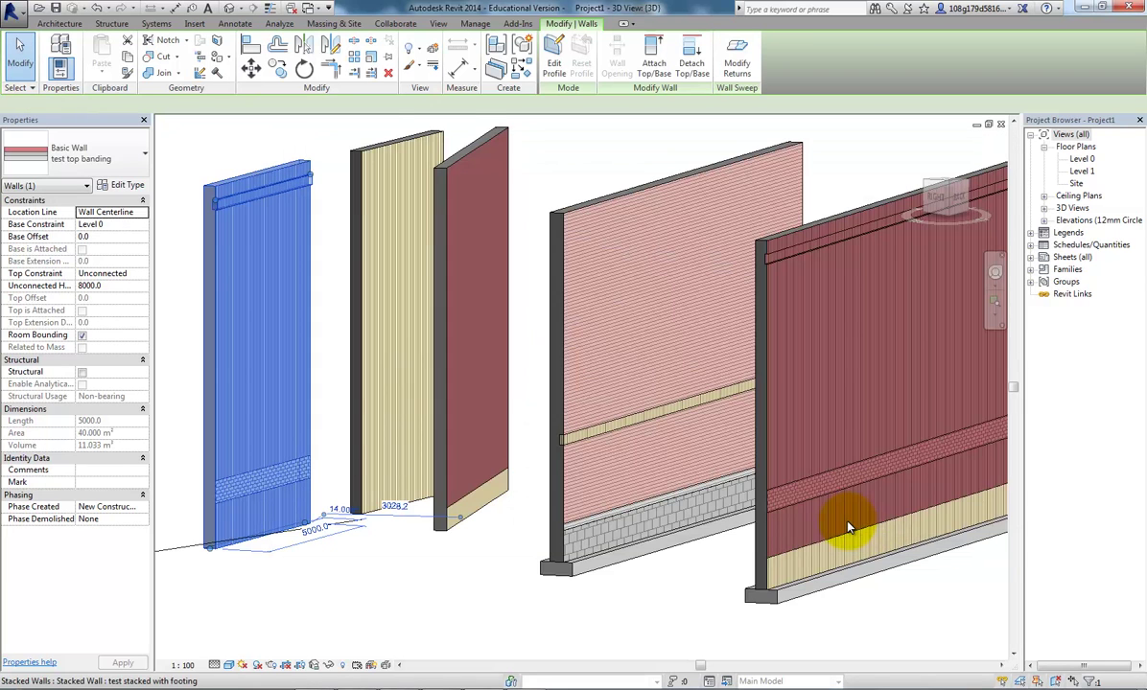
- Examine the reveal cut near the top of the stacked wall and the banded basic wall in 3D
click(615, 583)
scroll(808, 239, up, 5)
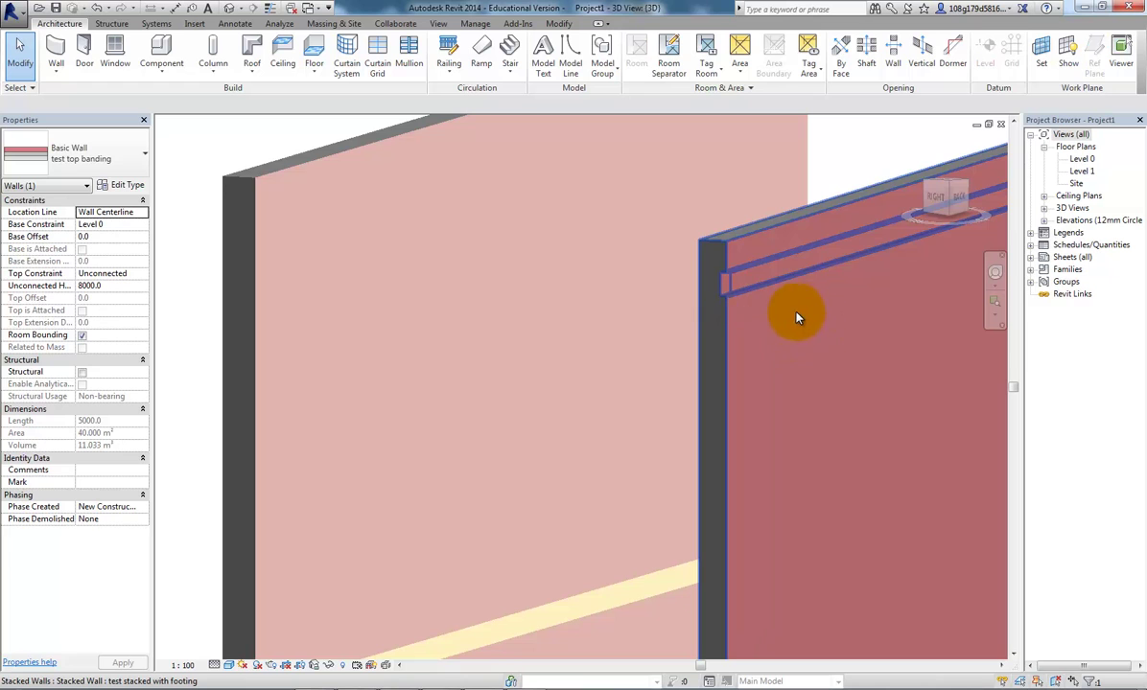
key(Escape)
scroll(752, 292, down, 8)
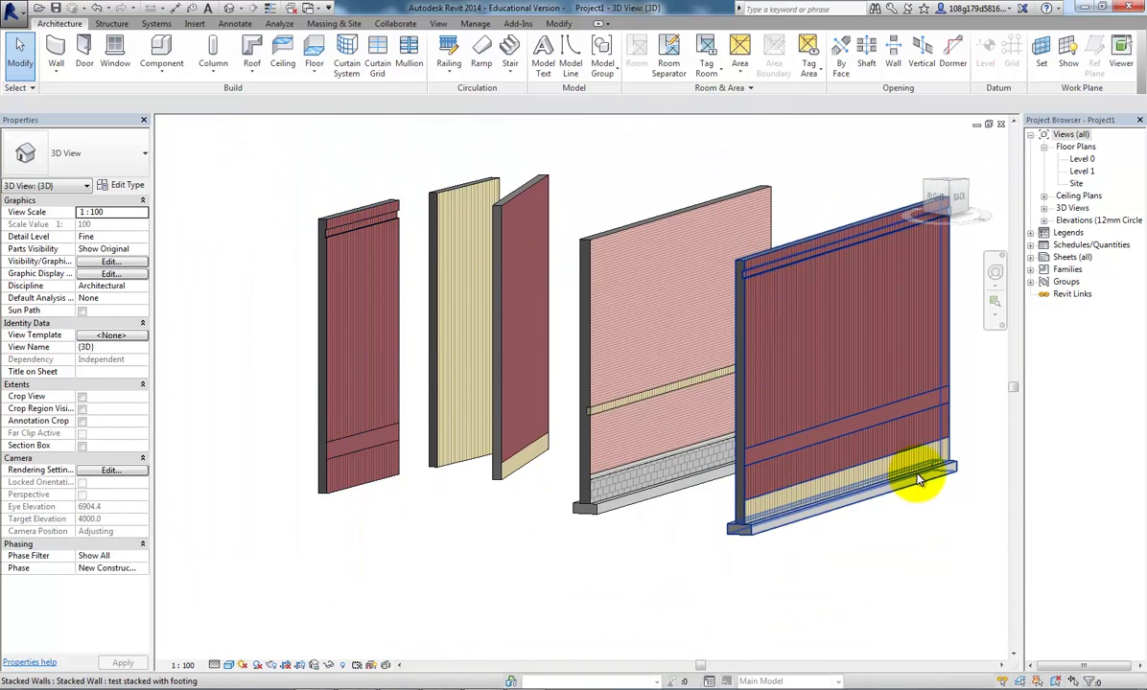
scroll(914, 287, up, 2)
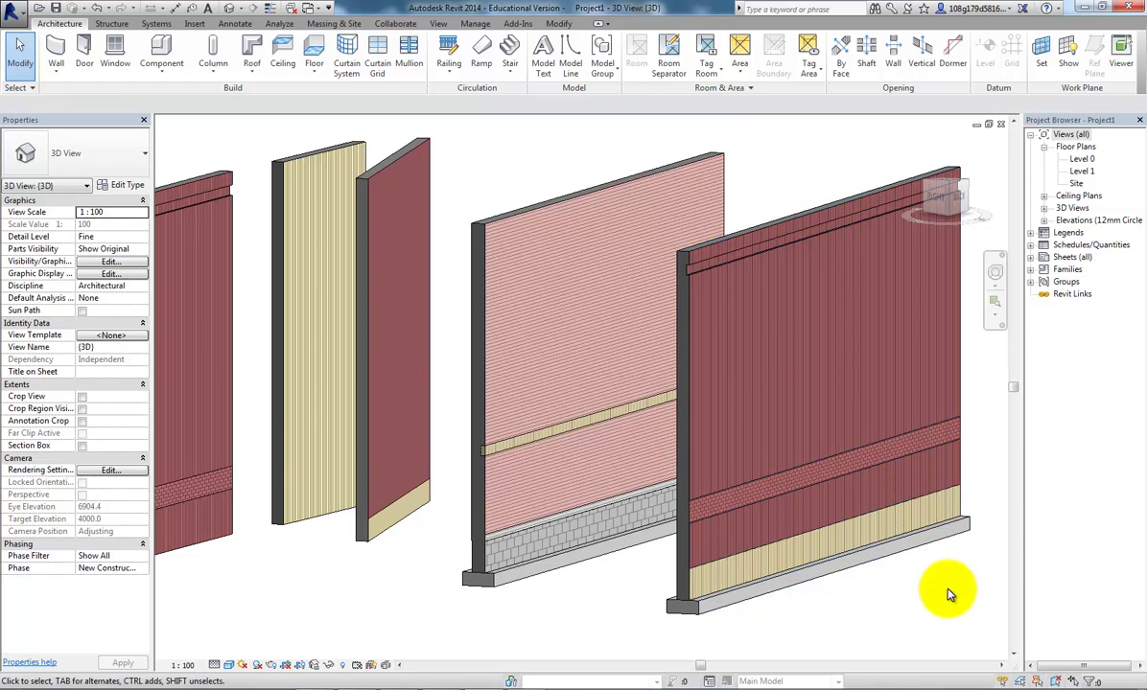
middle_drag(974, 582, 949, 590)
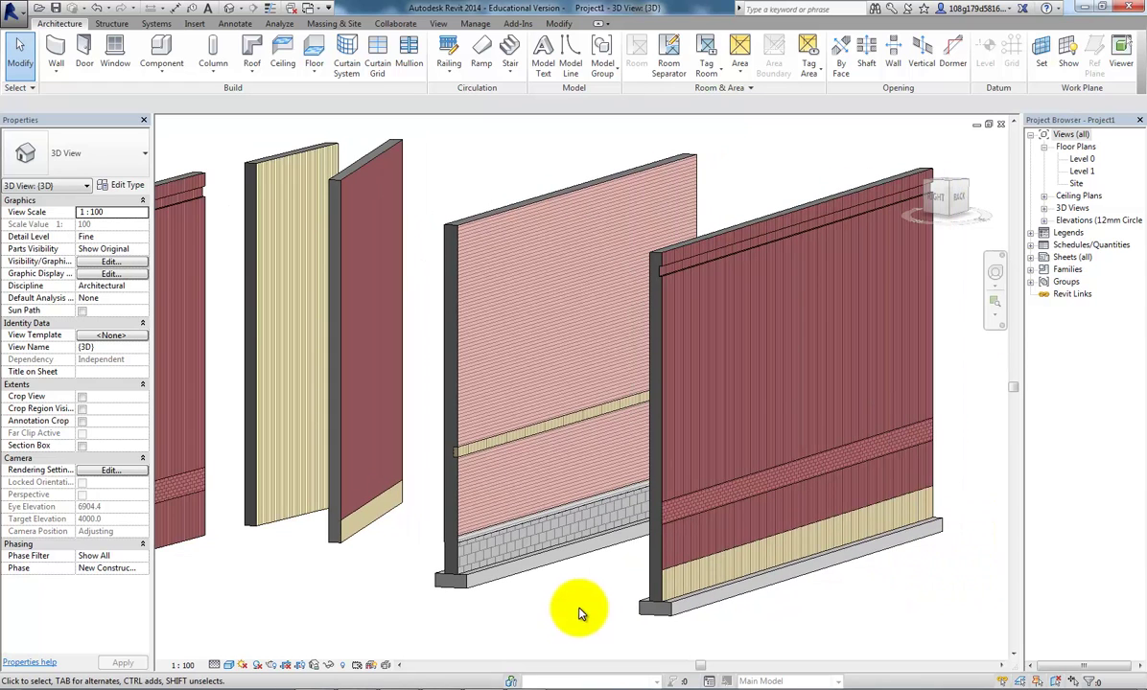
middle_drag(580, 611, 639, 624)
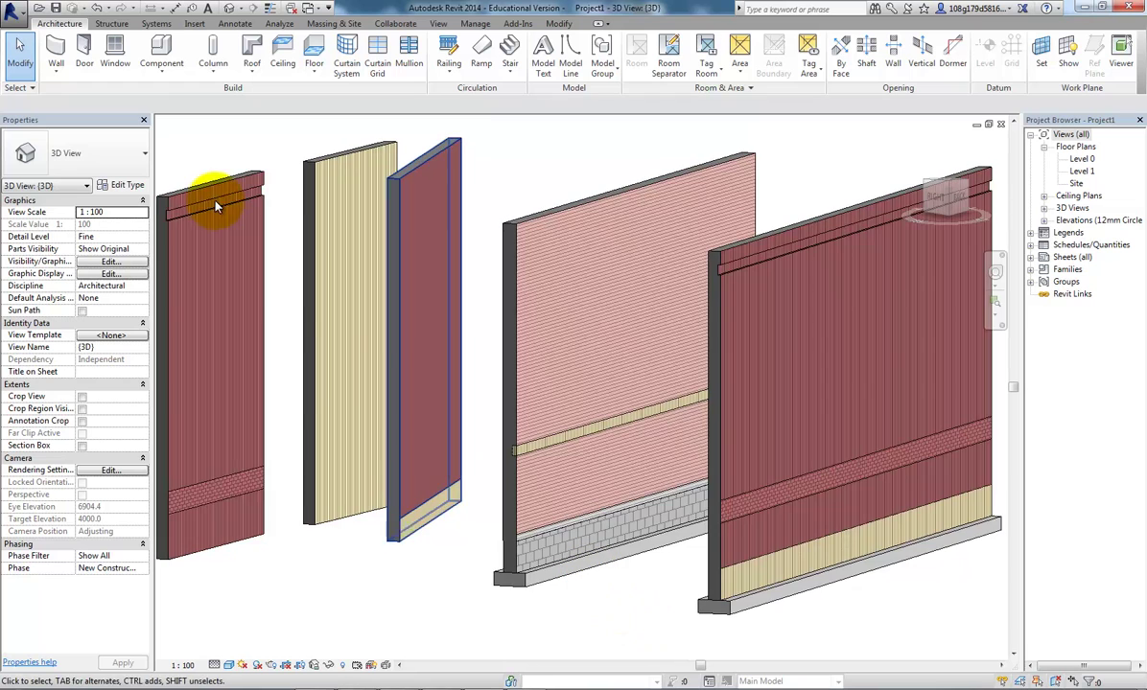
- Open the assembly of the banded basic wall's type with the section preview shown
click(217, 192)
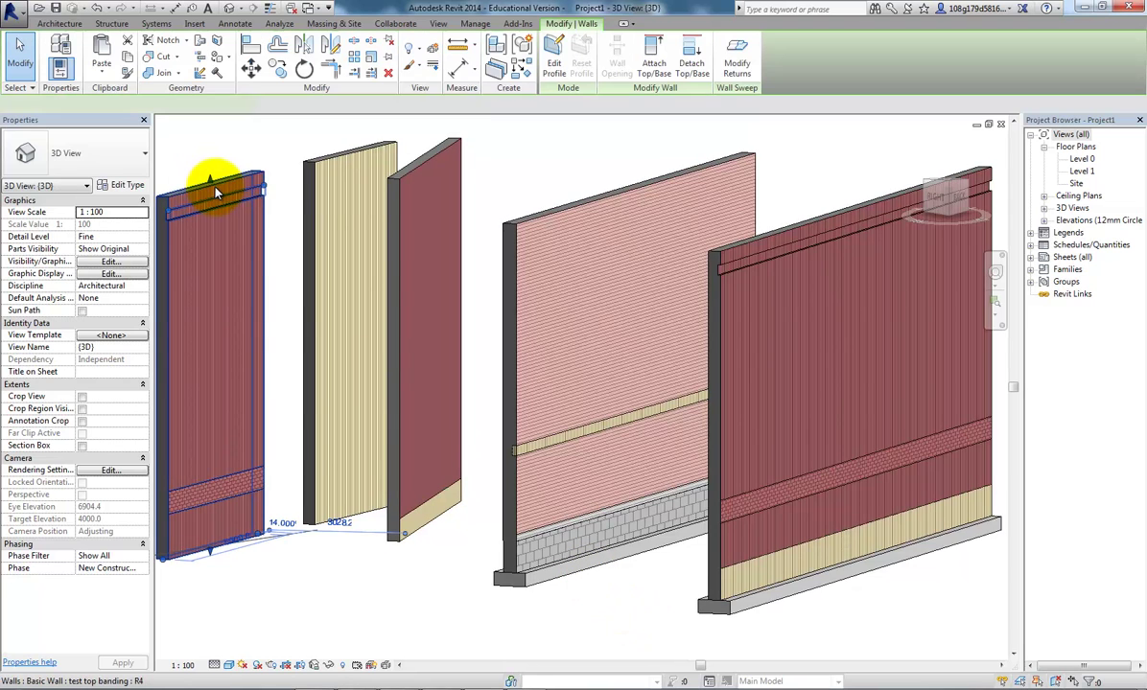
click(129, 184)
click(755, 277)
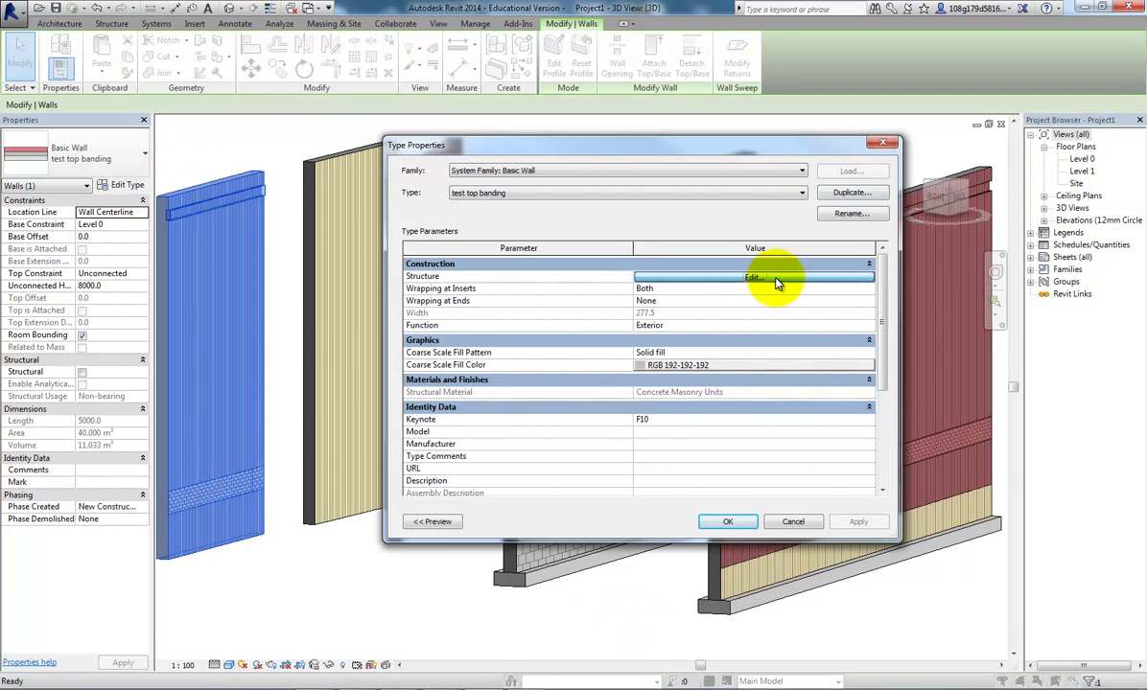
click(436, 522)
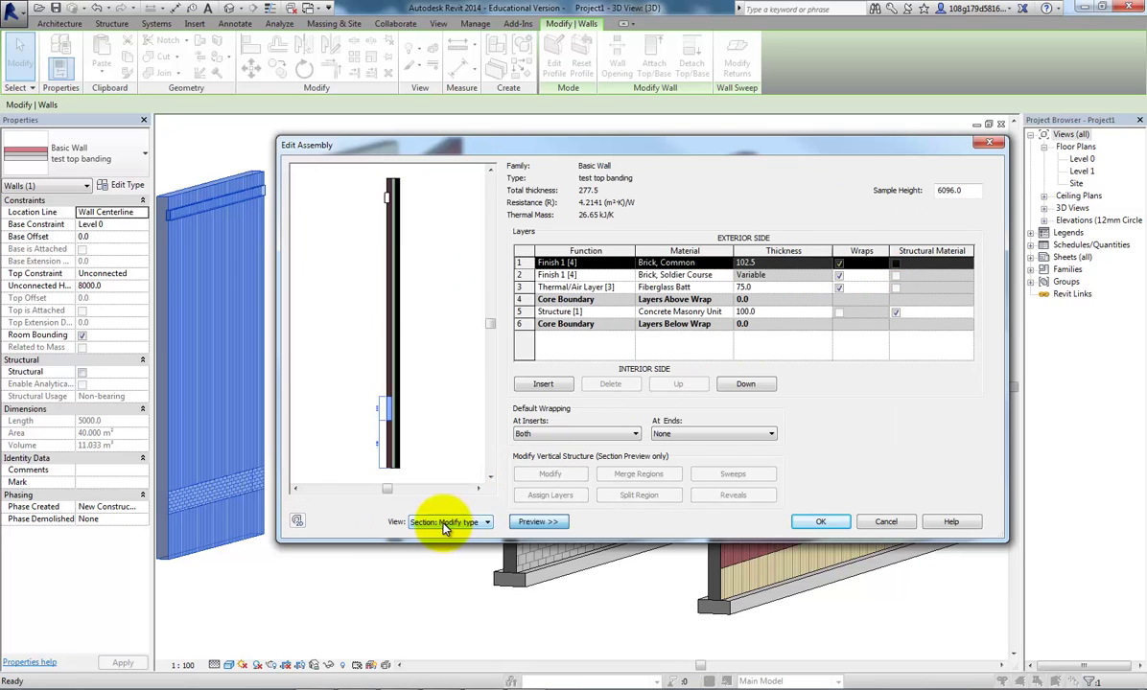
click(448, 523)
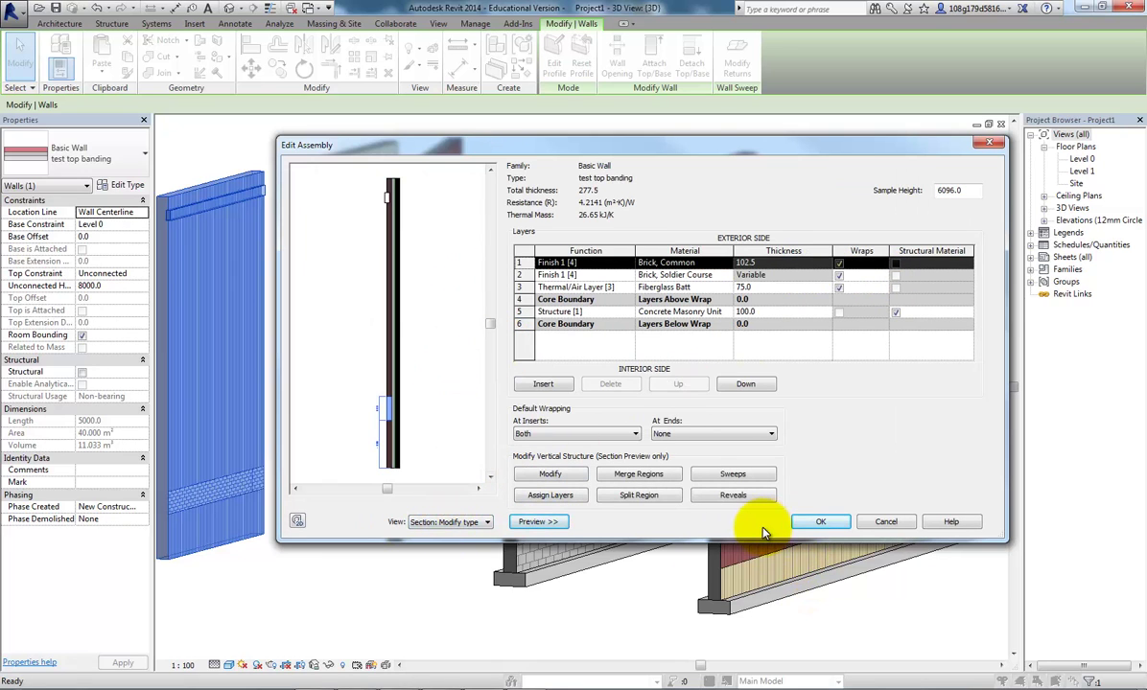
- Add a wall sweep with the profile Brick Soldier : Brick Soldier - 3 Courses and the material Brick, Common
click(734, 476)
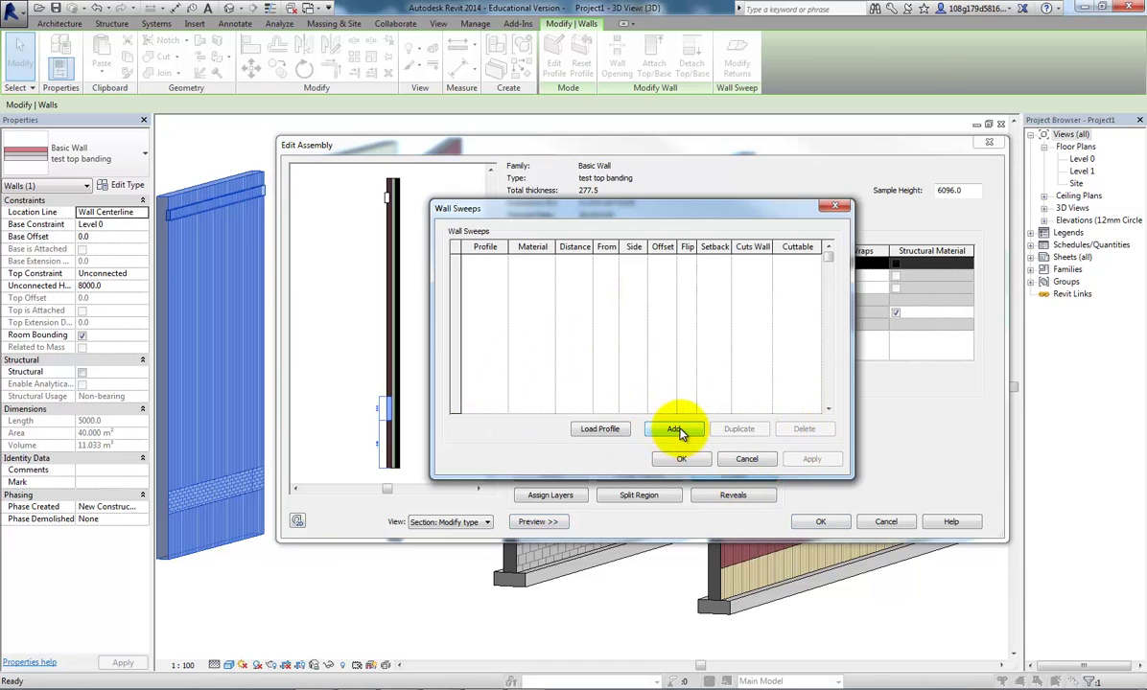
click(676, 430)
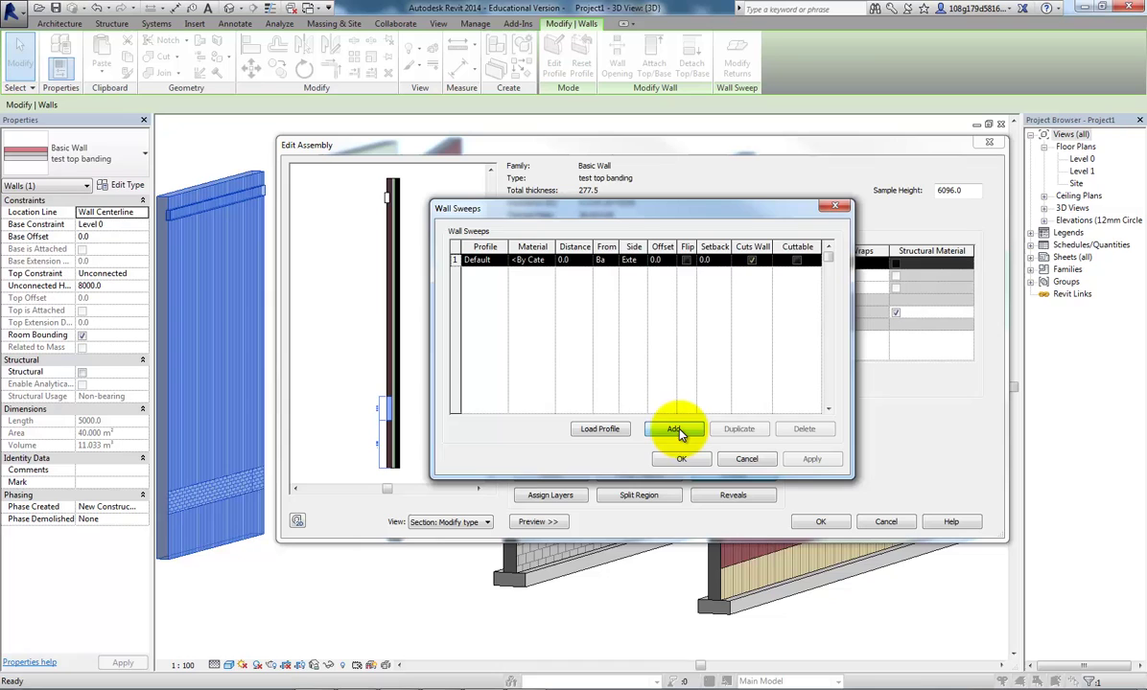
click(503, 262)
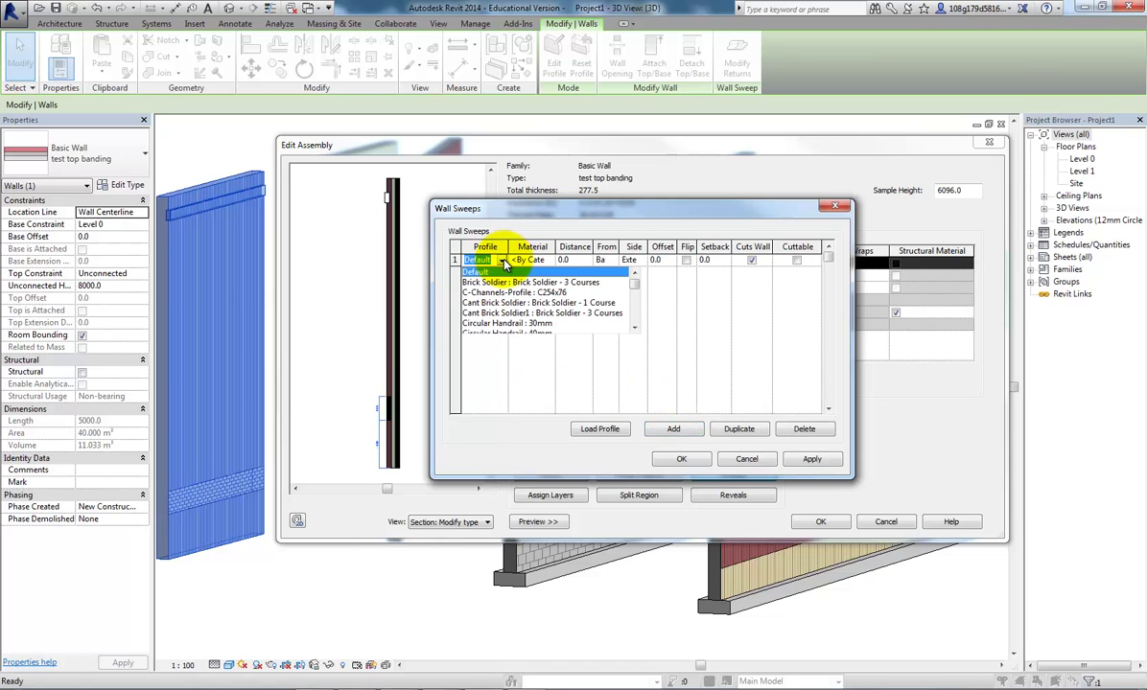
click(573, 284)
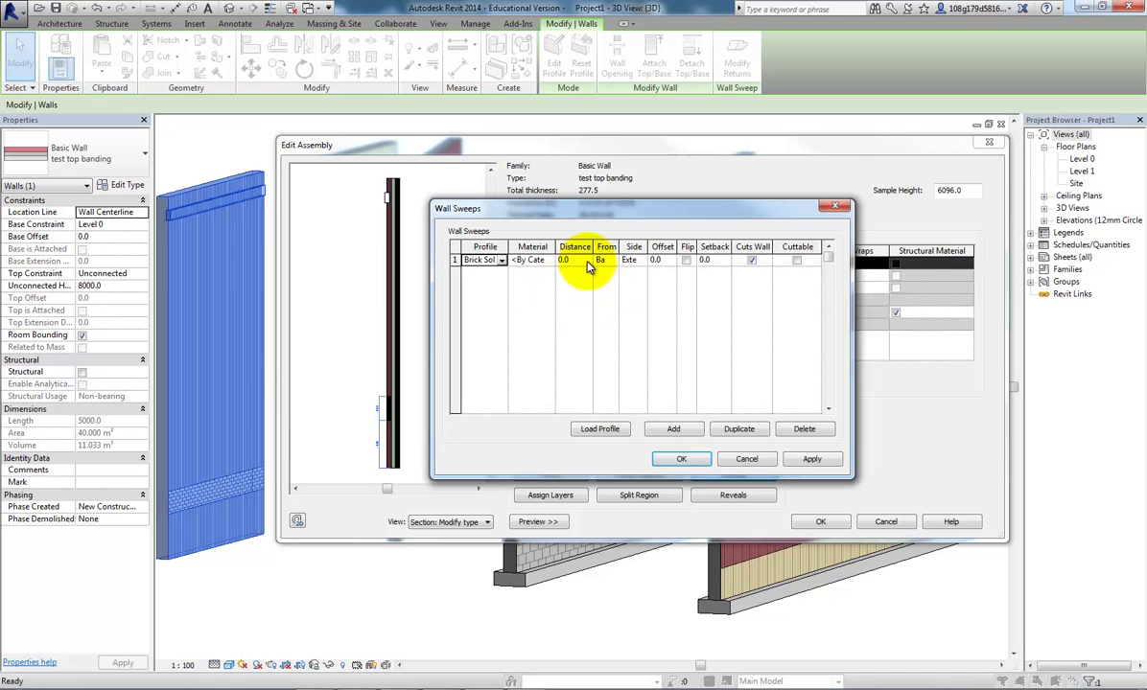
click(552, 261)
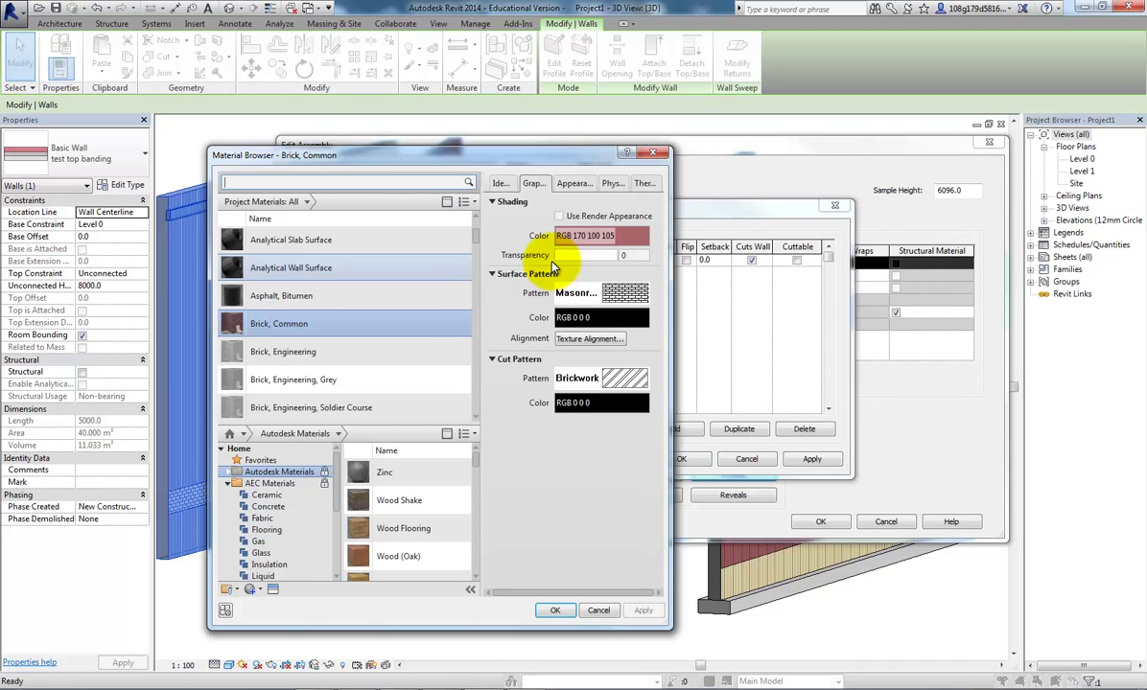
click(389, 325)
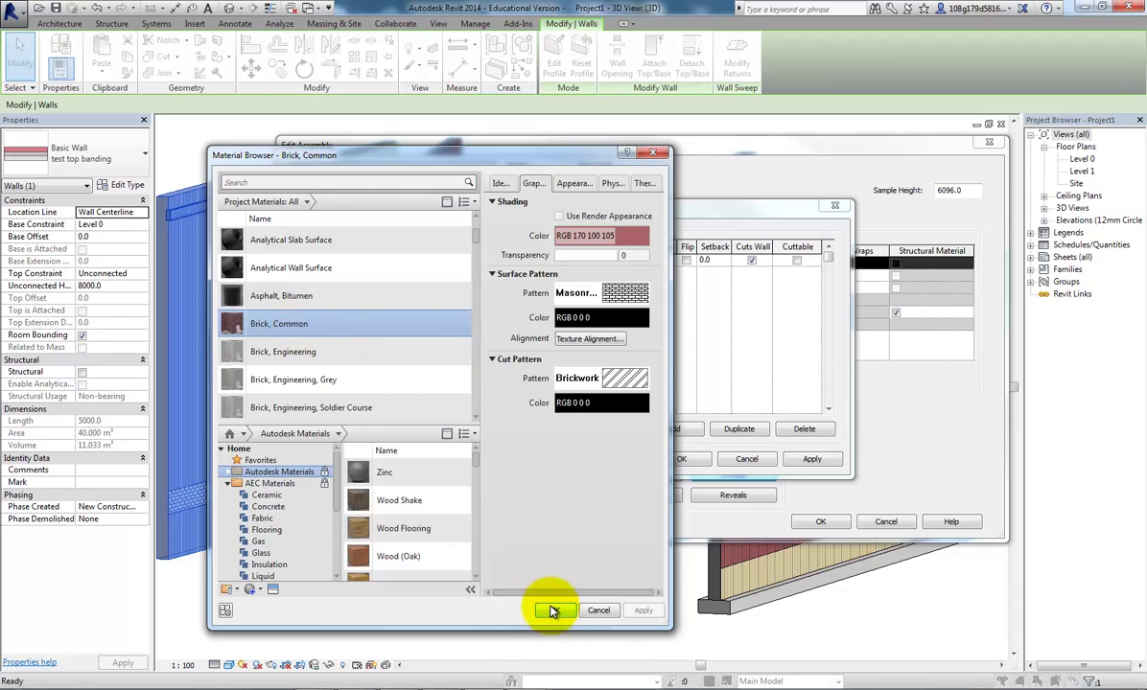
click(553, 612)
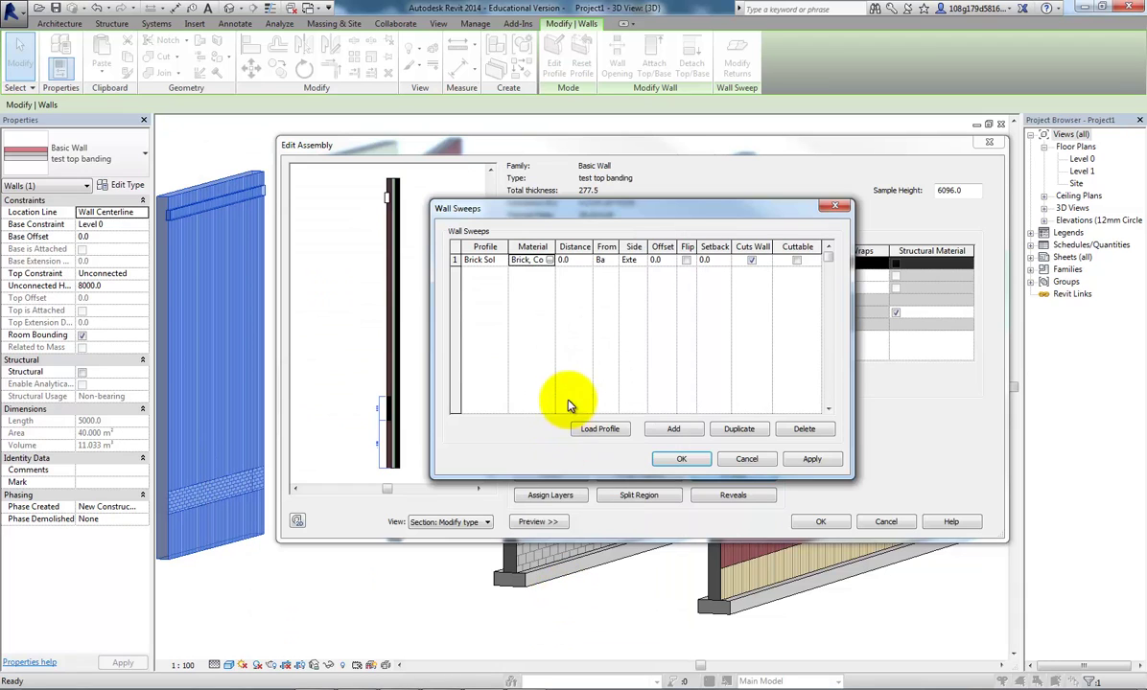
- Reference the sweep from the wall's Top, apply it, and close the sweep settings
click(599, 261)
click(611, 261)
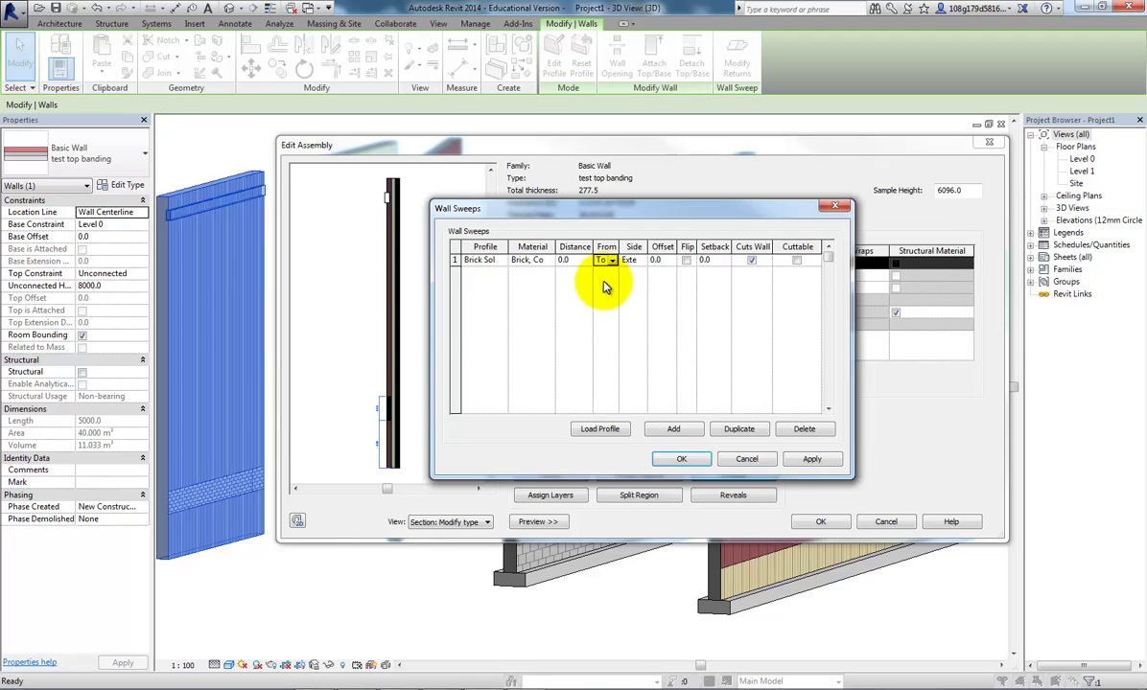
click(811, 460)
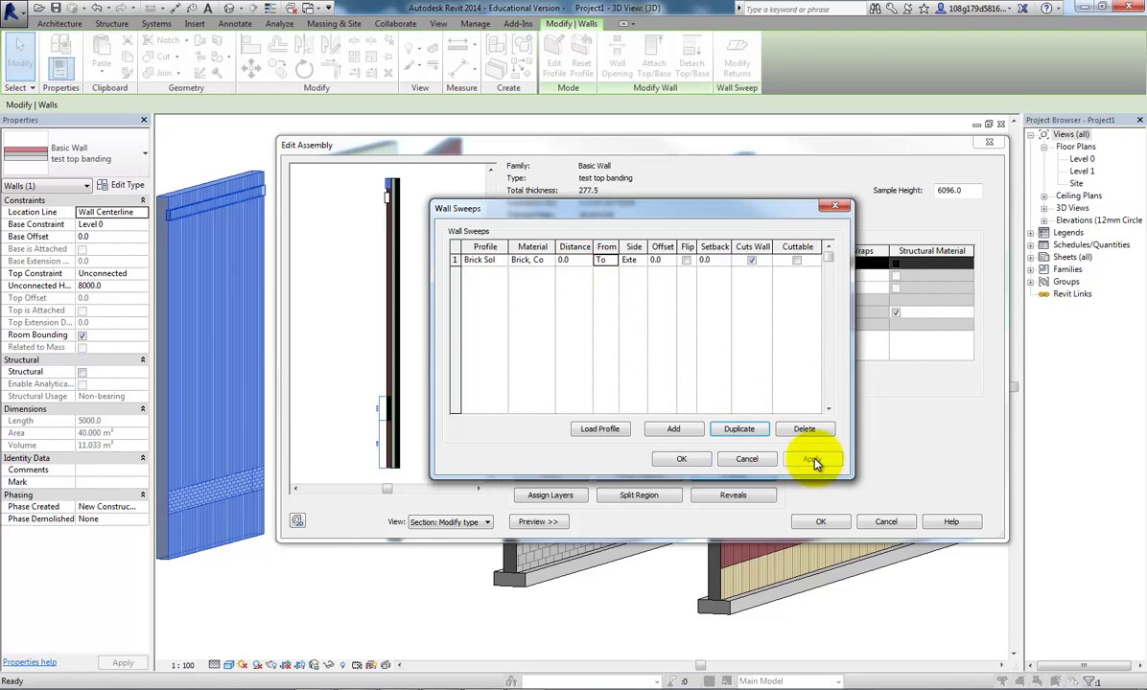
click(744, 459)
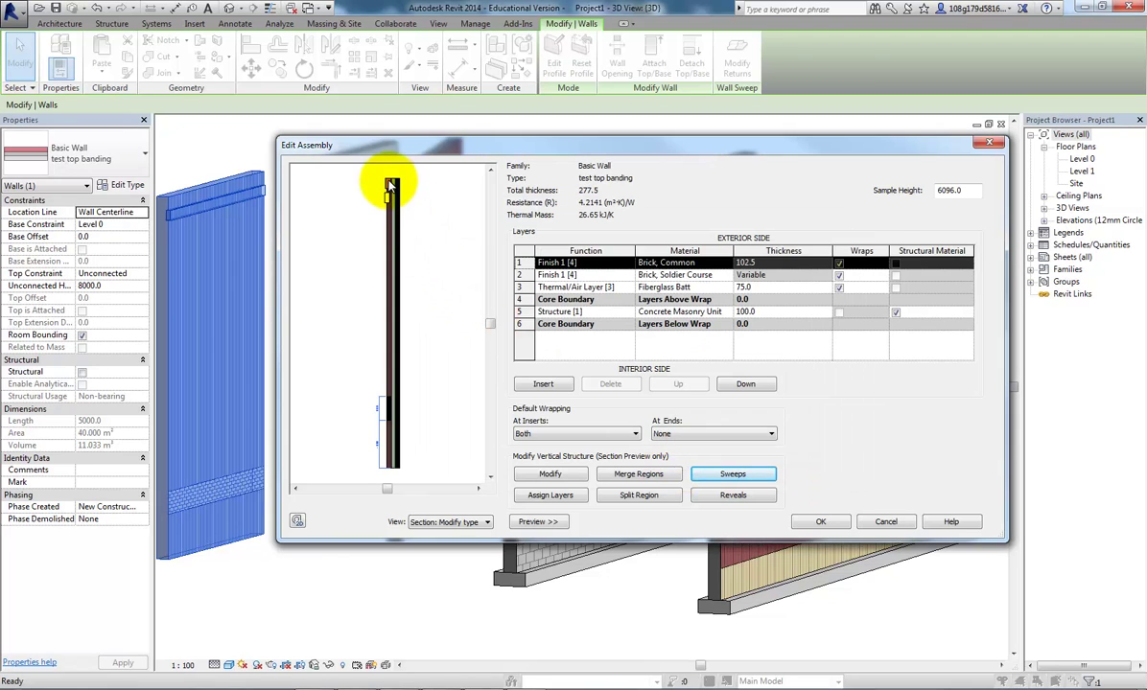
- Reopen the sweep settings beside the top section preview and set the sweep's distance from the top to -500 mm
scroll(390, 177, up, 4)
scroll(390, 177, up, 3)
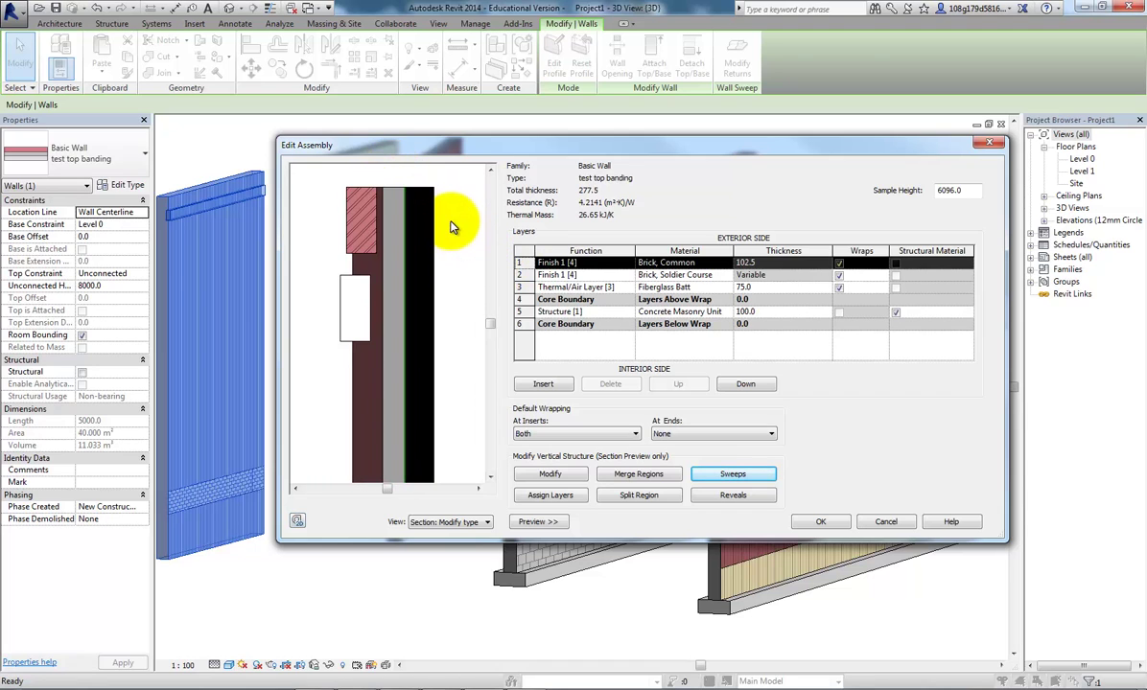
click(745, 477)
drag(538, 206, 689, 172)
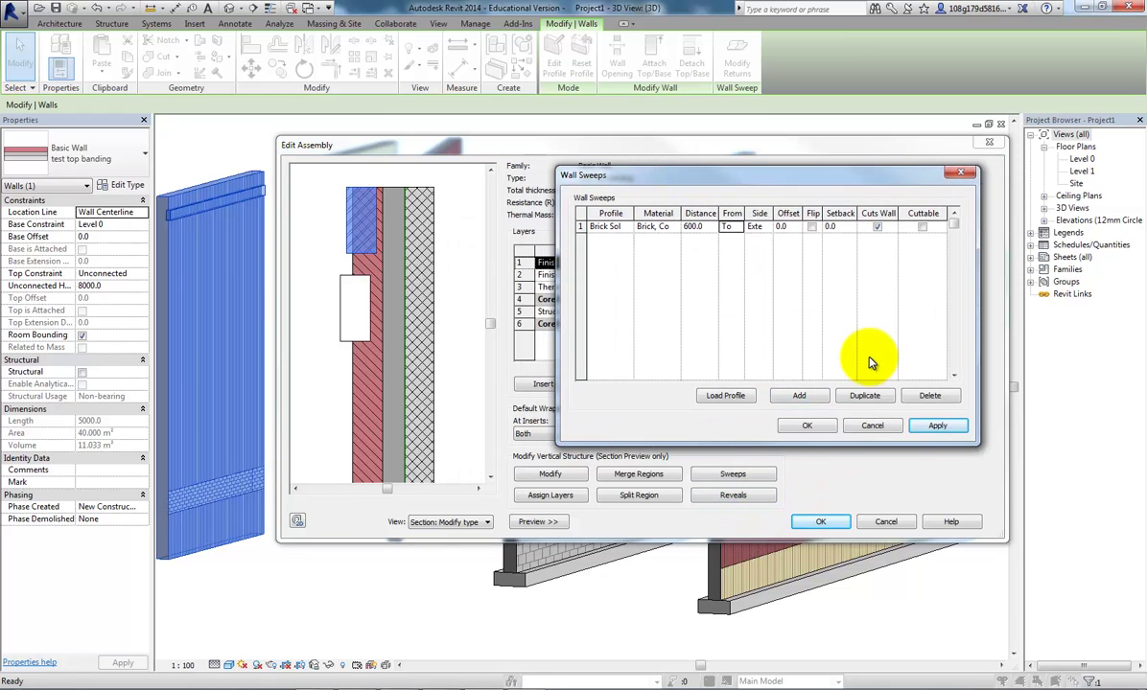
click(710, 227)
text(-500)
key(Return)
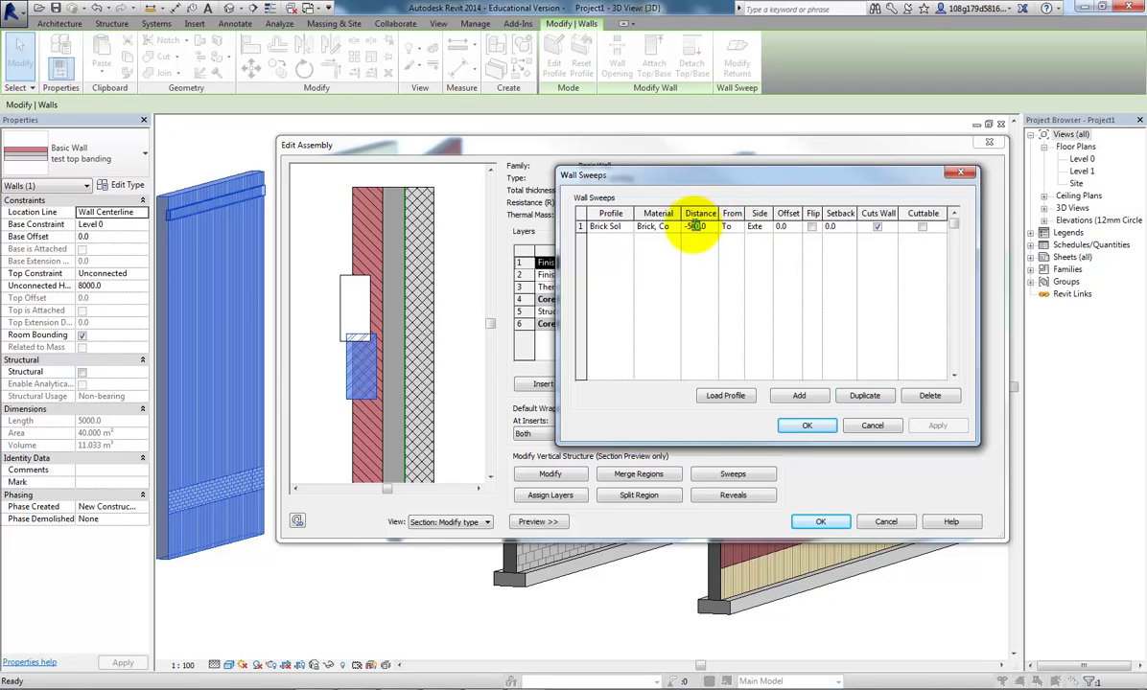
- Set the brick-soldier sweep's distance from the top to -550 mm and its offset to 50 mm, and accept the sweep settings
drag(697, 230, 708, 242)
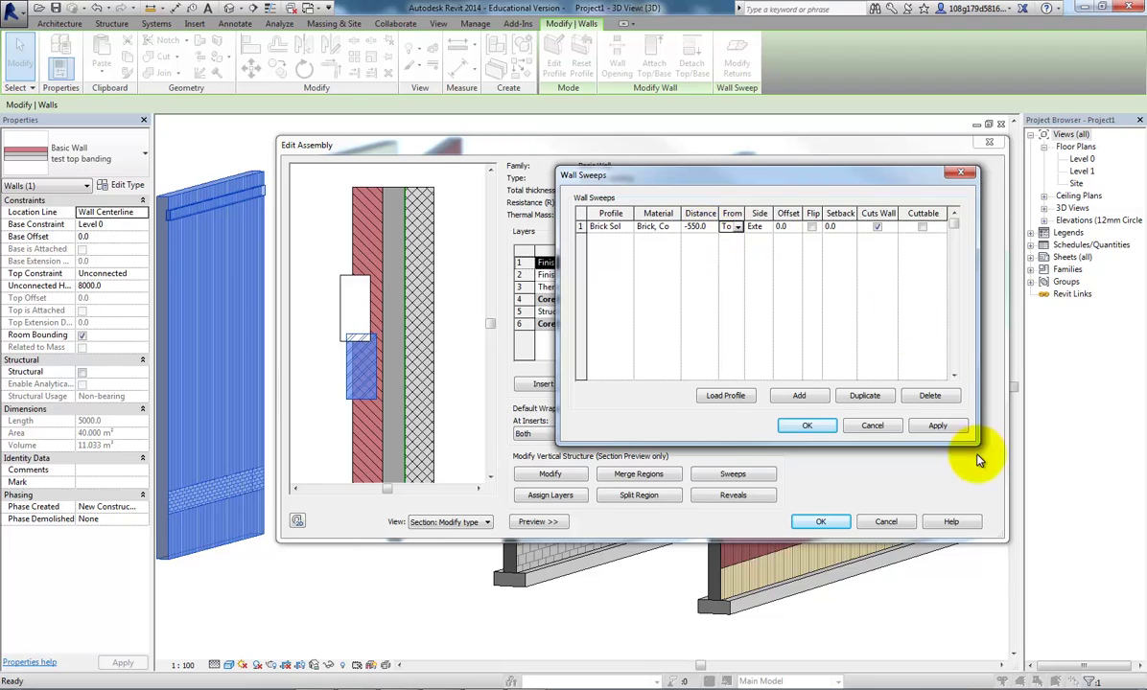
click(937, 426)
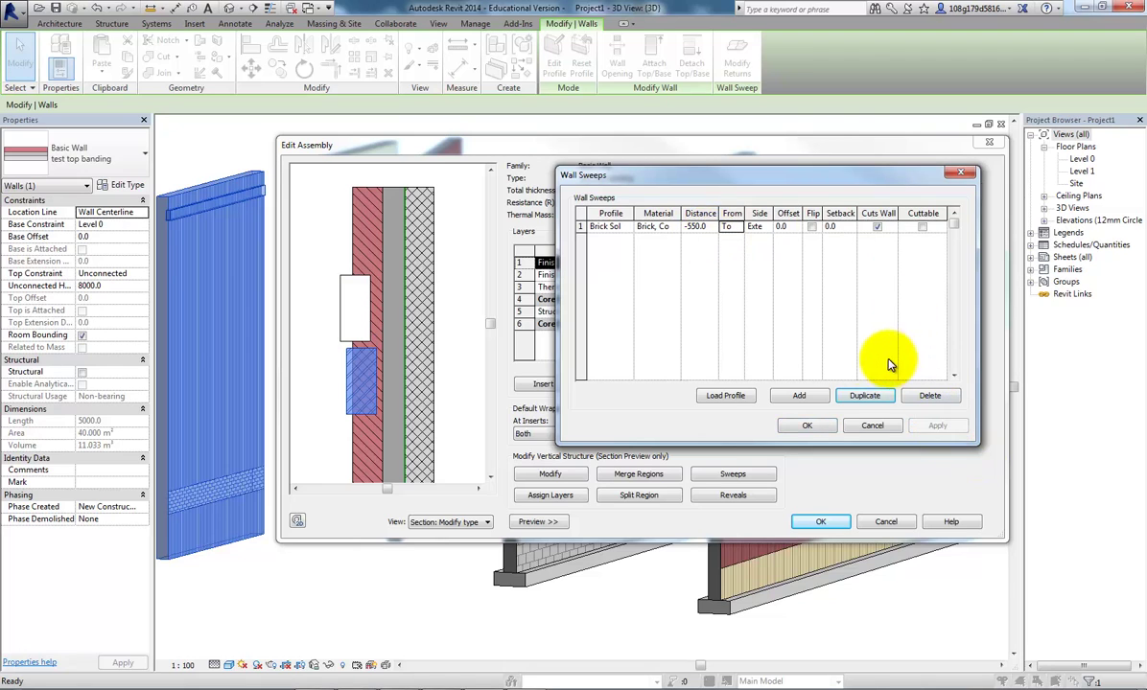
click(796, 227)
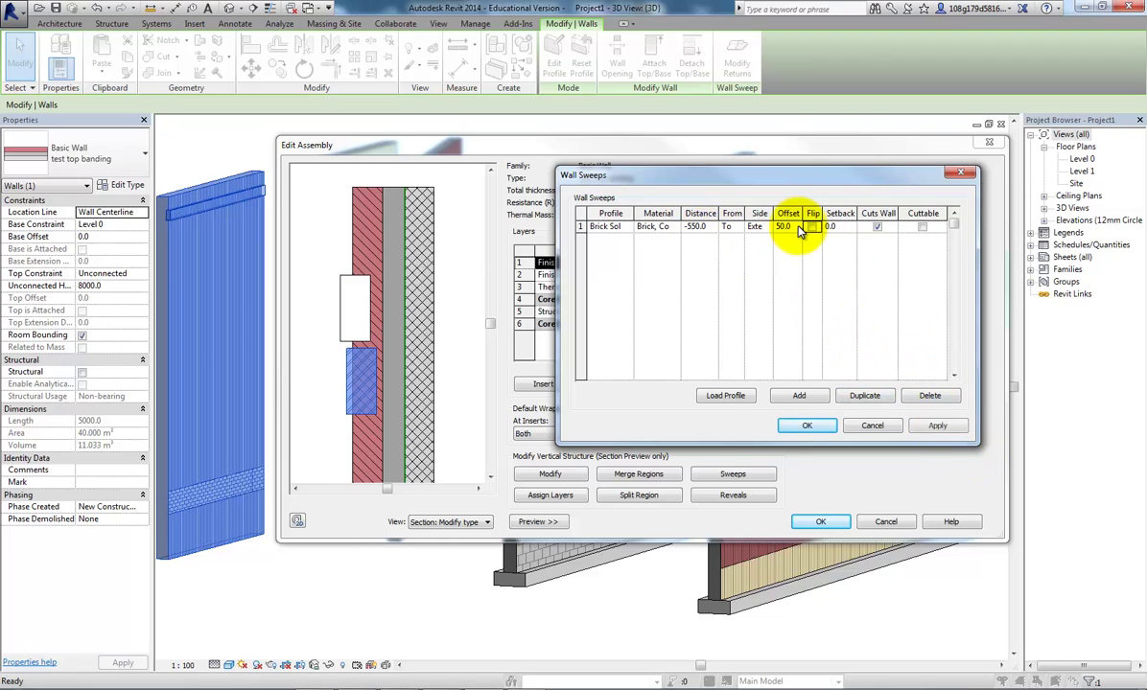
click(937, 426)
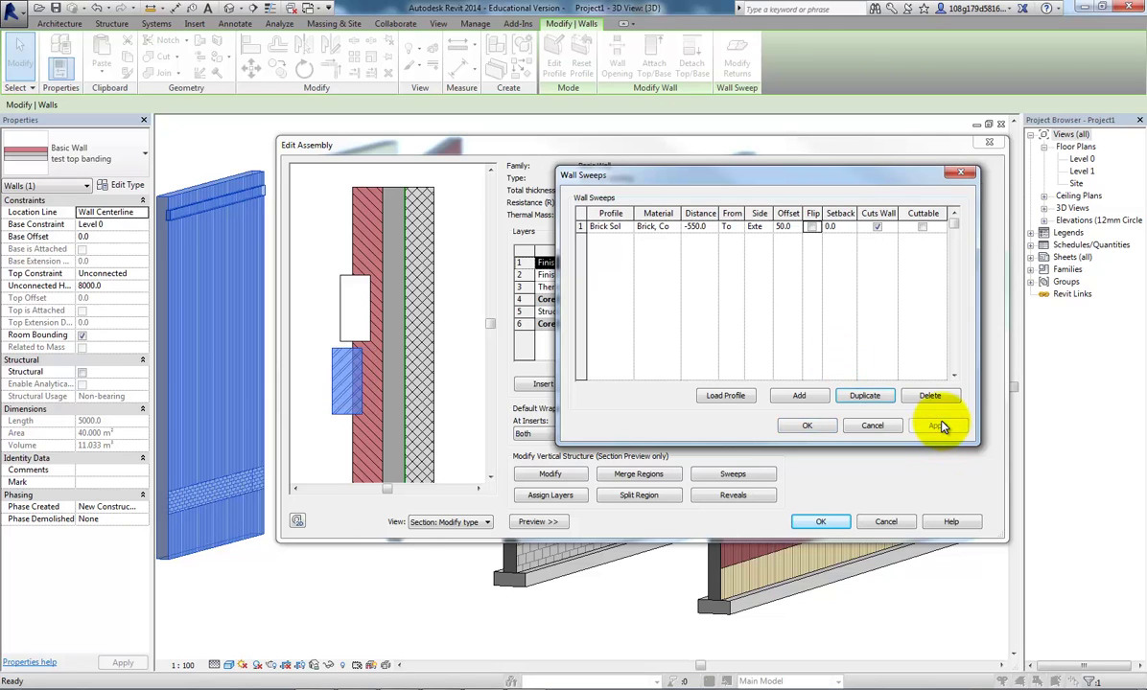
click(805, 427)
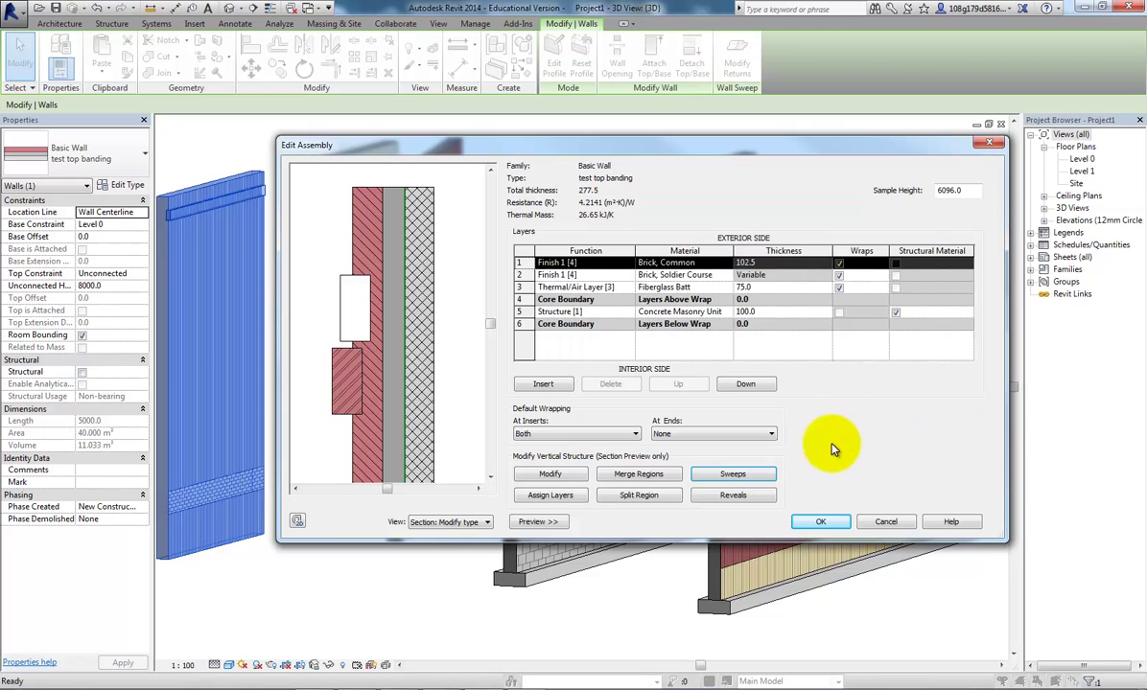
- Accept the edited assembly and apply the type changes to the banded wall
click(821, 522)
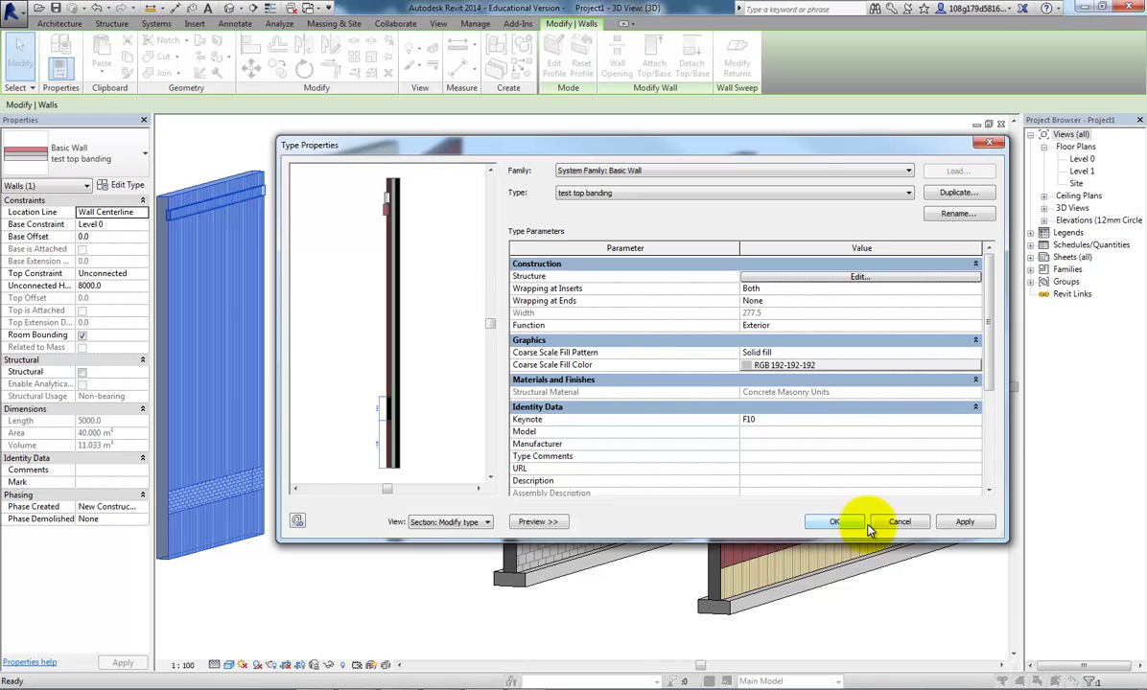
click(963, 523)
click(832, 522)
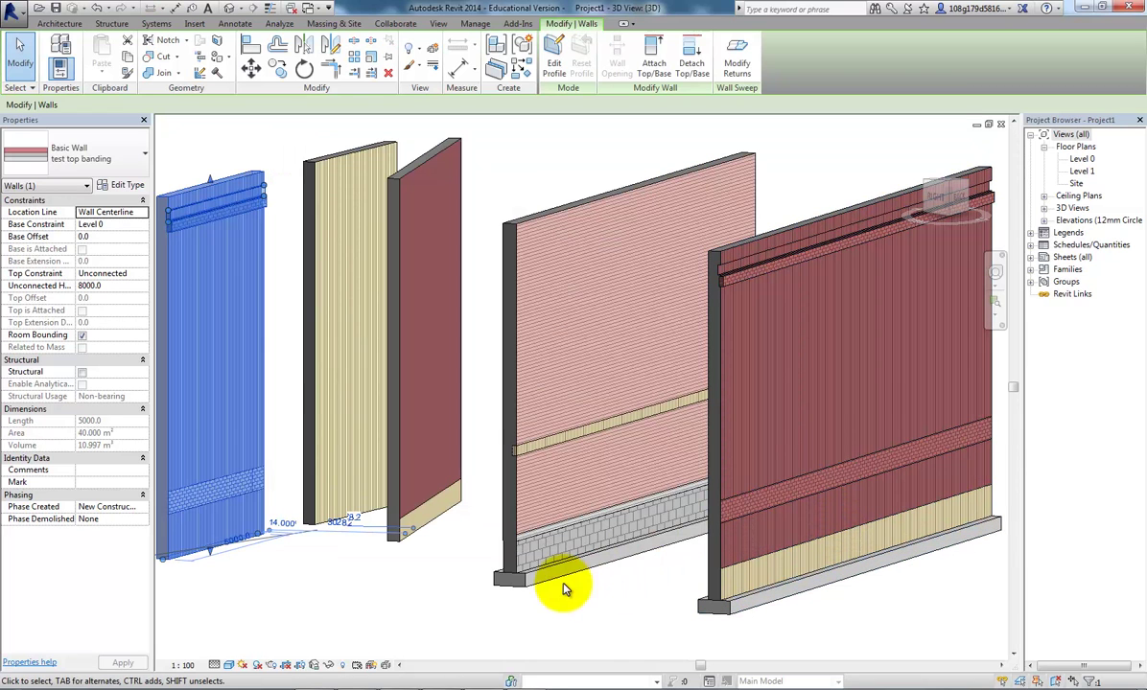
- Examine the projecting brick sweep and reveal near the top of the banded walls in the 3D view
scroll(238, 261, up, 5)
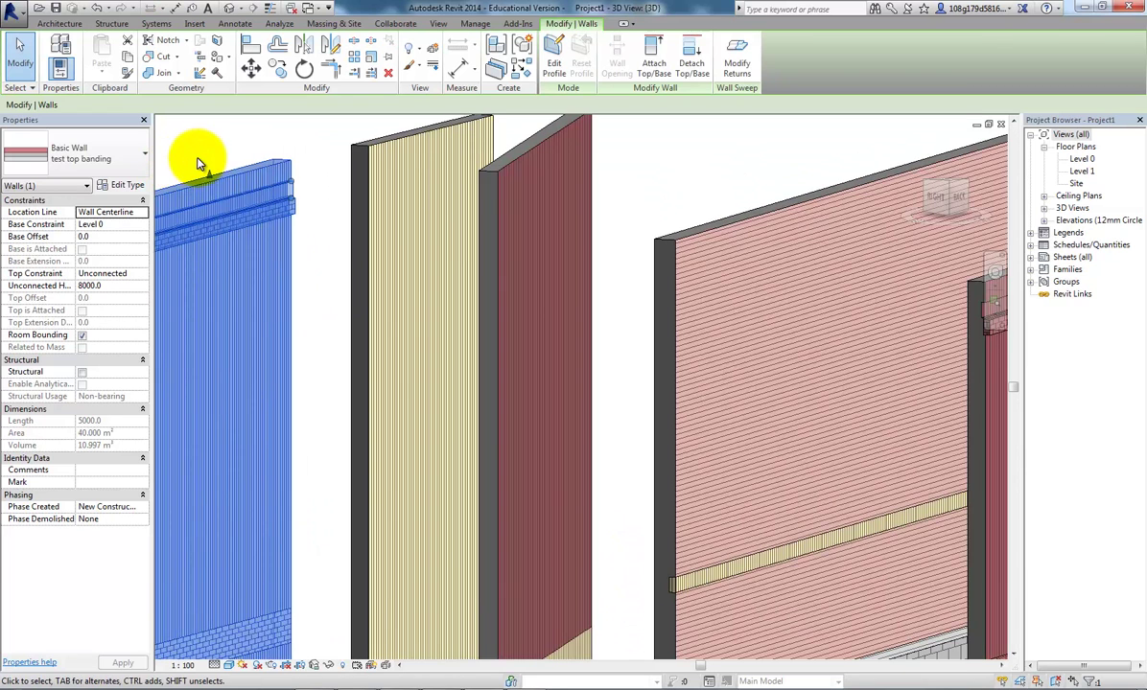
click(336, 254)
shift+middle_drag(336, 254, 455, 256)
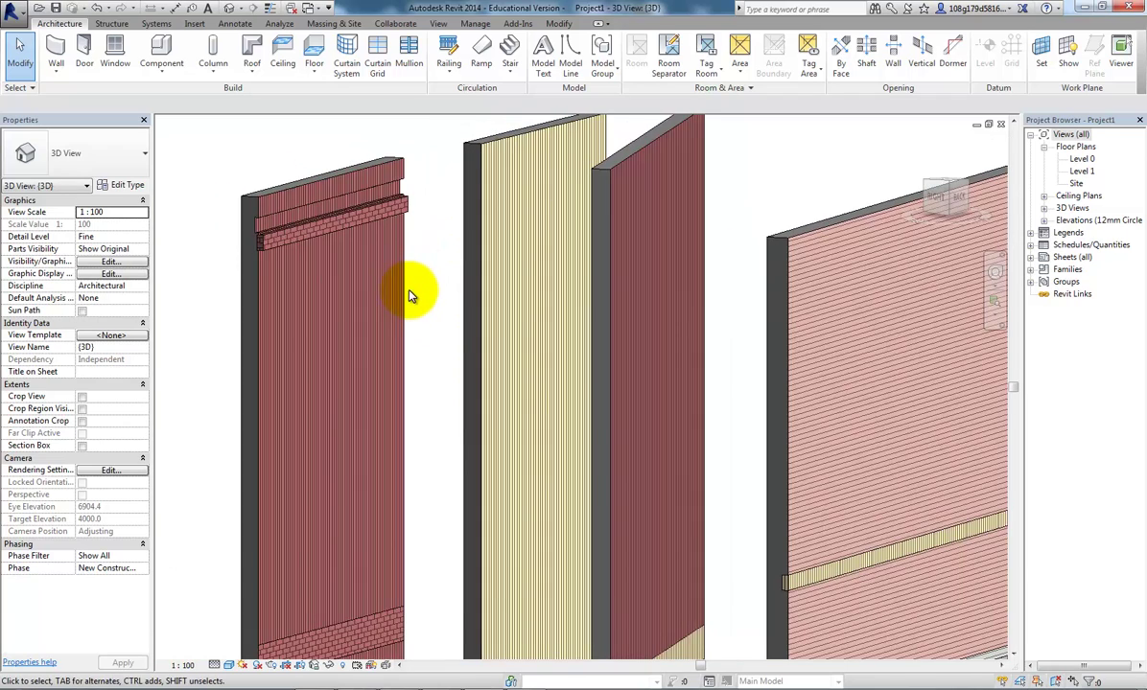
mouse_move(409, 299)
shift+middle_down()
mouse_move(456, 307)
mouse_move(409, 299)
shift+middle_up()
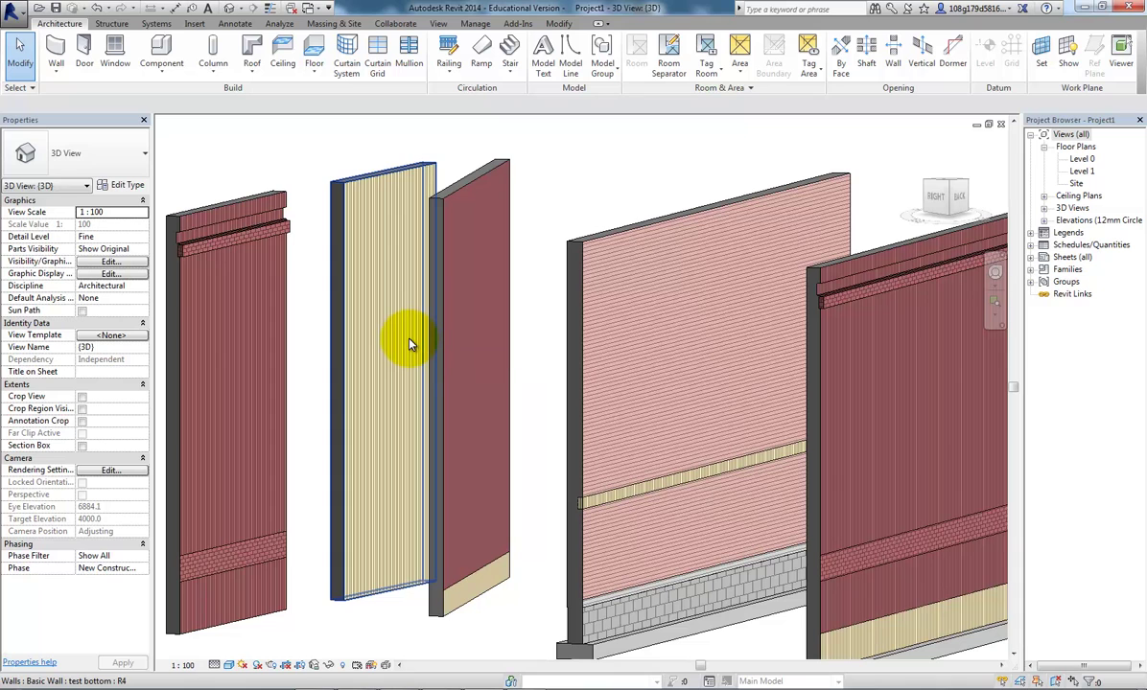
shift+middle_drag(409, 343, 679, 412)
middle_drag(568, 245, 592, 230)
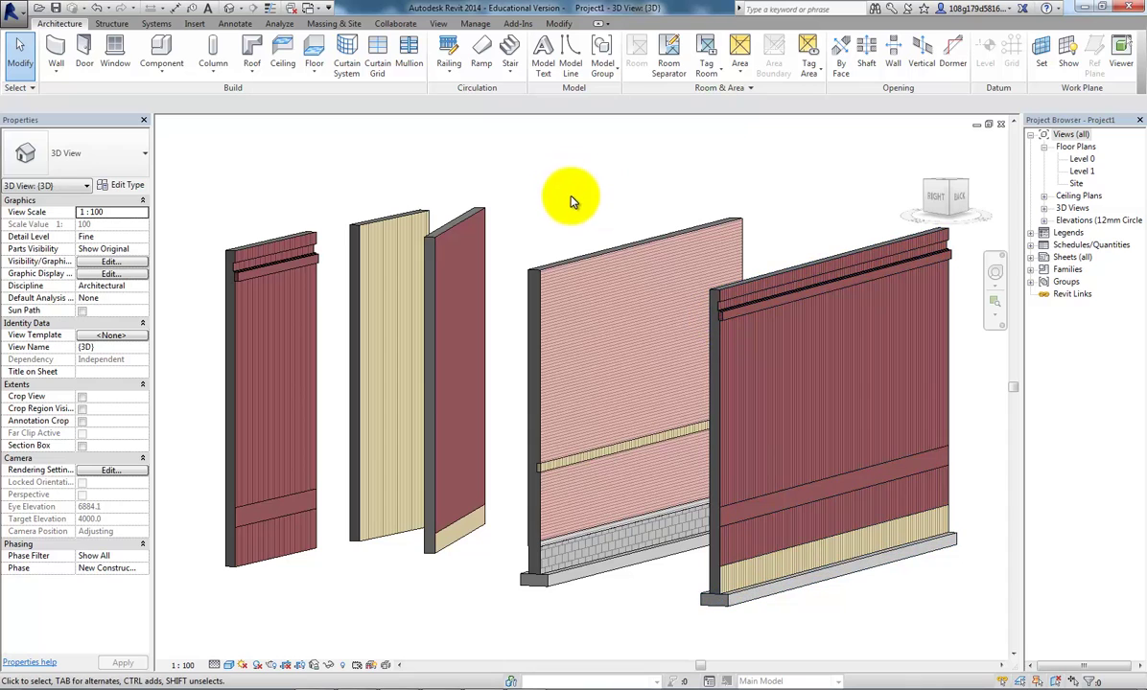
middle_drag(592, 217, 582, 225)
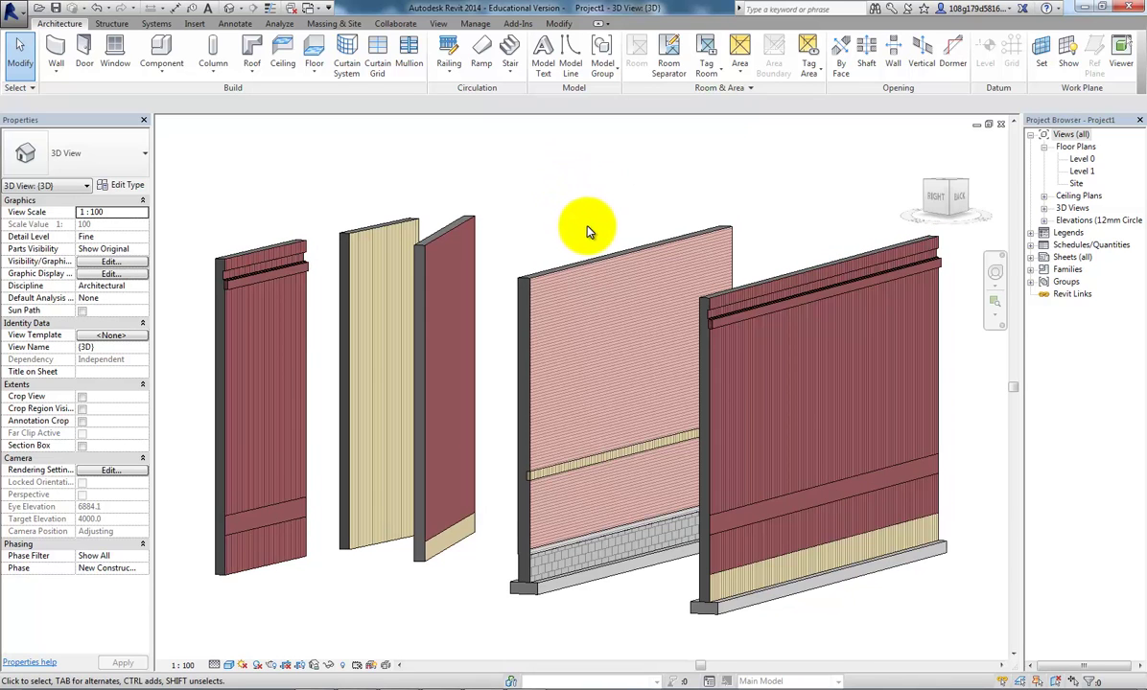
middle_drag(500, 183, 507, 180)
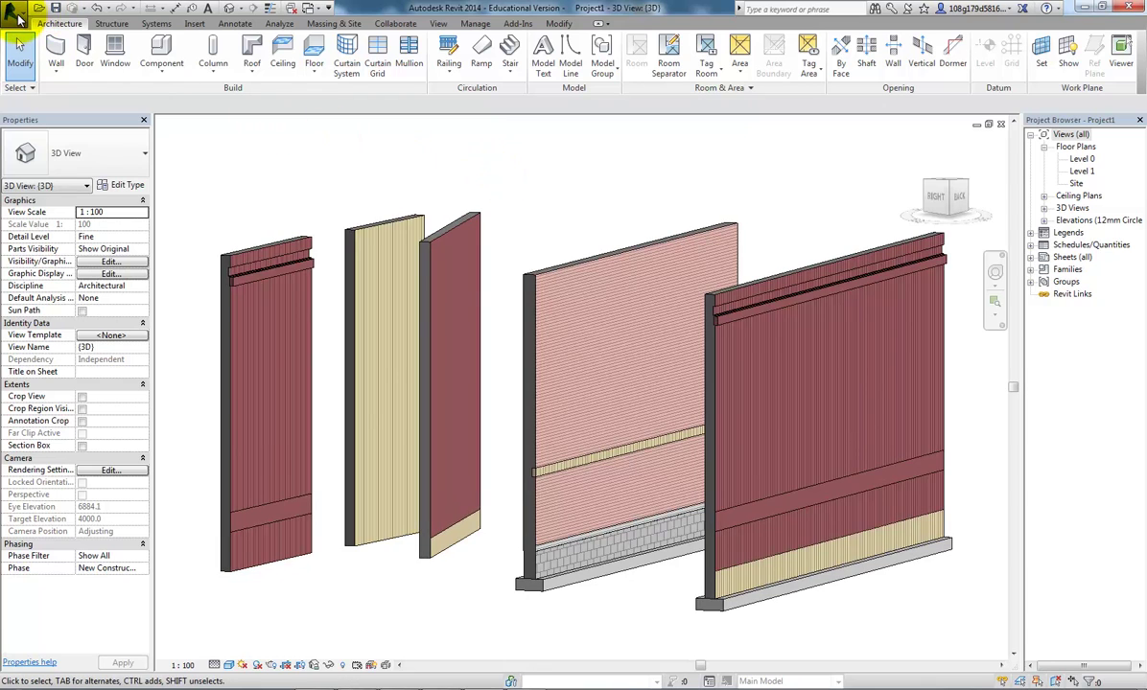
- Create a new family from the Metric Profile.rft template
click(18, 17)
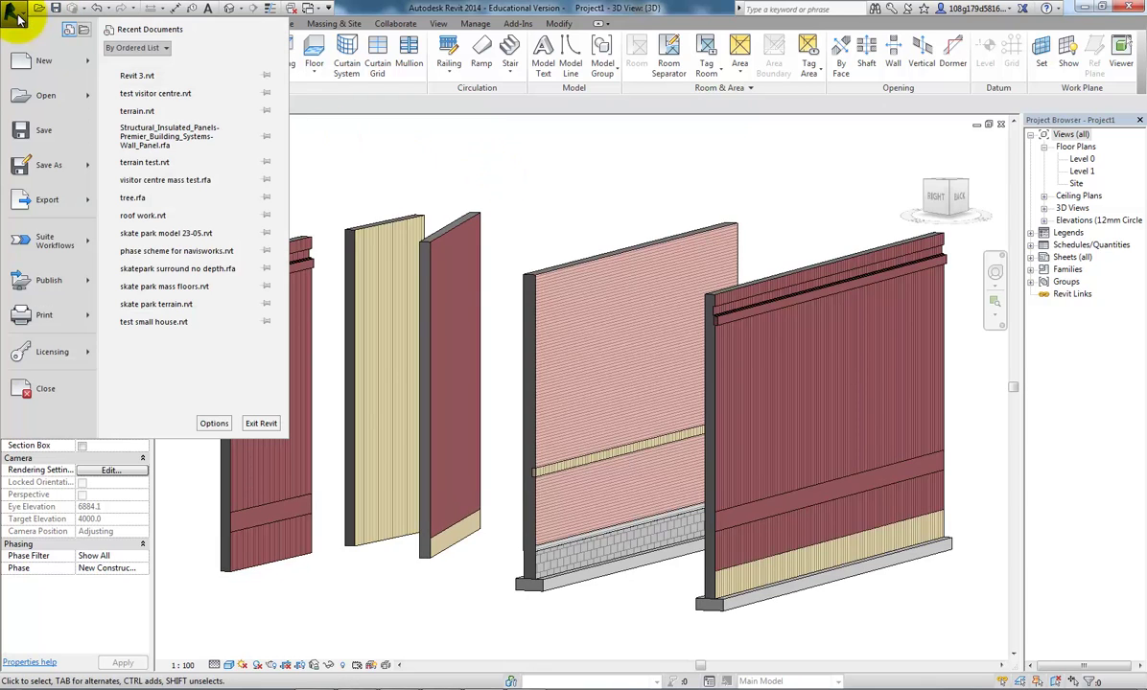
mouse_move(74, 66)
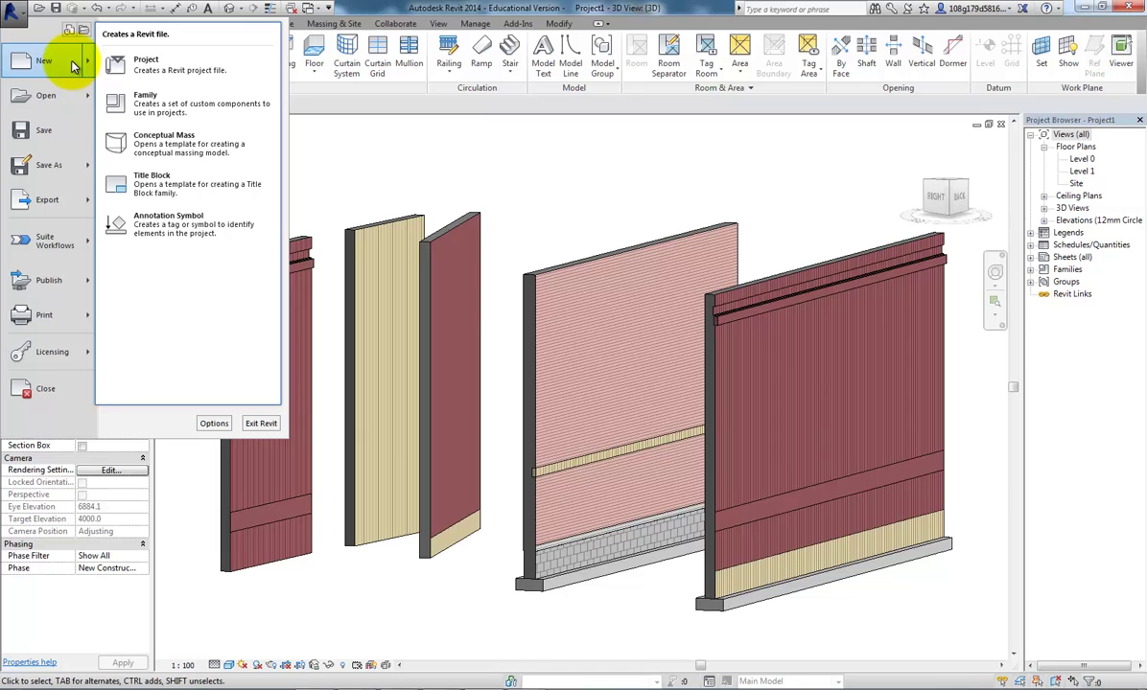
click(151, 102)
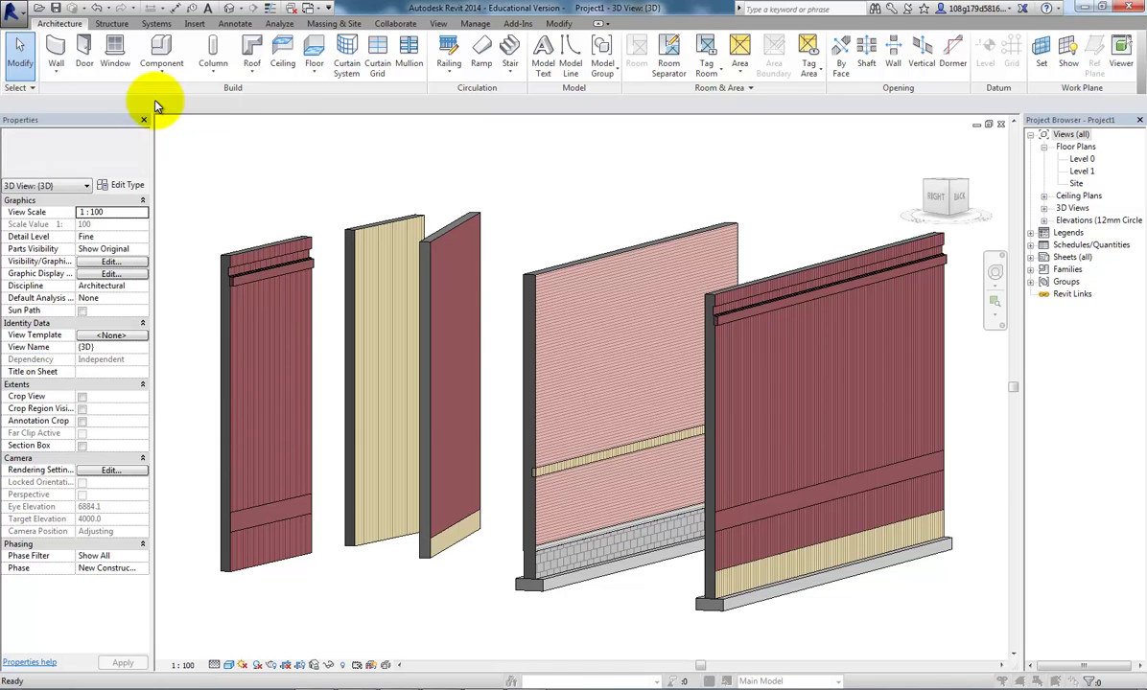
click(666, 409)
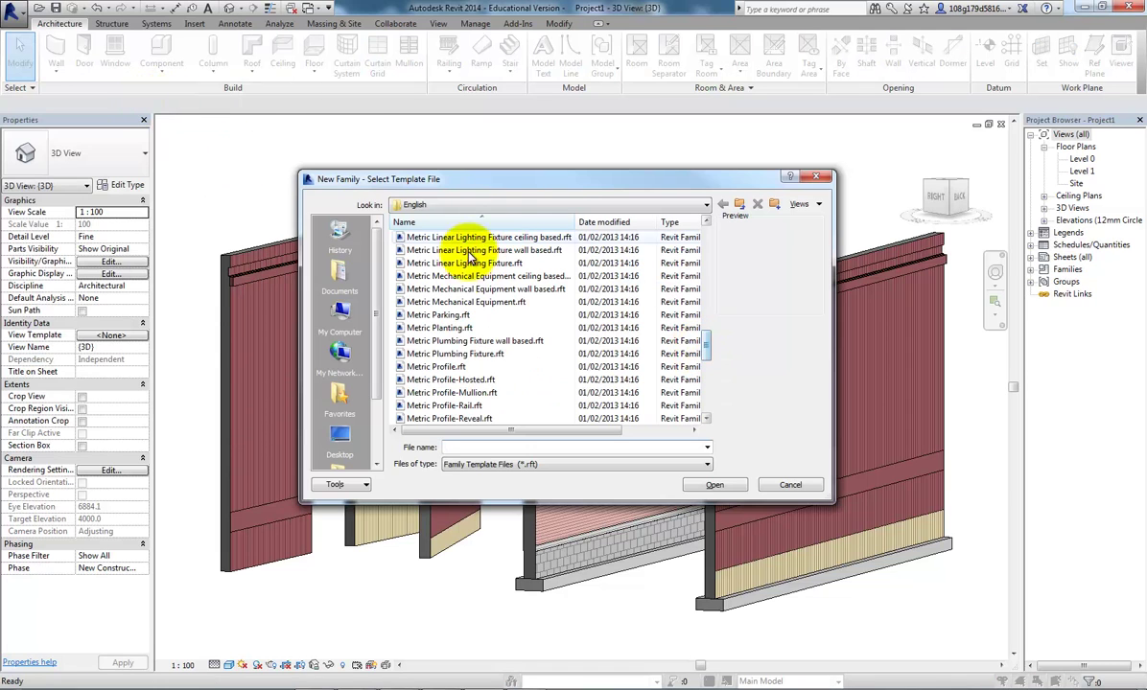
click(433, 368)
click(713, 485)
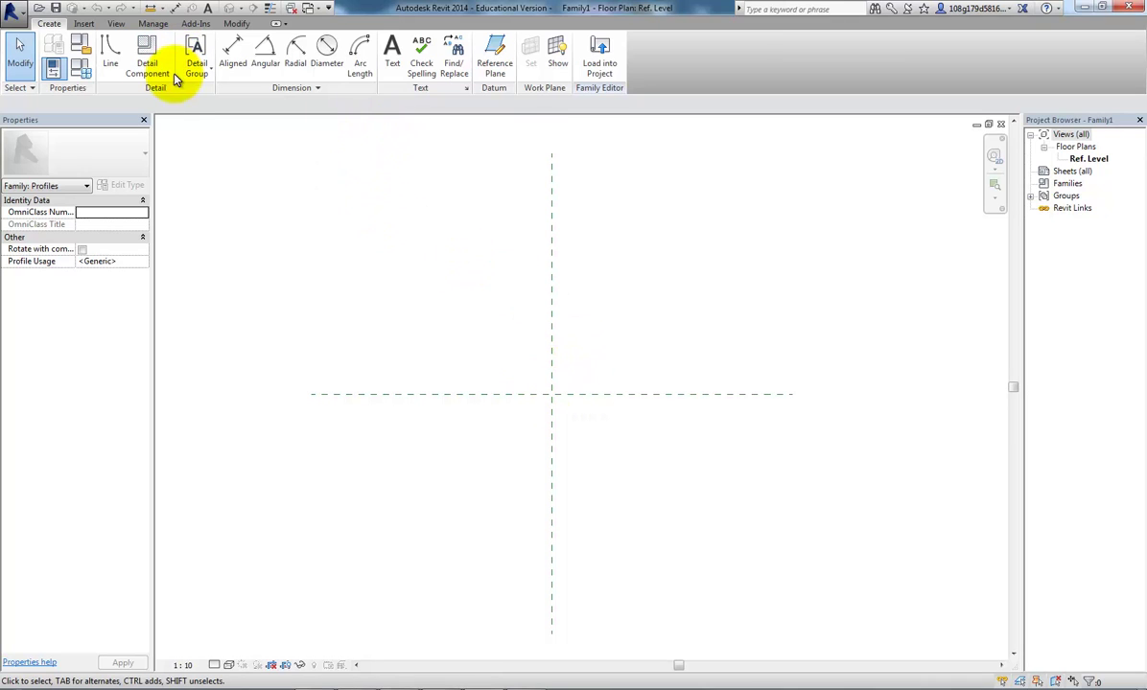
- Draw a closed coping profile centred on the reference planes, with a flat base, short vertical sides and two sloping top edges about 165 mm long
click(112, 56)
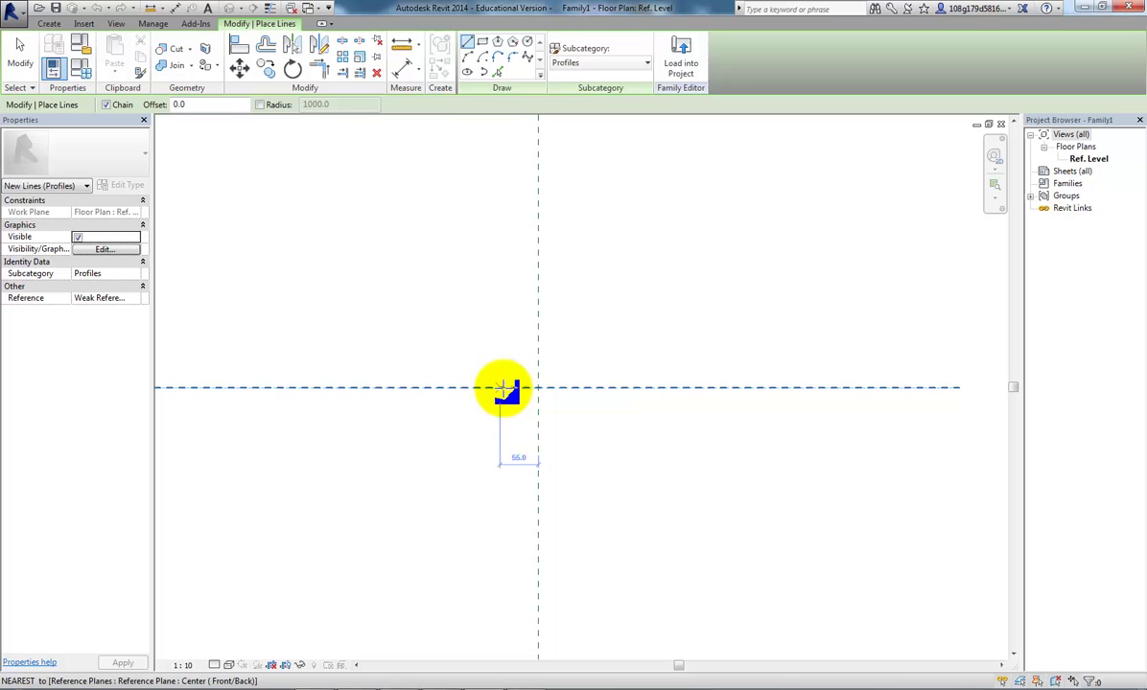
click(427, 391)
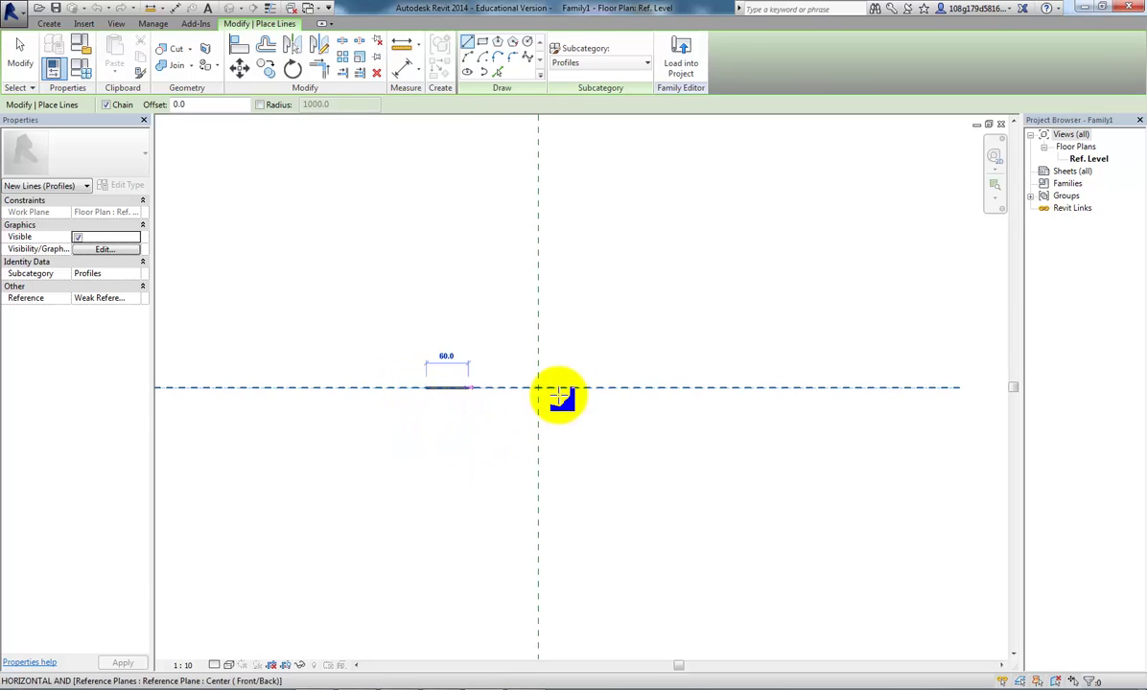
click(651, 388)
click(651, 364)
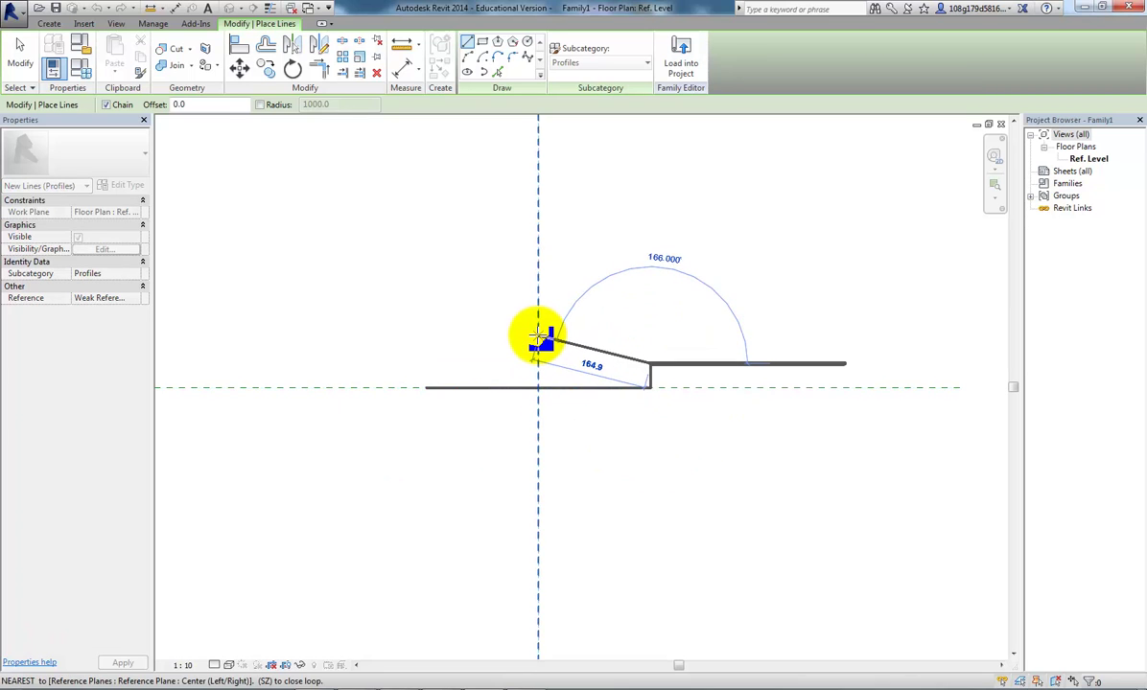
click(538, 335)
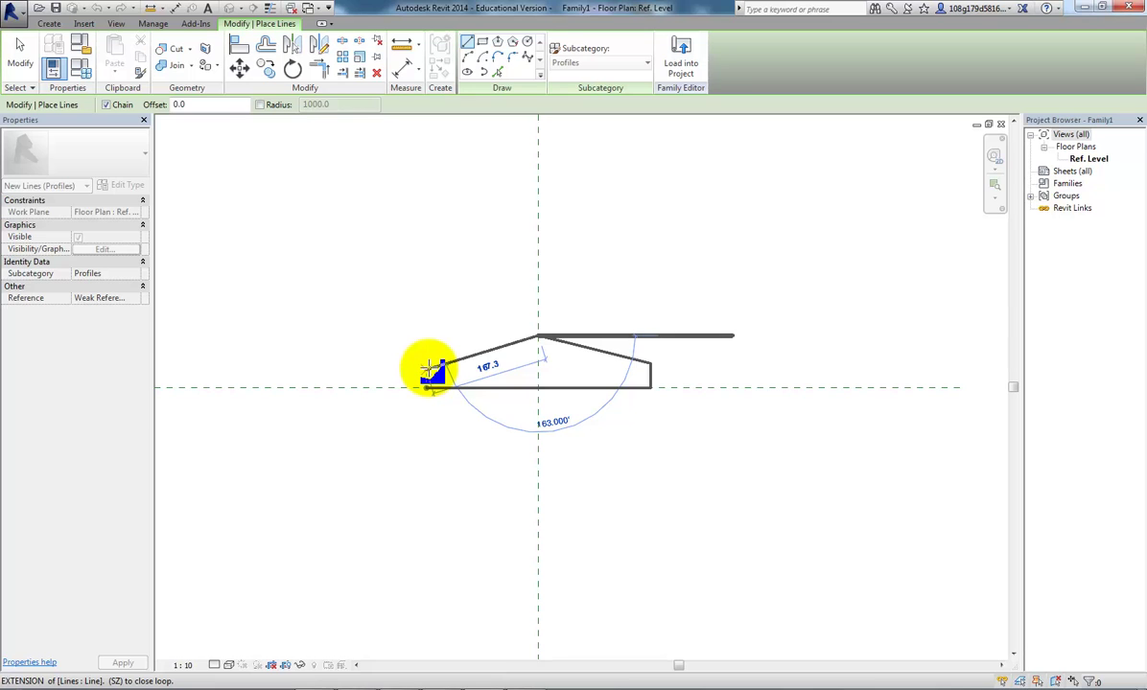
click(614, 365)
click(426, 371)
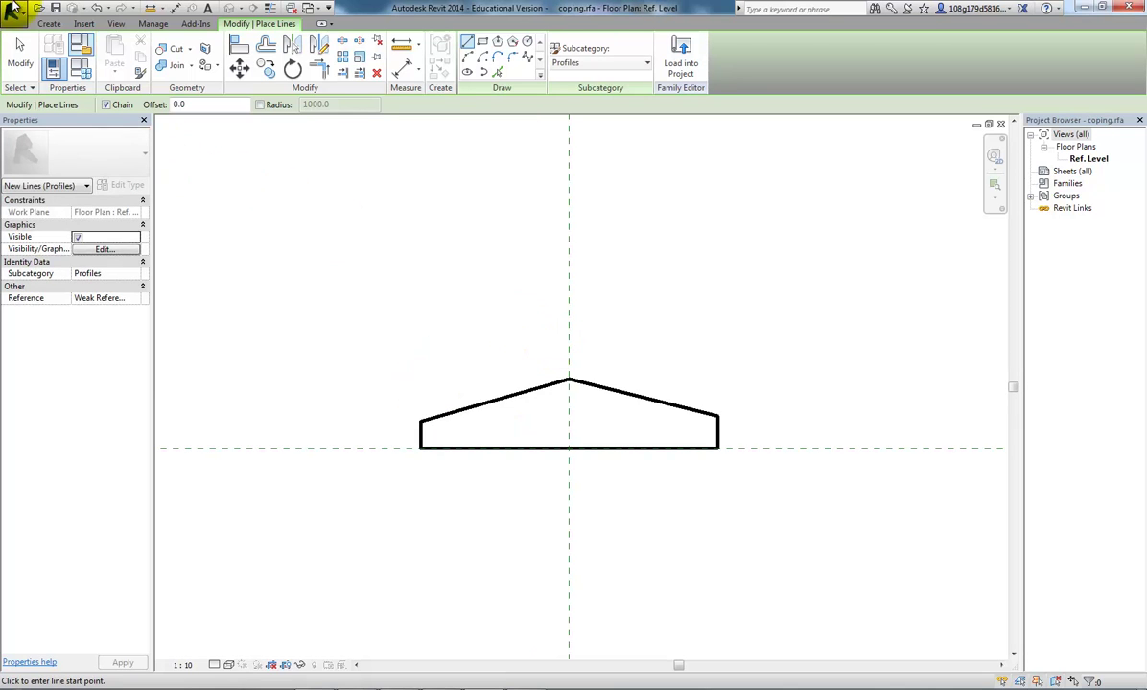
- Save the profile family as coping.rfa on the Desktop and load it into the project
click(15, 12)
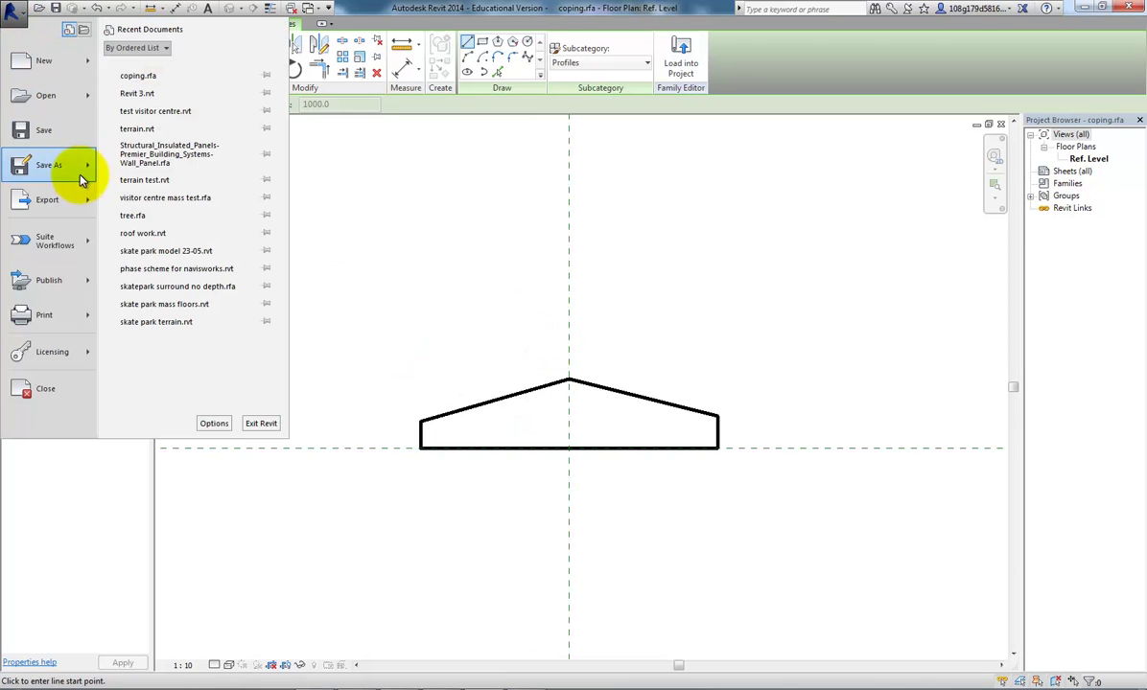
mouse_move(73, 161)
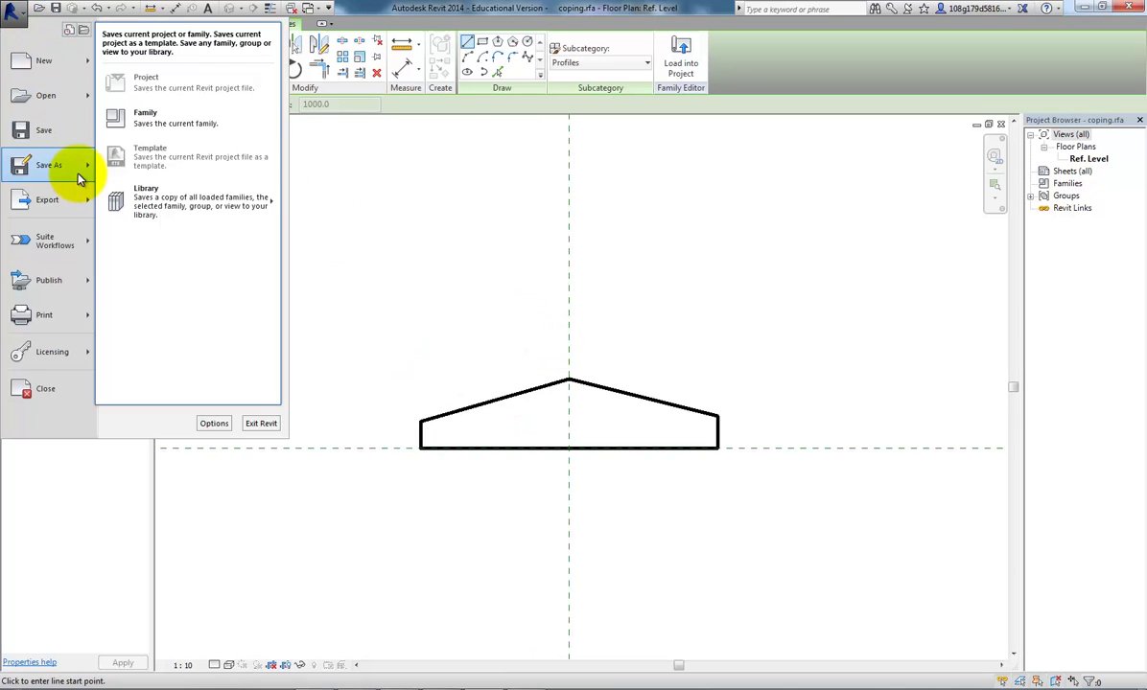
click(168, 126)
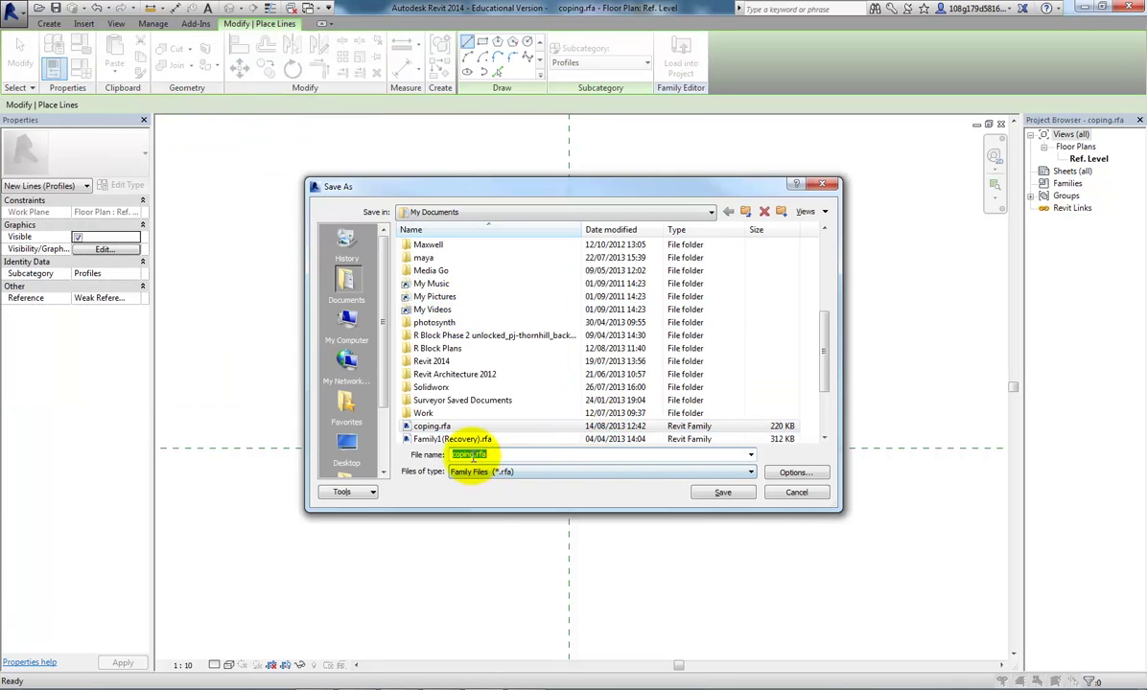
click(712, 214)
click(435, 226)
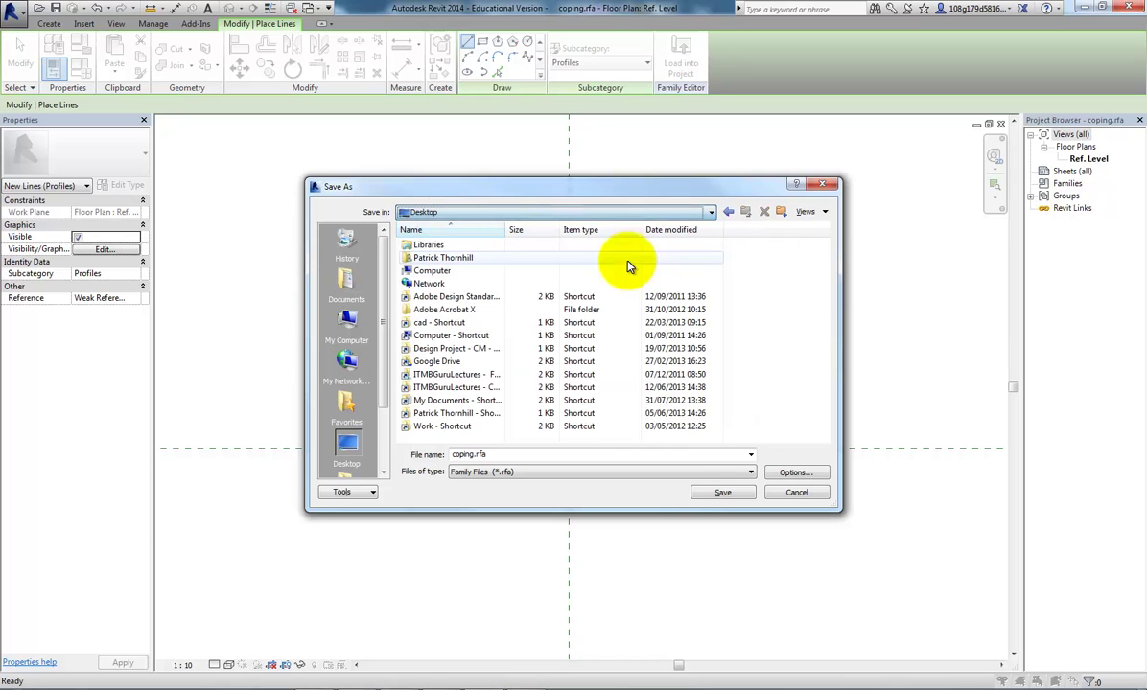
click(710, 498)
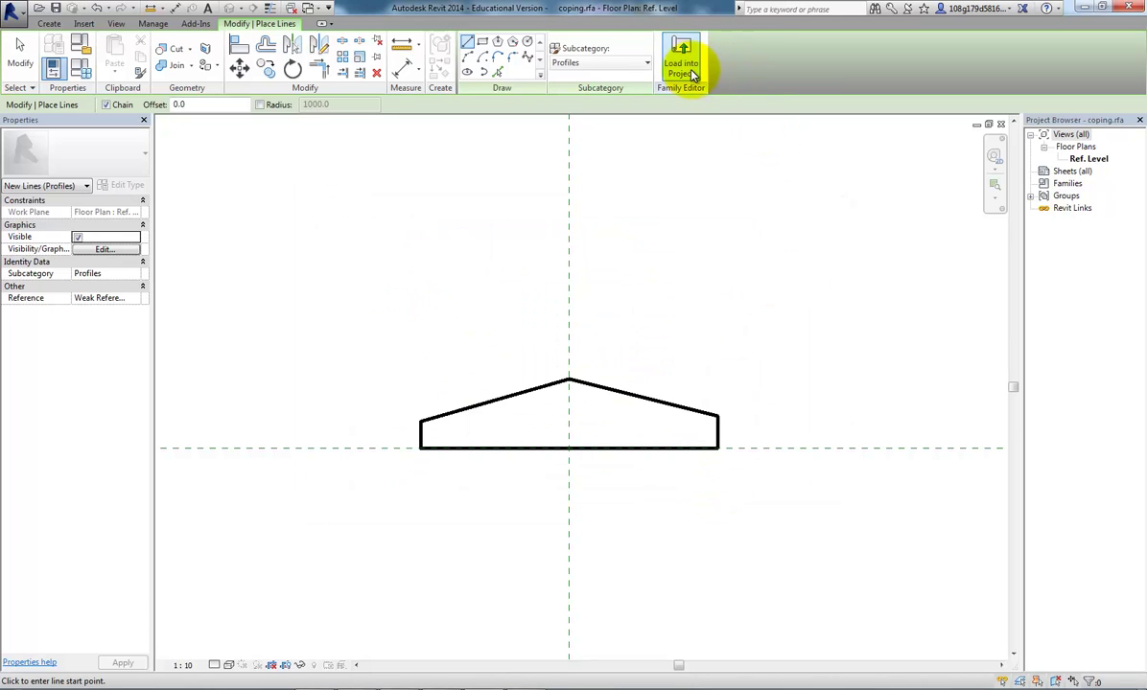
click(683, 67)
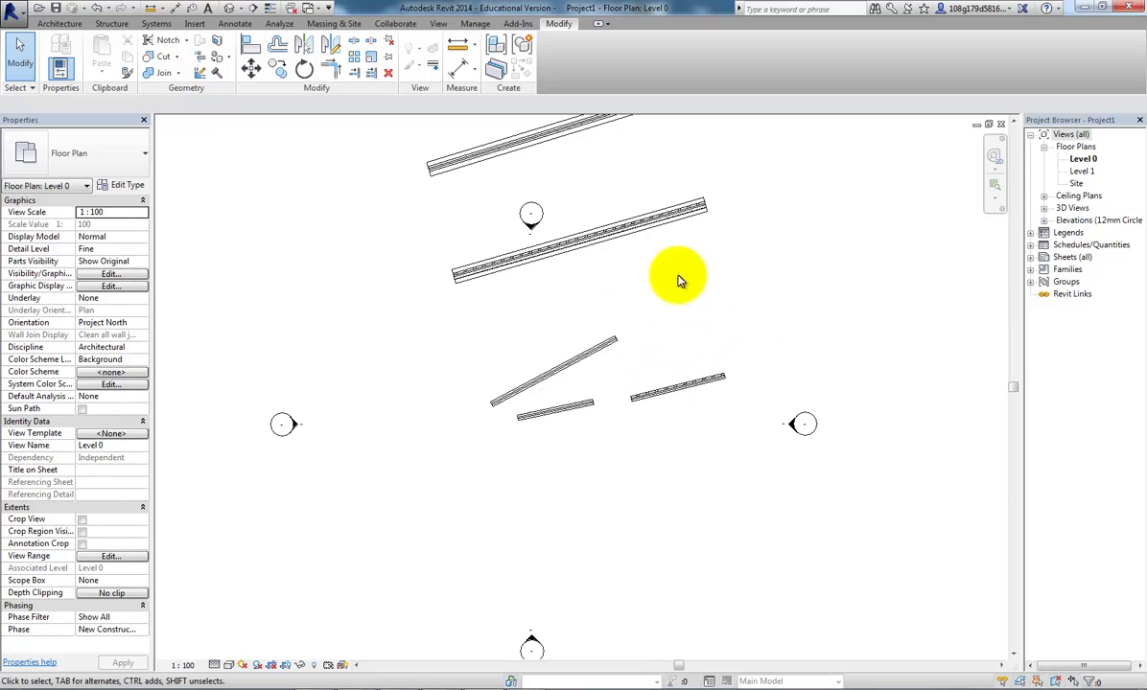
- Return to the 3D view, open the sweep settings of the test top banding wall type, and add a second sweep
click(223, 7)
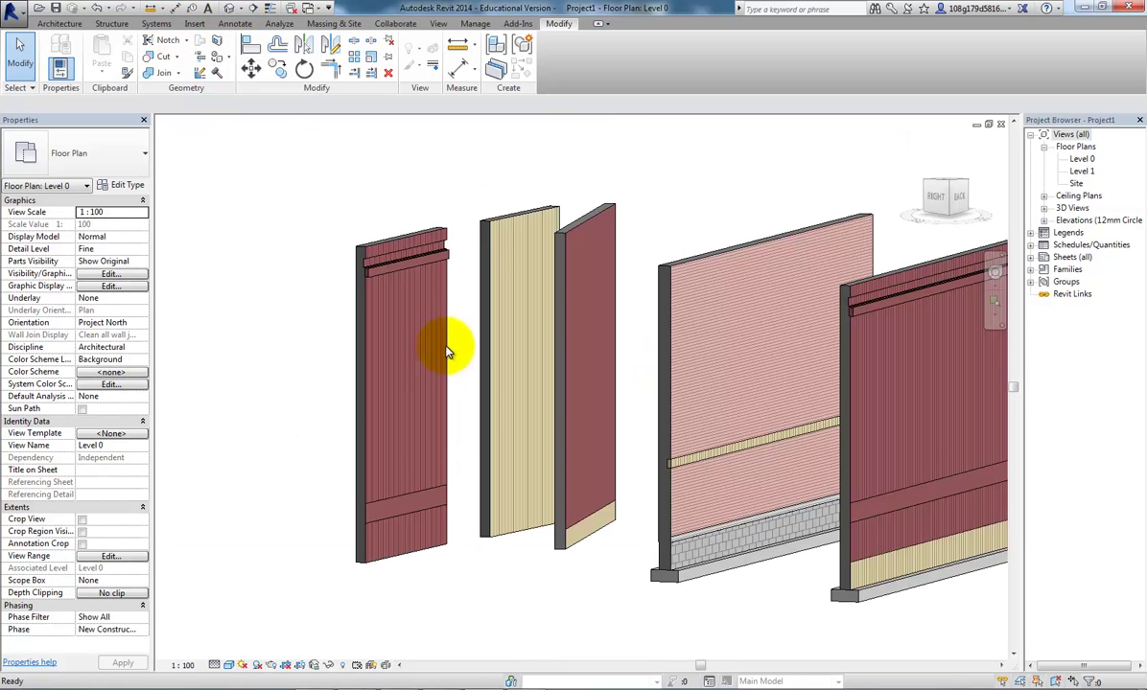
click(385, 249)
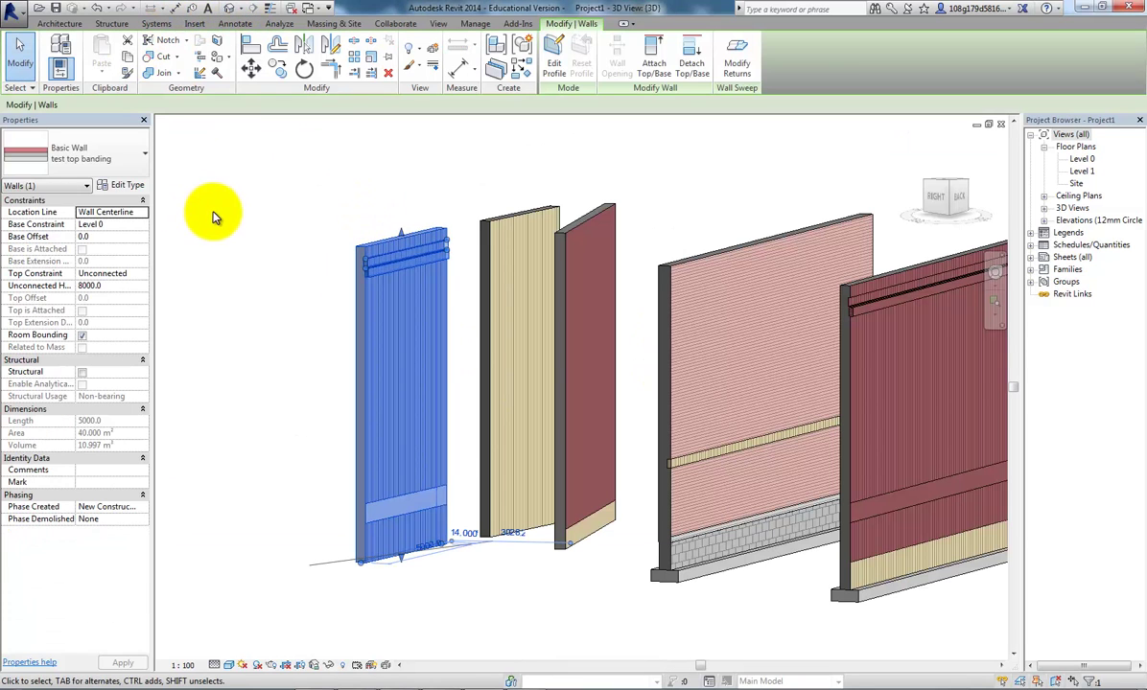
click(128, 187)
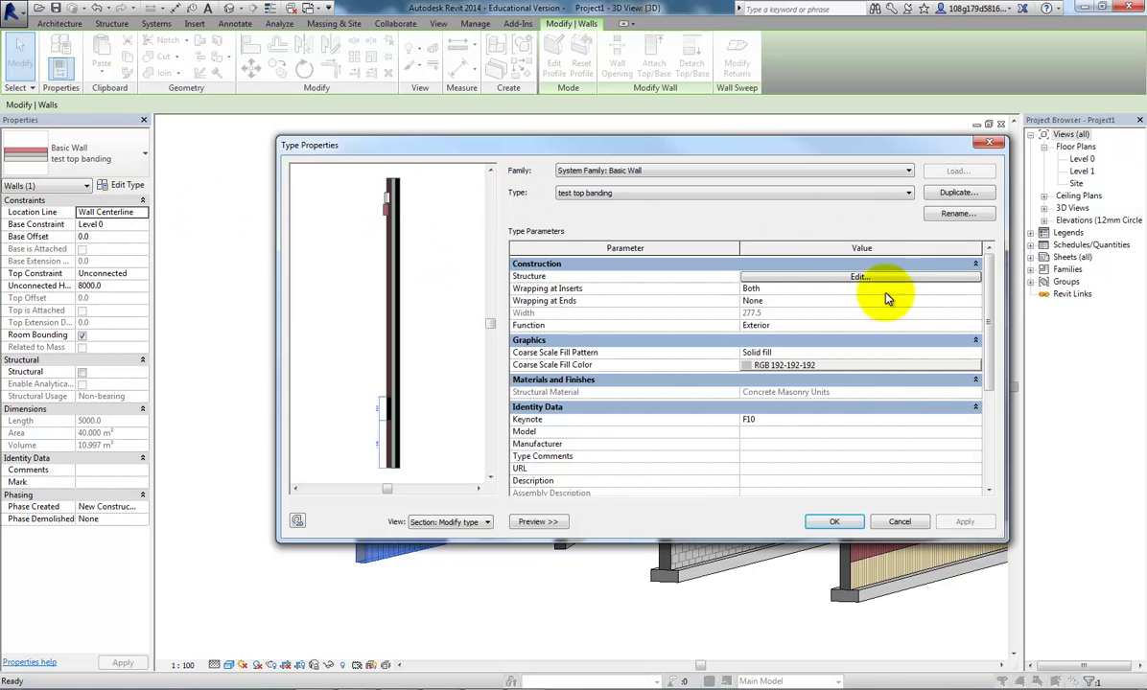
click(859, 277)
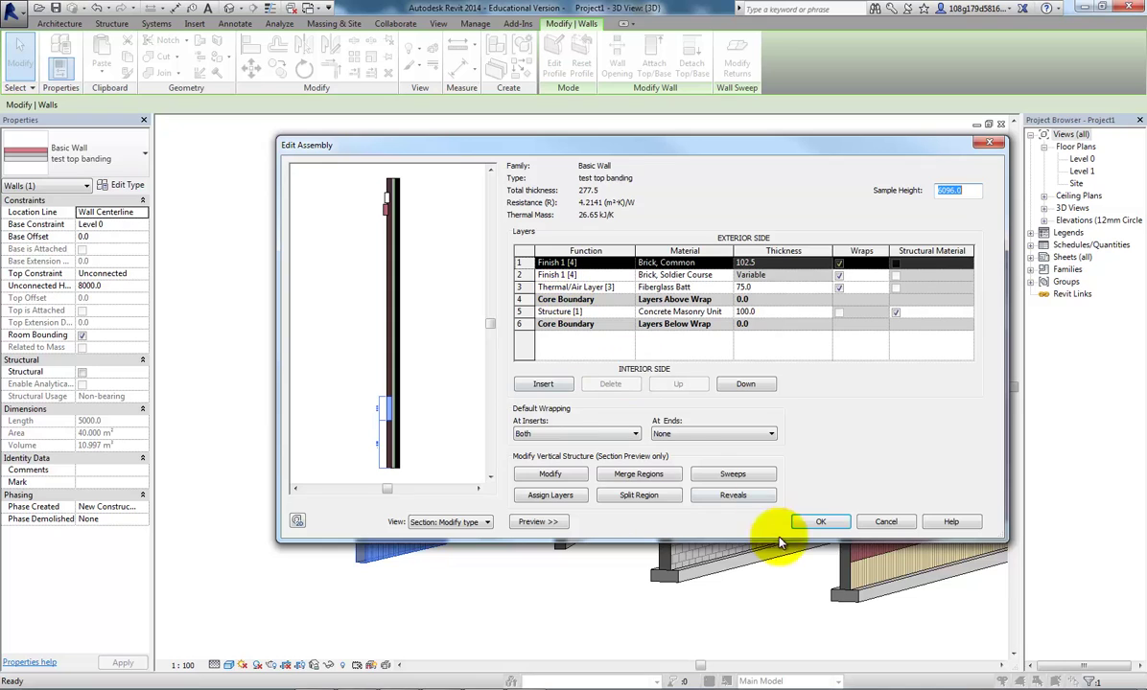
click(736, 475)
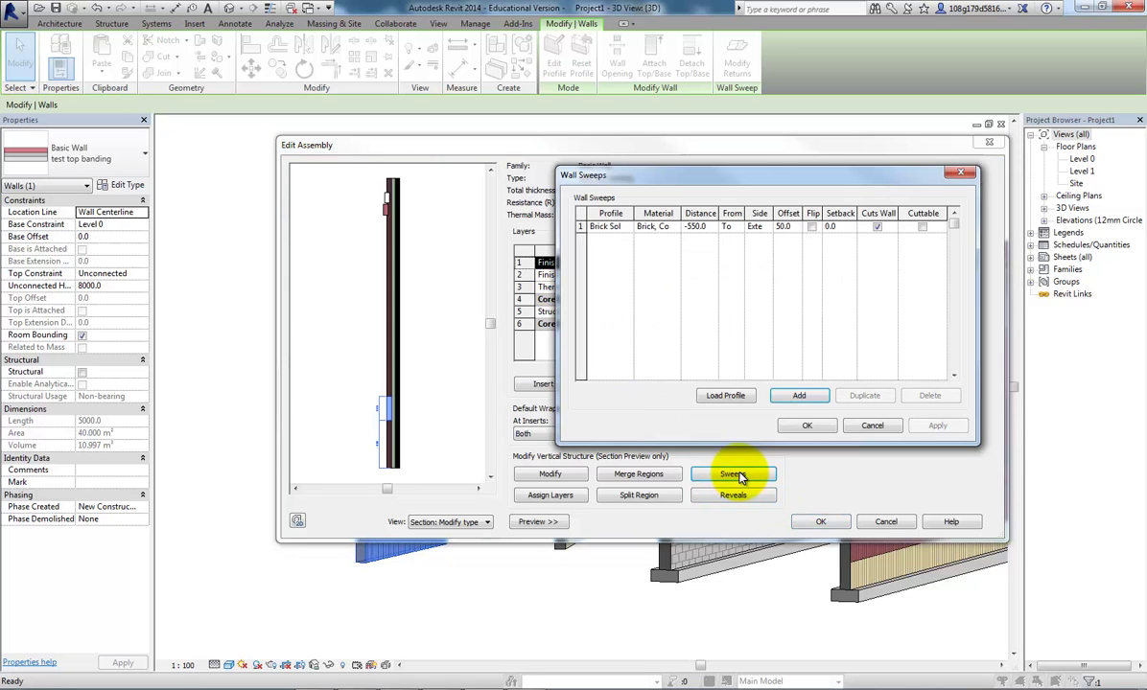
click(799, 395)
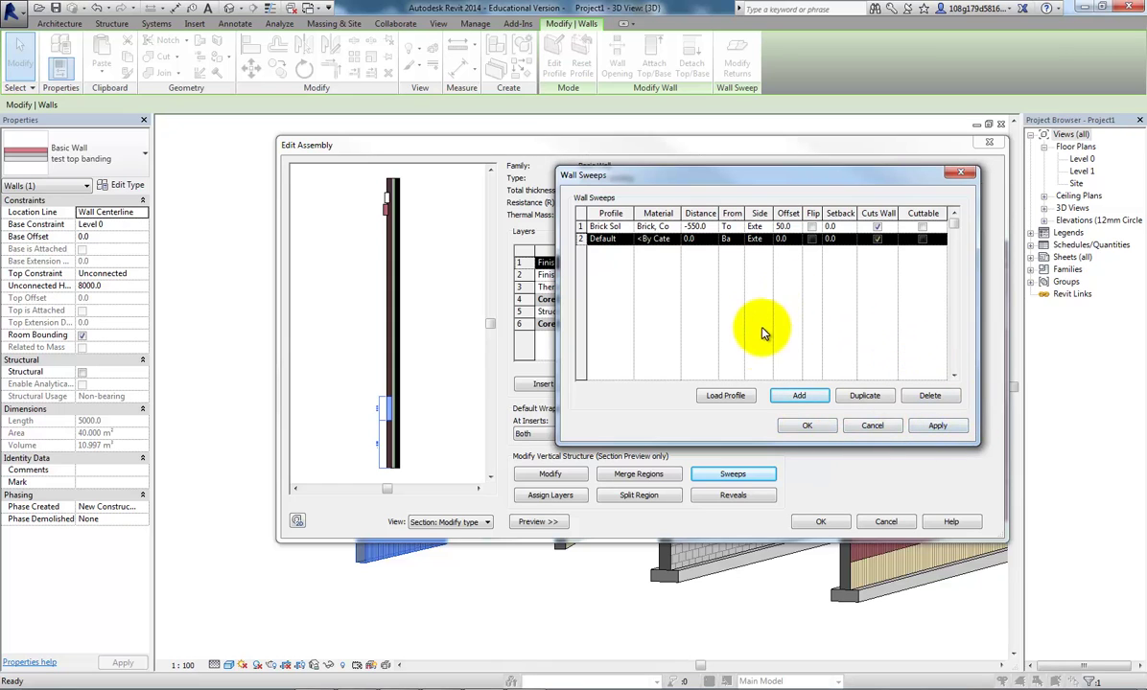
- Load coping.rfa from the Desktop and assign the coping : coping profile to the second wall sweep
click(723, 396)
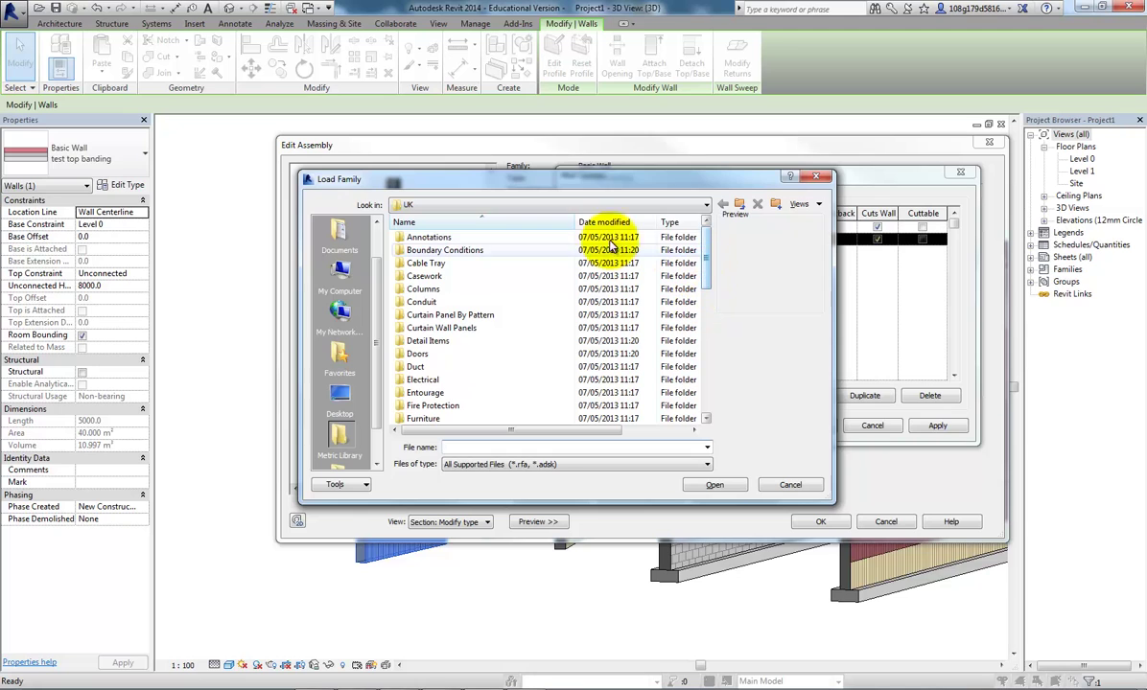
click(707, 204)
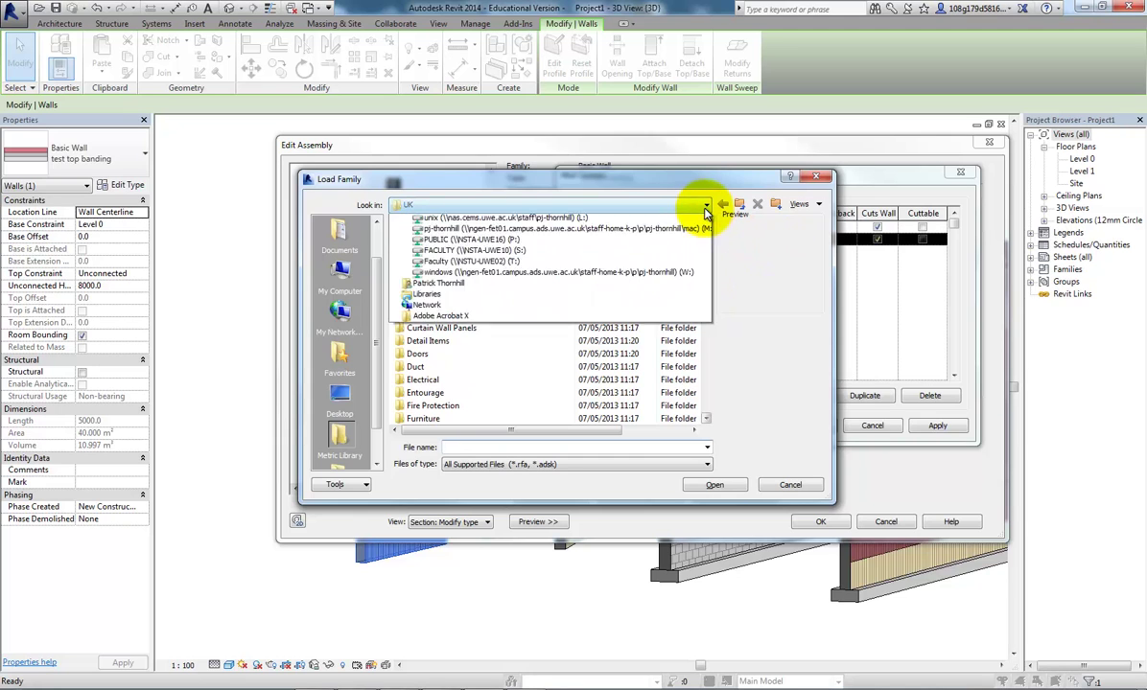
click(446, 225)
click(425, 341)
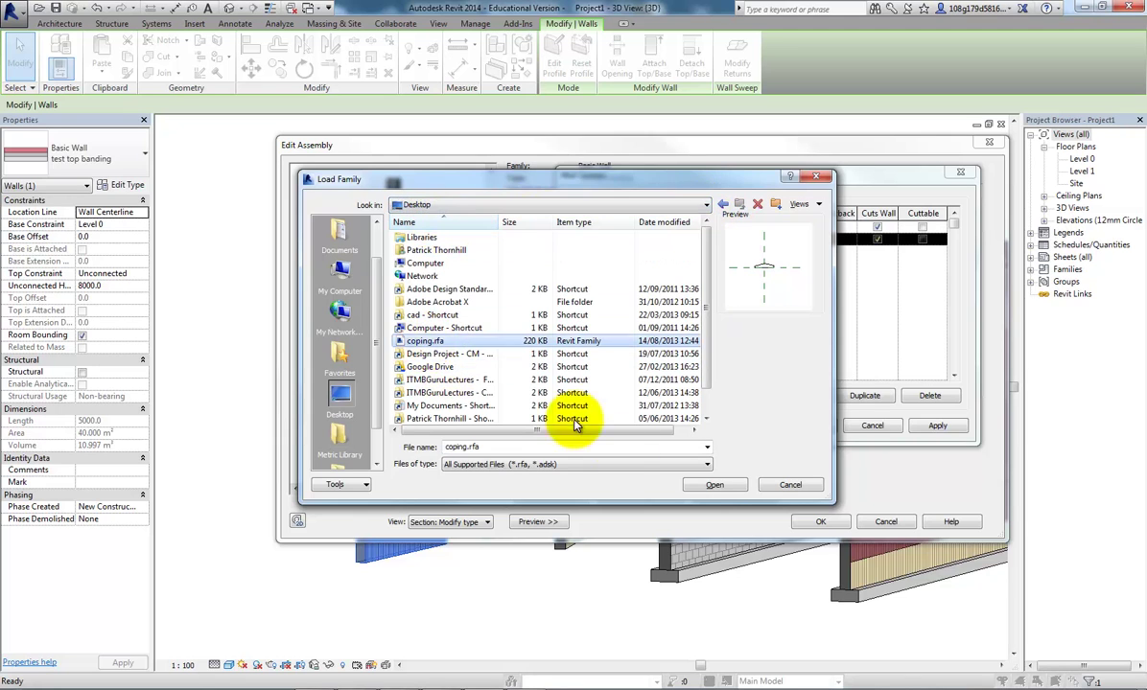
click(714, 485)
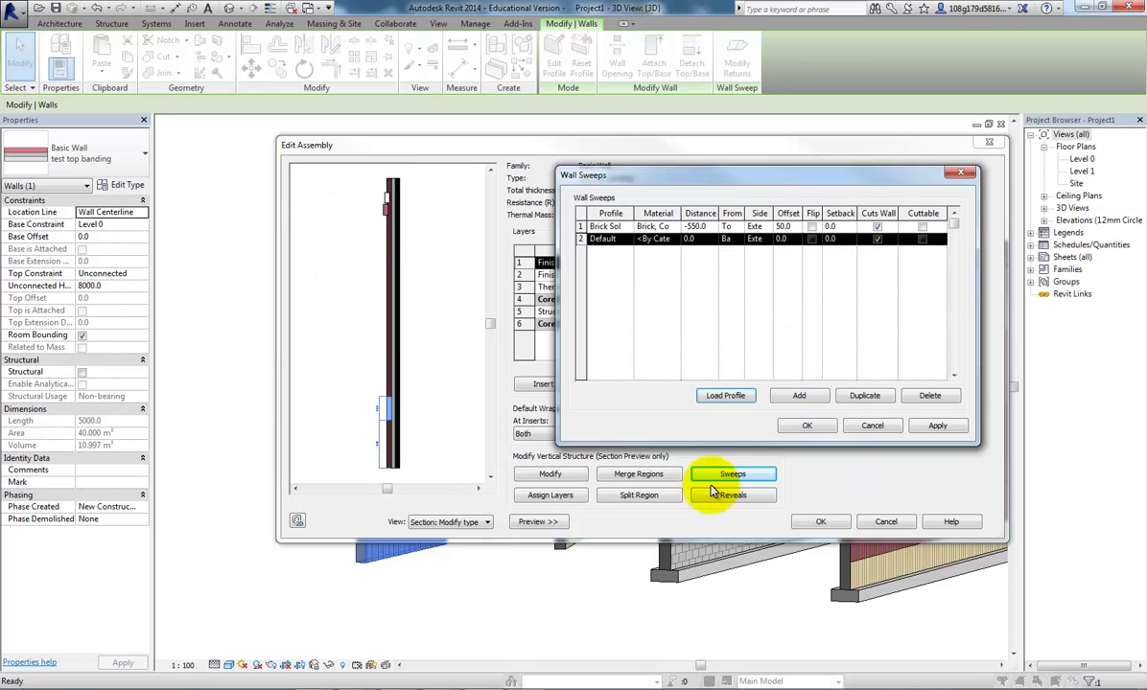
click(627, 240)
click(627, 240)
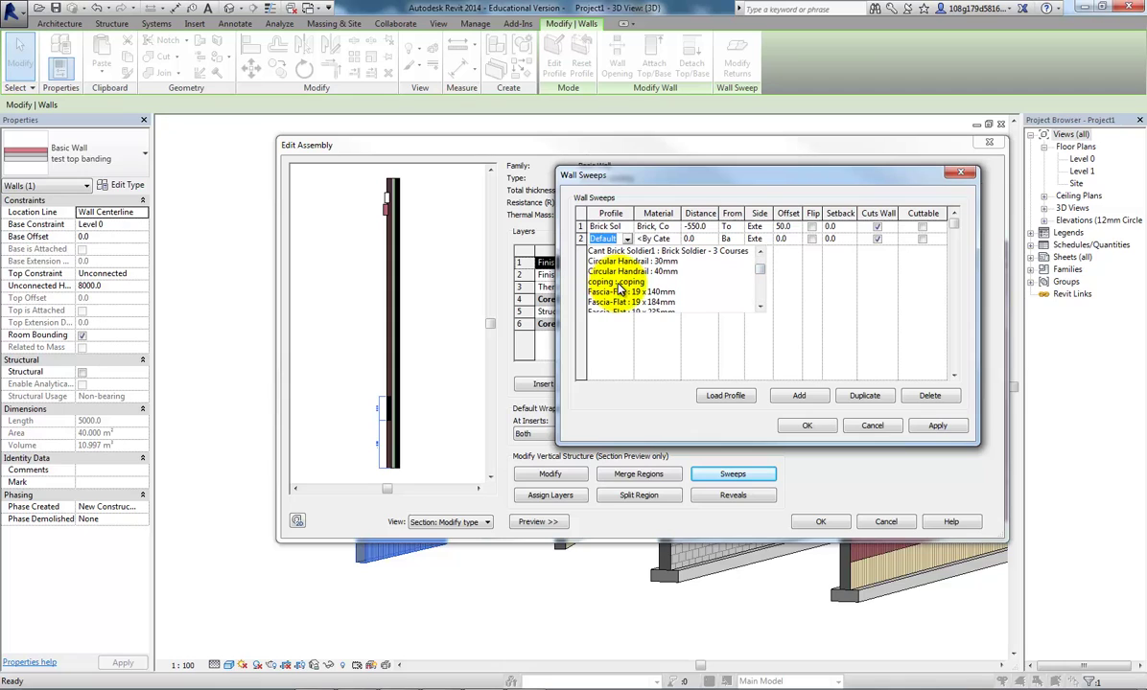
click(619, 283)
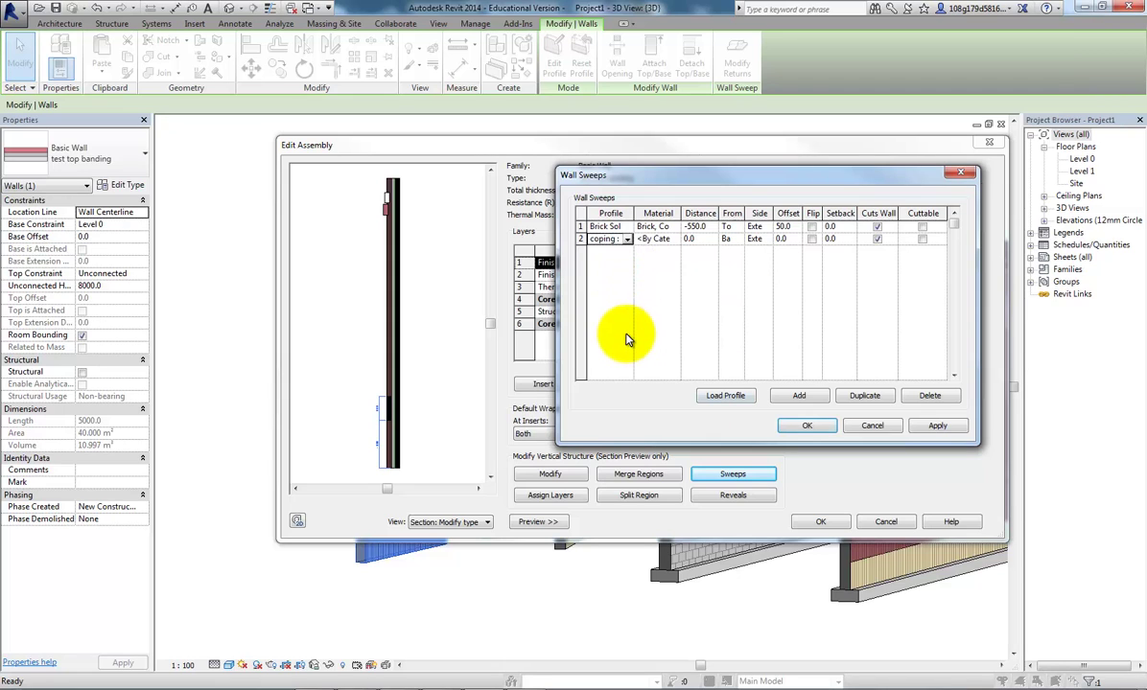
- Give the coping sweep the Concrete, Cast In Situ material, measure its distance from the wall's top, and accept the sweeps
click(684, 240)
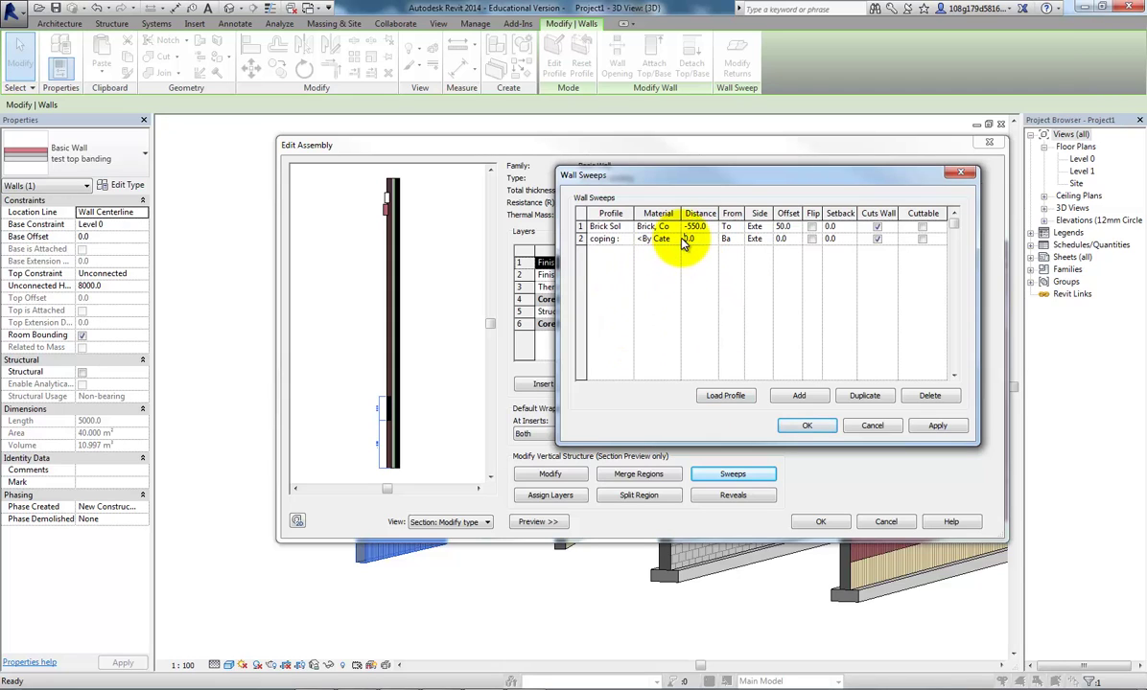
click(675, 238)
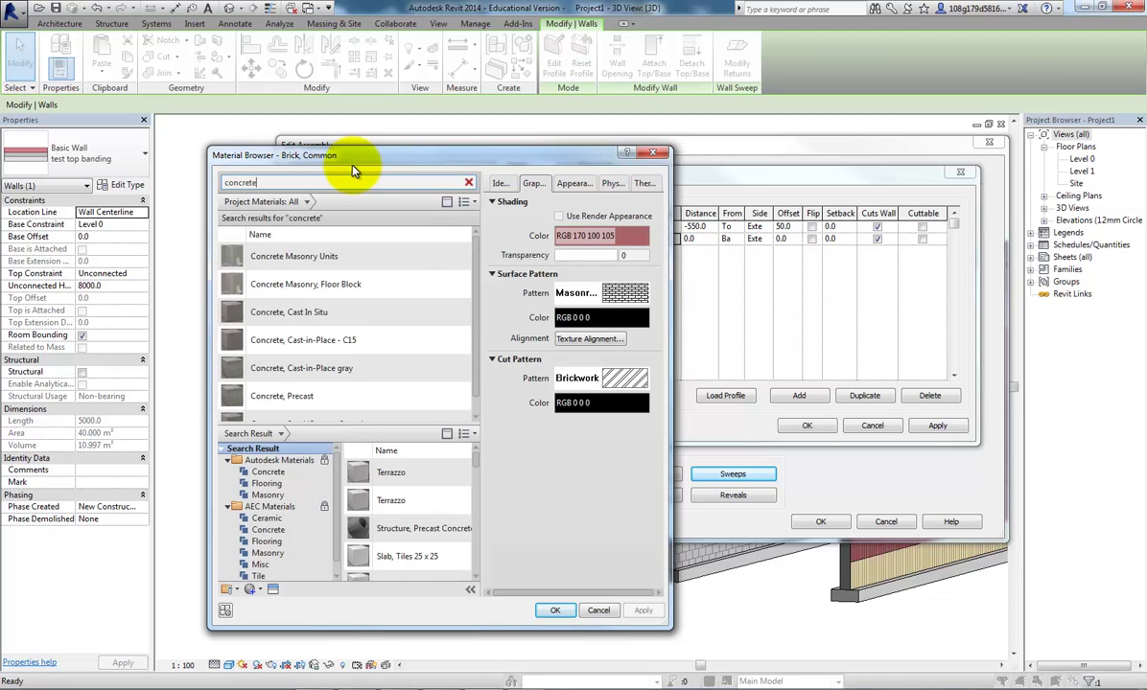
click(273, 315)
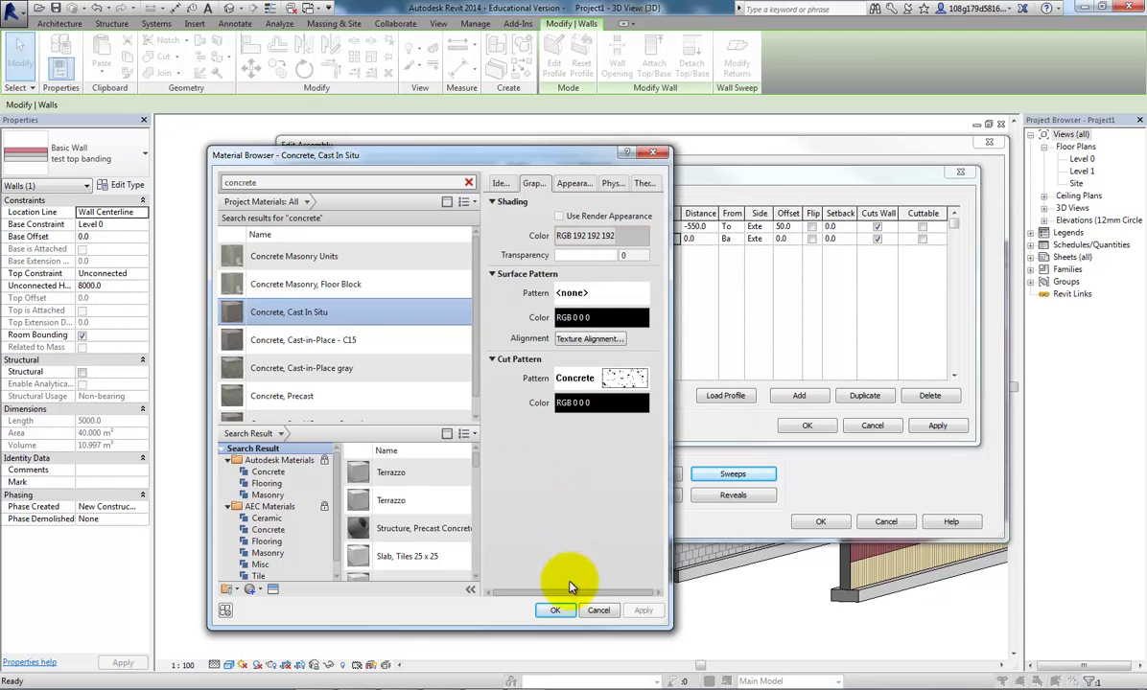
click(556, 611)
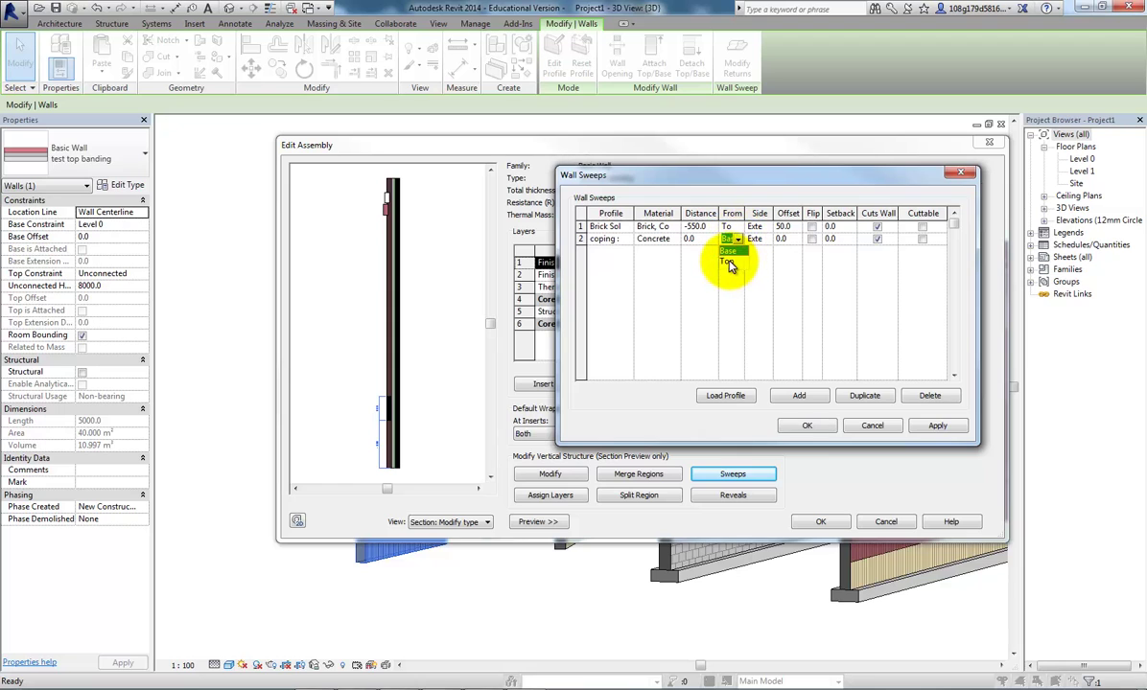
click(936, 425)
click(807, 428)
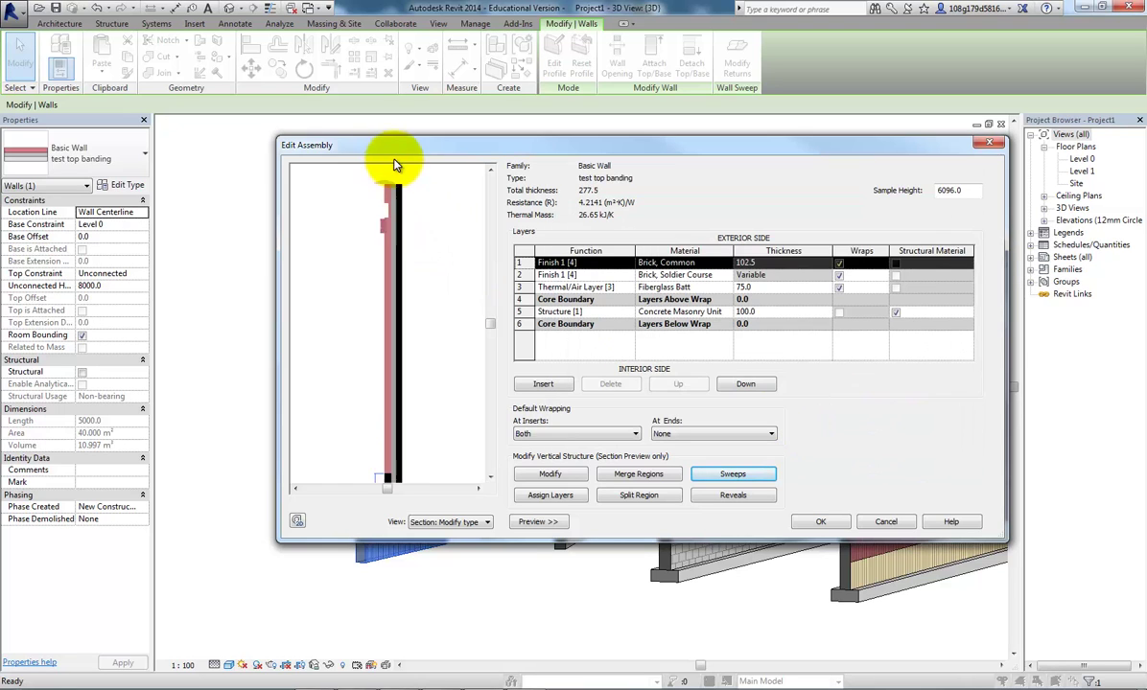
- Set the coping sweep's offset to -145 to centre it over the wall, and accept the wall type changes
scroll(381, 180, up, 3)
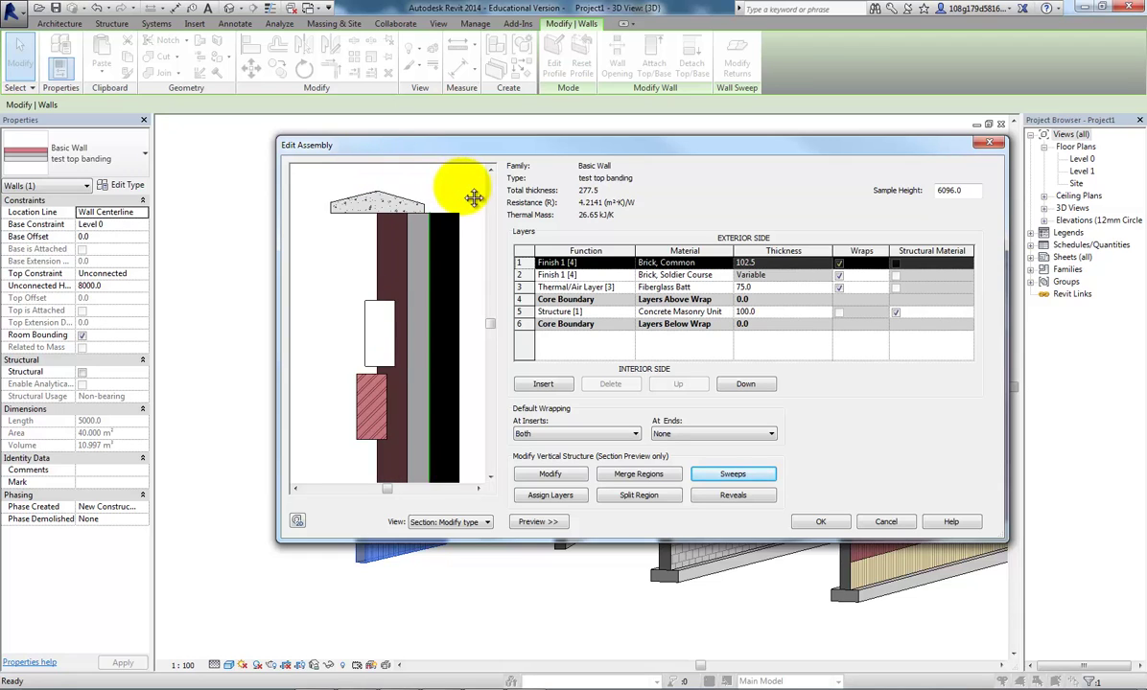
middle_drag(474, 198, 441, 204)
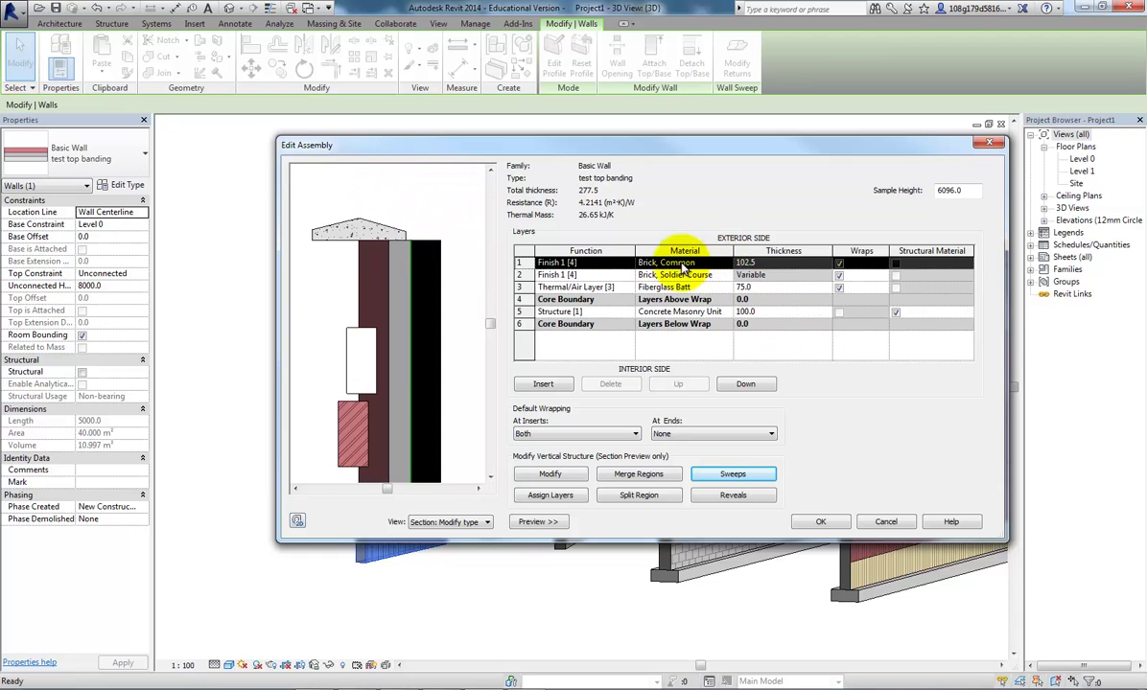
click(735, 475)
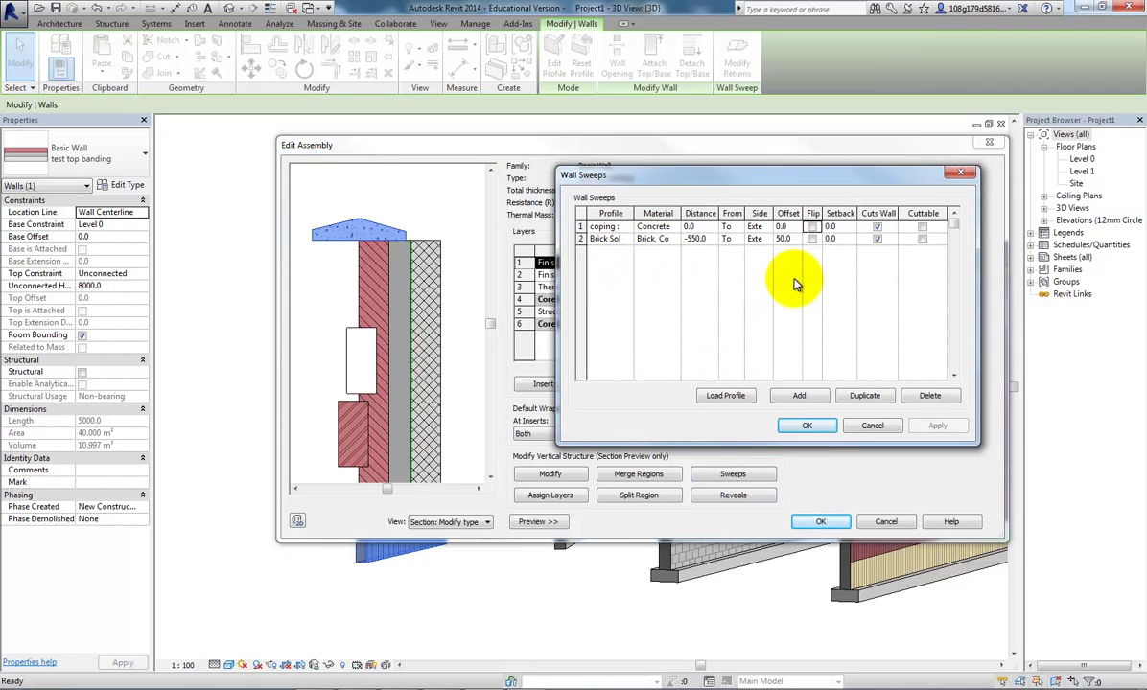
click(782, 226)
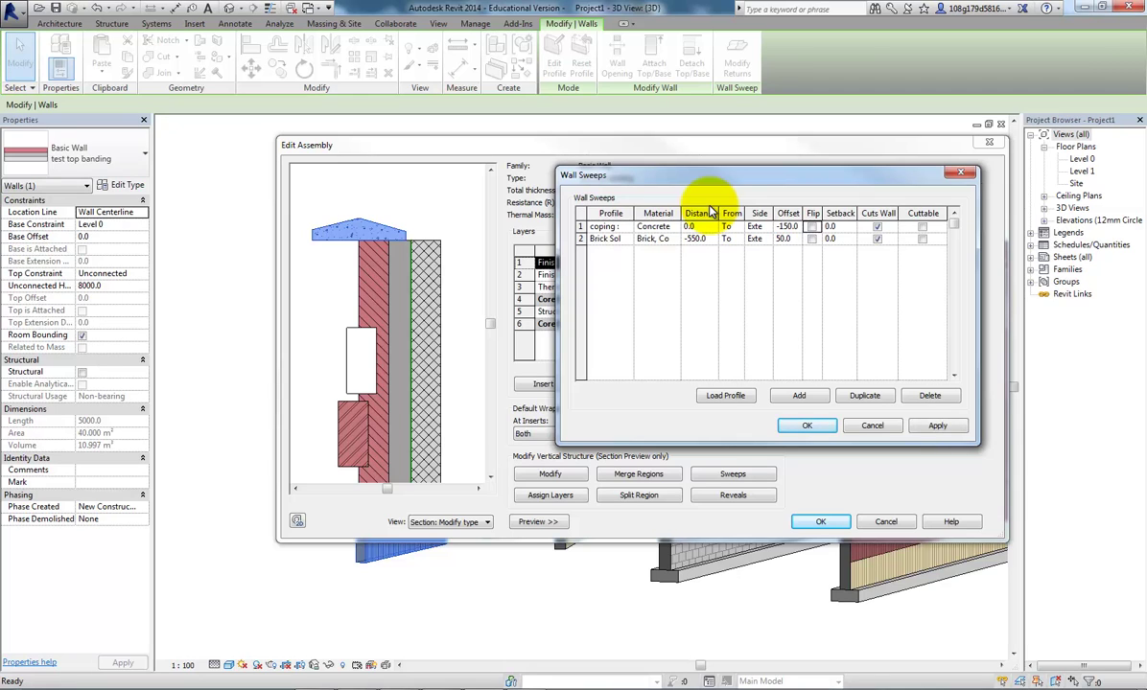
click(937, 428)
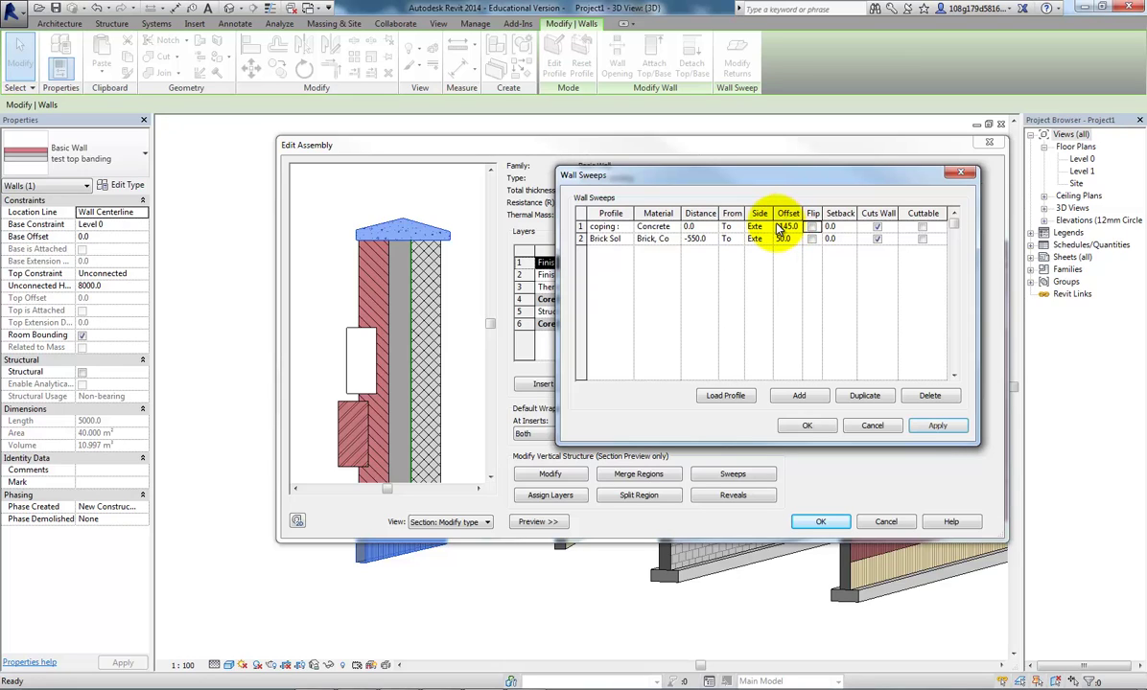
click(944, 427)
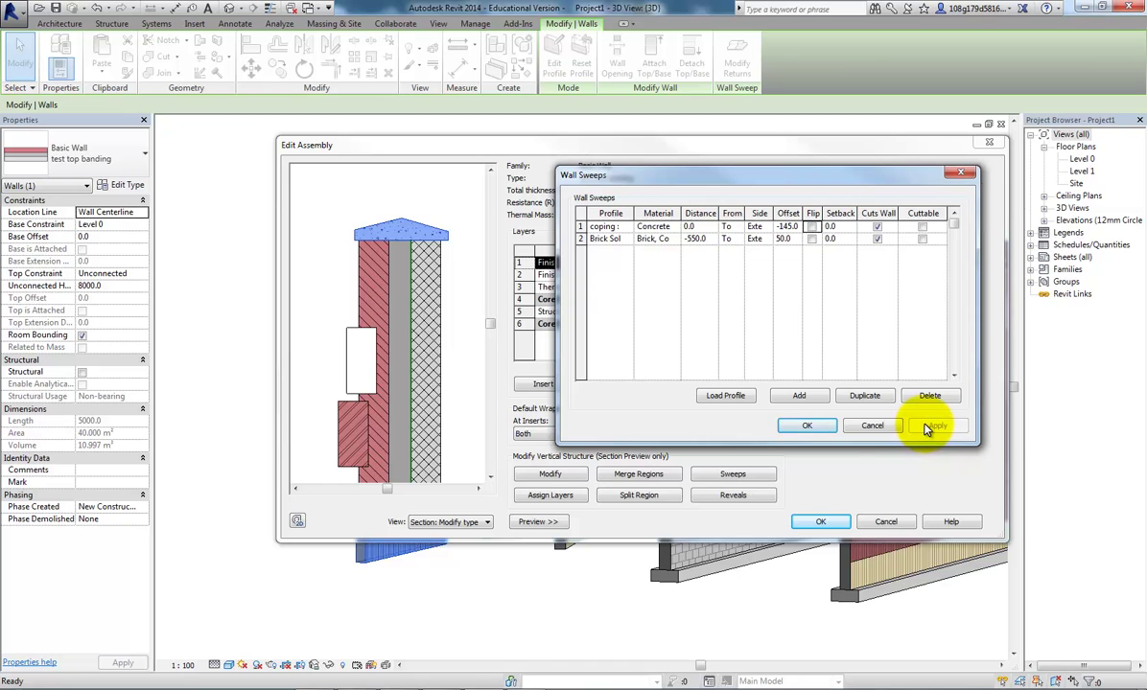
click(806, 426)
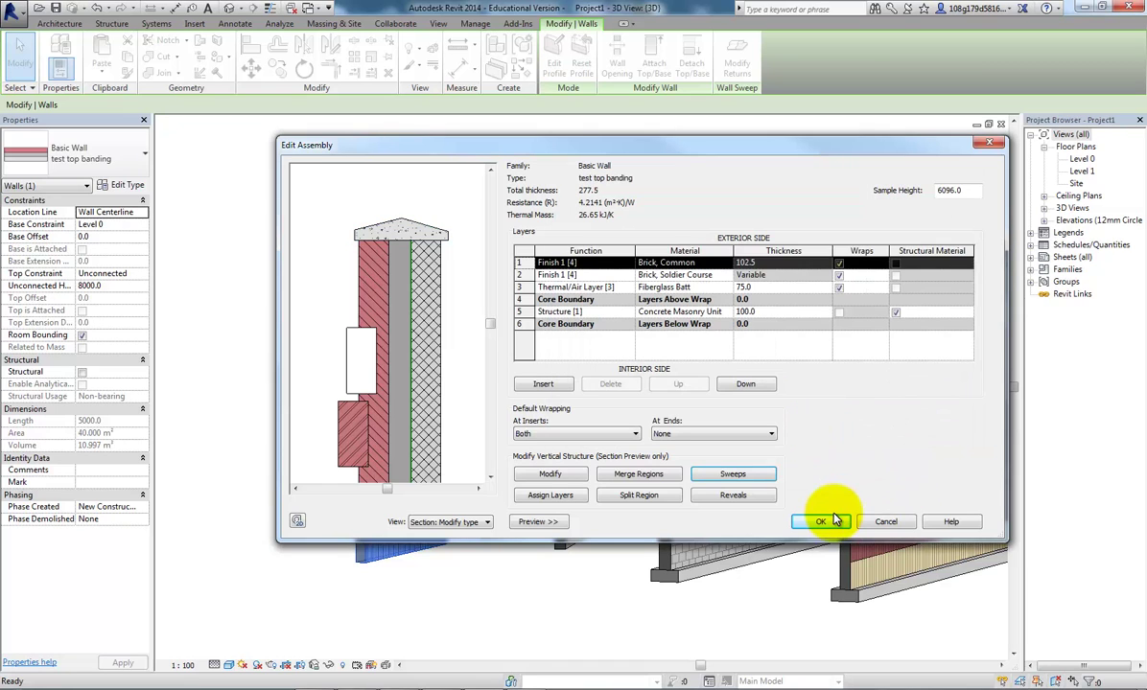
click(832, 522)
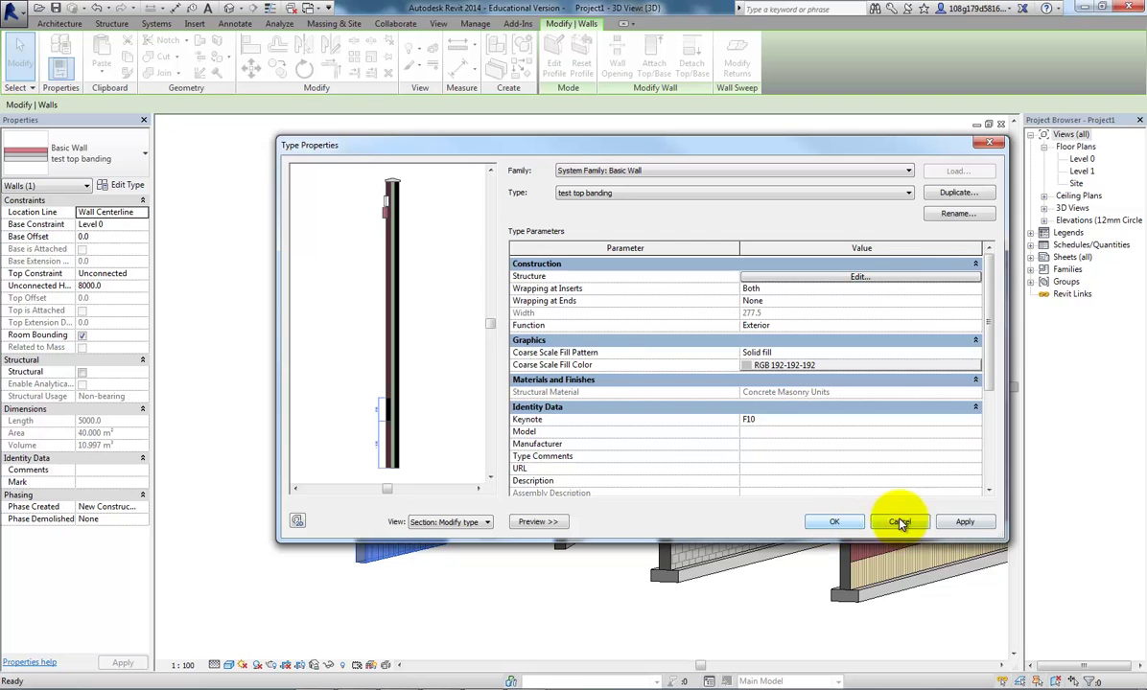
click(834, 522)
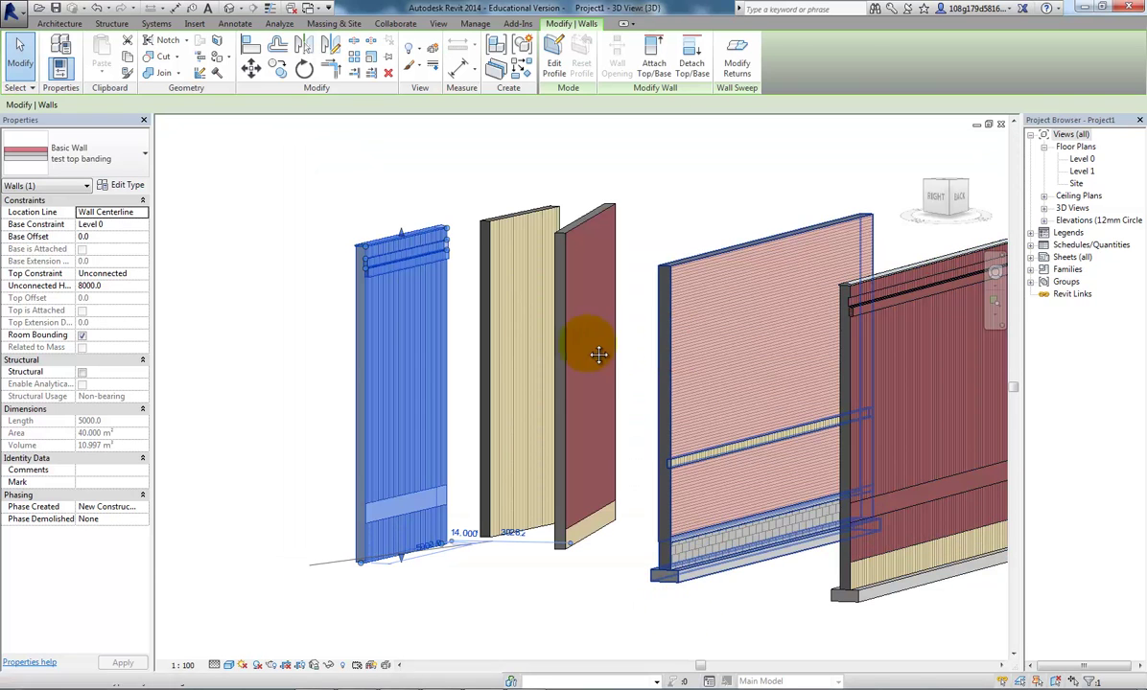
- Create a similar stacked wall with footing by drawing a chain of three connected walls in front of the existing ones, the first about 19100 mm long
shift+middle_drag(599, 355, 799, 248)
key(Escape)
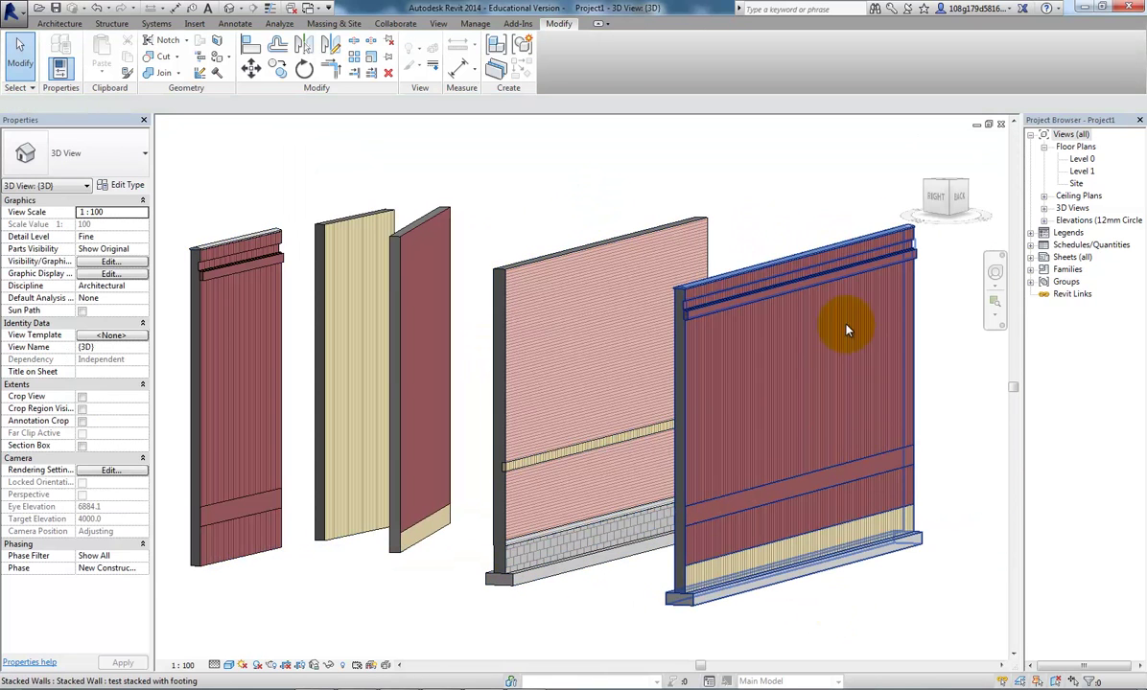
scroll(847, 331, up, 5)
scroll(748, 266, down, 6)
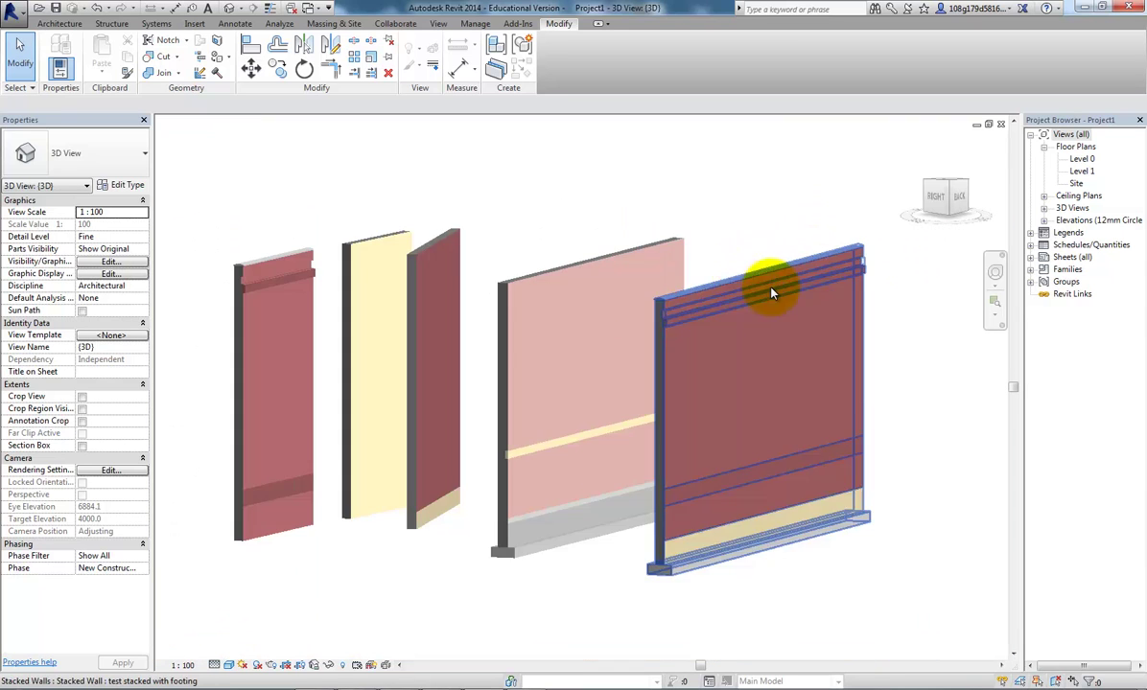
shift+middle_drag(773, 292, 671, 317)
right_click(660, 299)
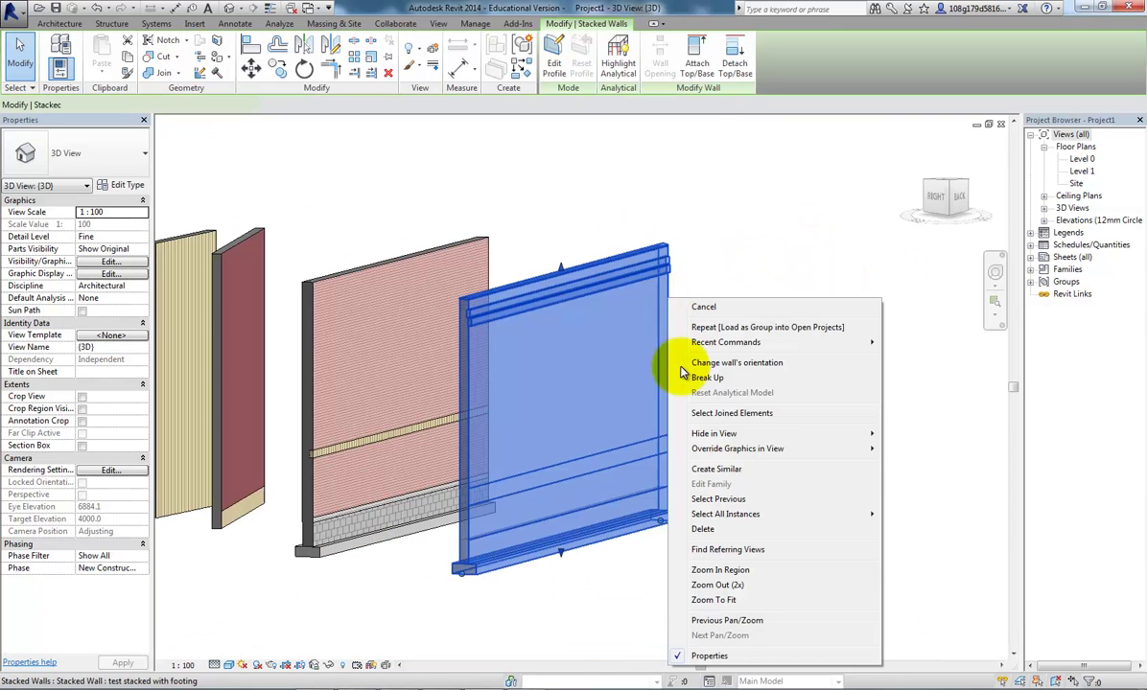
click(717, 469)
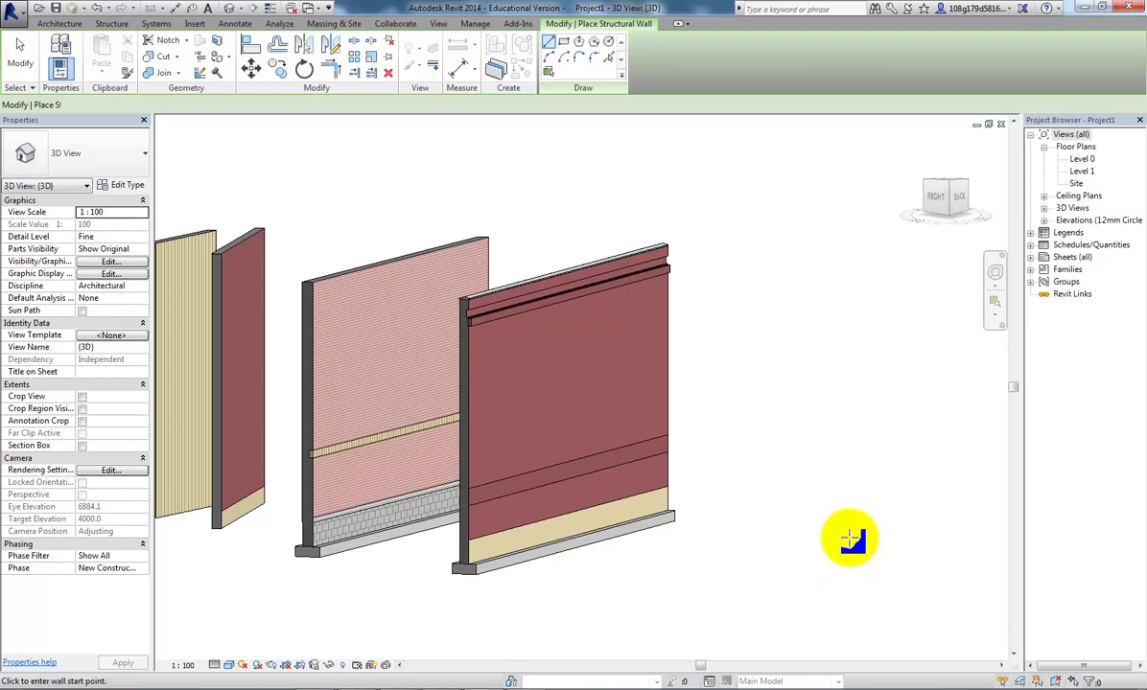
click(826, 497)
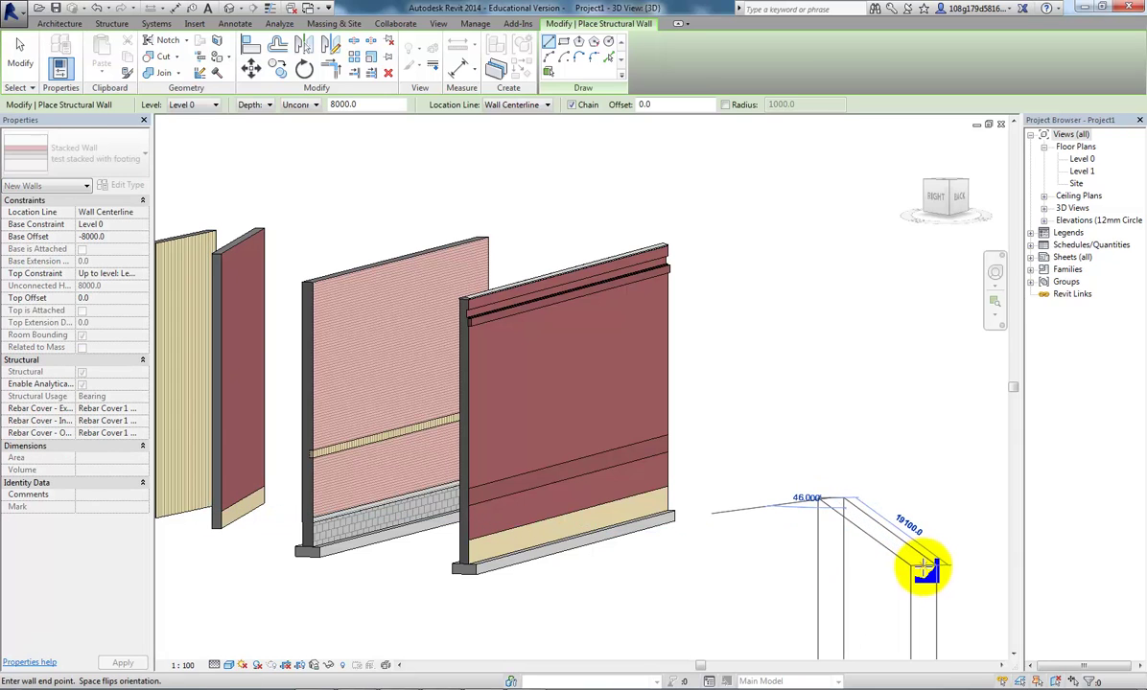
click(925, 570)
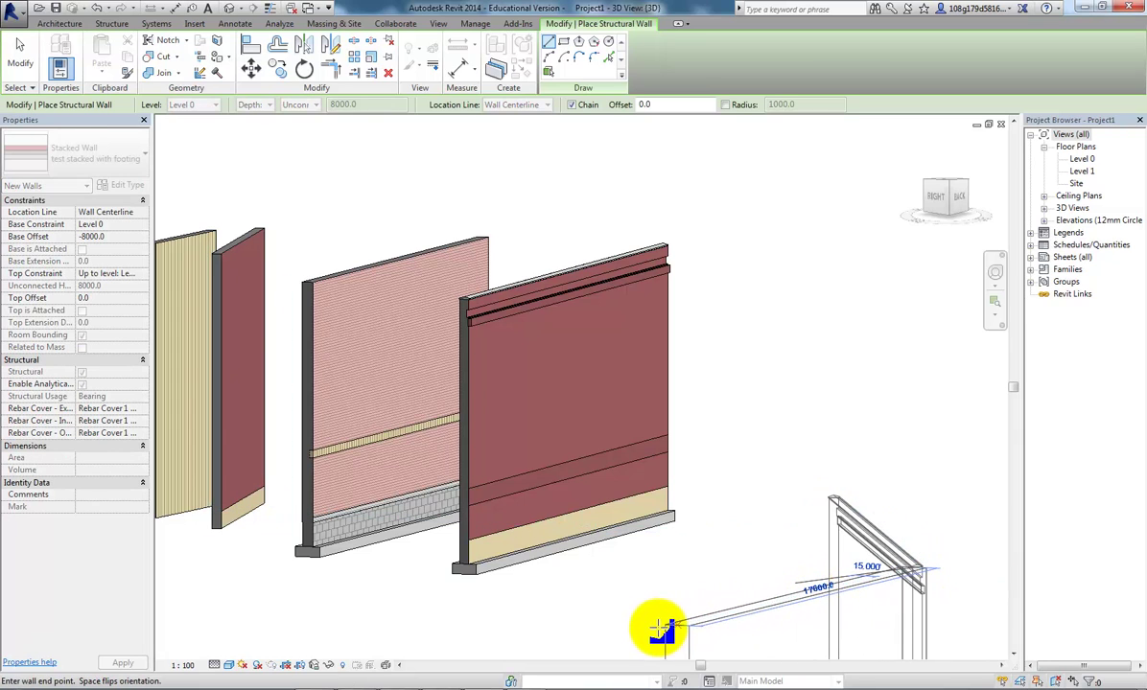
click(671, 456)
shift+middle_drag(671, 455, 440, 422)
click(640, 471)
scroll(556, 429, up, 3)
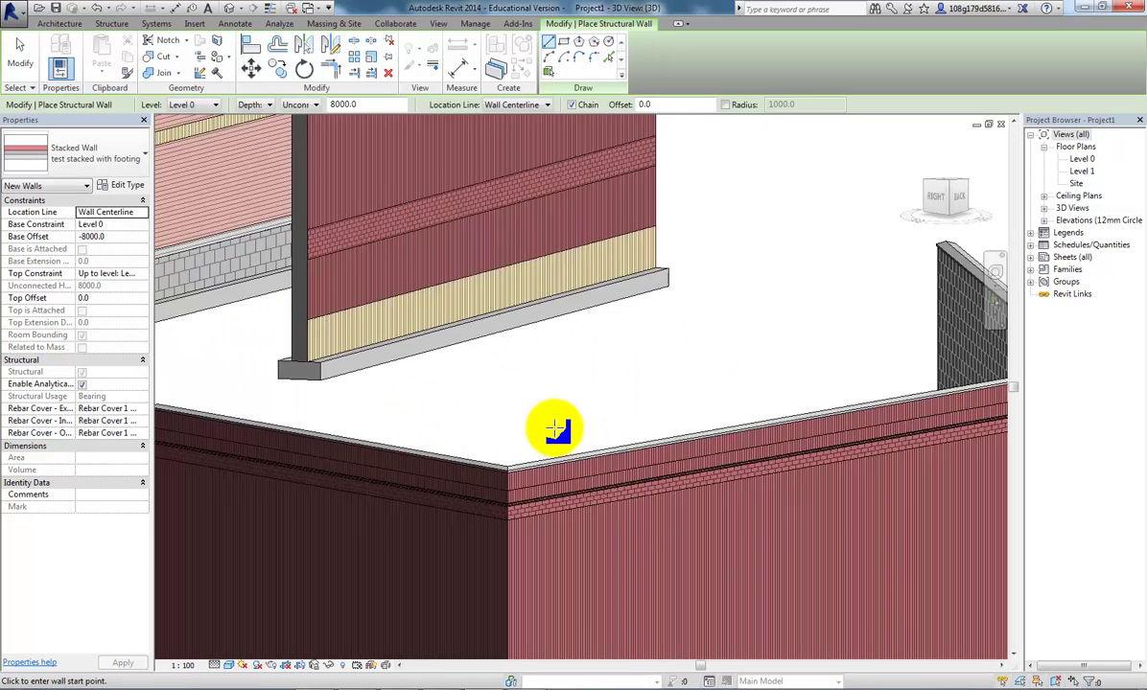
key(Escape)
- Examine how the coping, reveal and brick sweep meet at the corners of the newly drawn stacked walls
scroll(559, 427, down, 2)
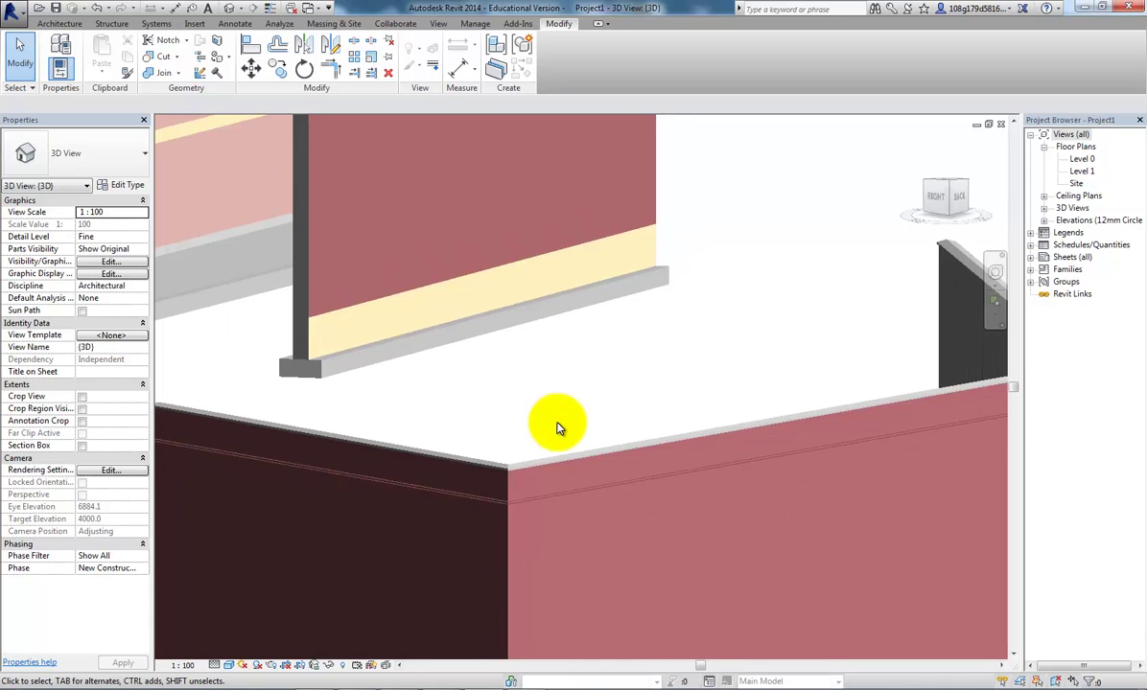
shift+middle_drag(594, 462, 884, 359)
scroll(844, 377, up, 4)
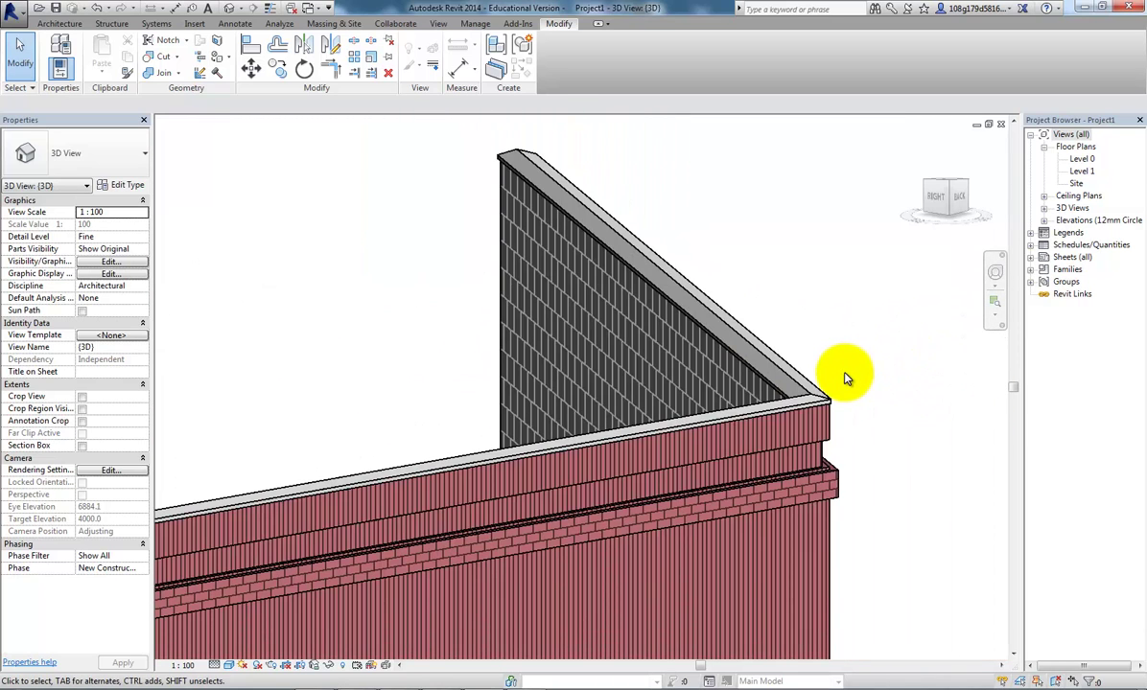
scroll(844, 377, down, 4)
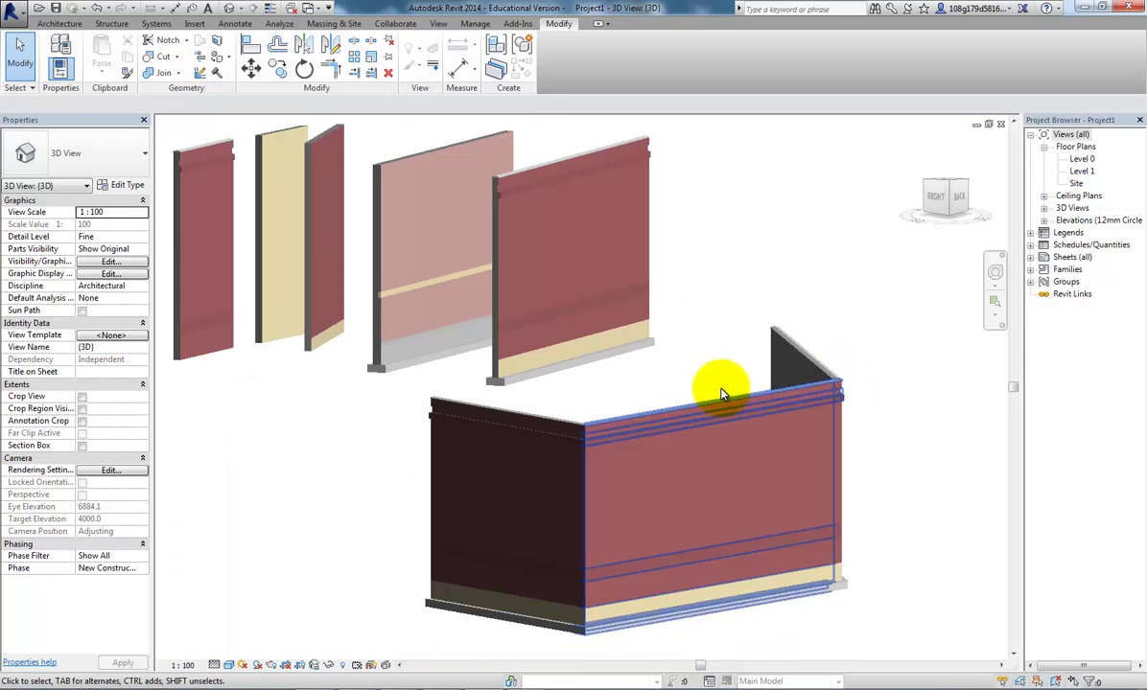
middle_drag(723, 394, 721, 368)
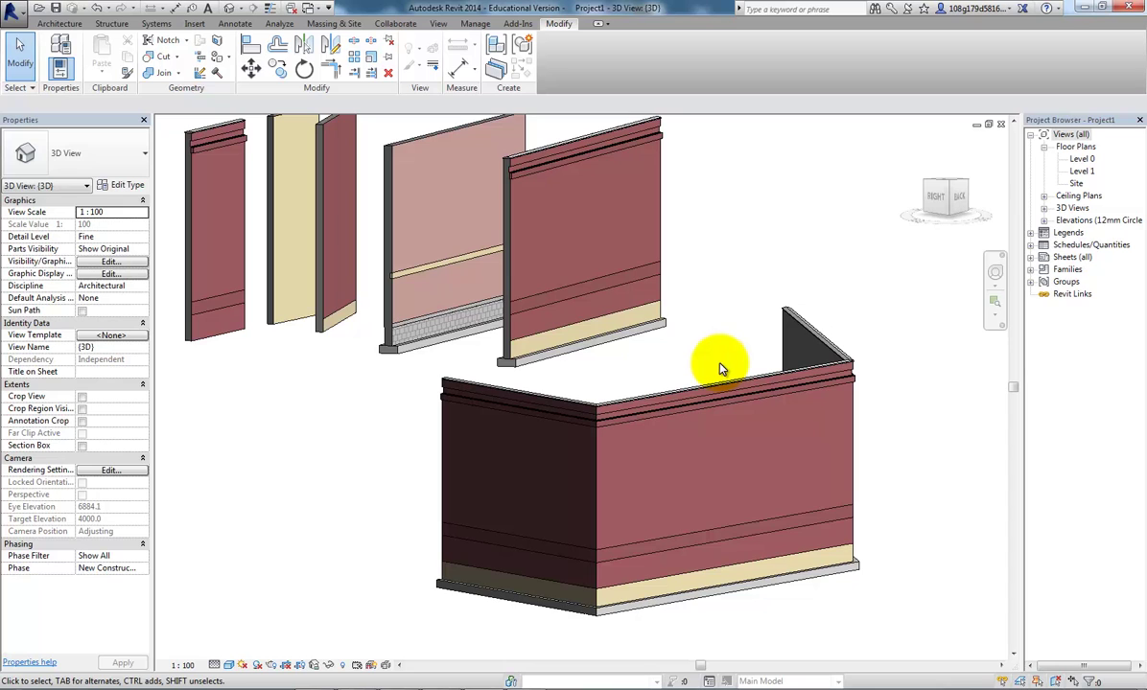
mouse_move(709, 371)
middle_down()
mouse_move(715, 379)
mouse_move(697, 374)
middle_up()
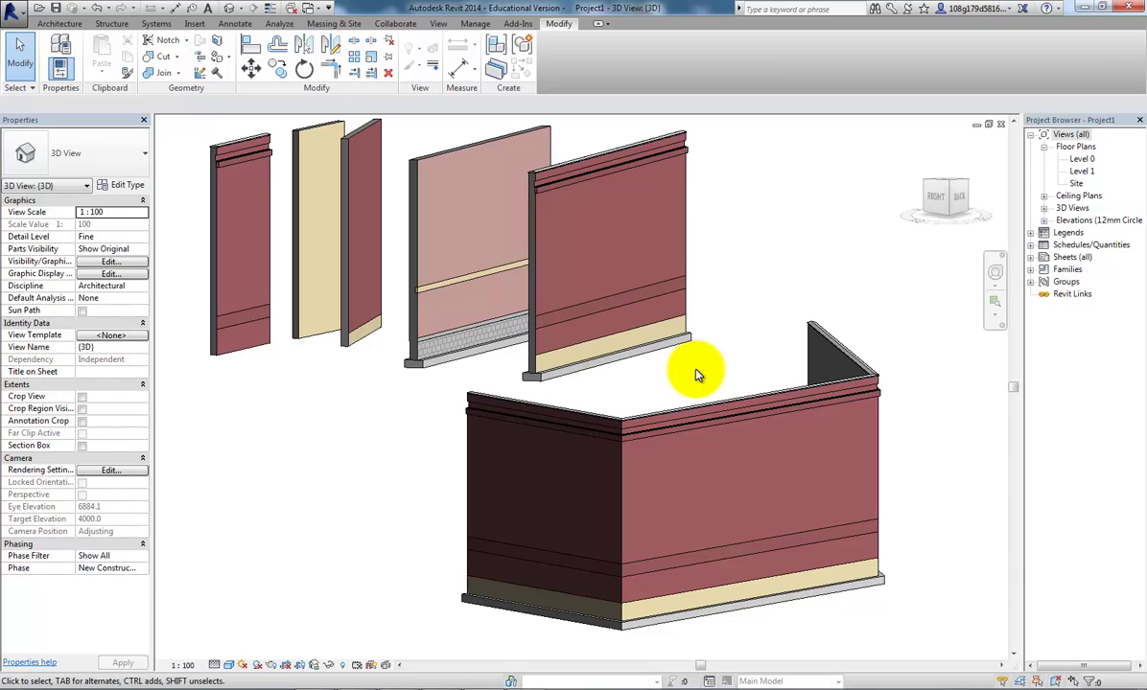
scroll(696, 375, up, 3)
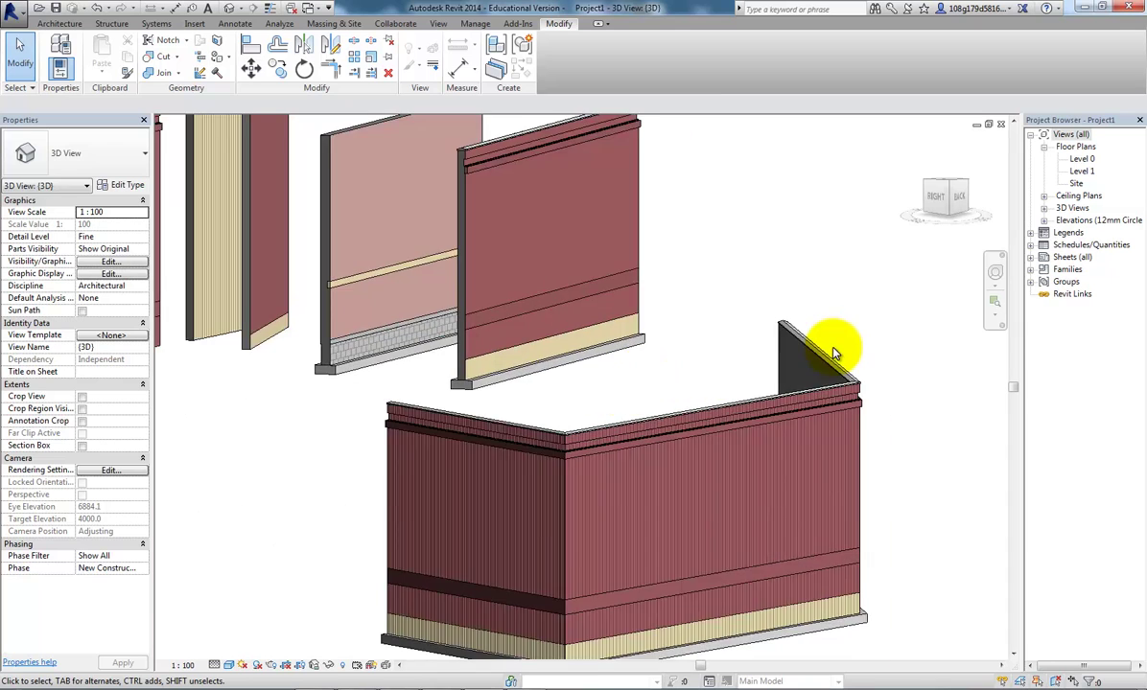